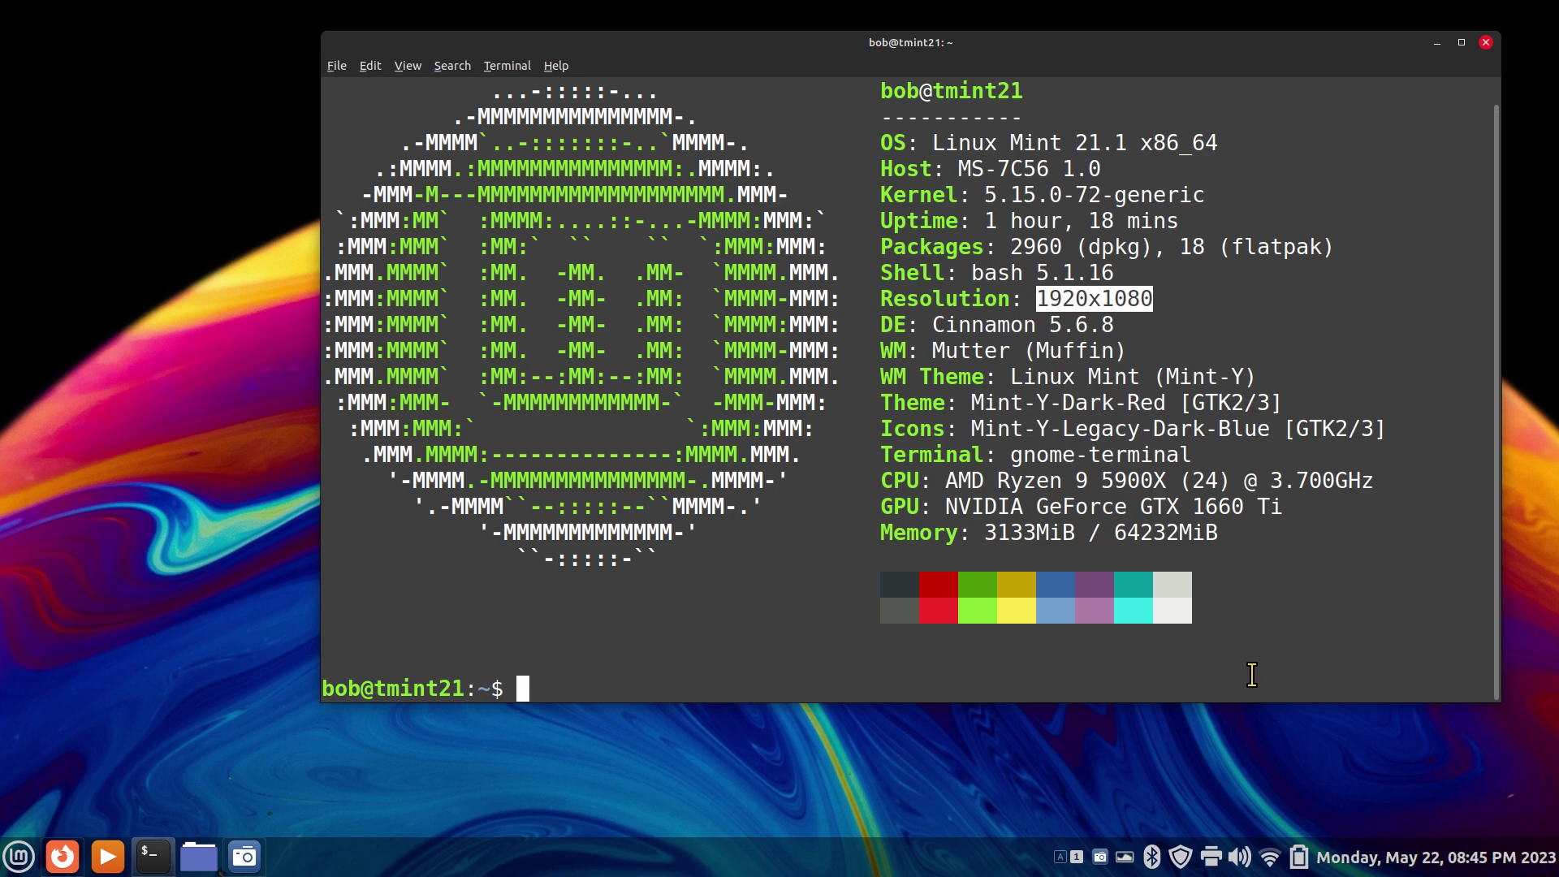
Show the desktop, then bring up the shut-down prompt from the Menu and cancel it.
key("super+d")
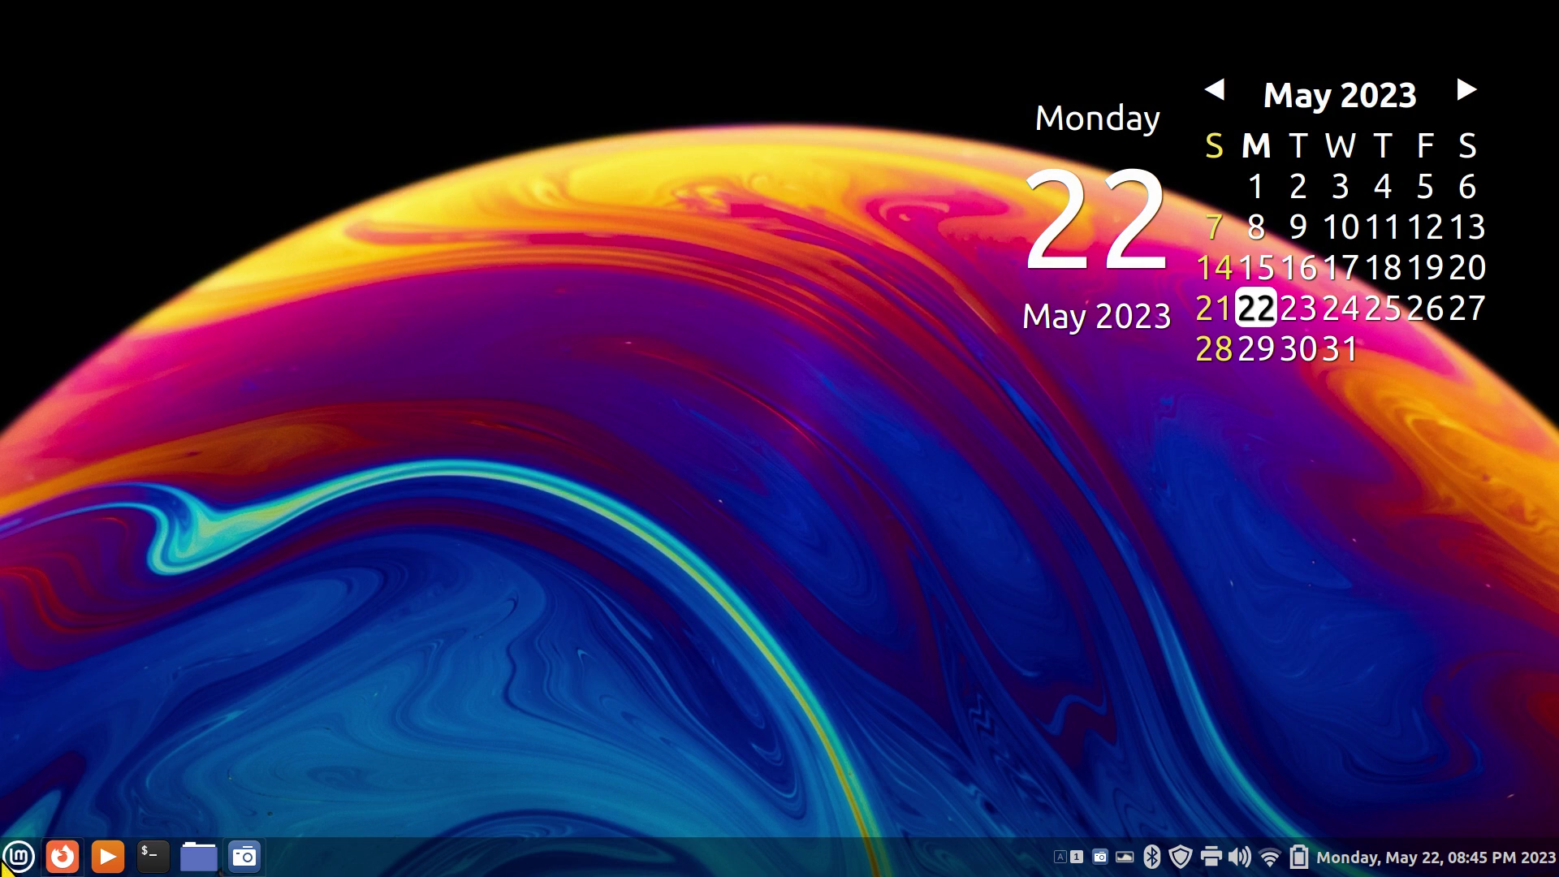
left_click(18, 855)
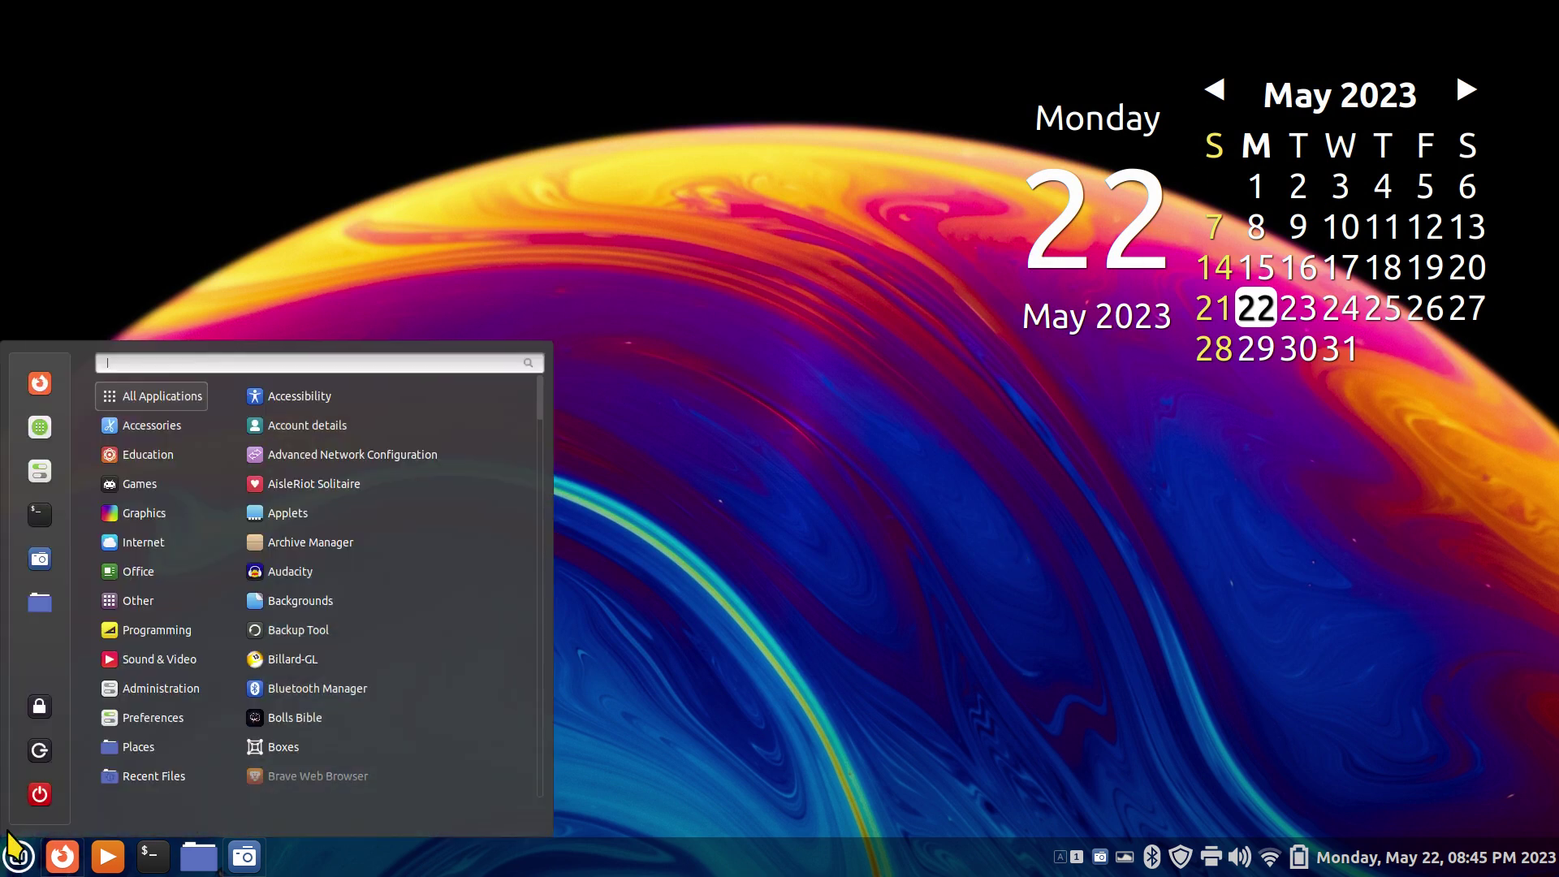
left_click(32, 794)
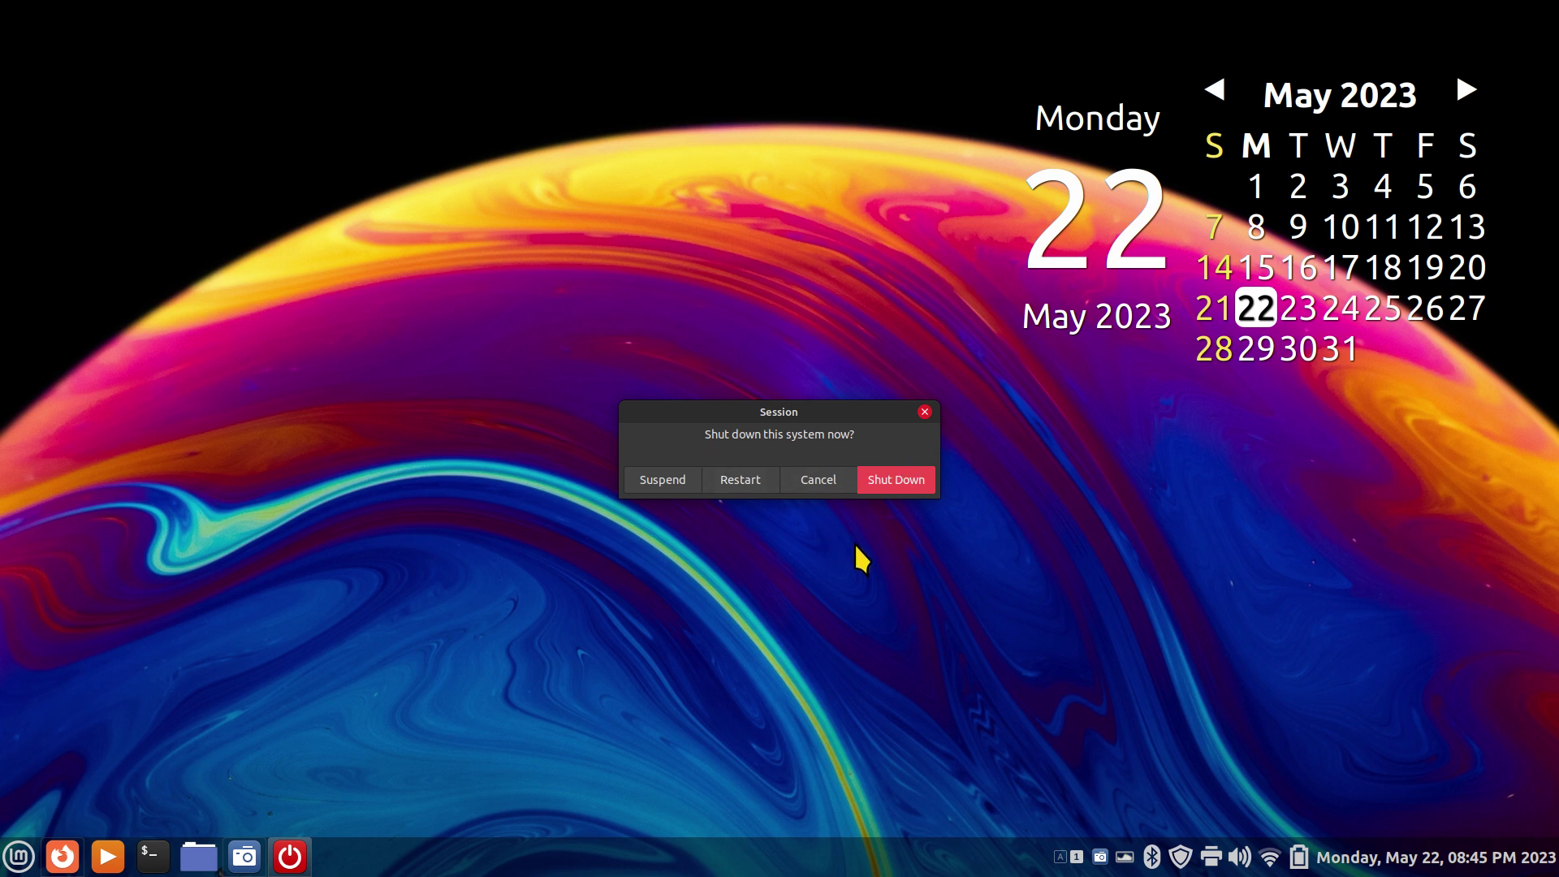
left_click(924, 412)
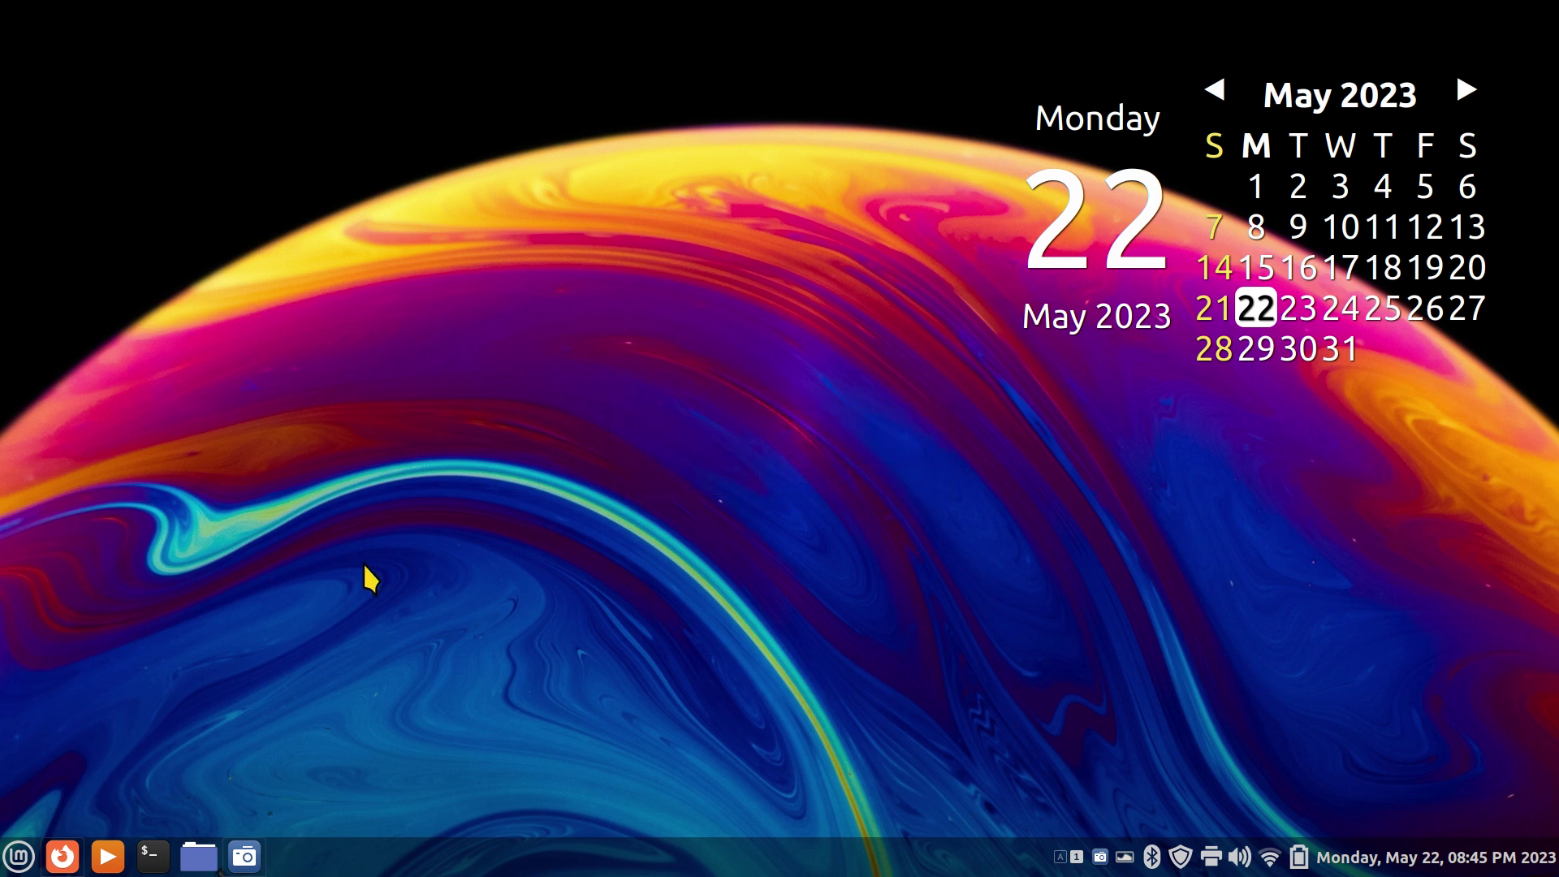
Bring up the log-out prompt from the Menu and cancel it.
left_click(18, 856)
left_click(35, 741)
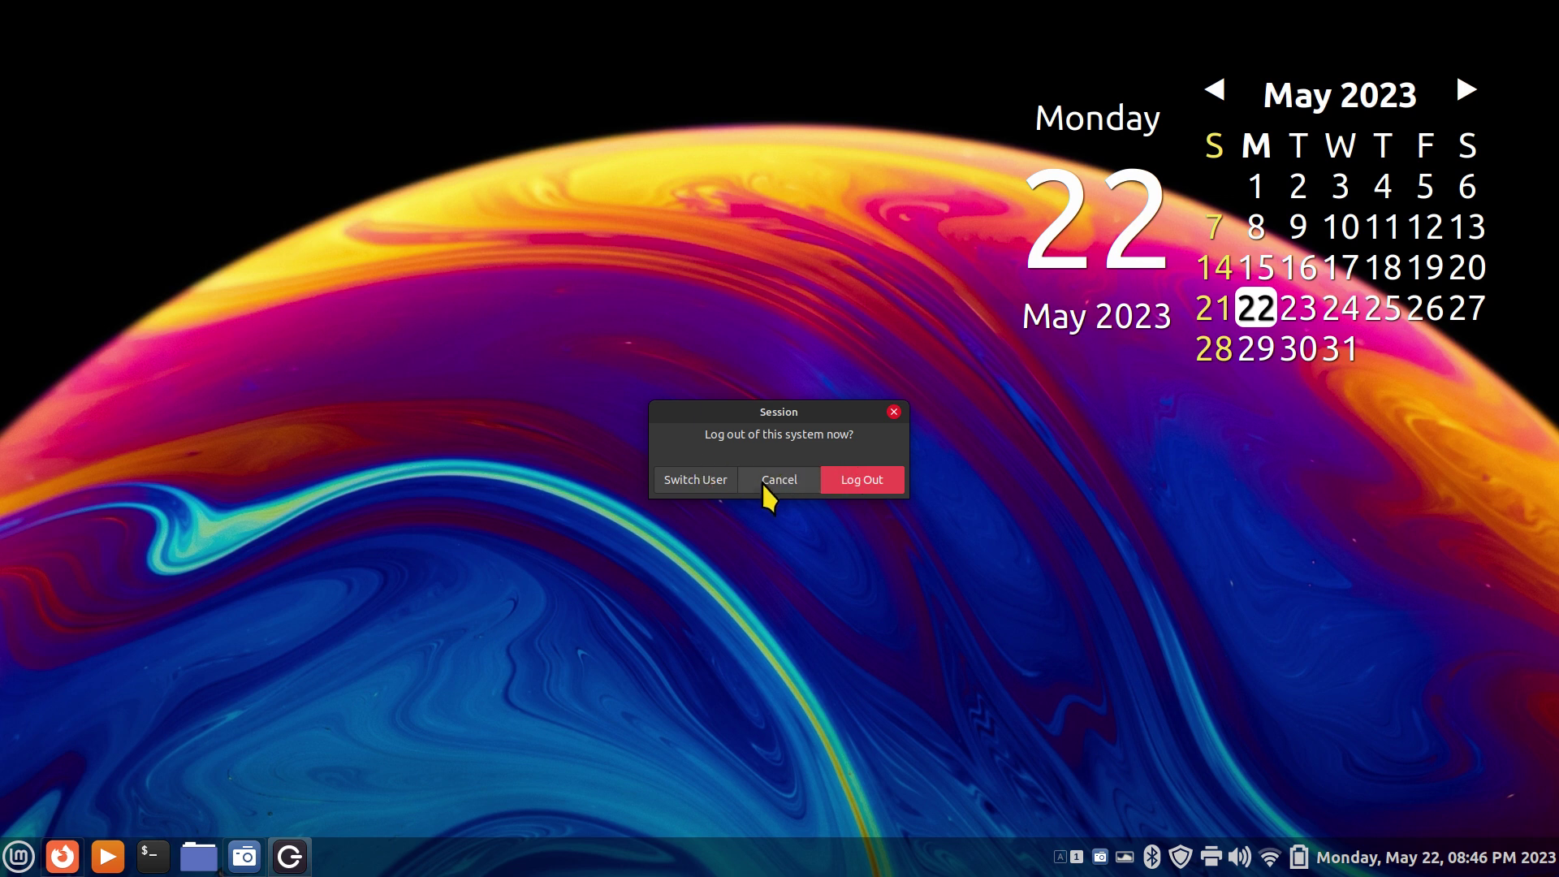
left_click(895, 412)
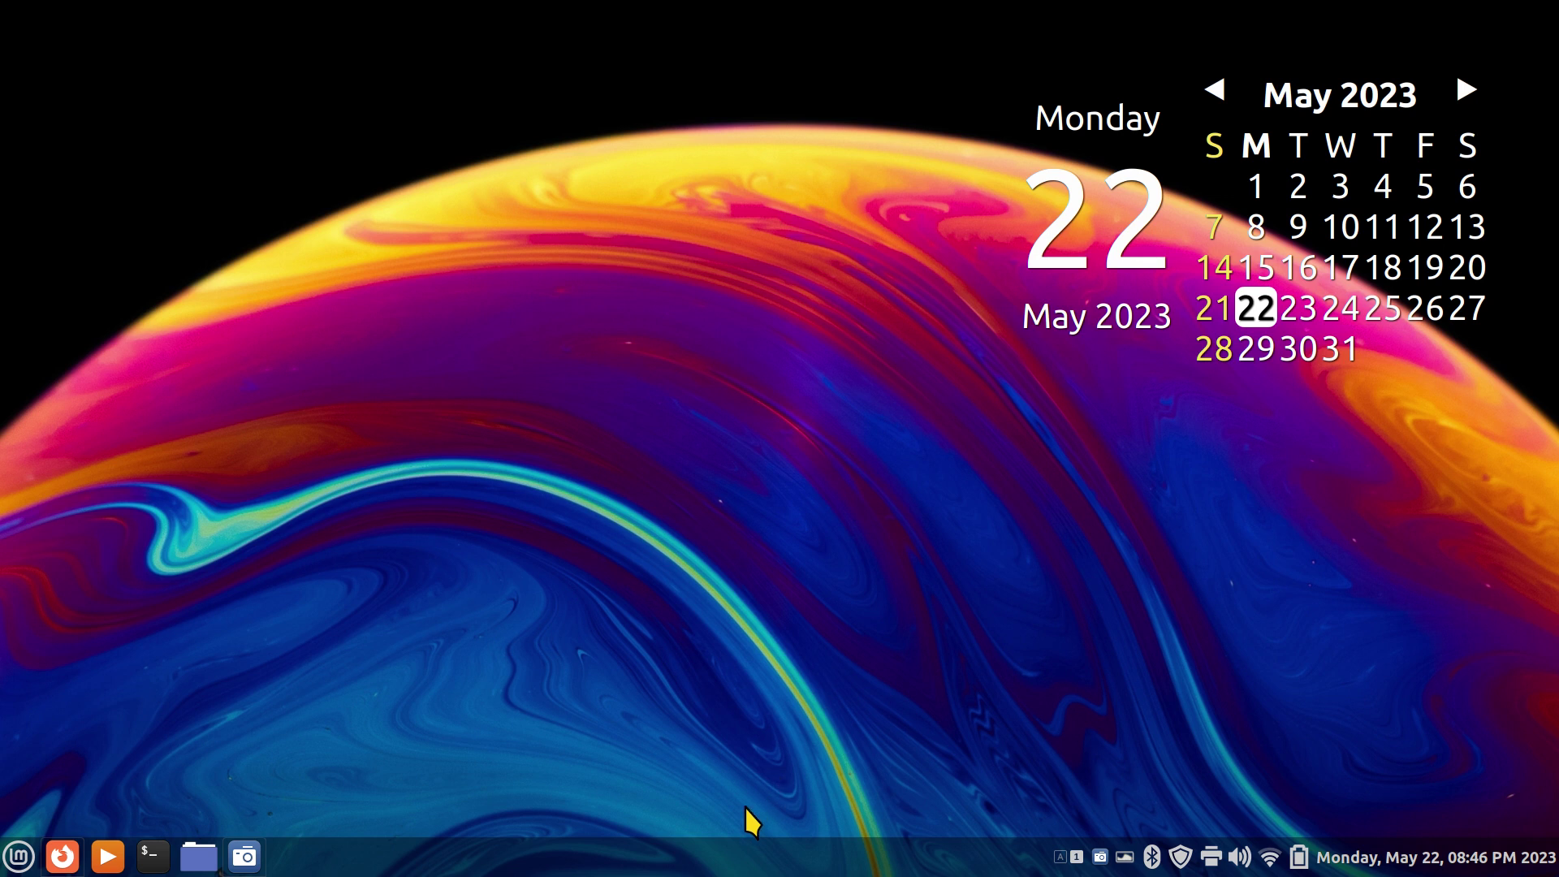
In General settings, enable the logout/shutdown timer with a 12-second delay, then close System Settings.
right_click(728, 862)
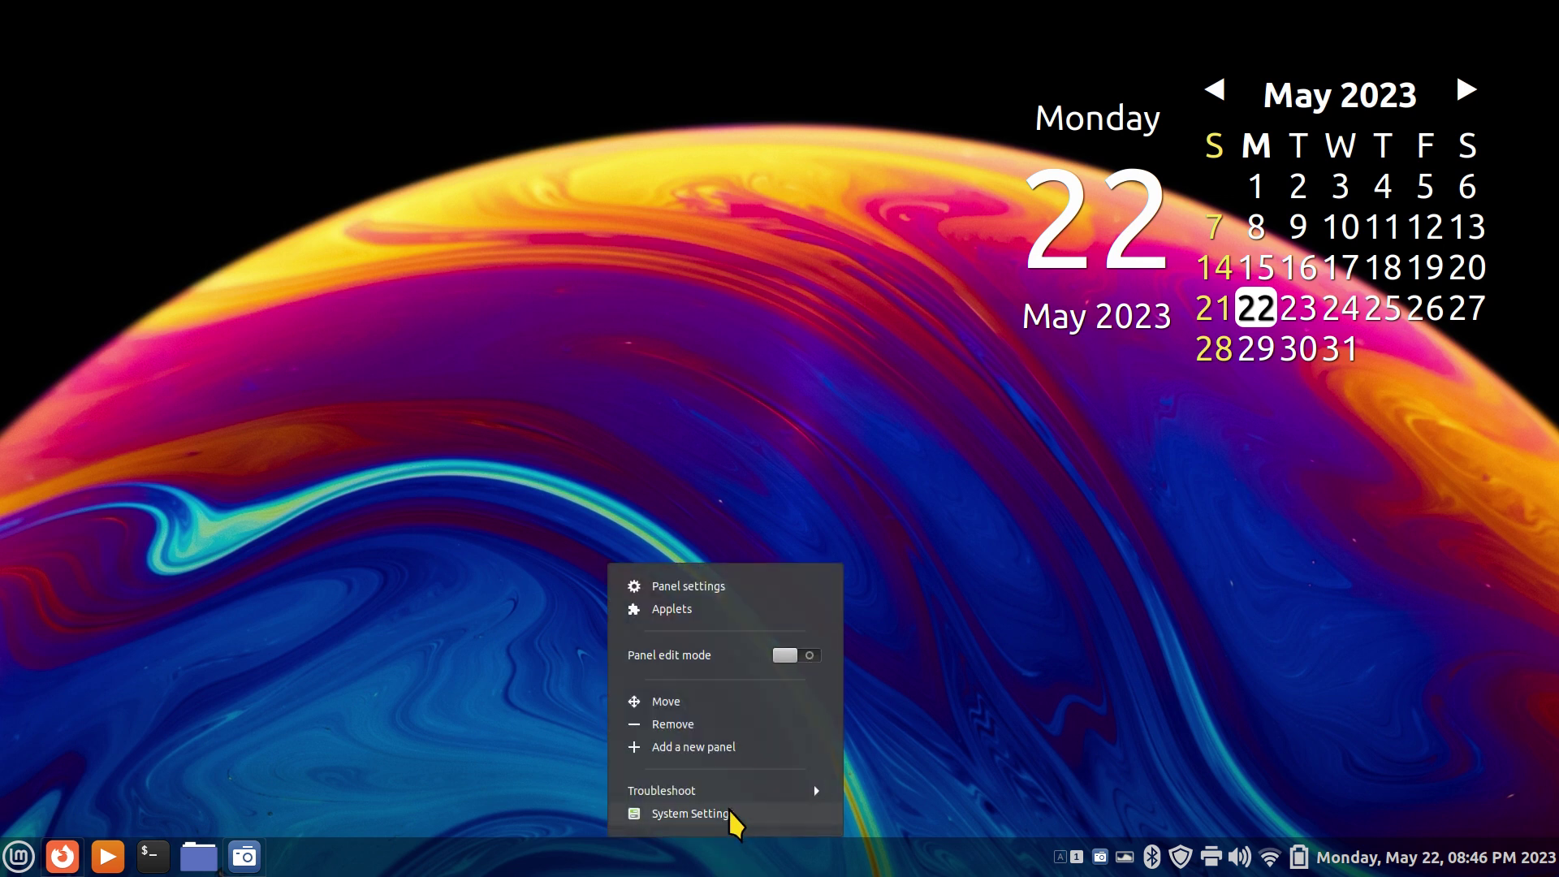
left_click(729, 813)
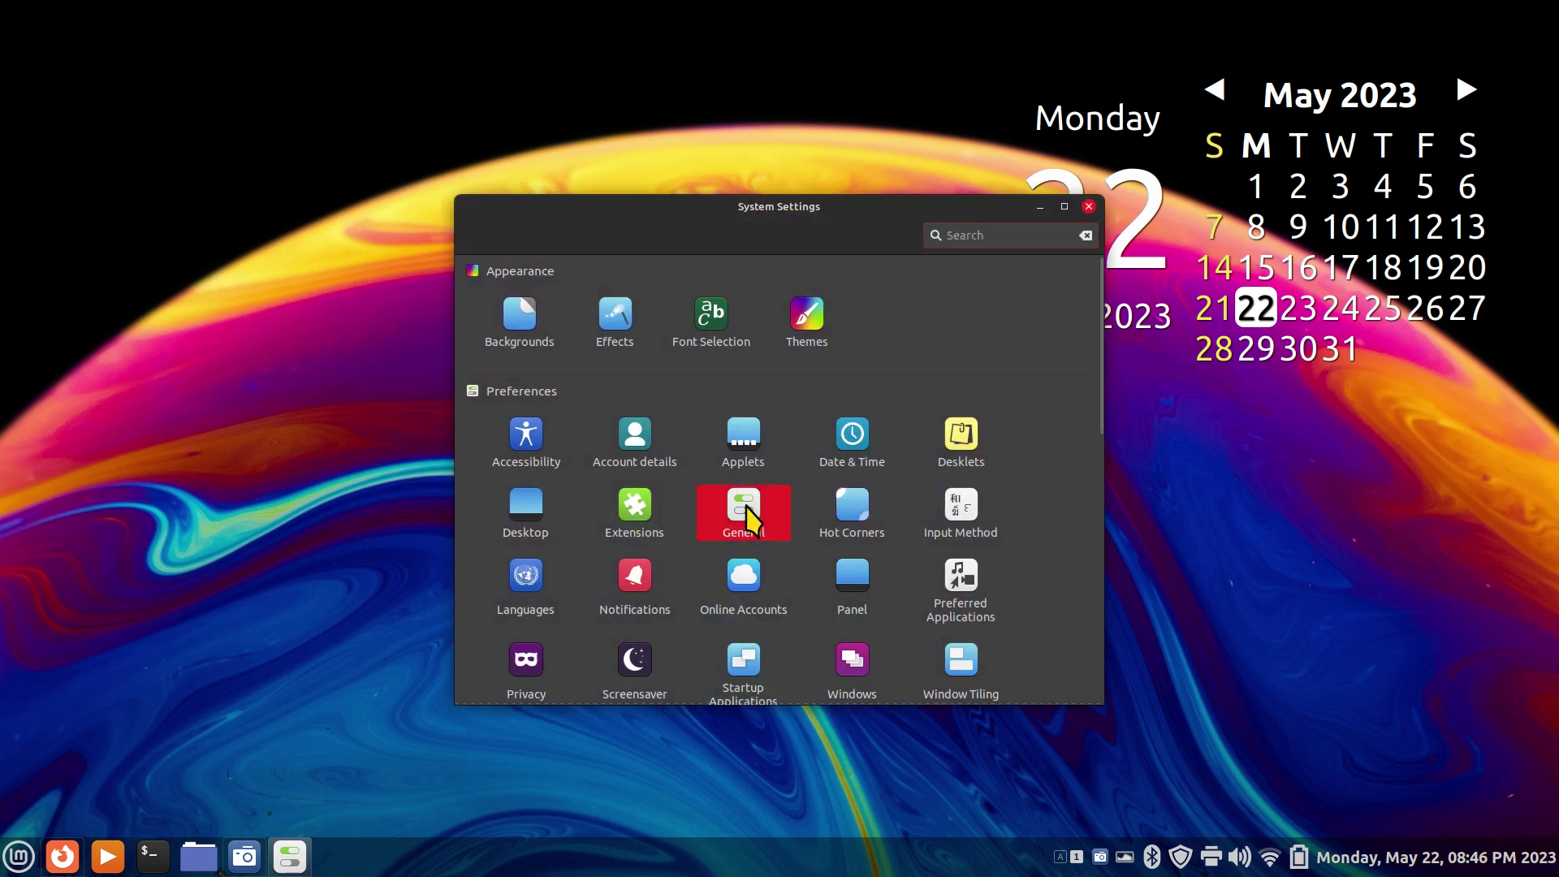
left_click(743, 510)
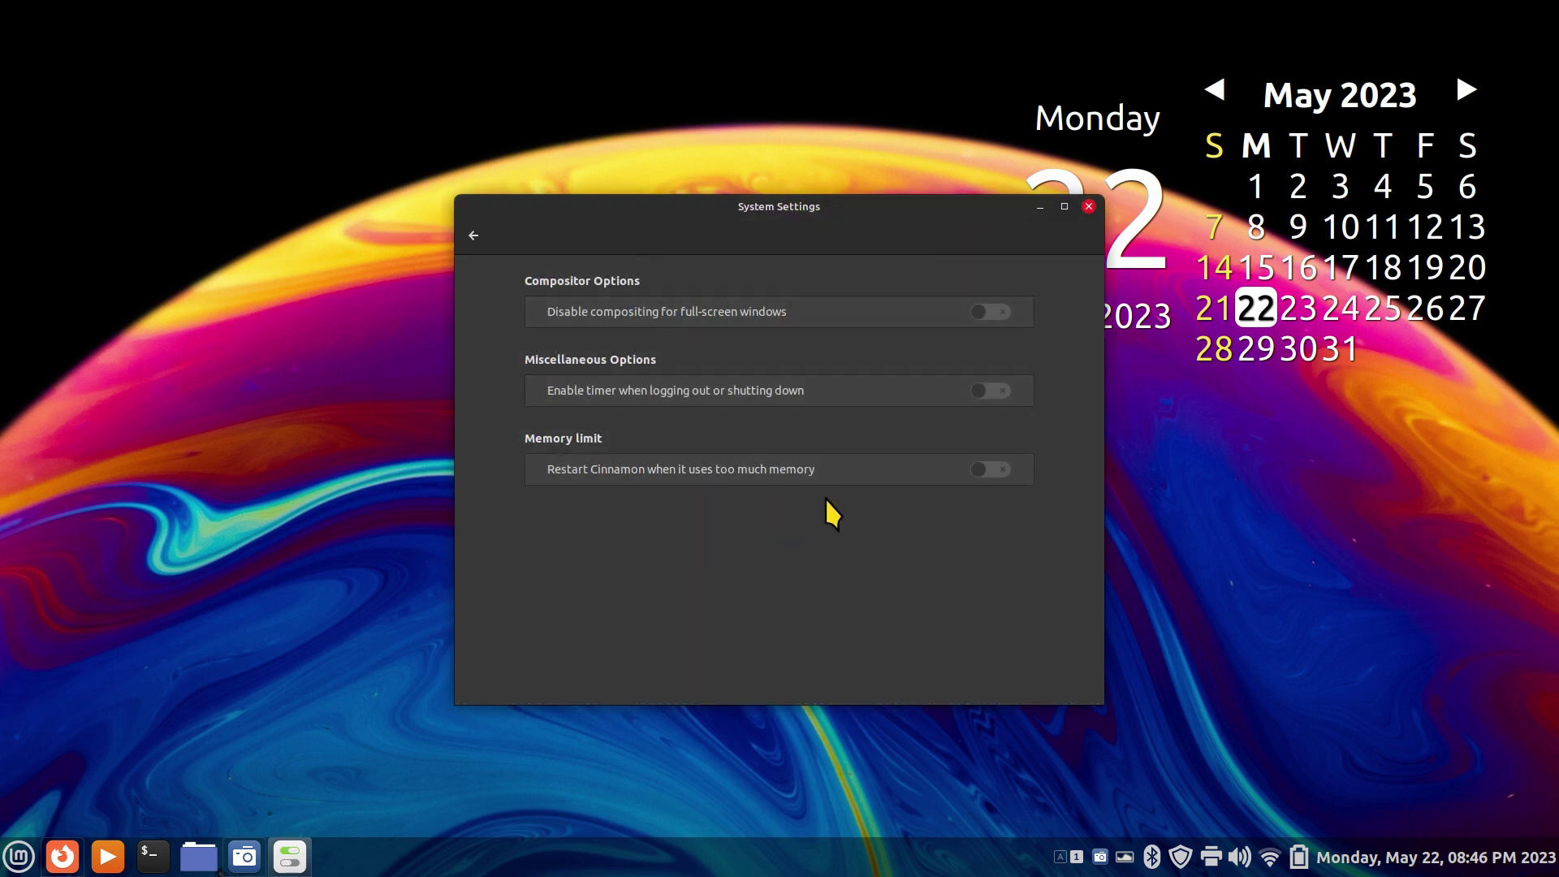
left_click(1001, 388)
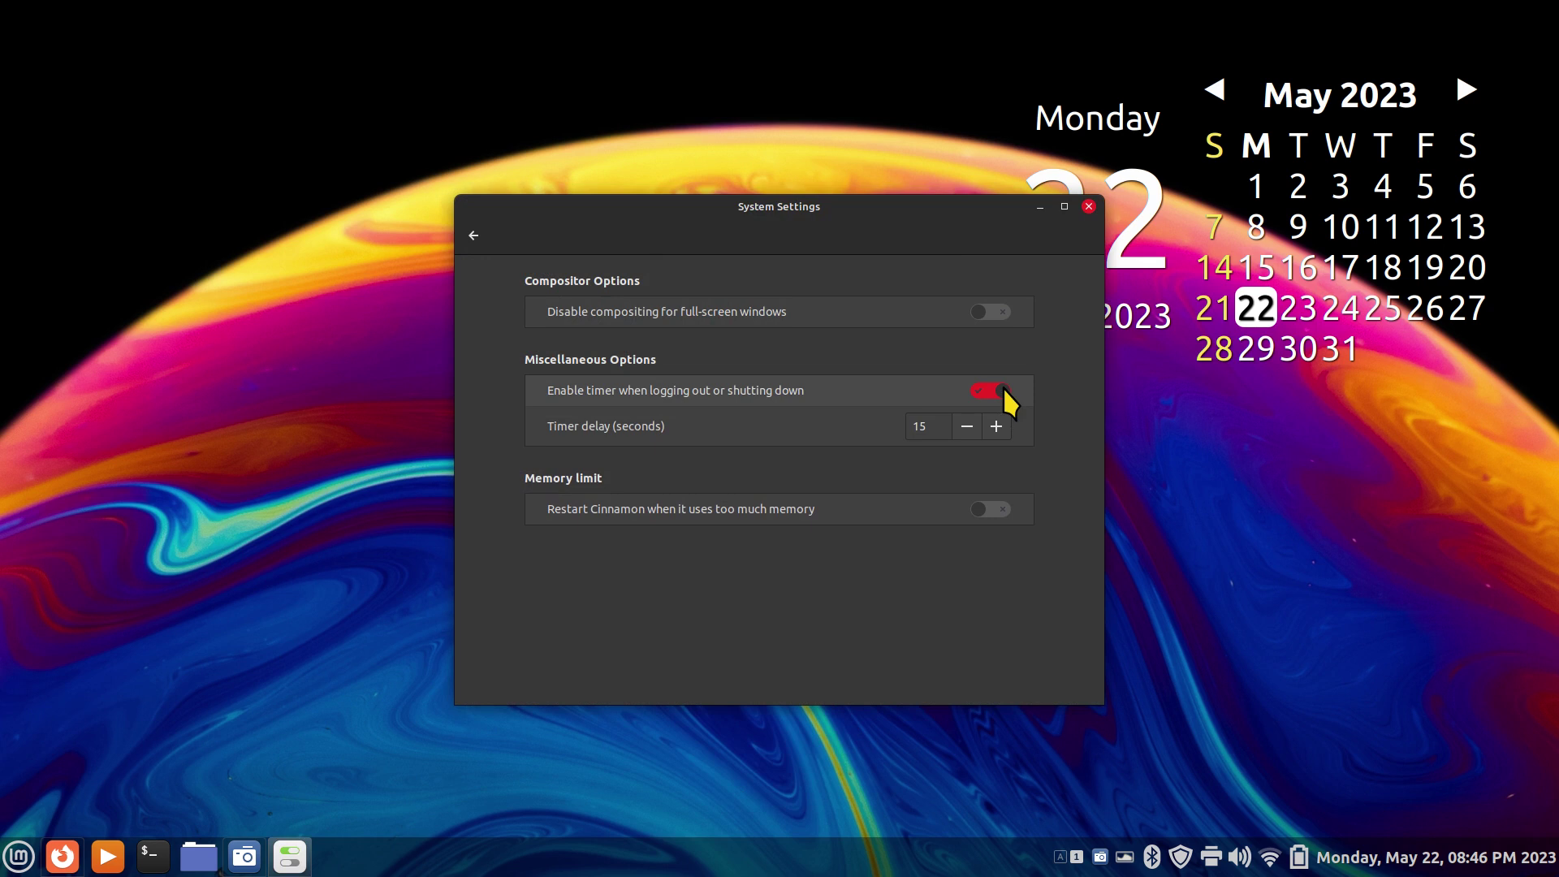
double_click(929, 427)
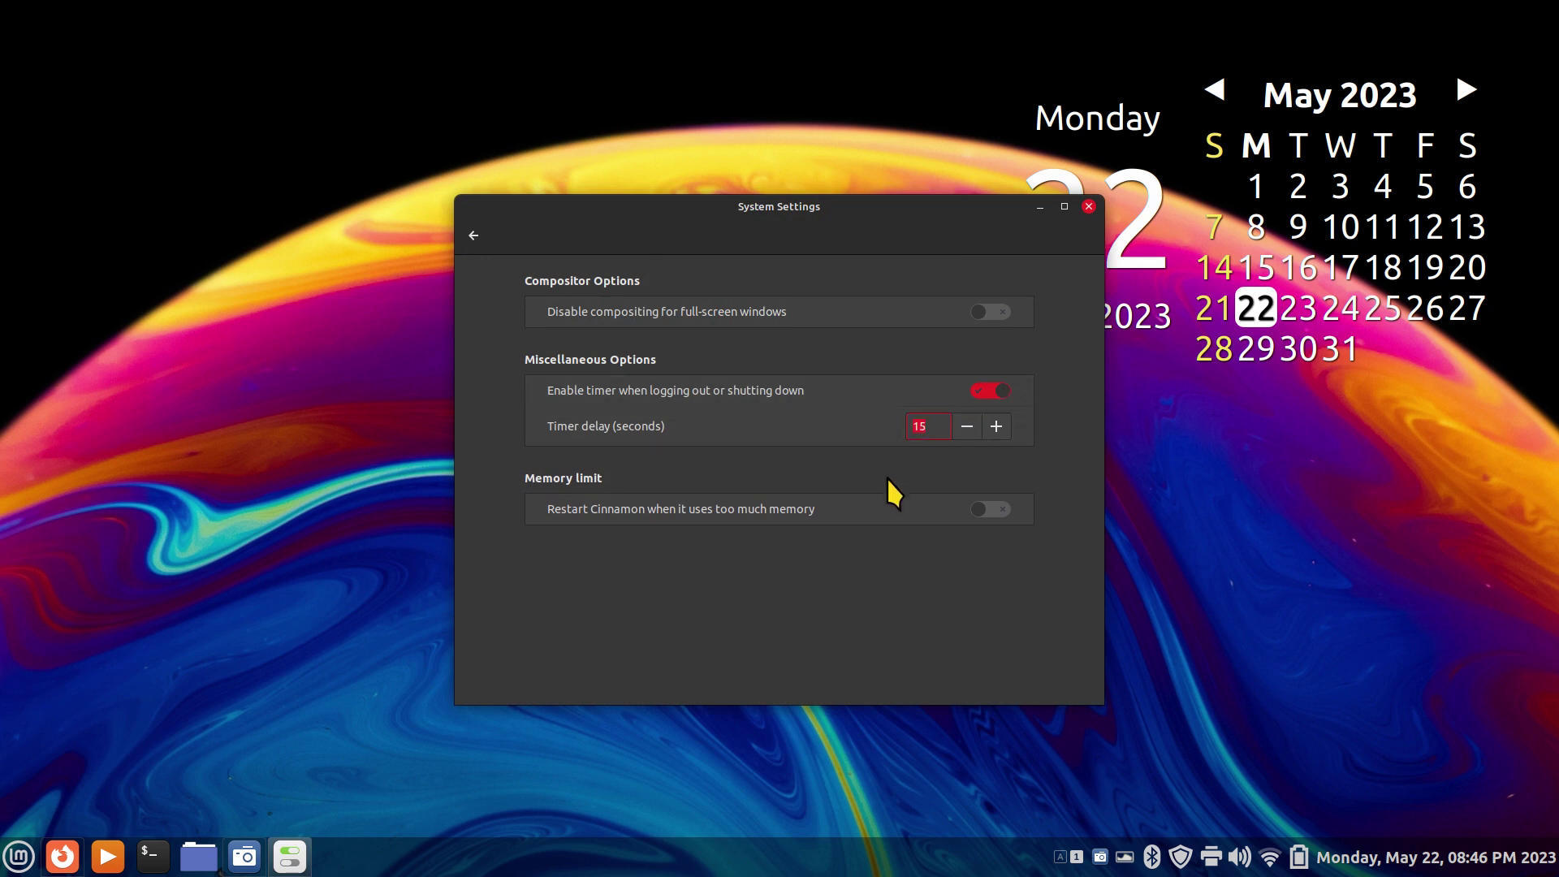
type("12")
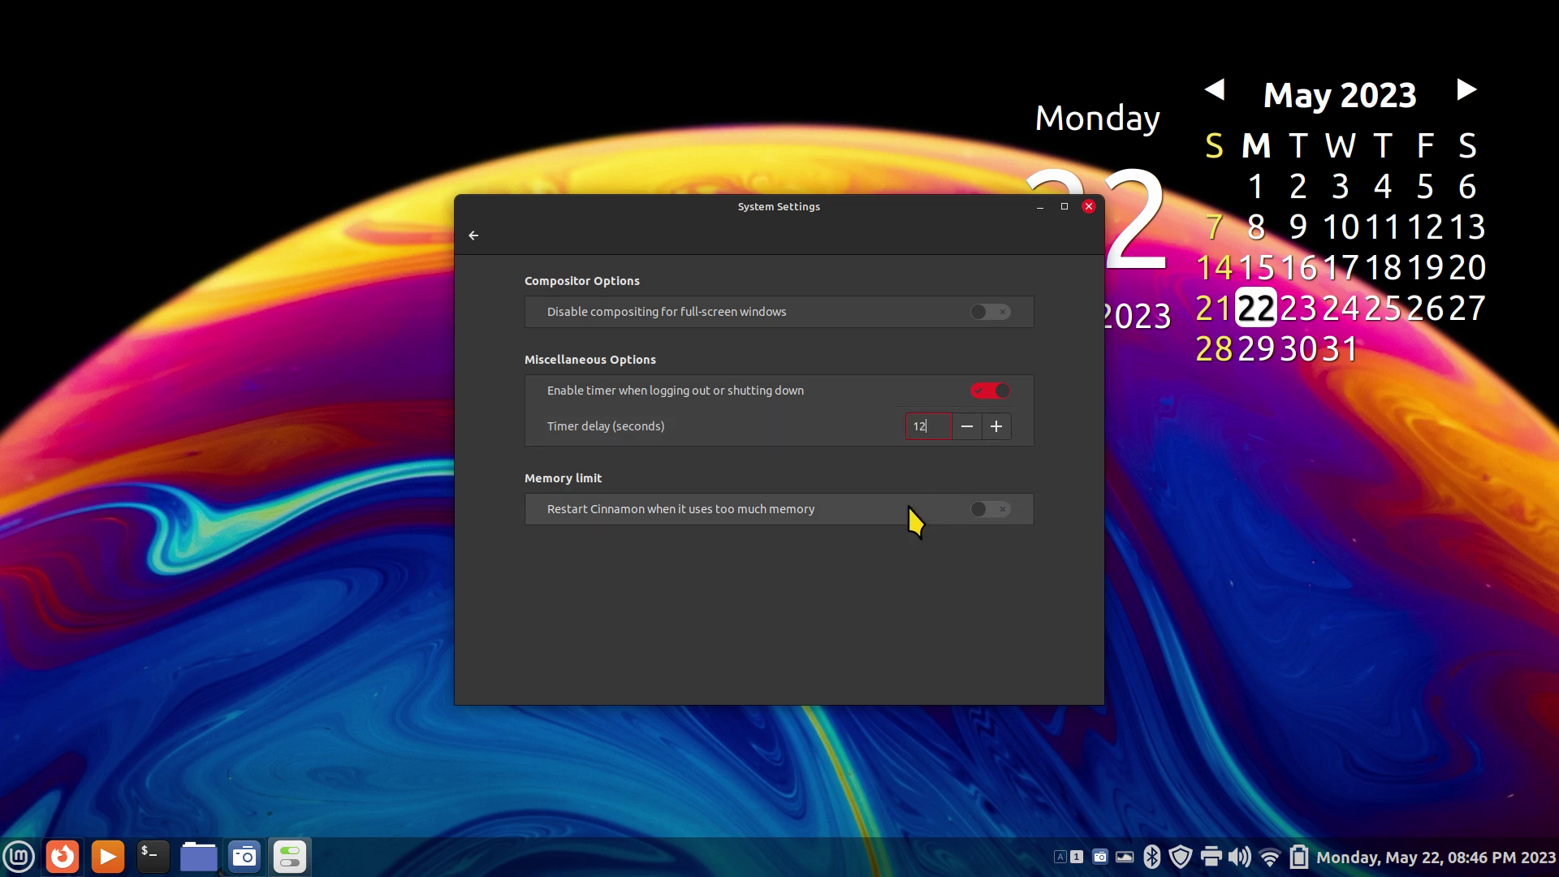
left_click(1088, 206)
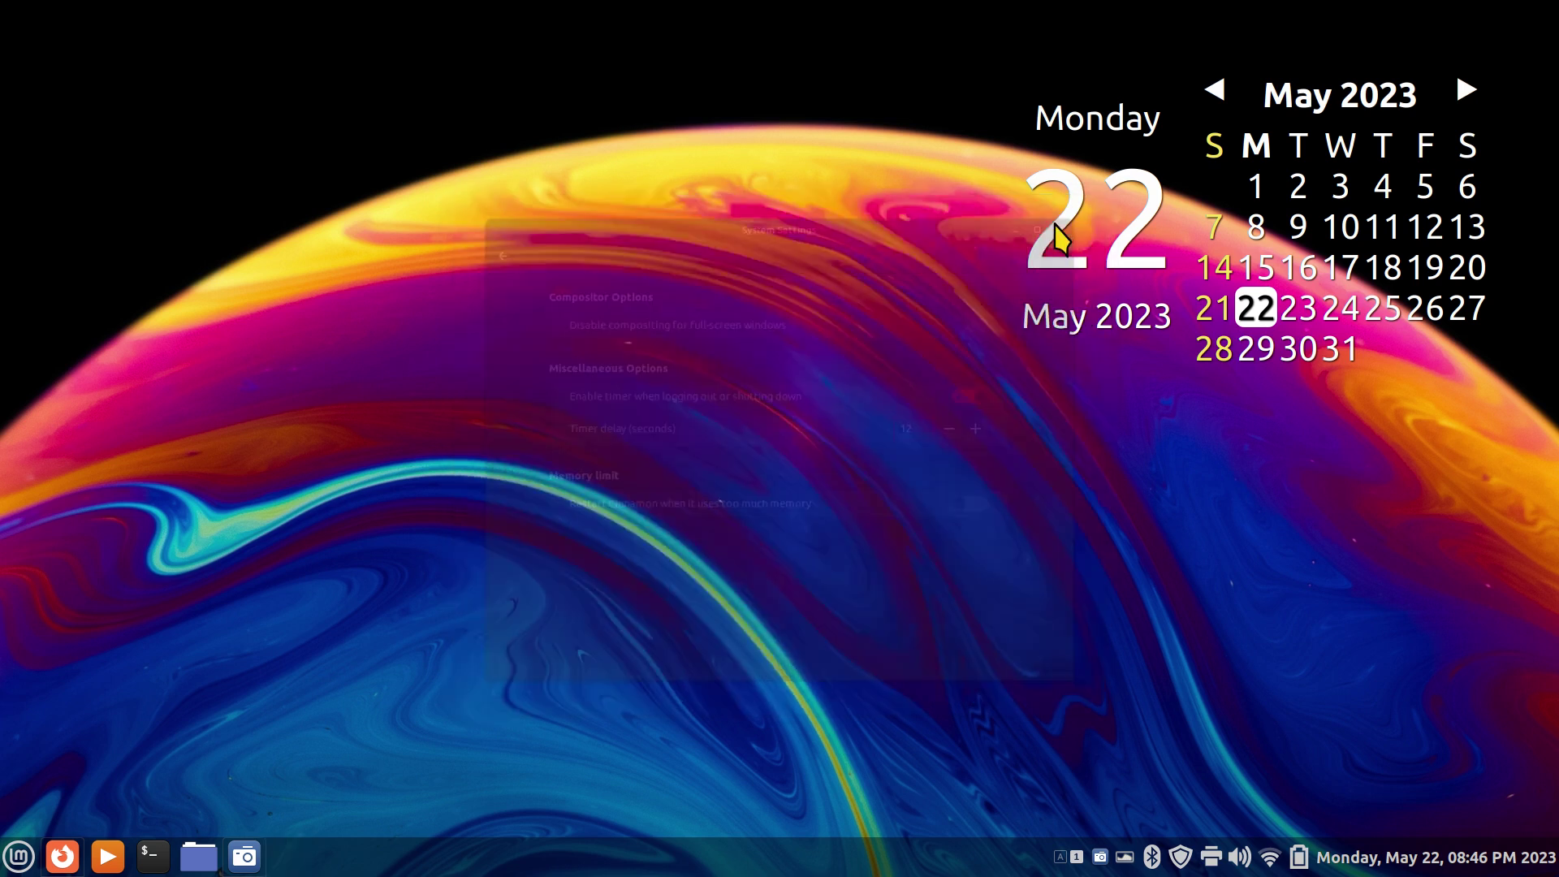
left_click(18, 855)
left_click(39, 793)
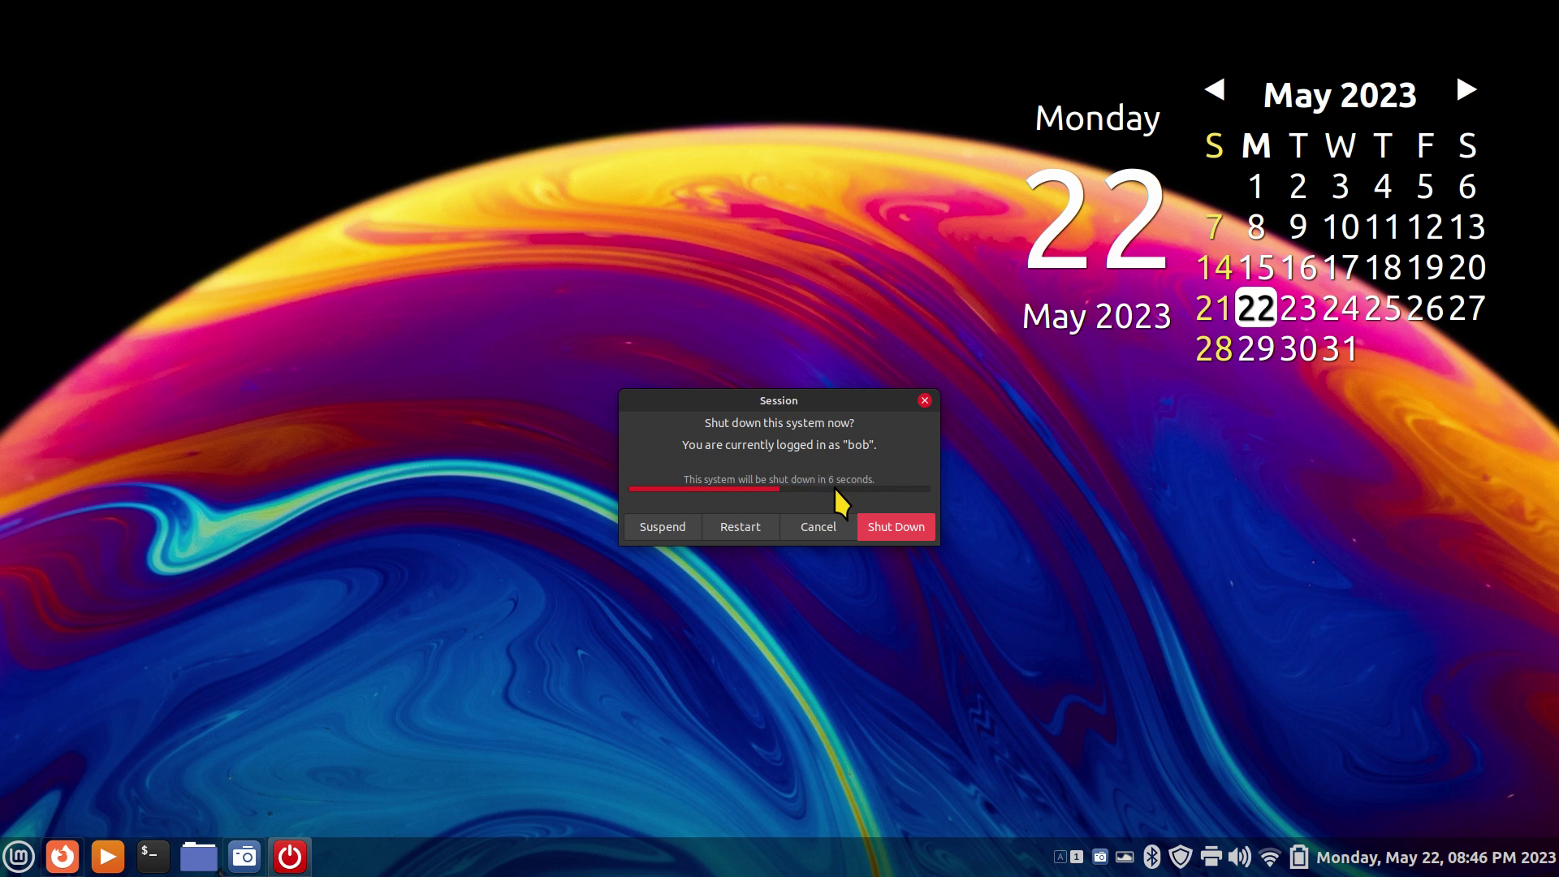
left_click(807, 530)
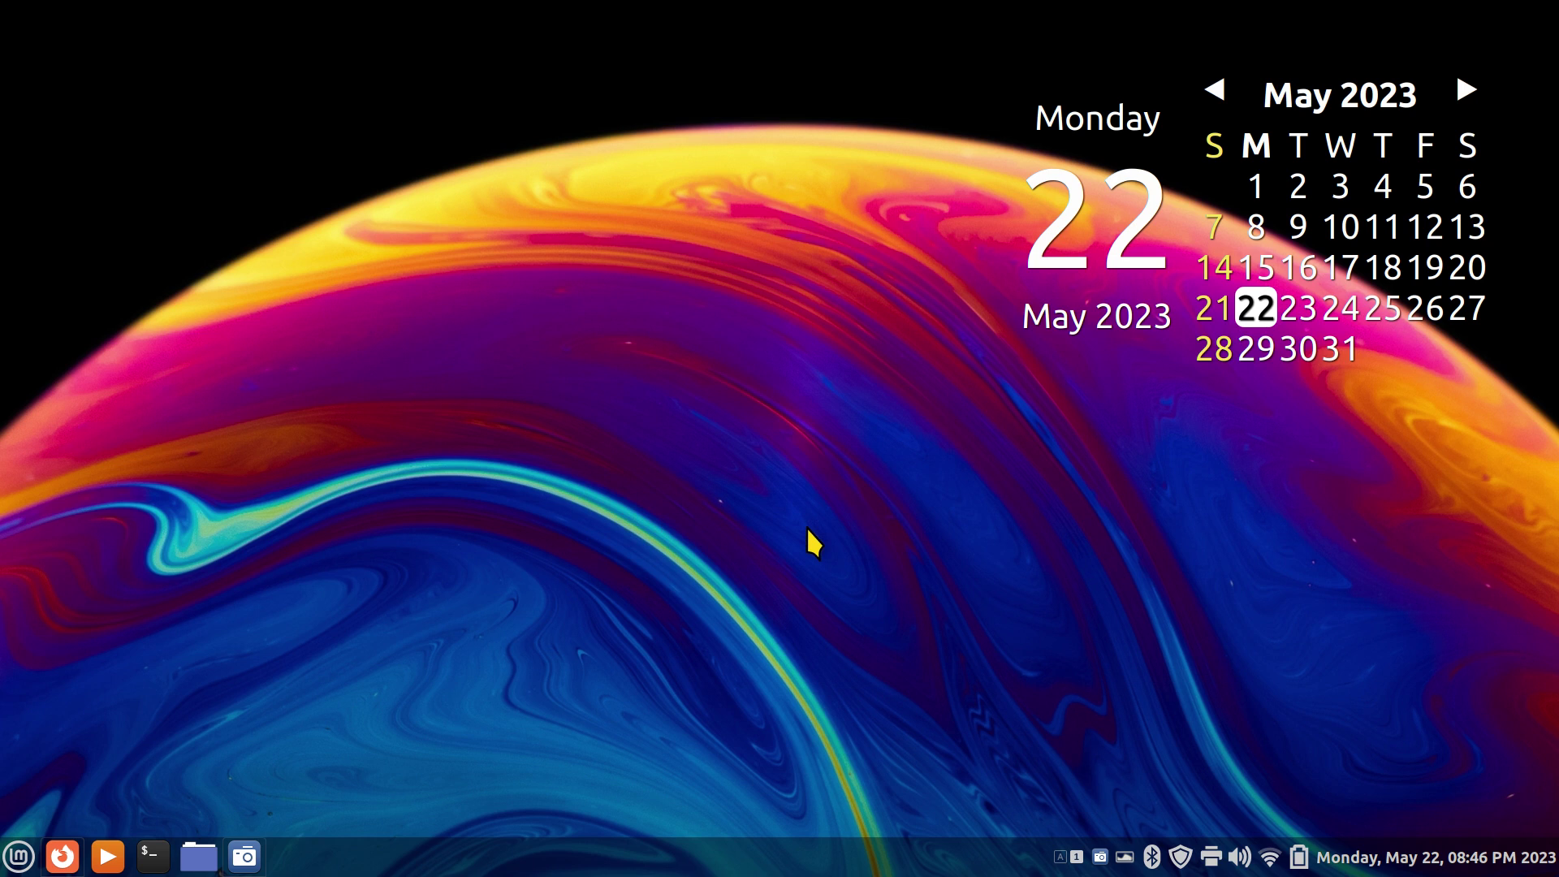
left_click(19, 856)
left_click(41, 748)
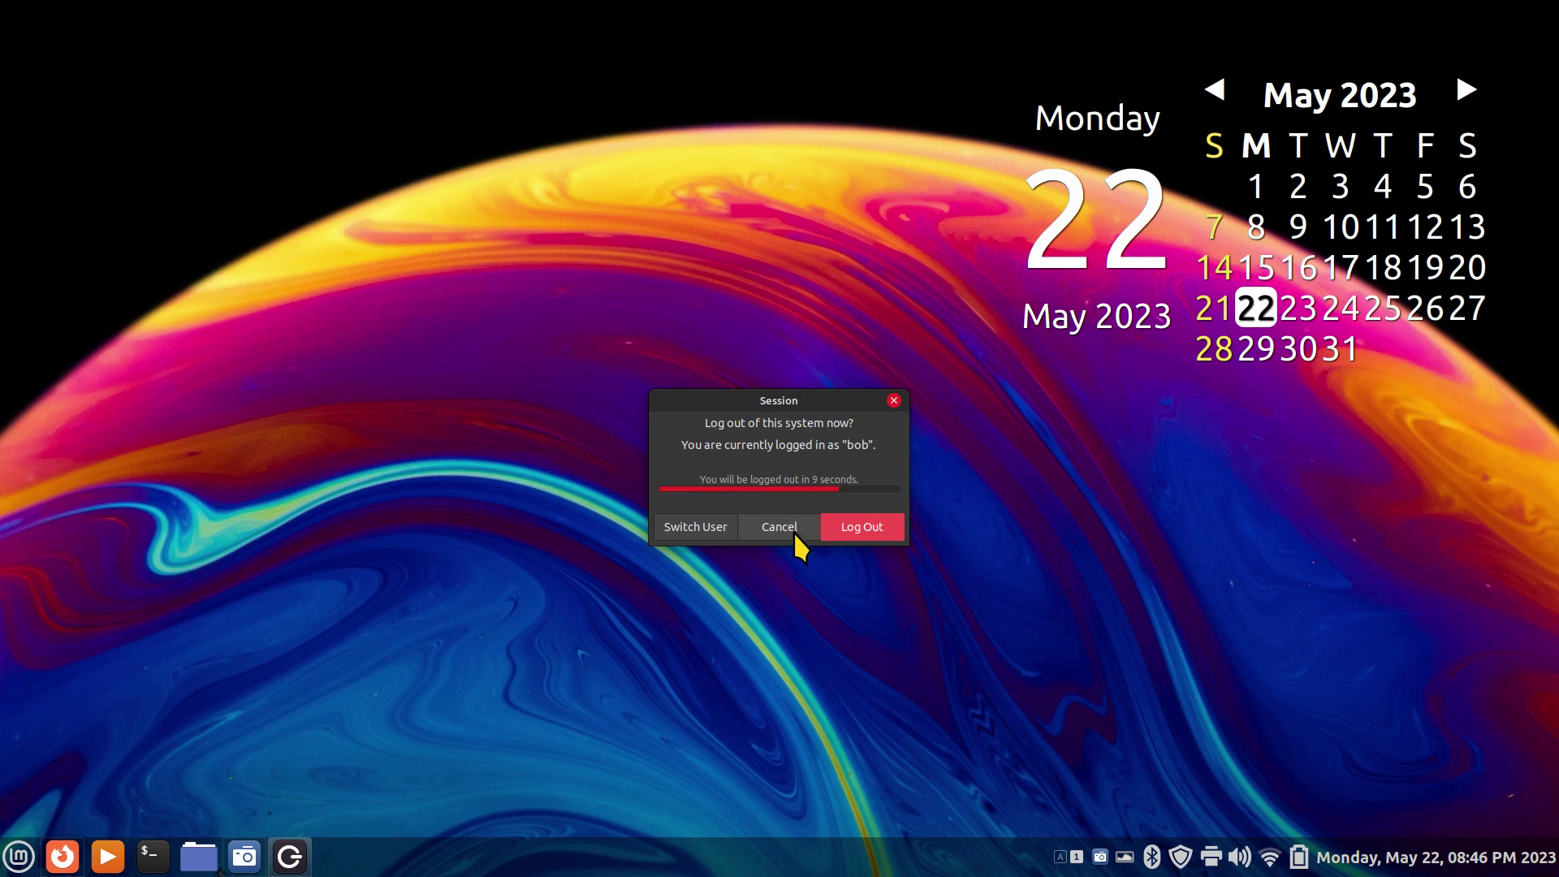
left_click(784, 527)
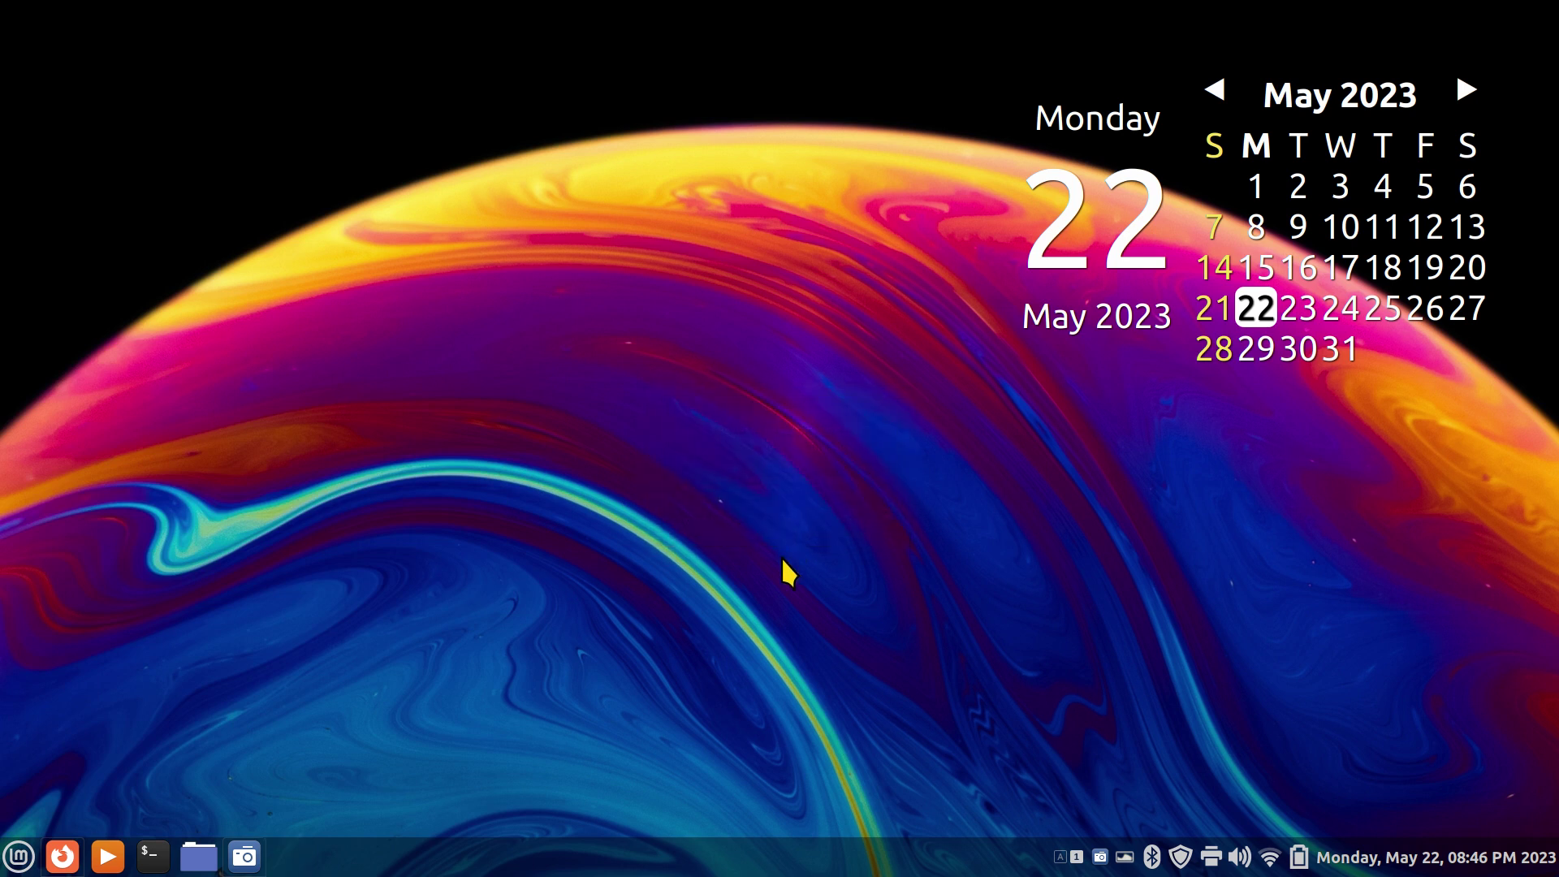
Change the logout/shutdown timer delay from 12 to 30 seconds in General settings and close the window.
right_click(728, 861)
left_click(735, 814)
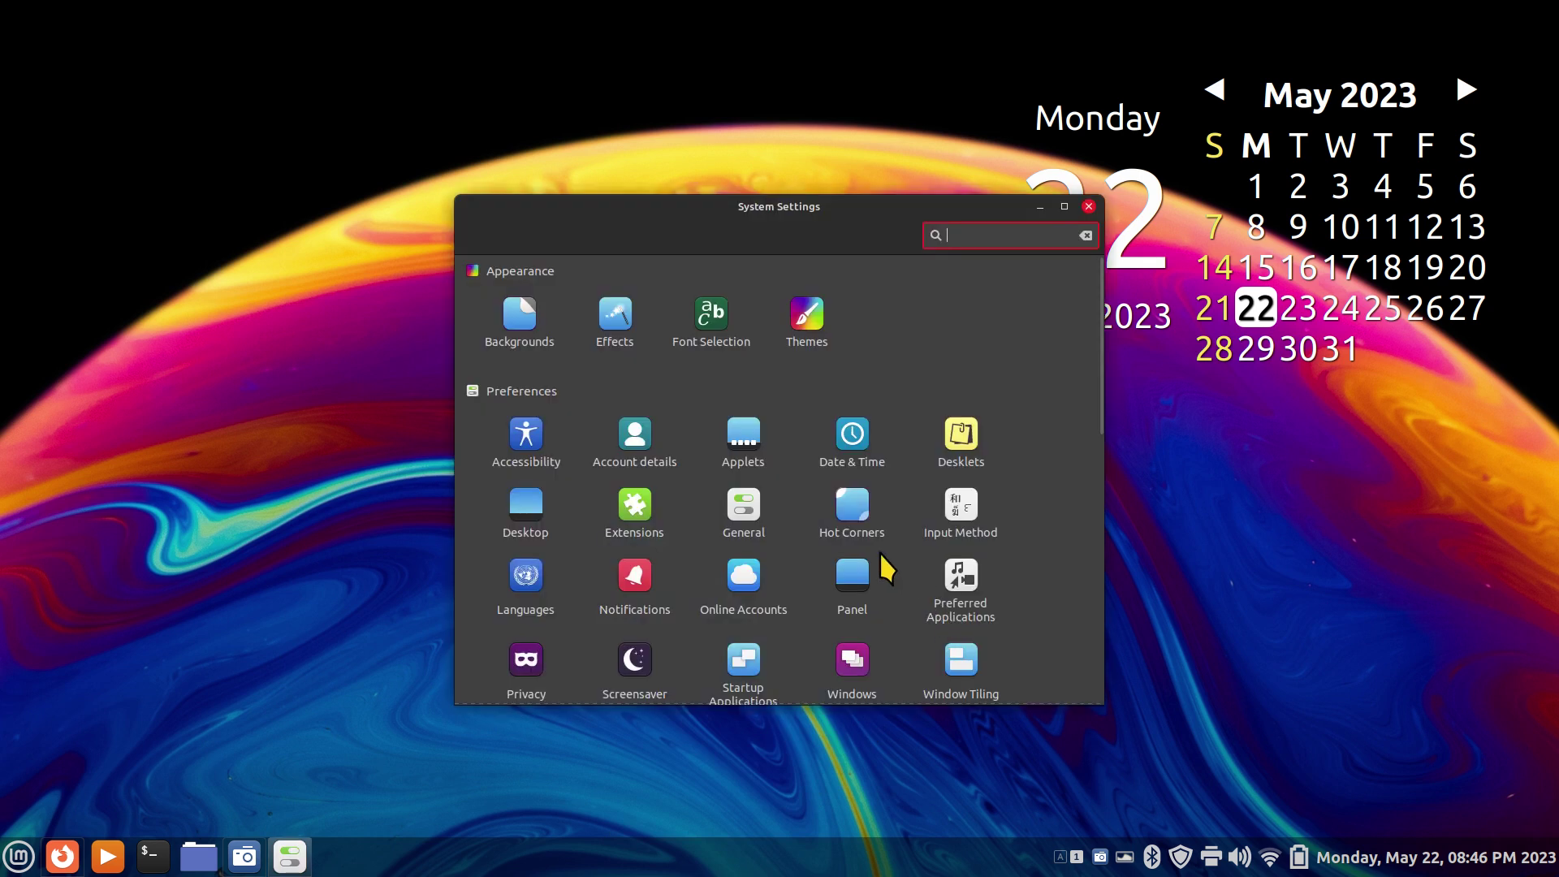
left_click(742, 510)
double_click(922, 426)
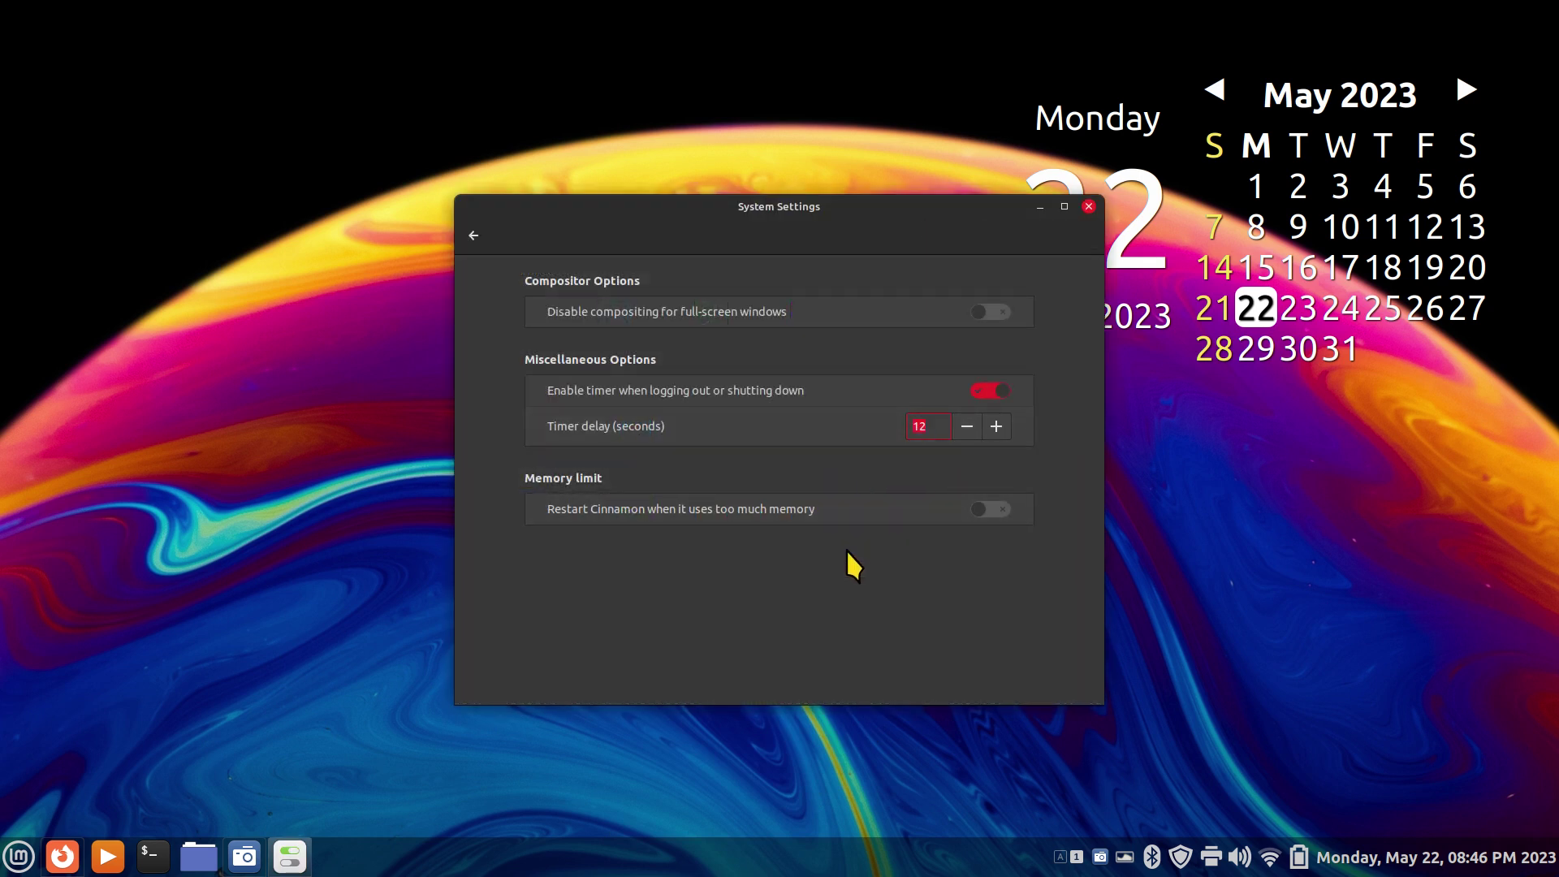
type("30")
left_click(1089, 206)
Test the 30-second countdown on the shut-down and log-out prompts, cancelling both.
left_click(19, 856)
left_click(35, 789)
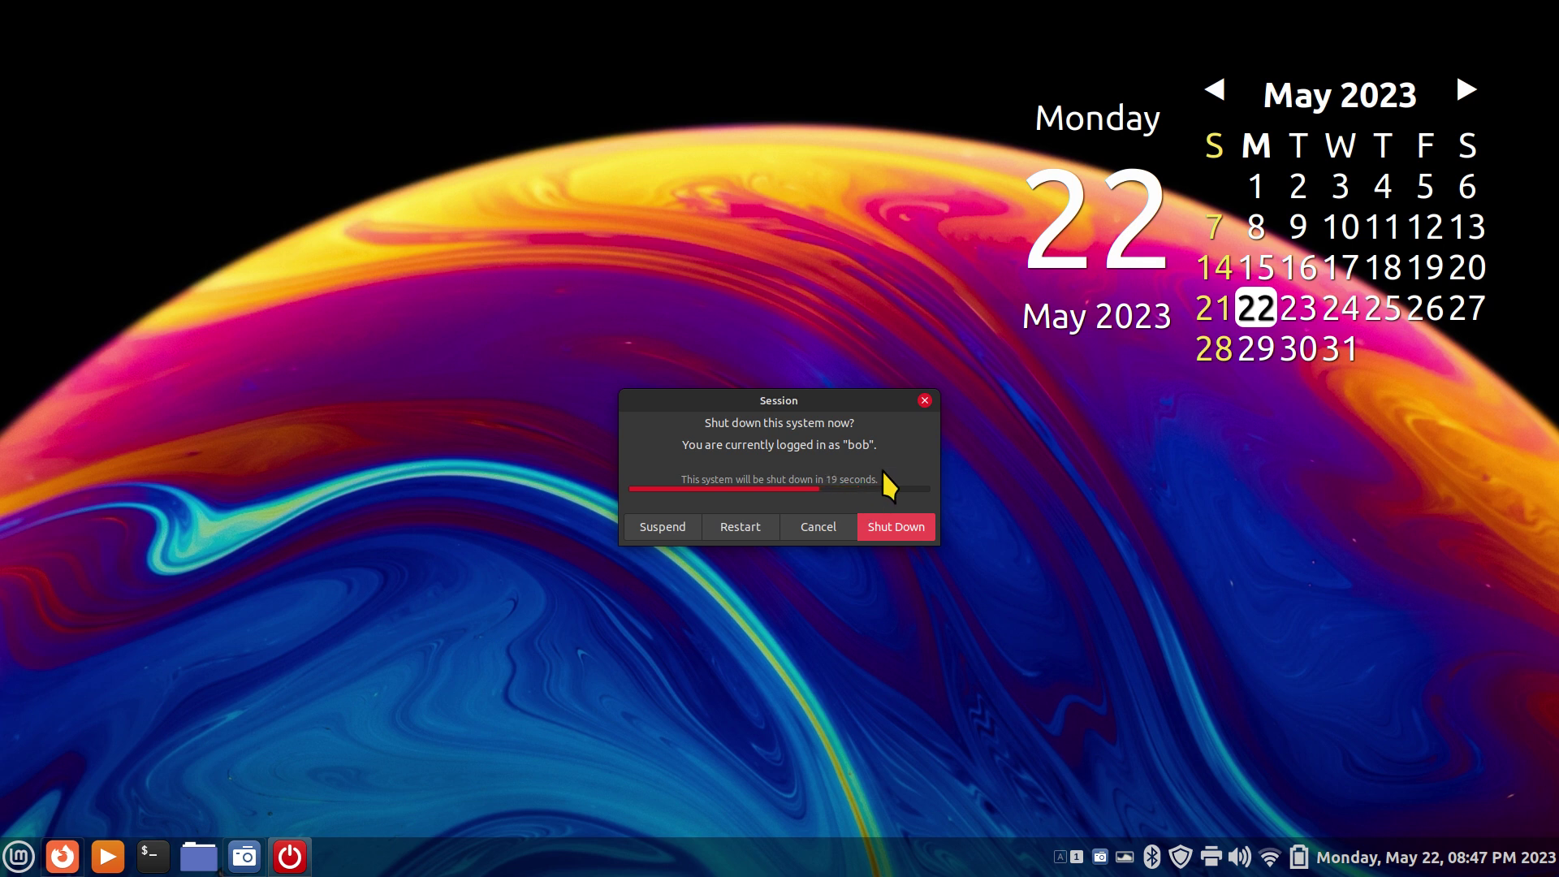
left_click(924, 400)
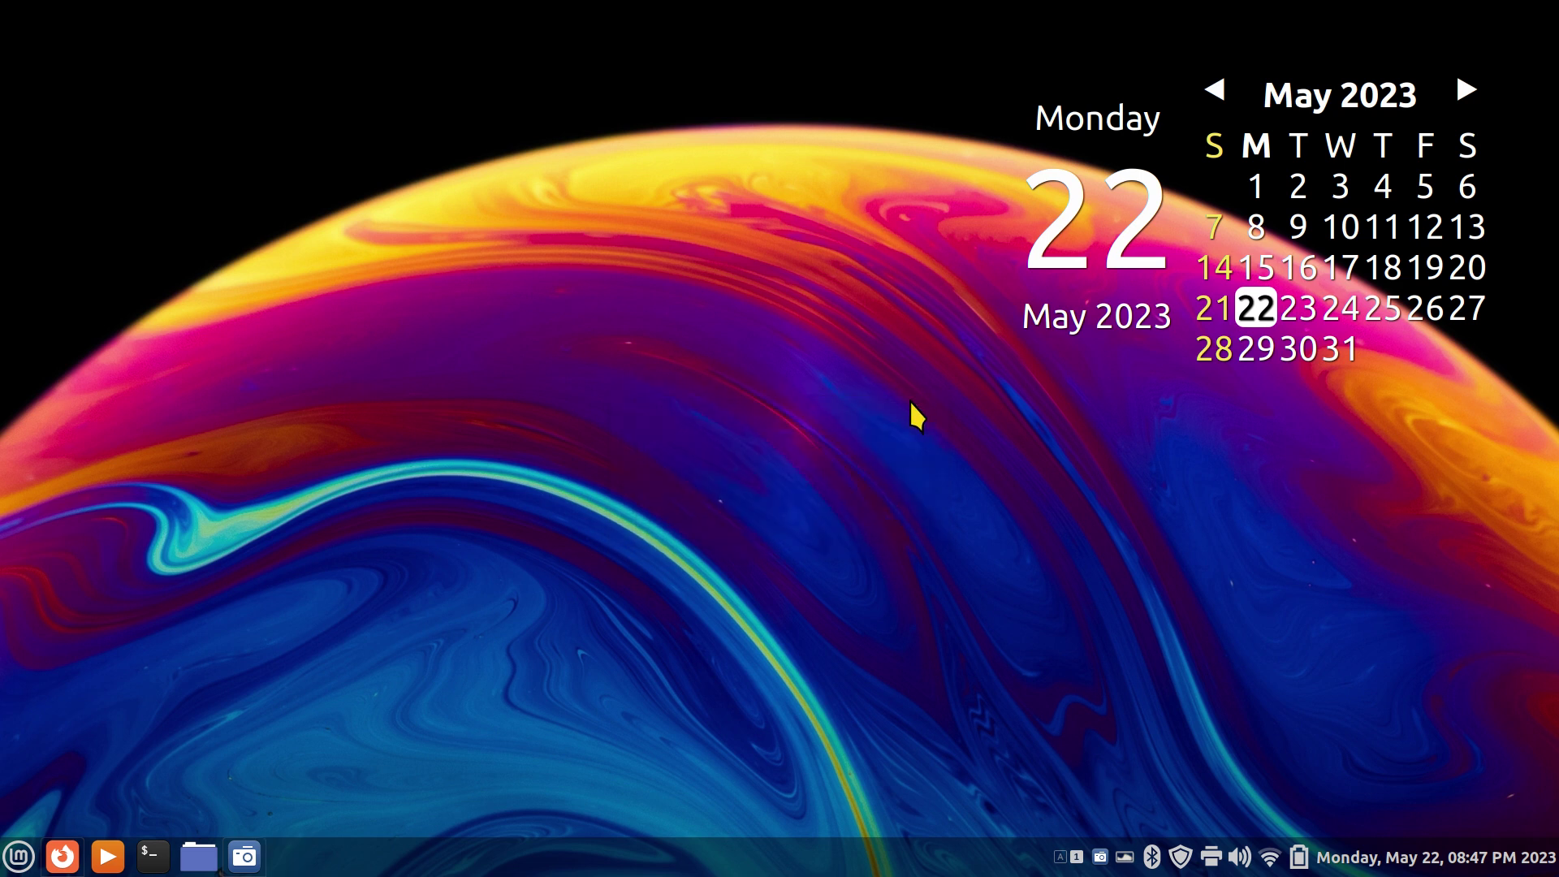
left_click(18, 855)
left_click(39, 746)
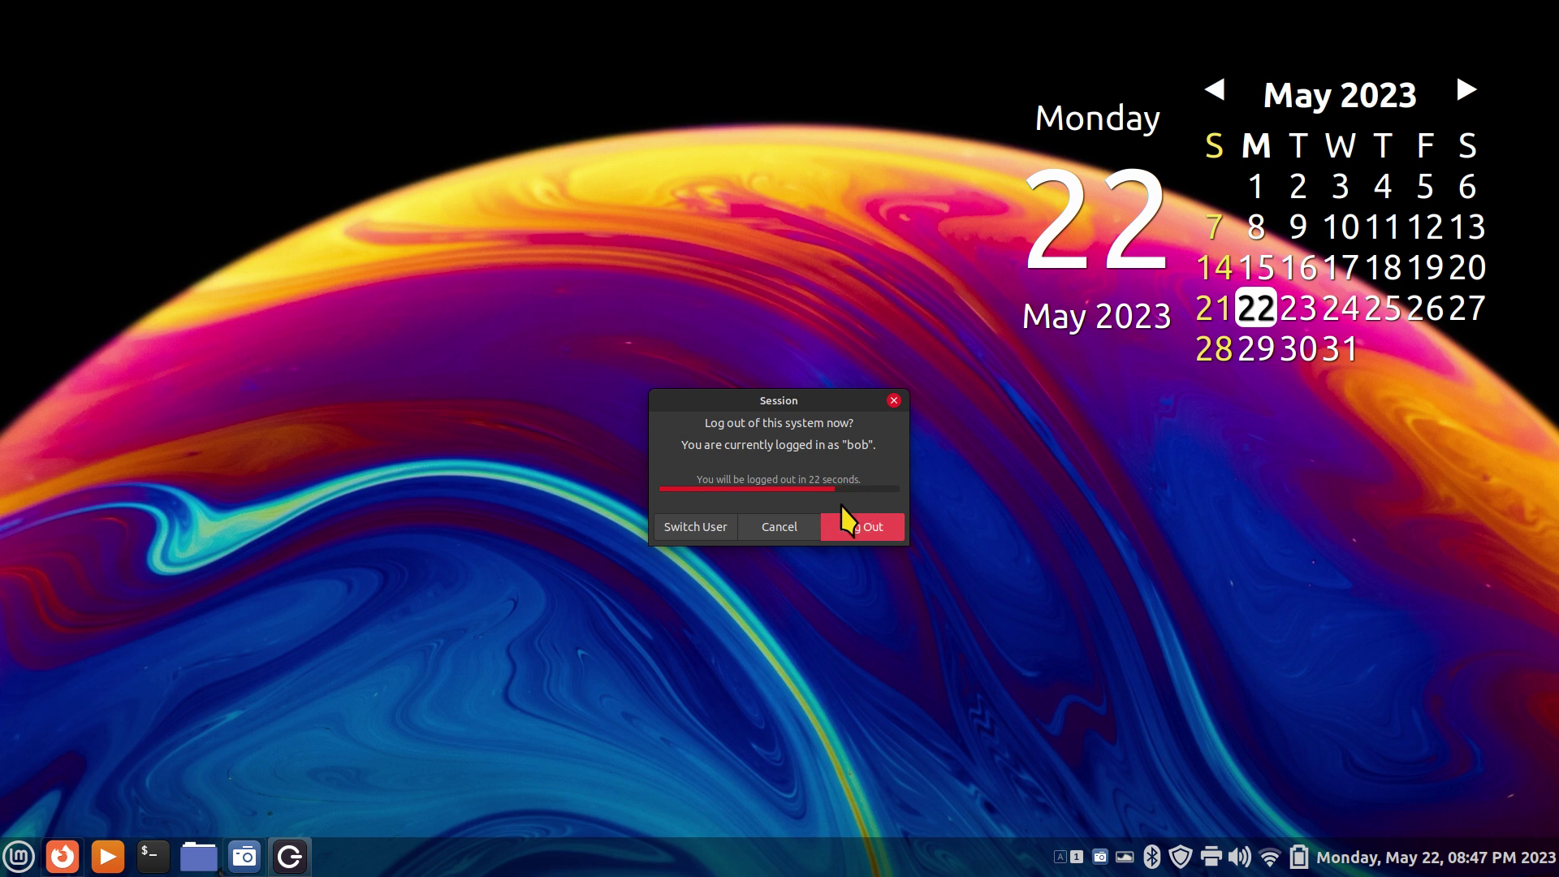
left_click(787, 522)
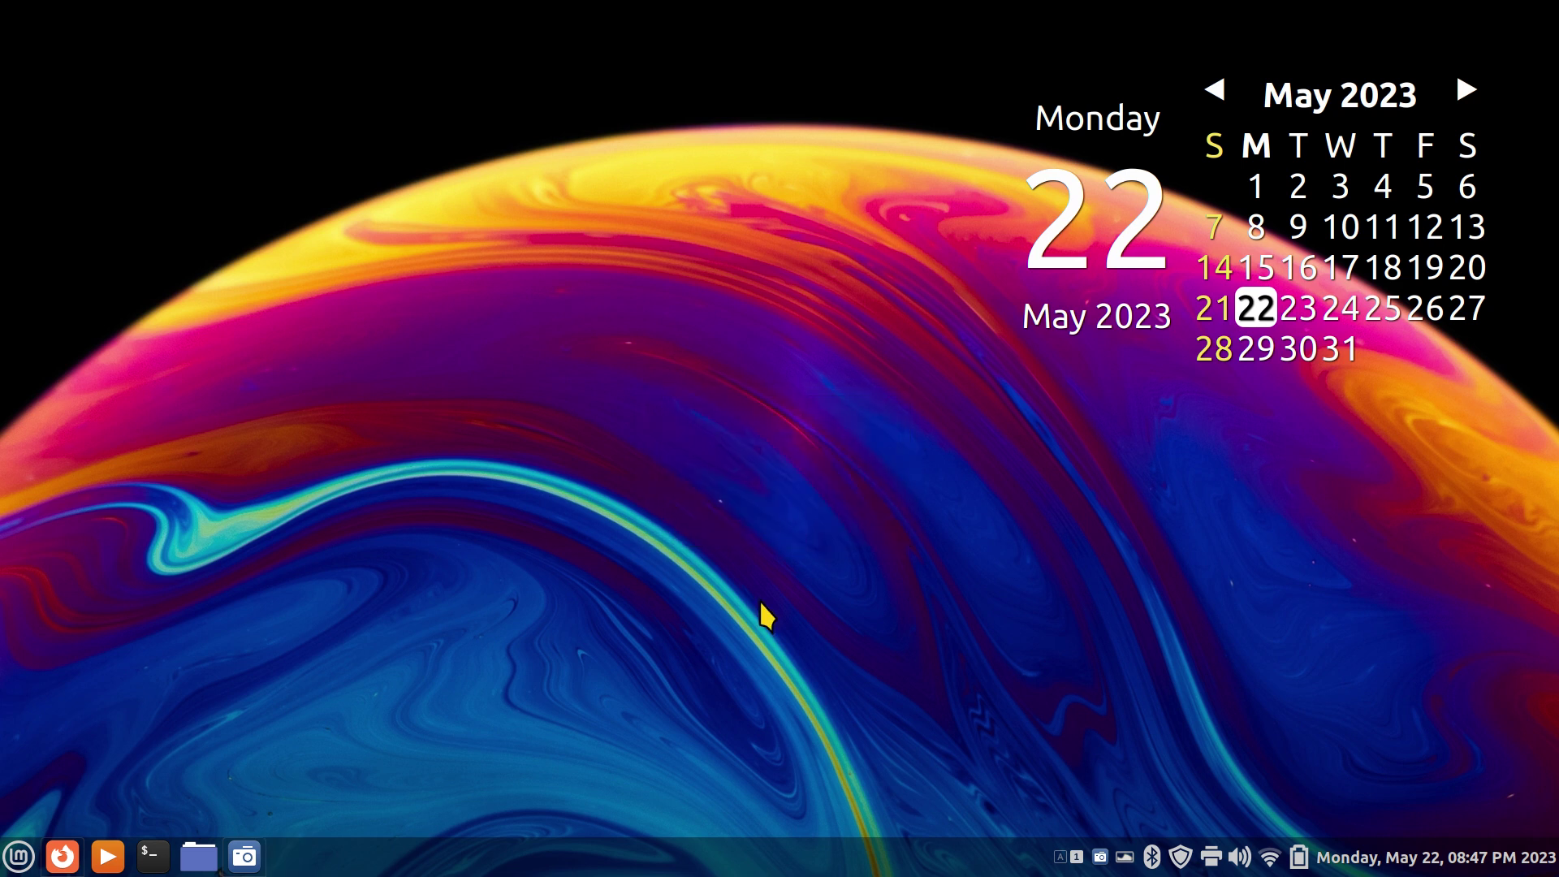
Set the default font to Ubuntu Regular size 13 in System Settings' Font Selection.
right_click(771, 867)
left_click(796, 828)
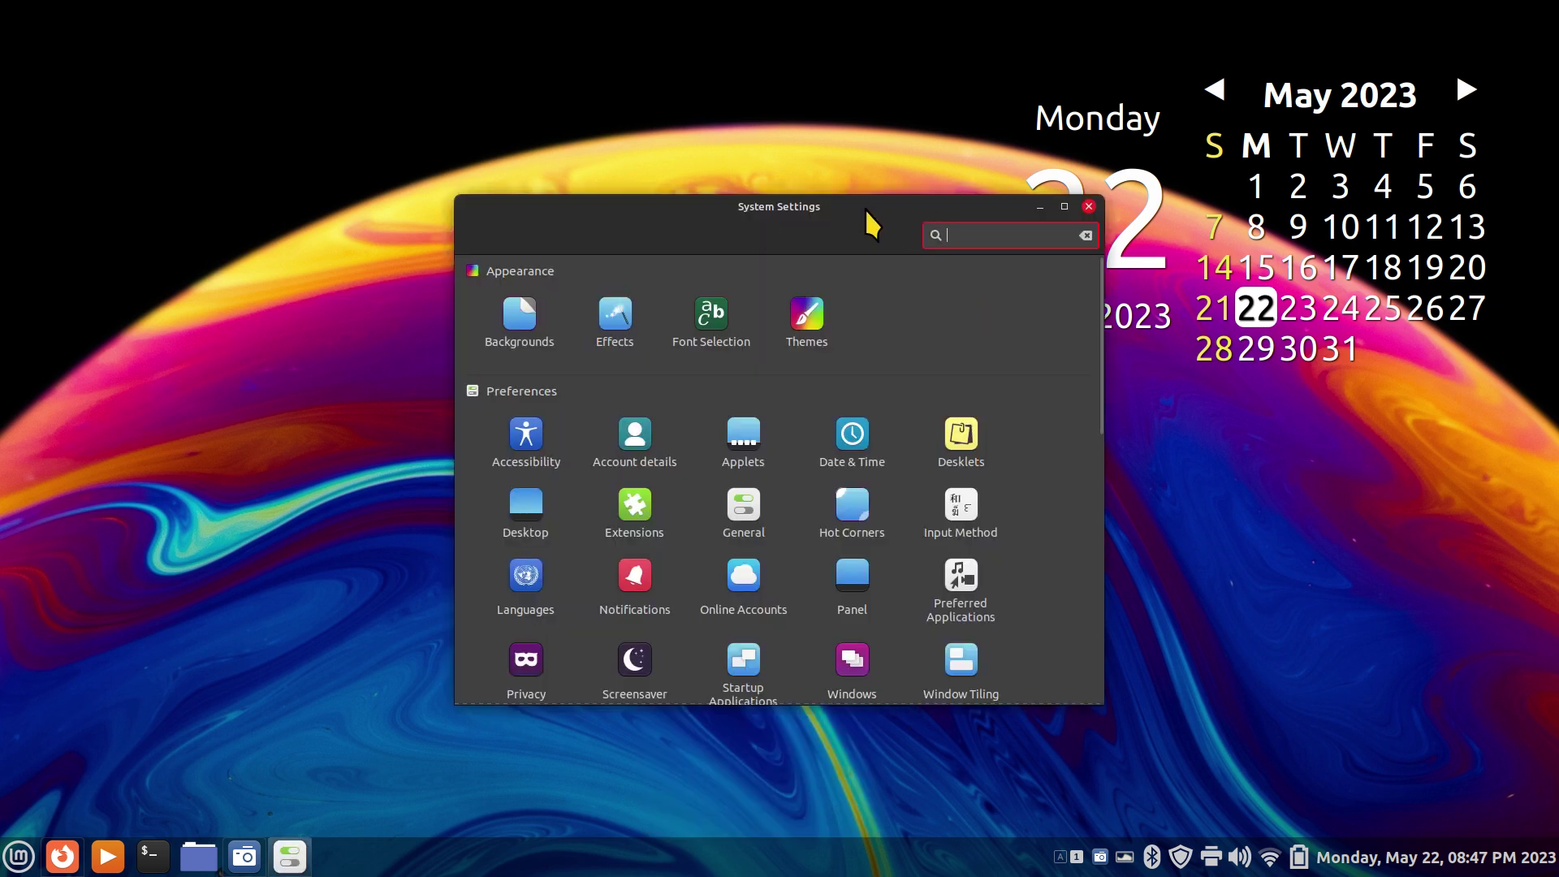
left_click_drag(864, 217, 797, 293)
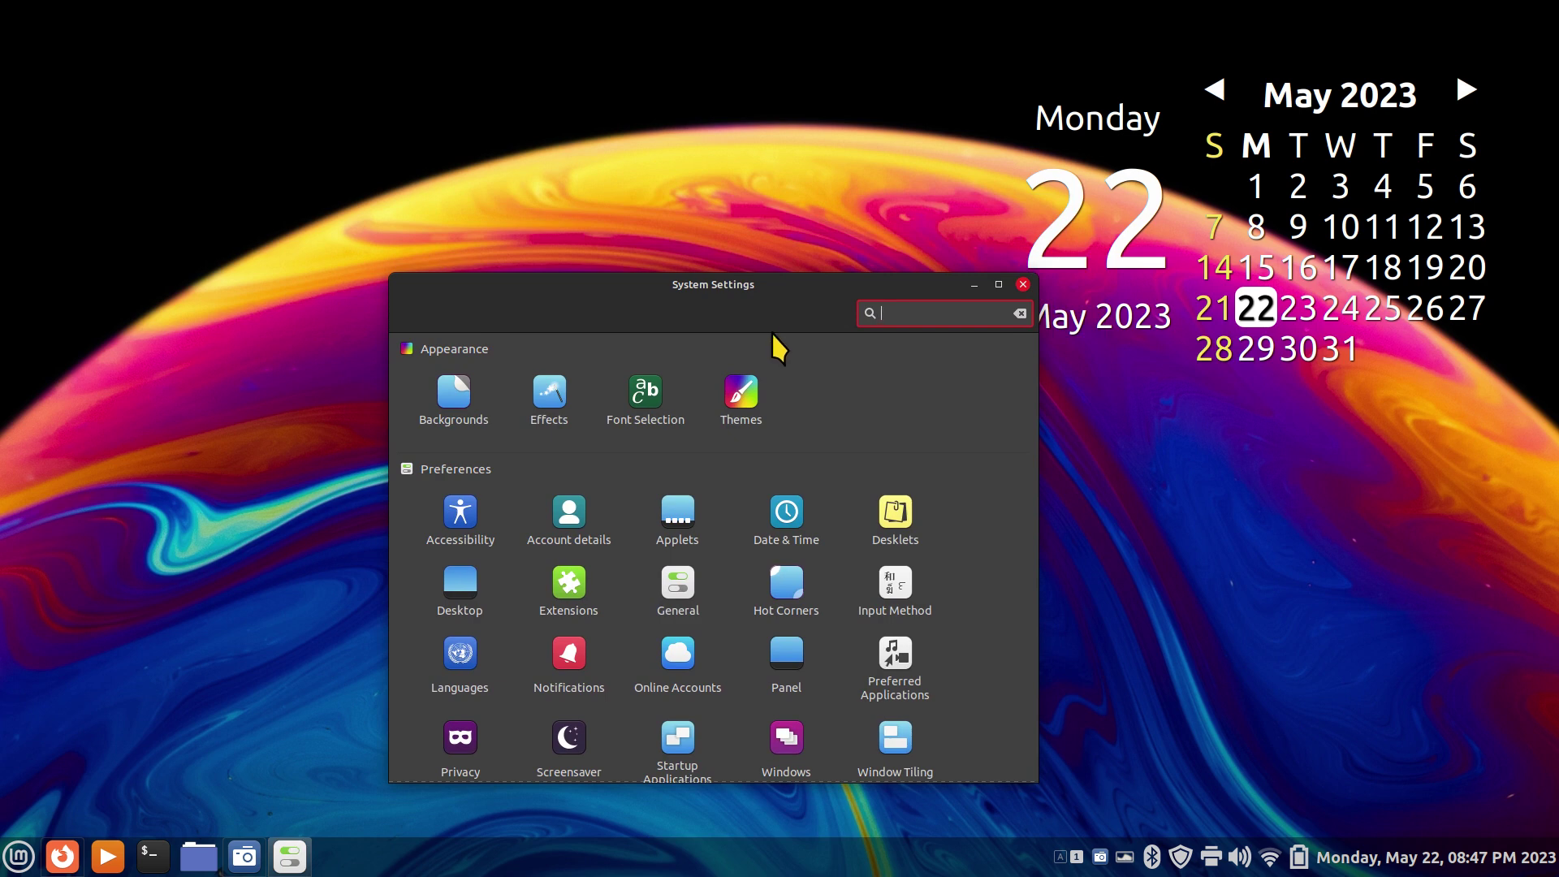
left_click(647, 402)
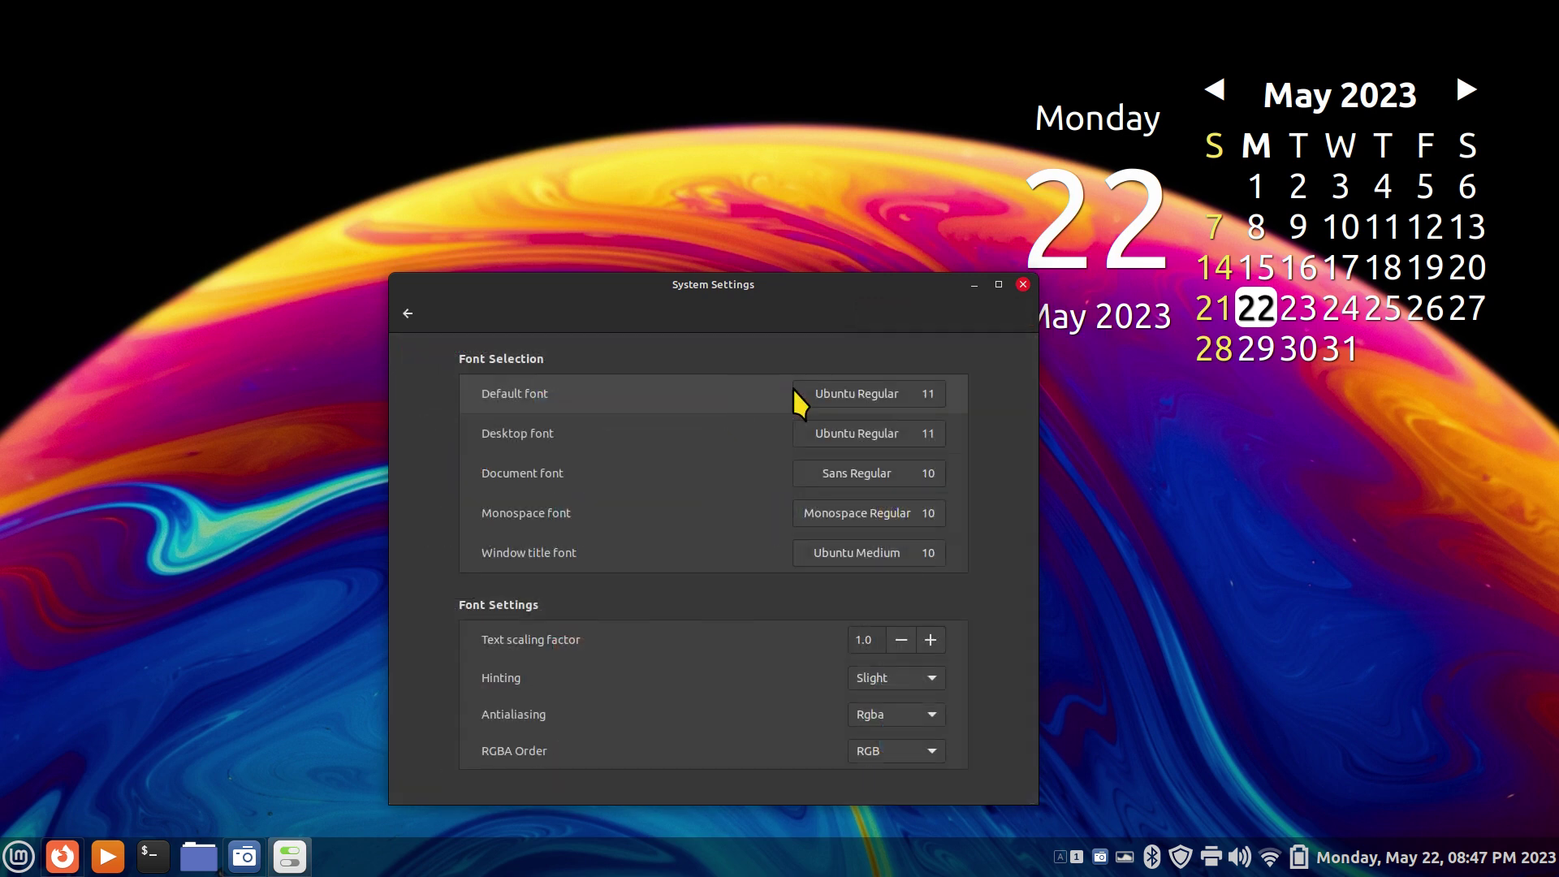
left_click(844, 401)
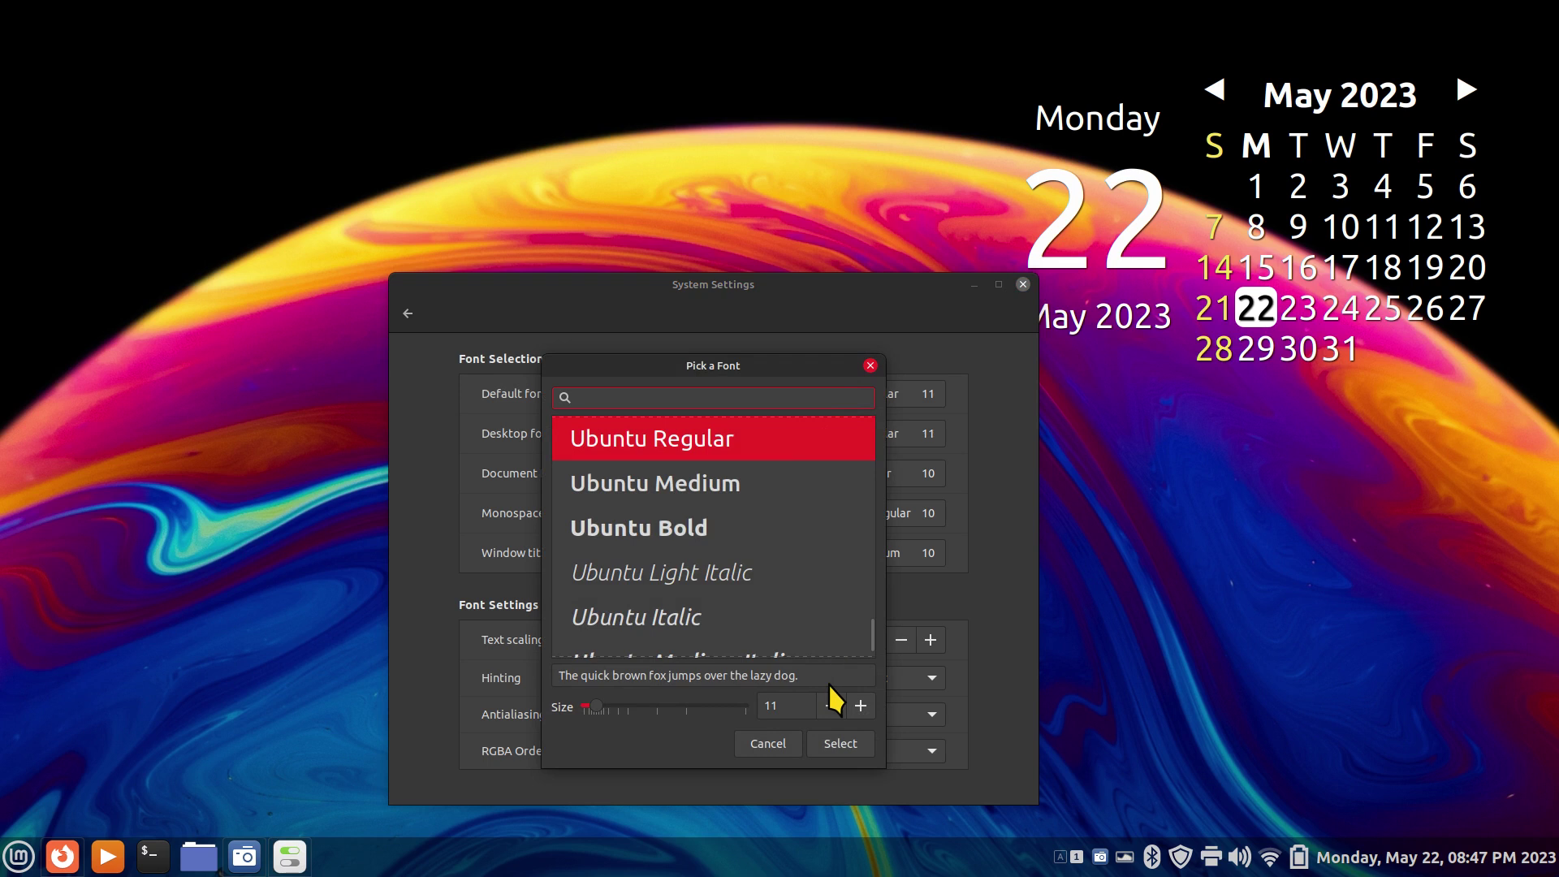
left_click(860, 706)
left_click(861, 706)
left_click(858, 745)
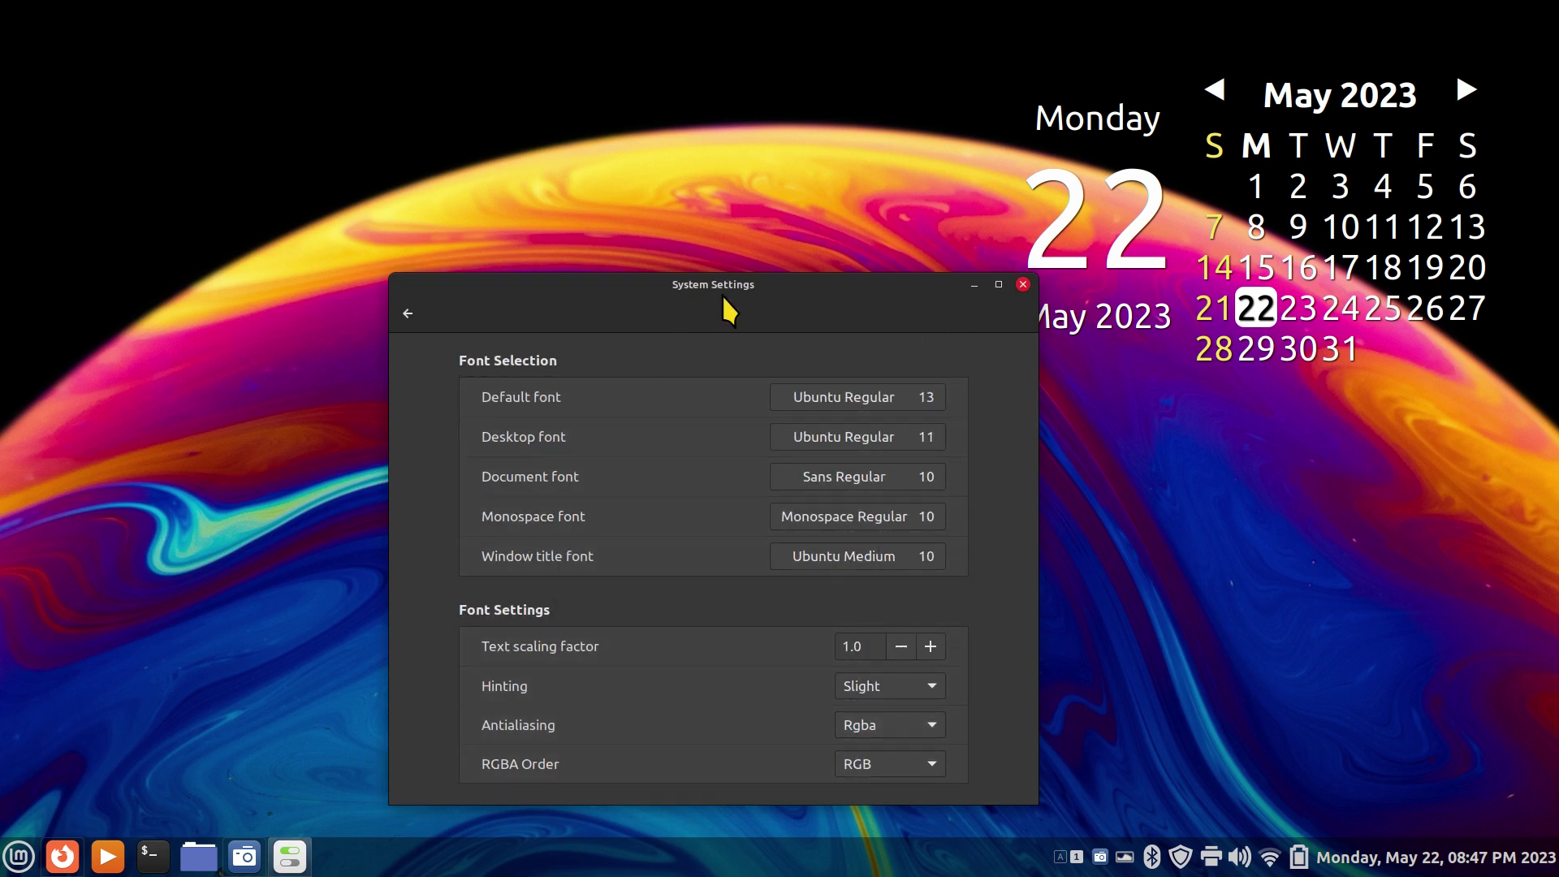
left_click_drag(723, 294, 841, 220)
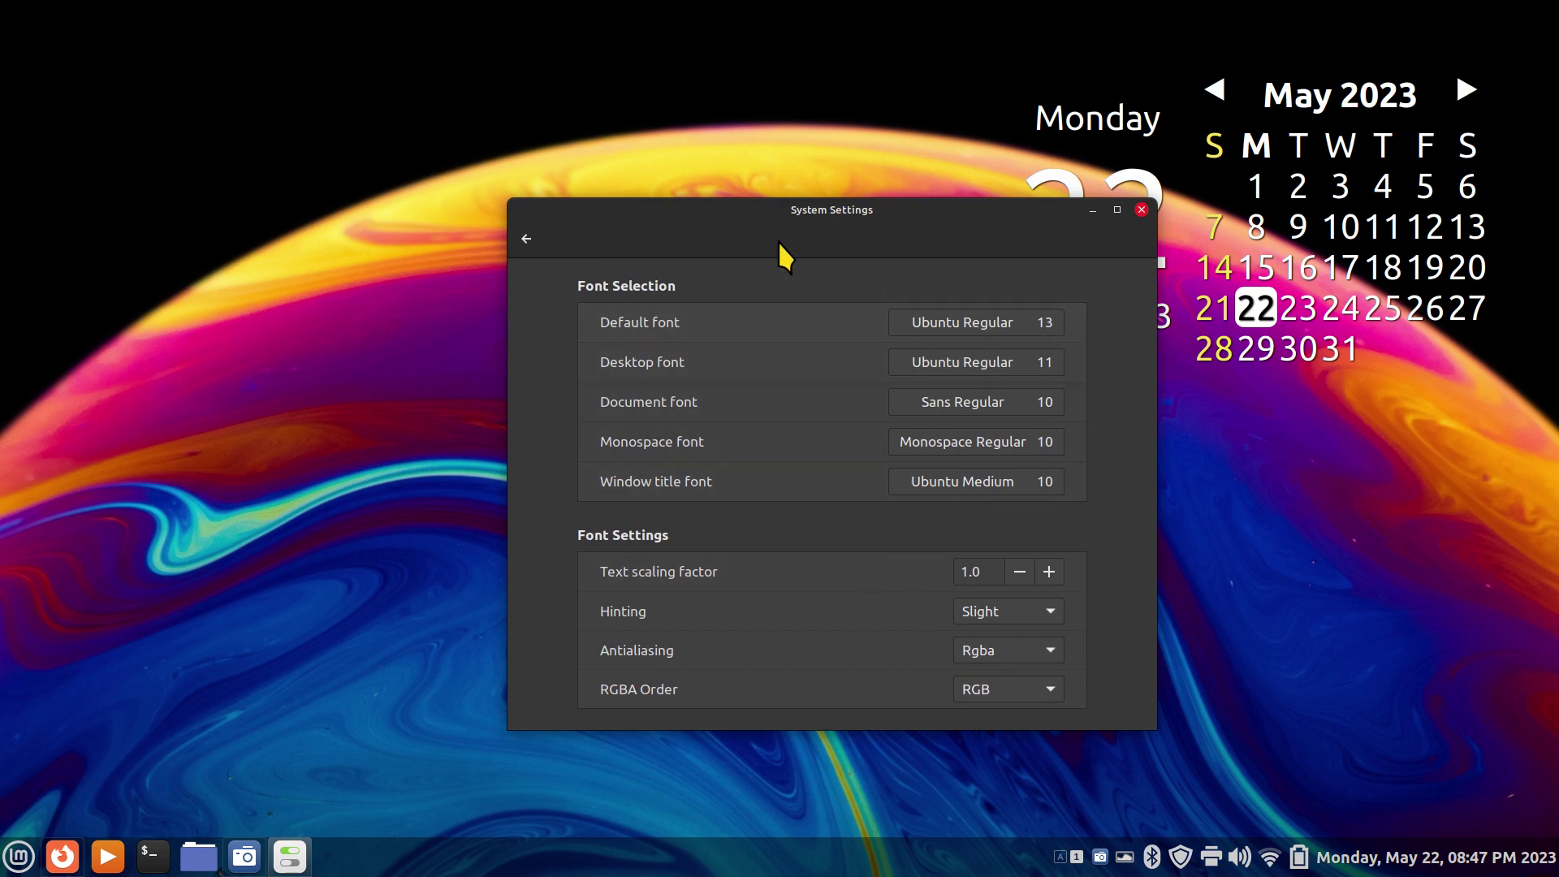
left_click_drag(772, 218, 883, 273)
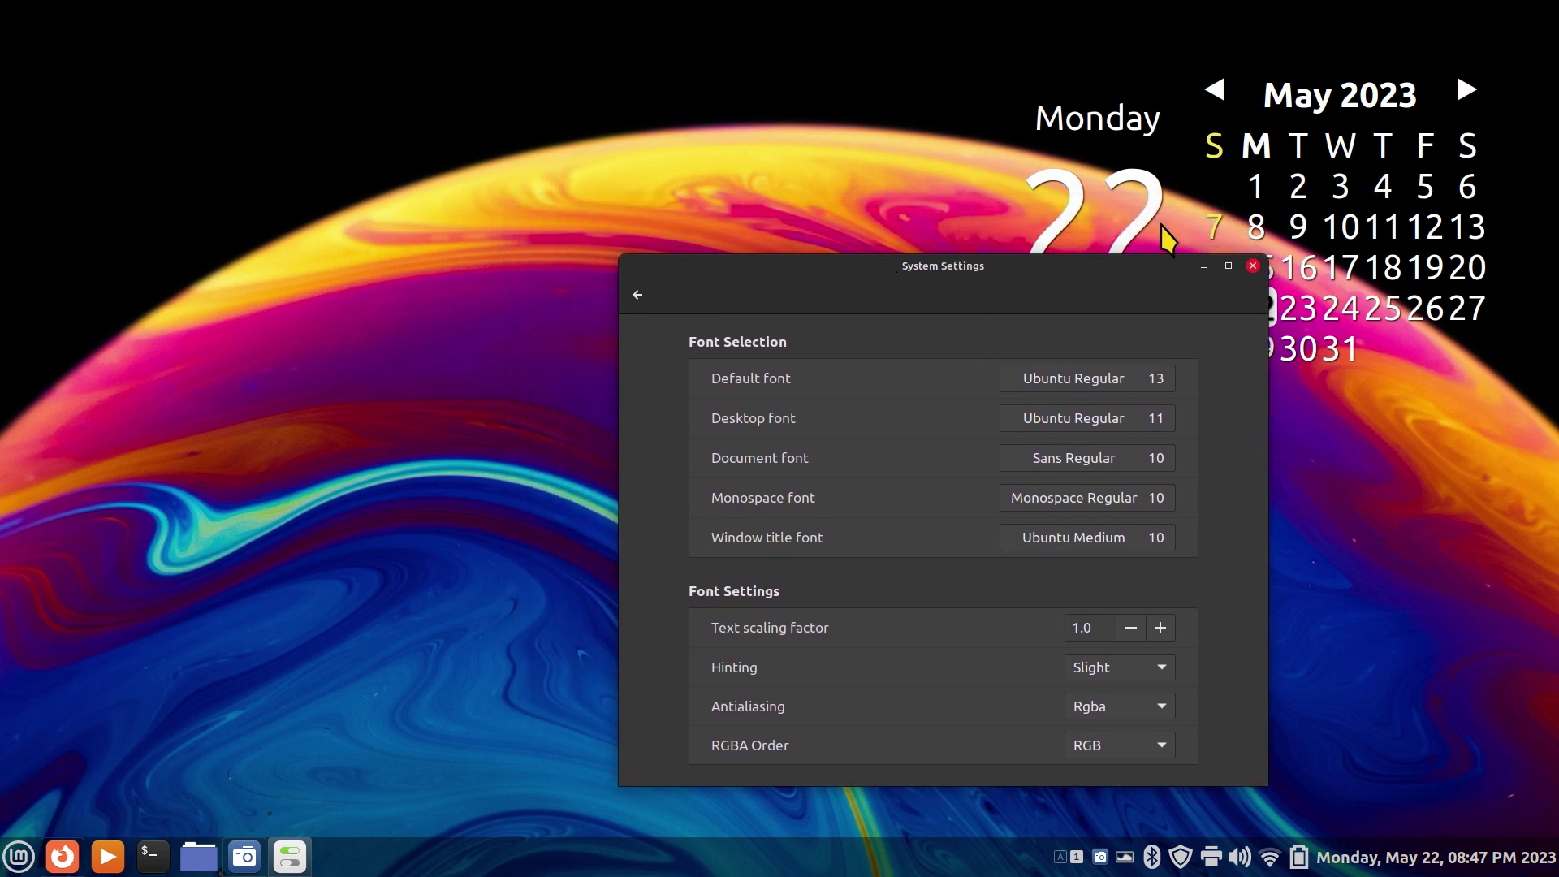
Open the desktop icon layout window via Customize, and open then close the full Desktop Settings.
right_click(208, 285)
mouse_move(320, 526)
left_click(281, 476)
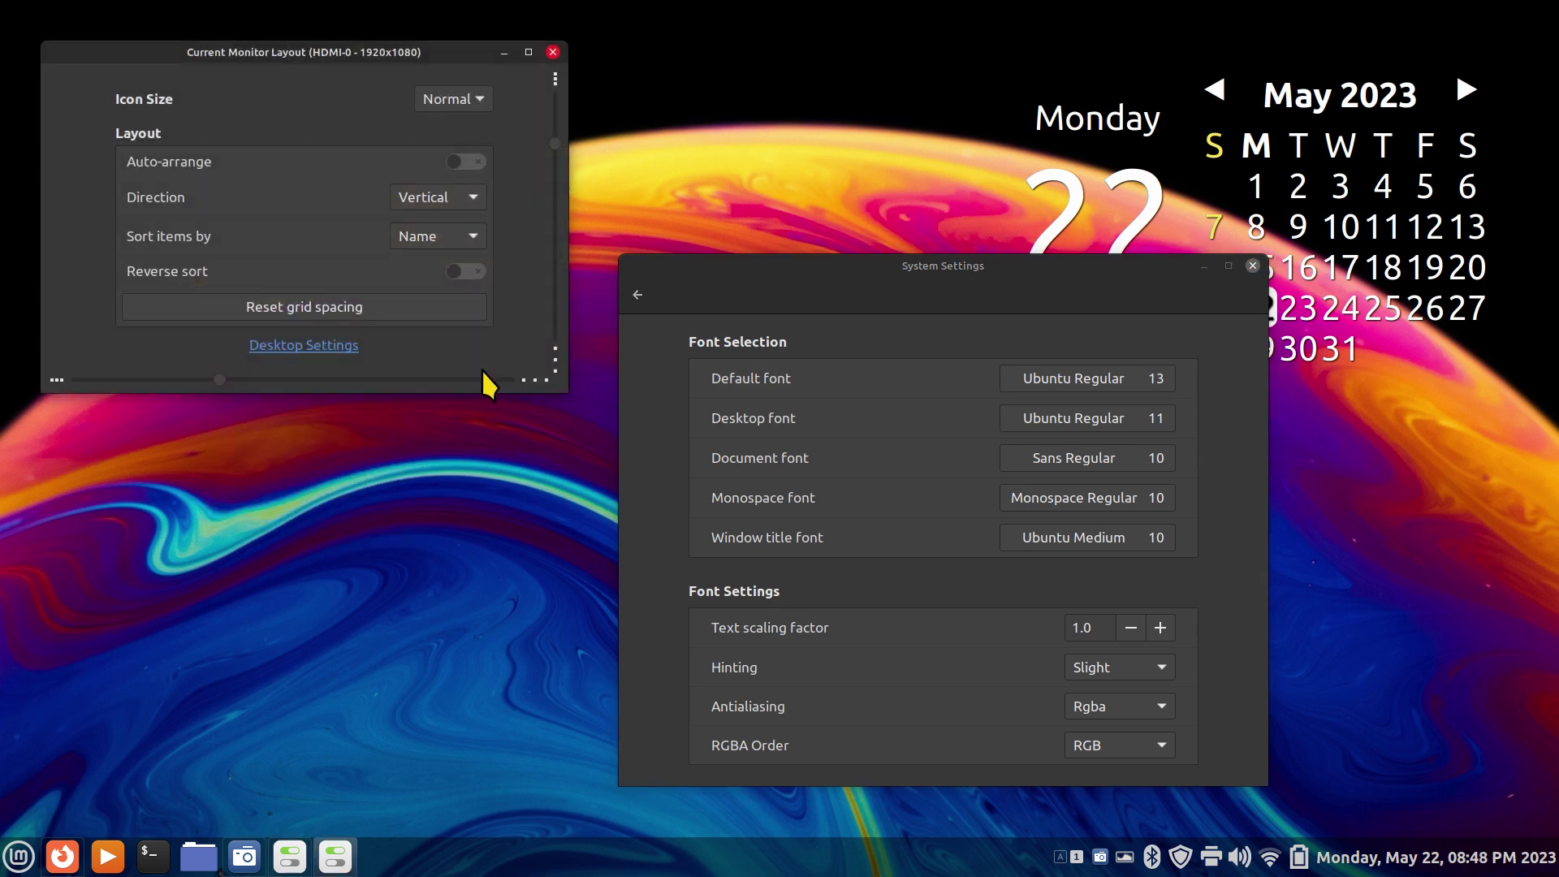
left_click(345, 346)
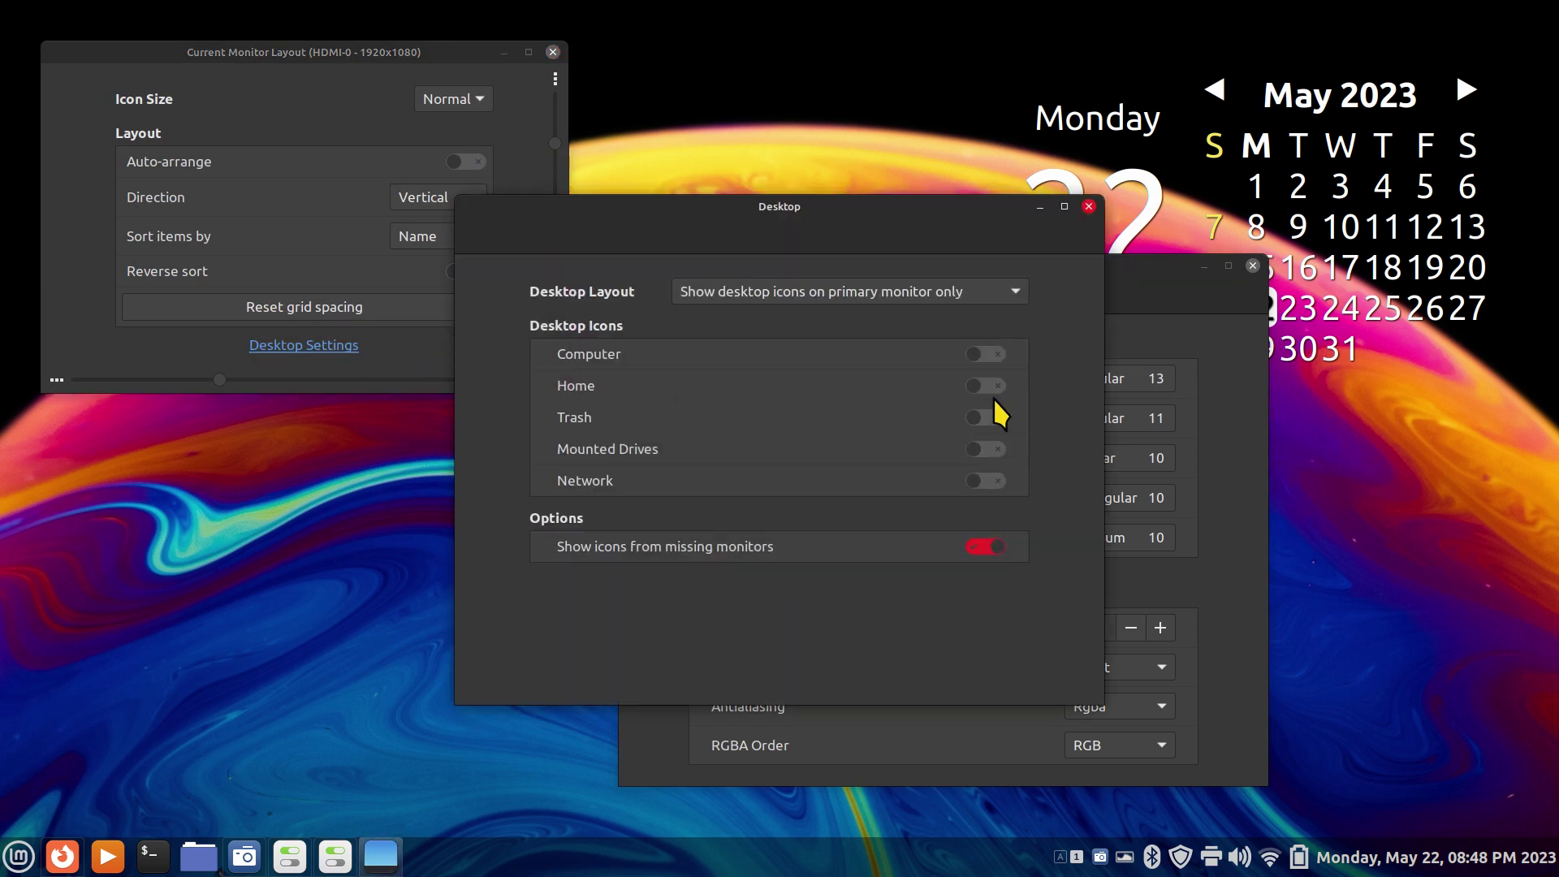
left_click(1089, 207)
Close and reopen the Current Monitor Layout window, moving it off the desktop icons.
left_click_drag(367, 55, 448, 342)
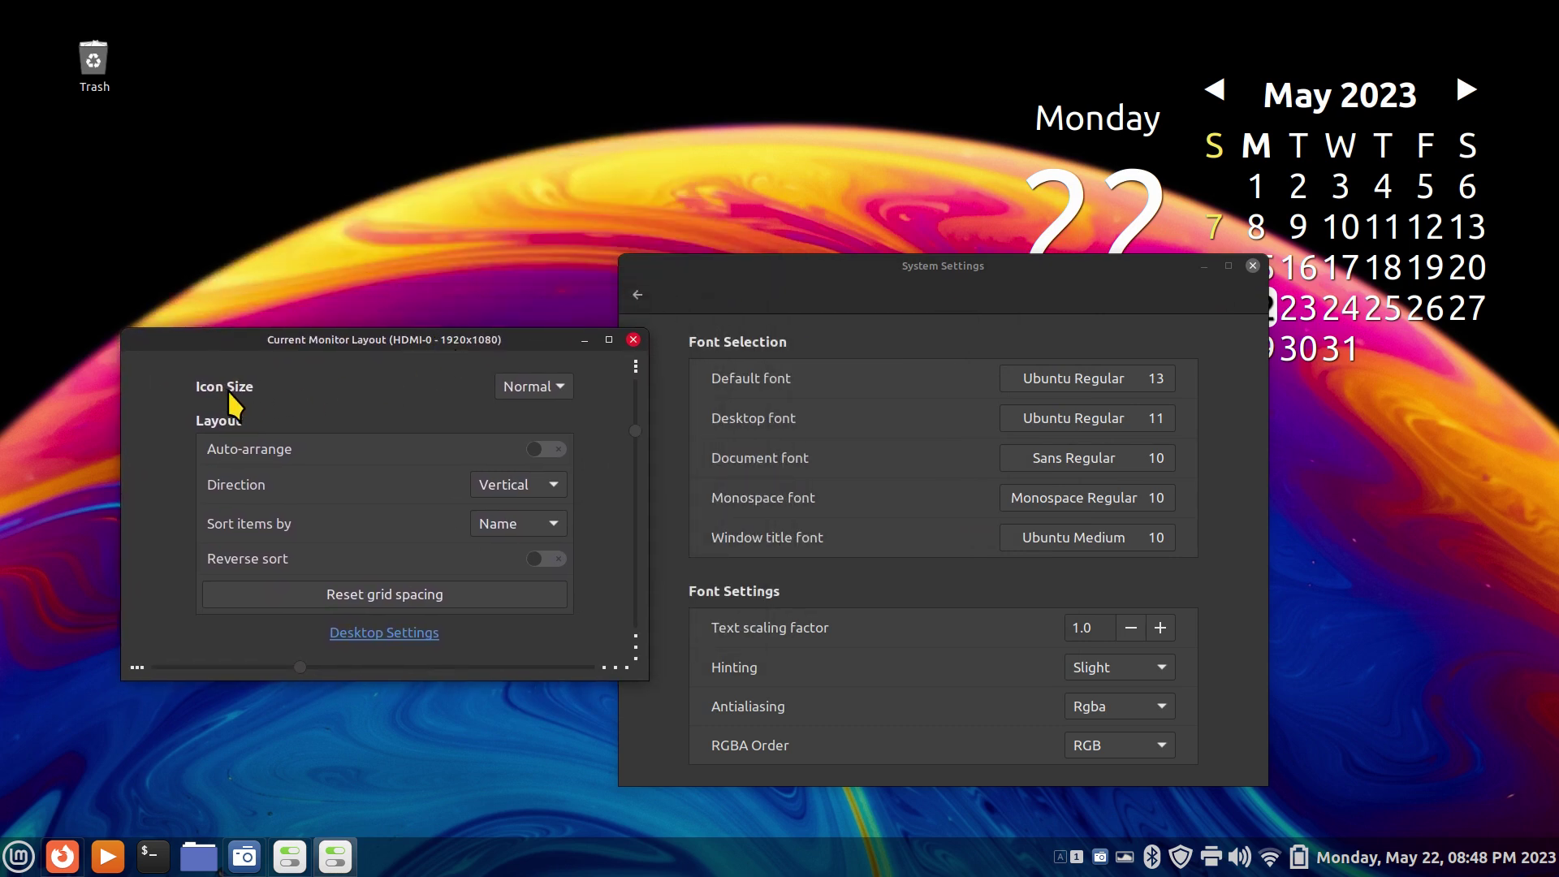
left_click(633, 340)
right_click(422, 254)
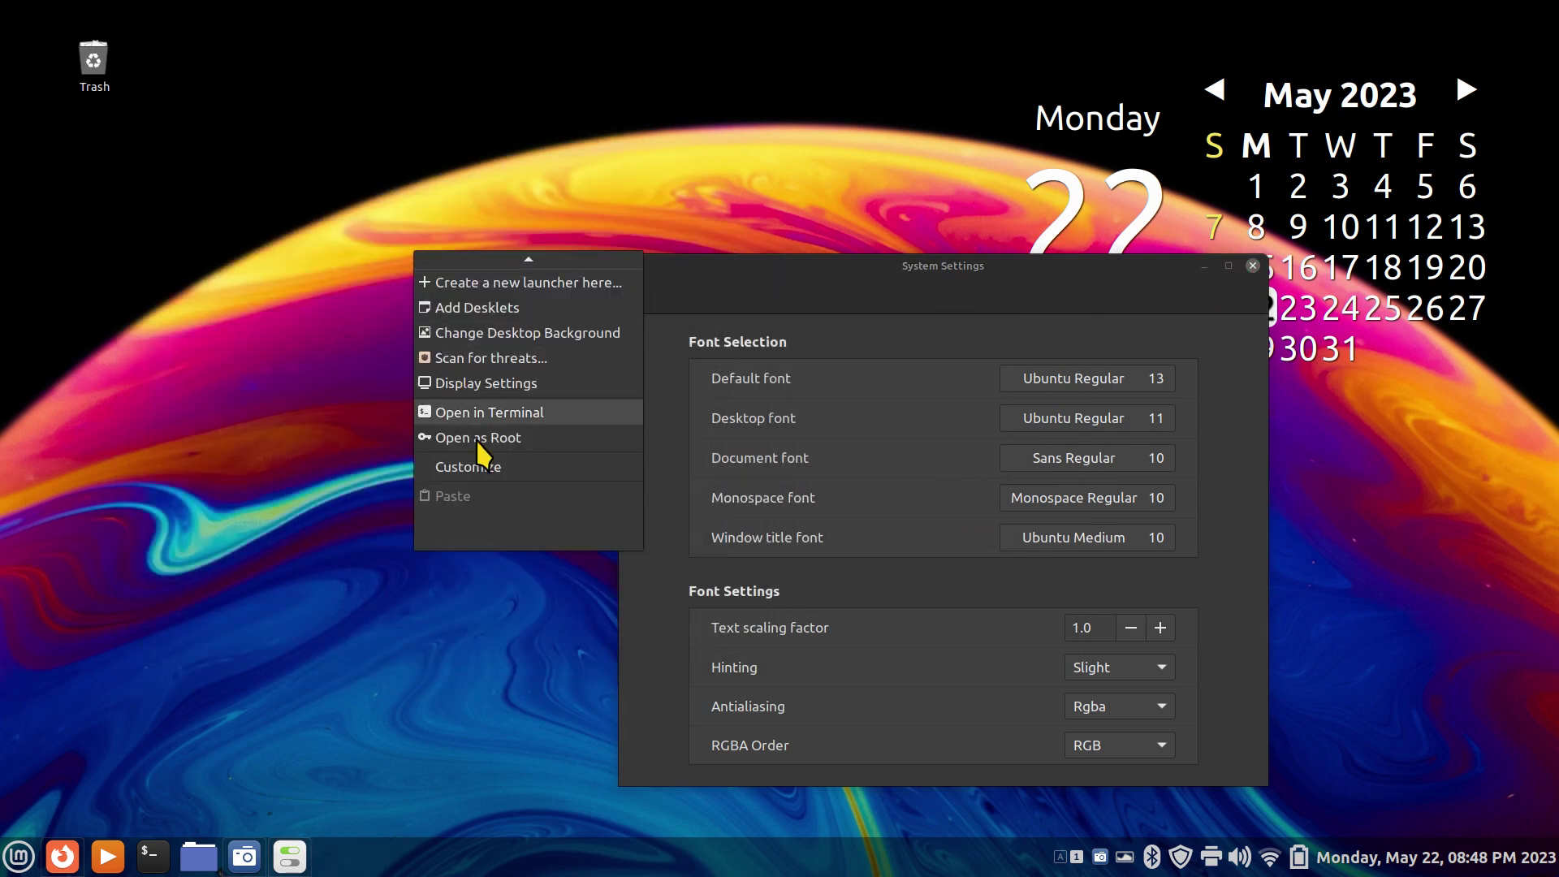
left_click(480, 469)
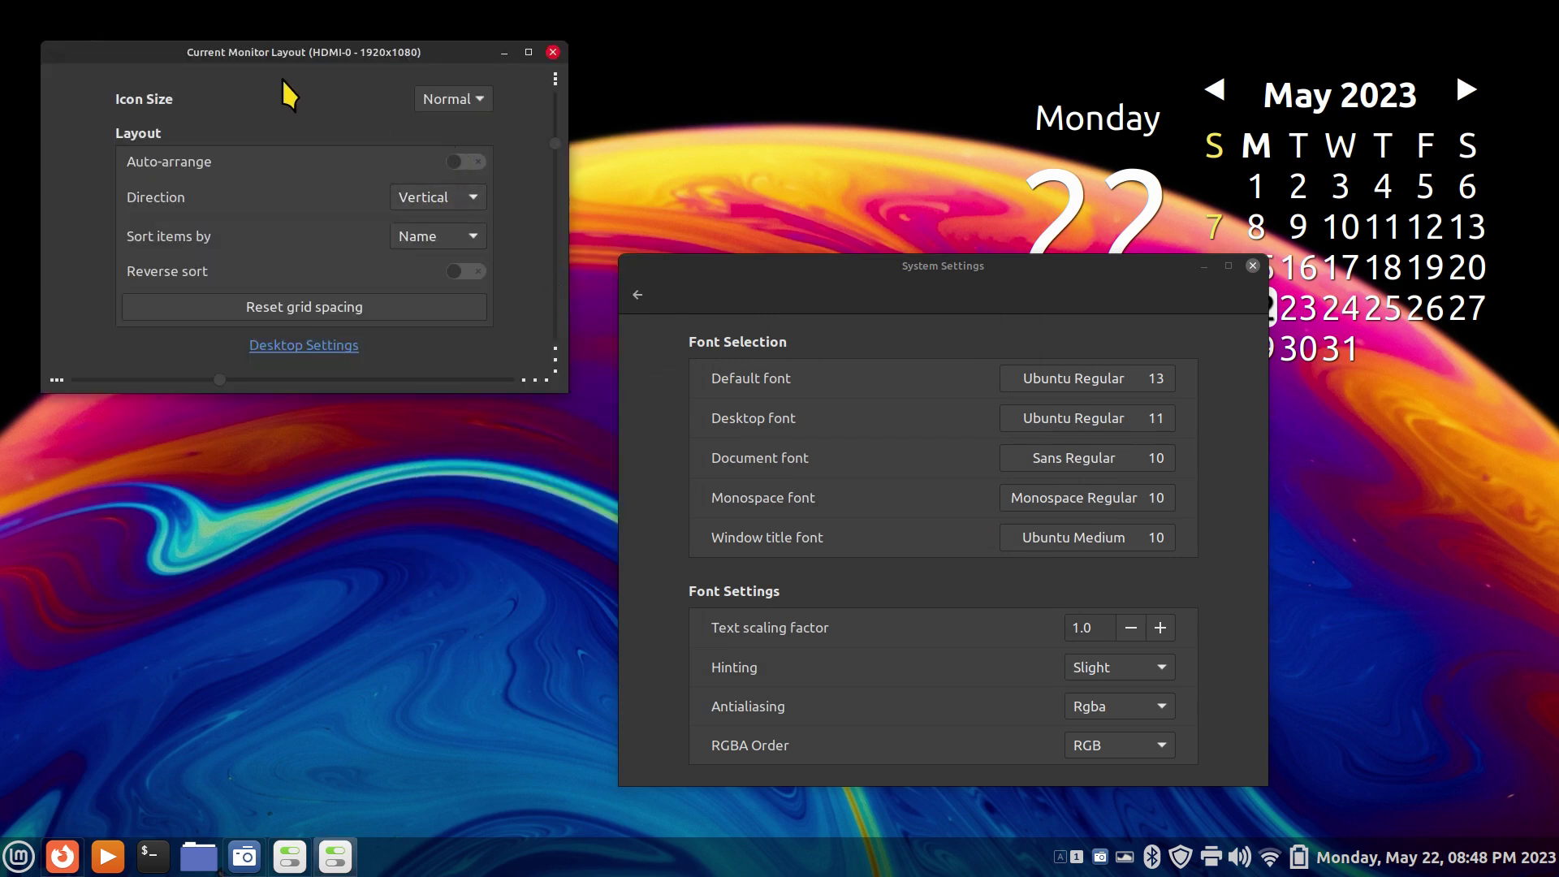
left_click_drag(273, 54, 515, 114)
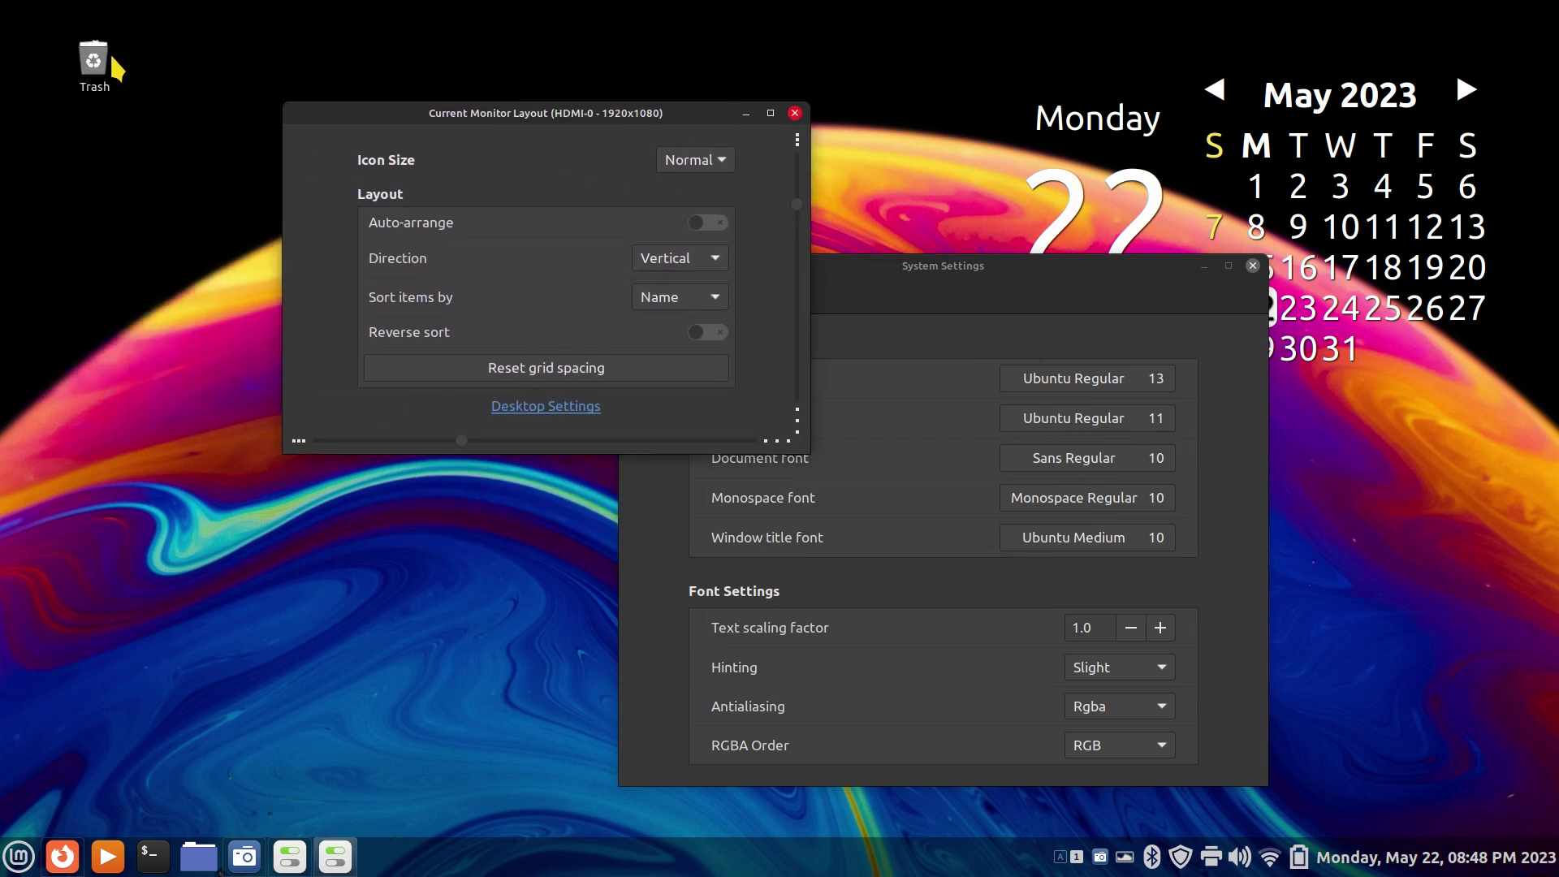
right_click(99, 241)
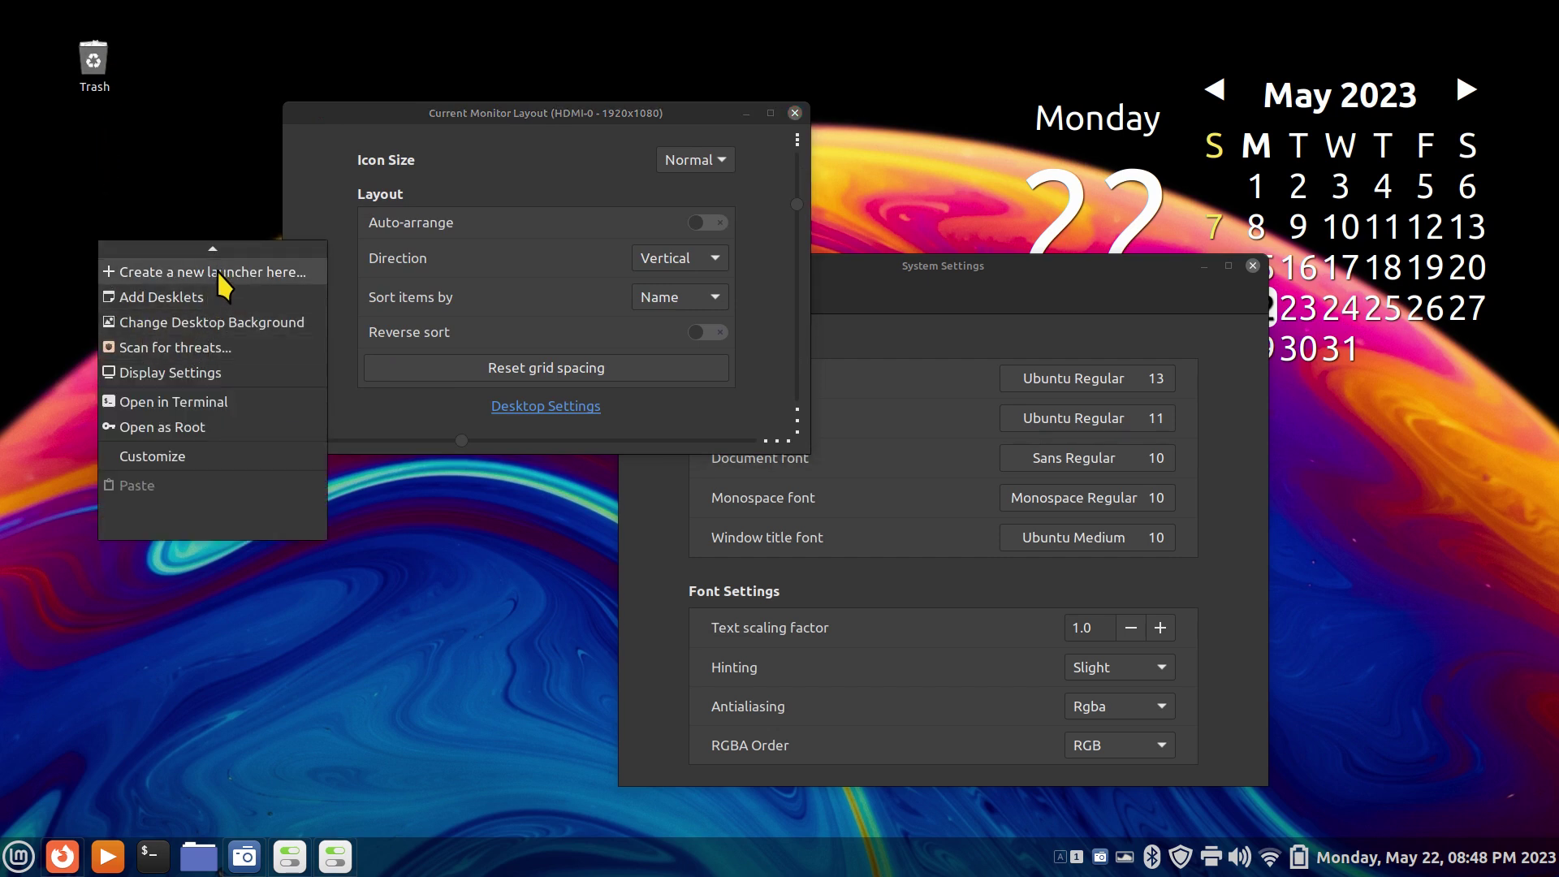
Create a new empty document on the desktop named Test.
mouse_move(218, 253)
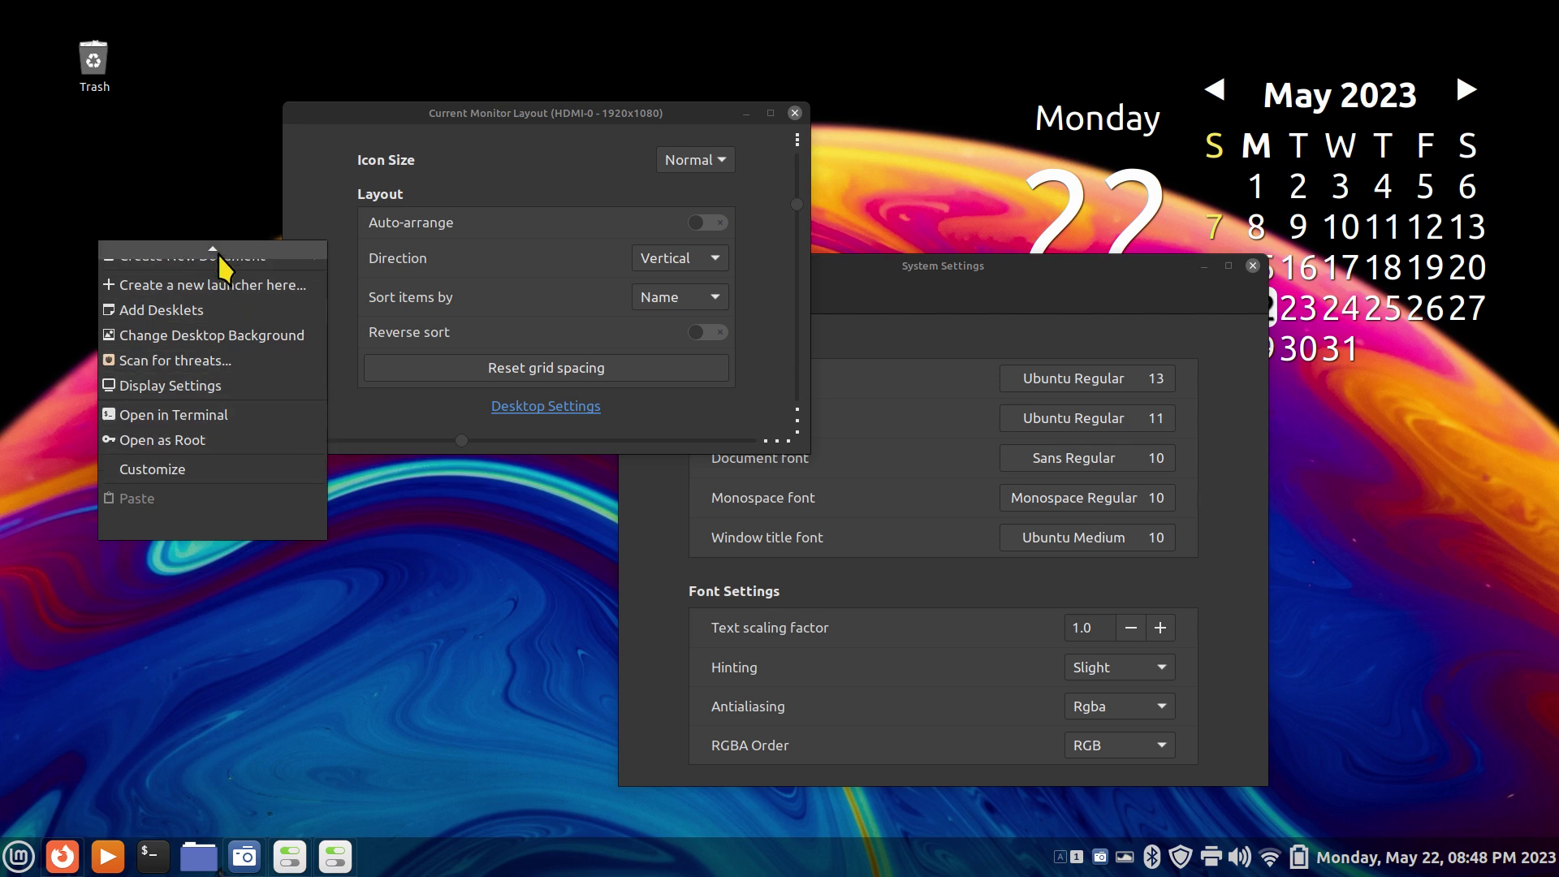
mouse_move(239, 282)
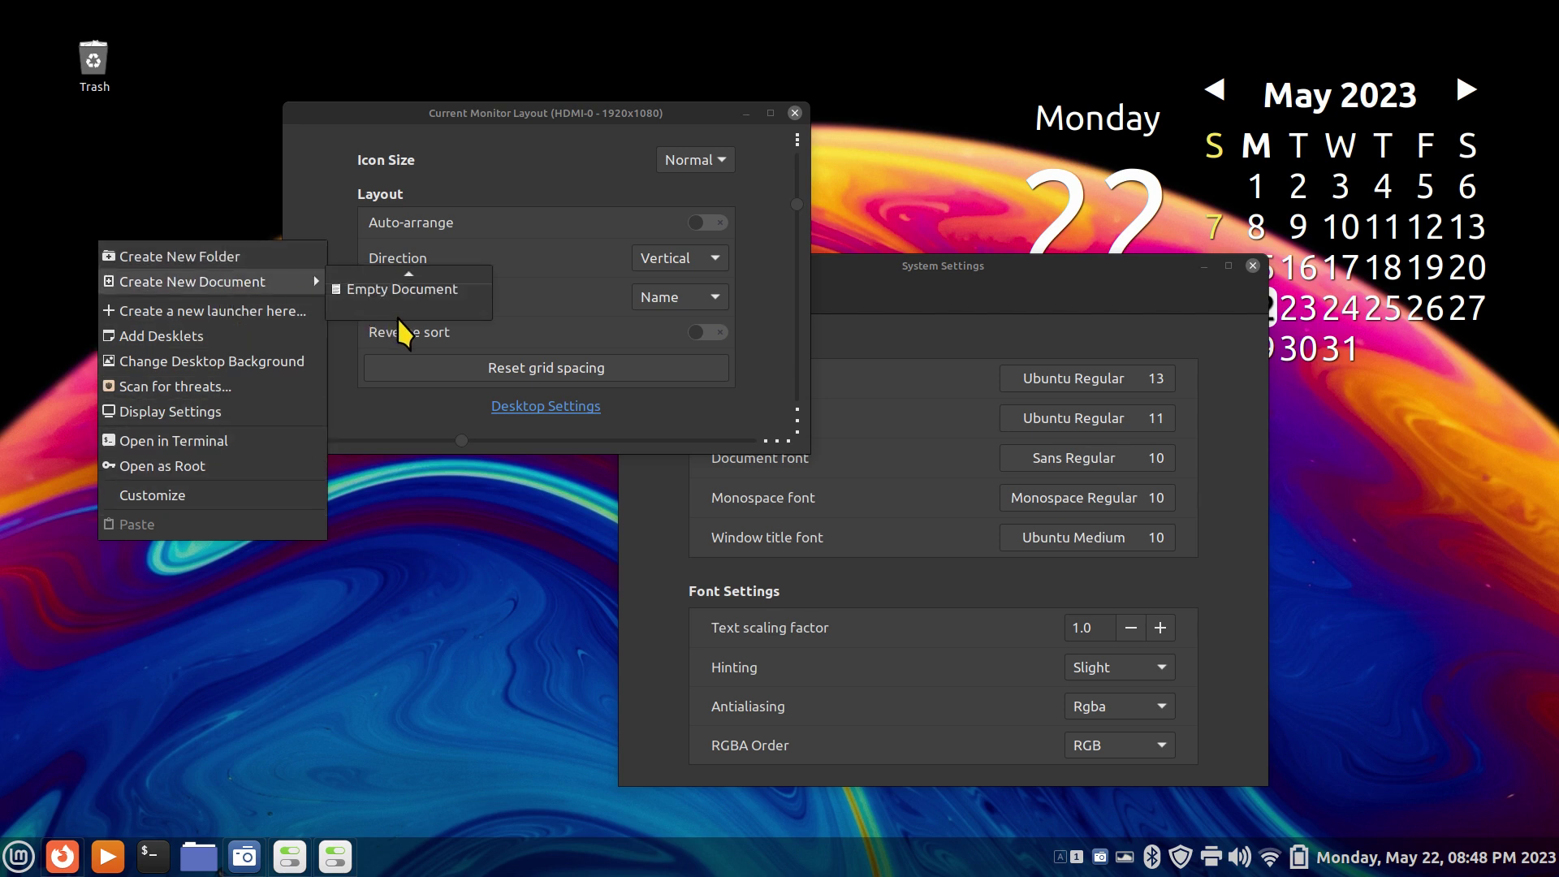
left_click(404, 290)
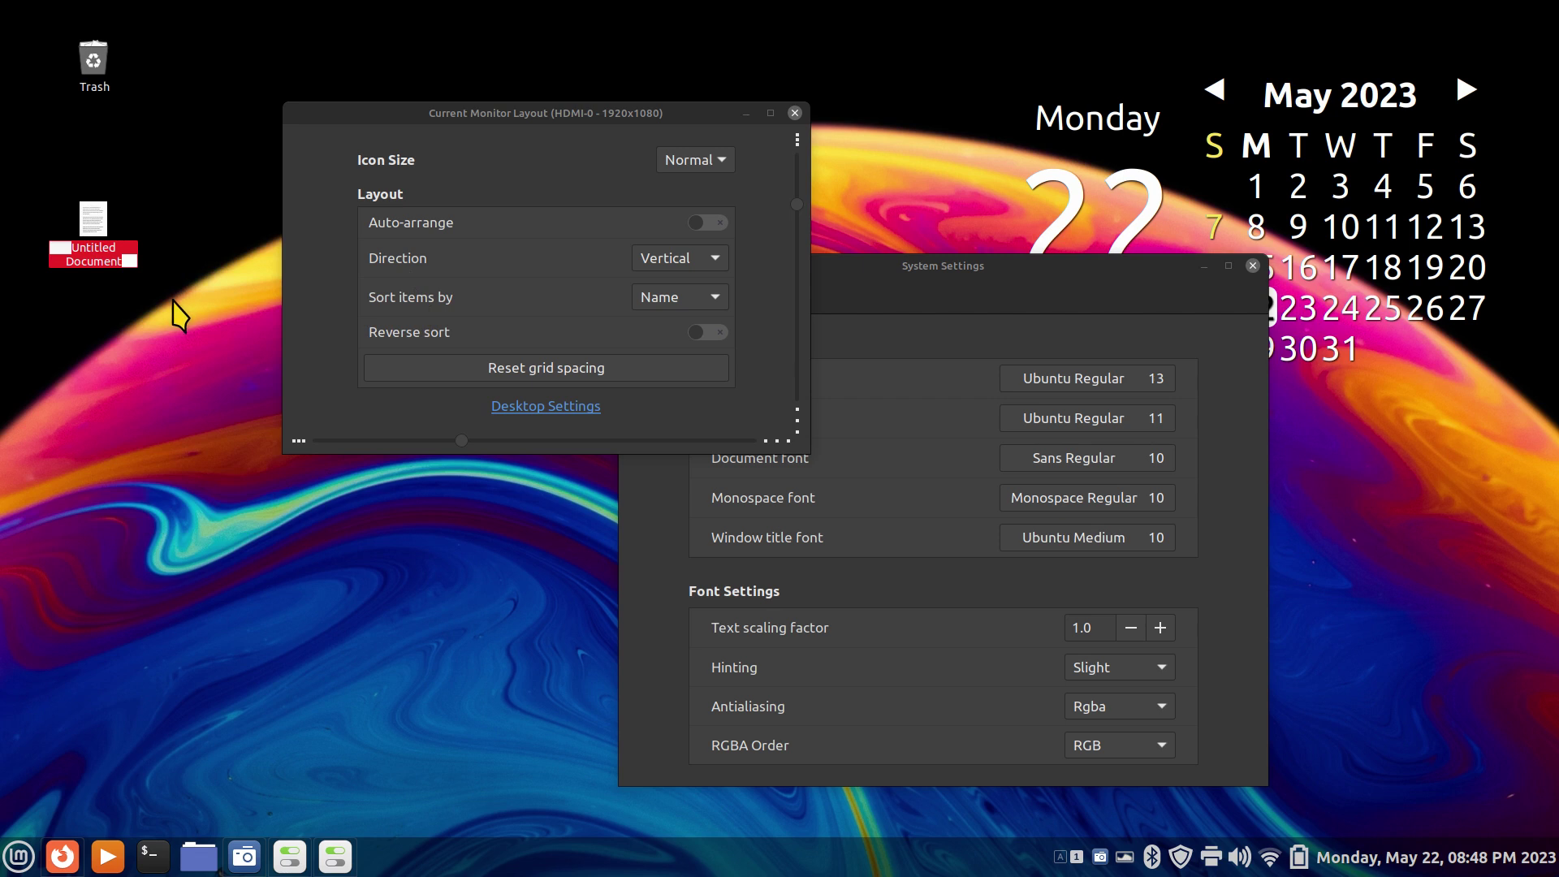
type("Test")
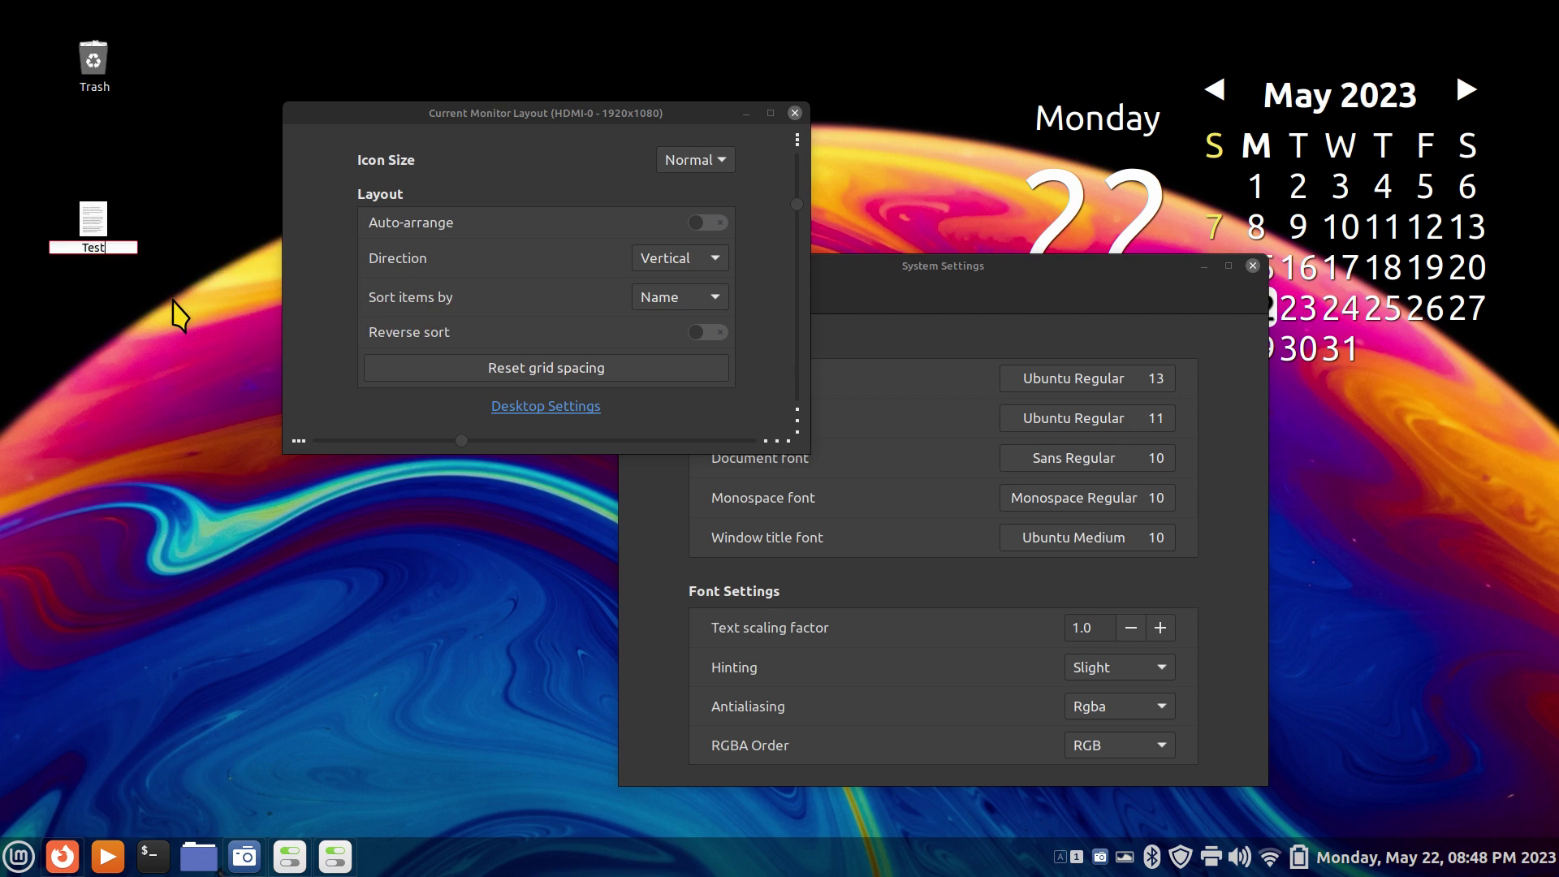
key("Return")
Switch the desktop icon size between Smaller and Larger, leaving it at Larger.
left_click(690, 157)
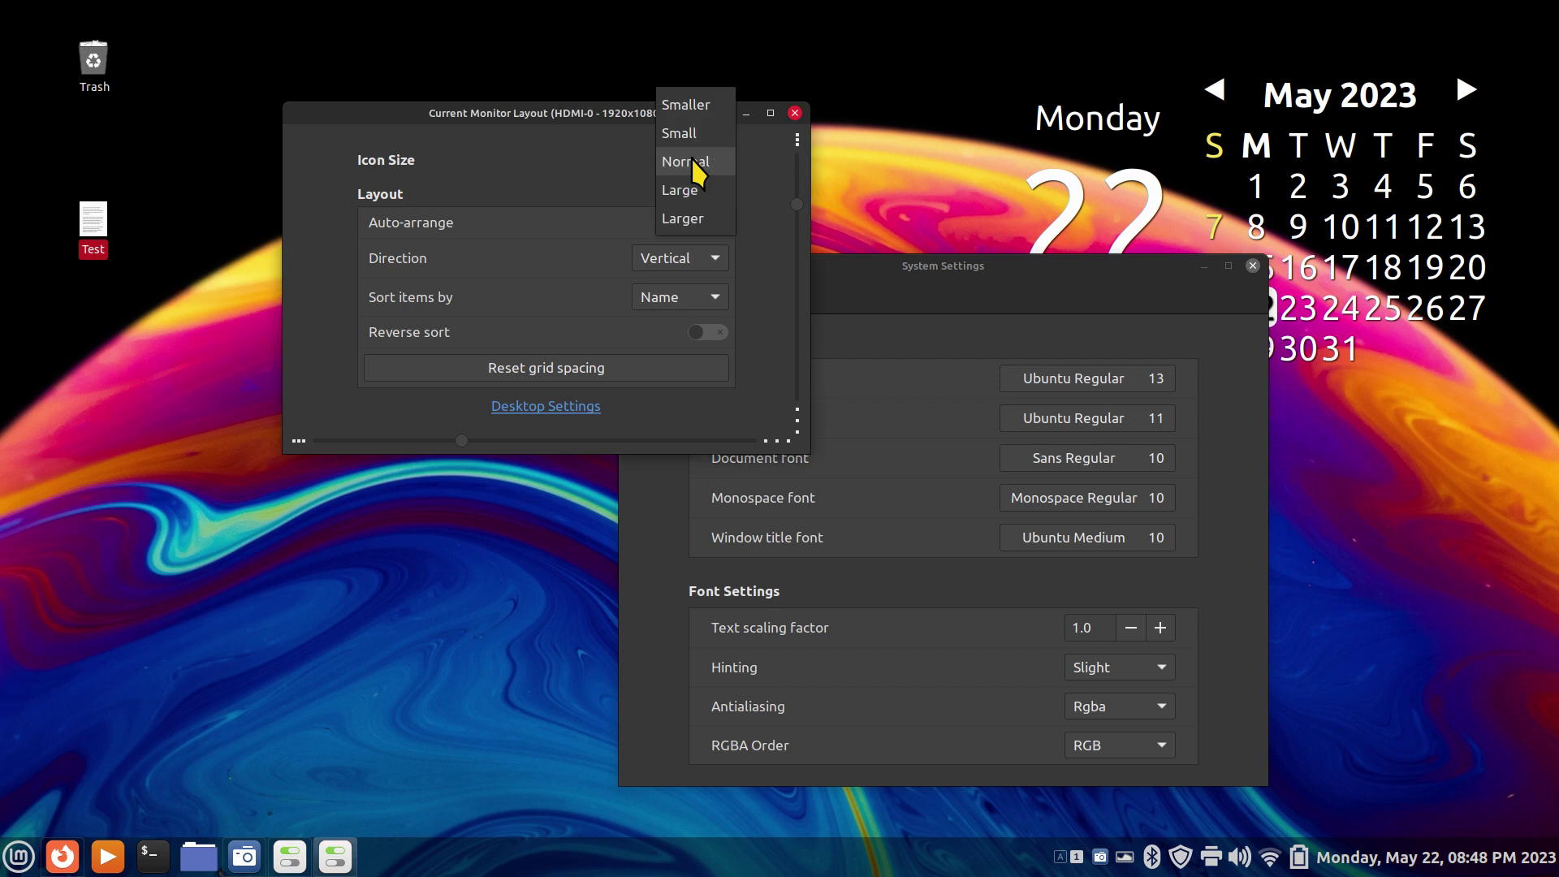
left_click(695, 101)
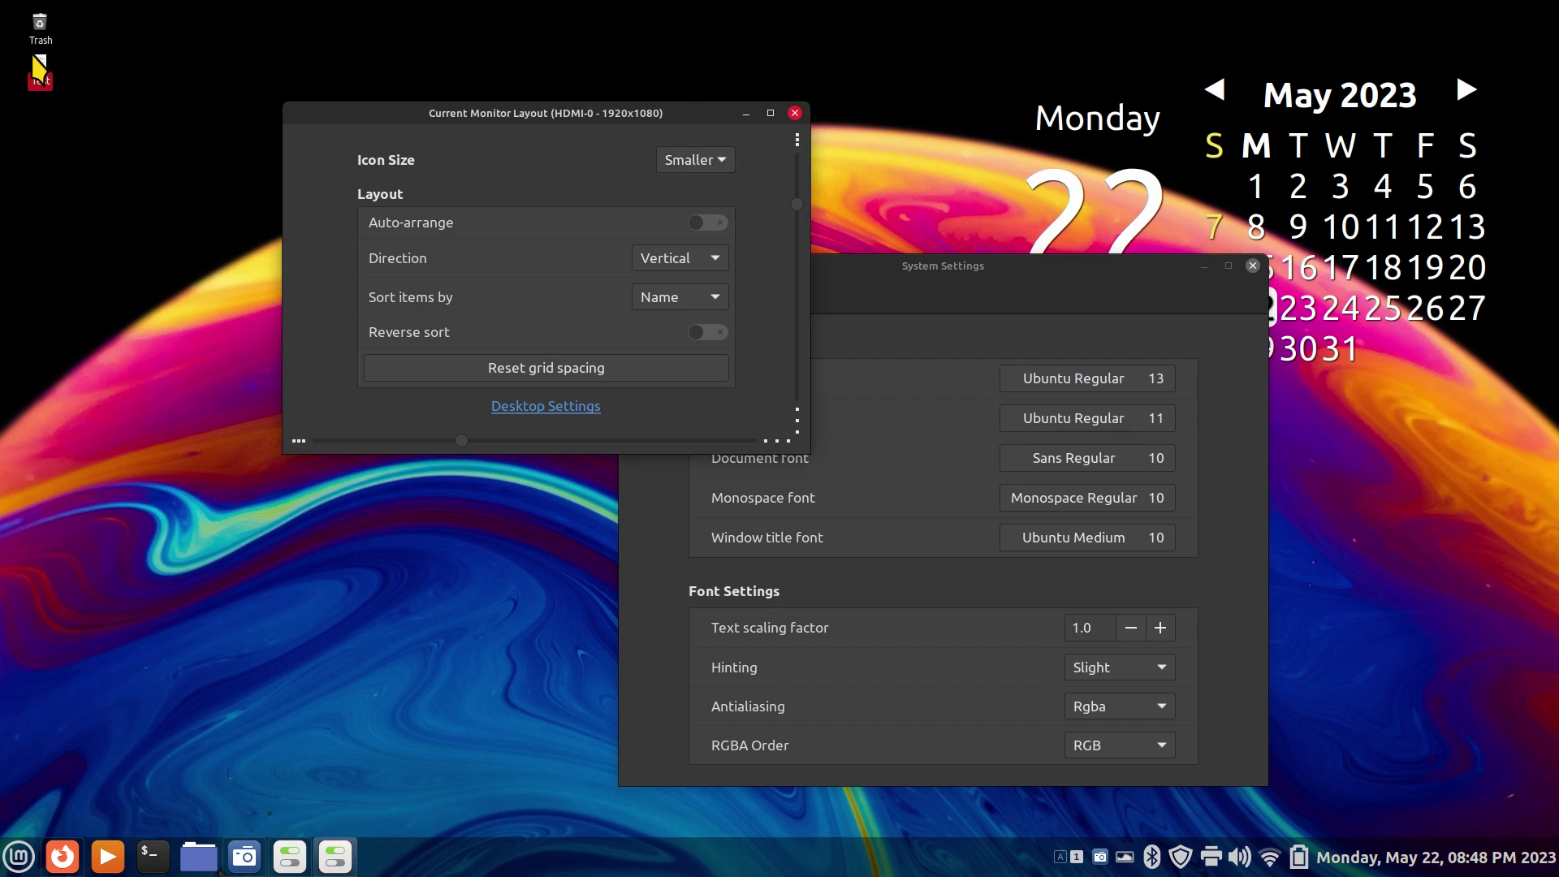
left_click(703, 157)
left_click(703, 280)
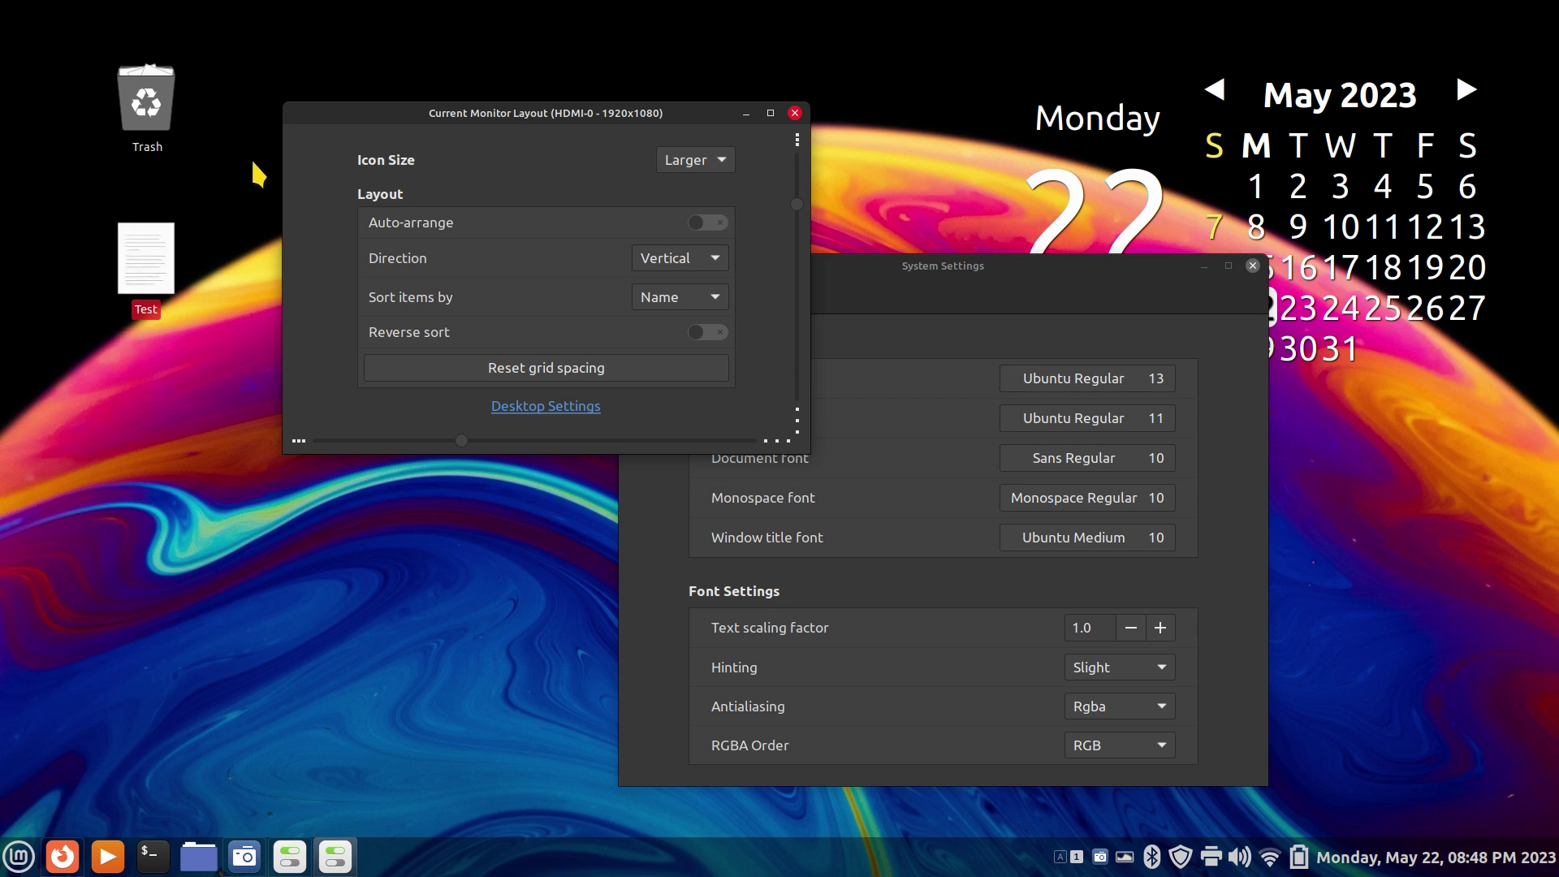
left_click(665, 160)
left_click(689, 48)
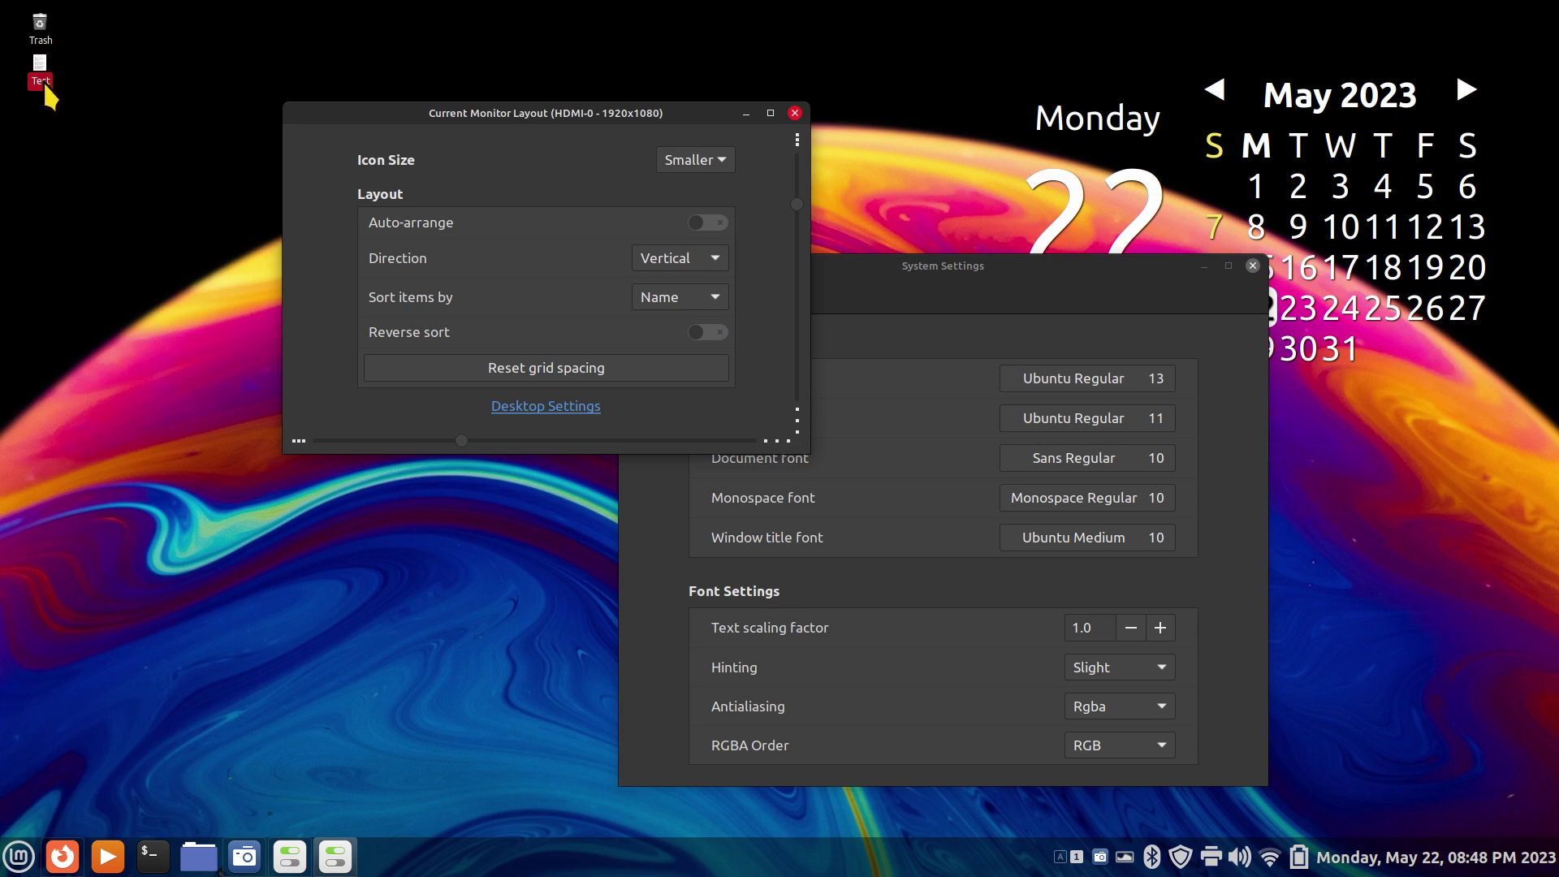
left_click(692, 159)
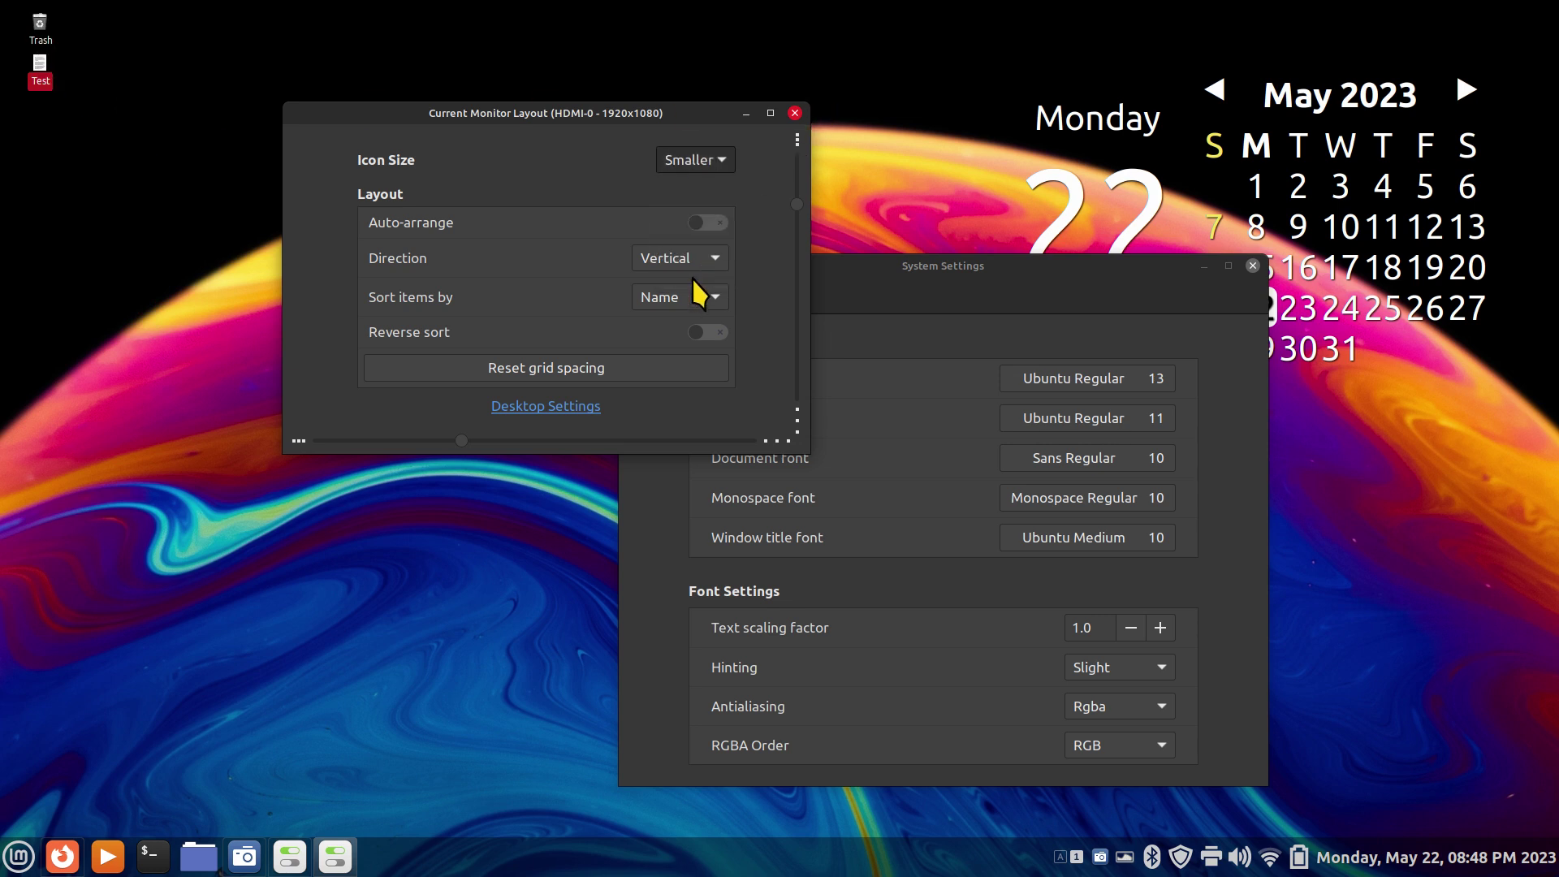
left_click(691, 277)
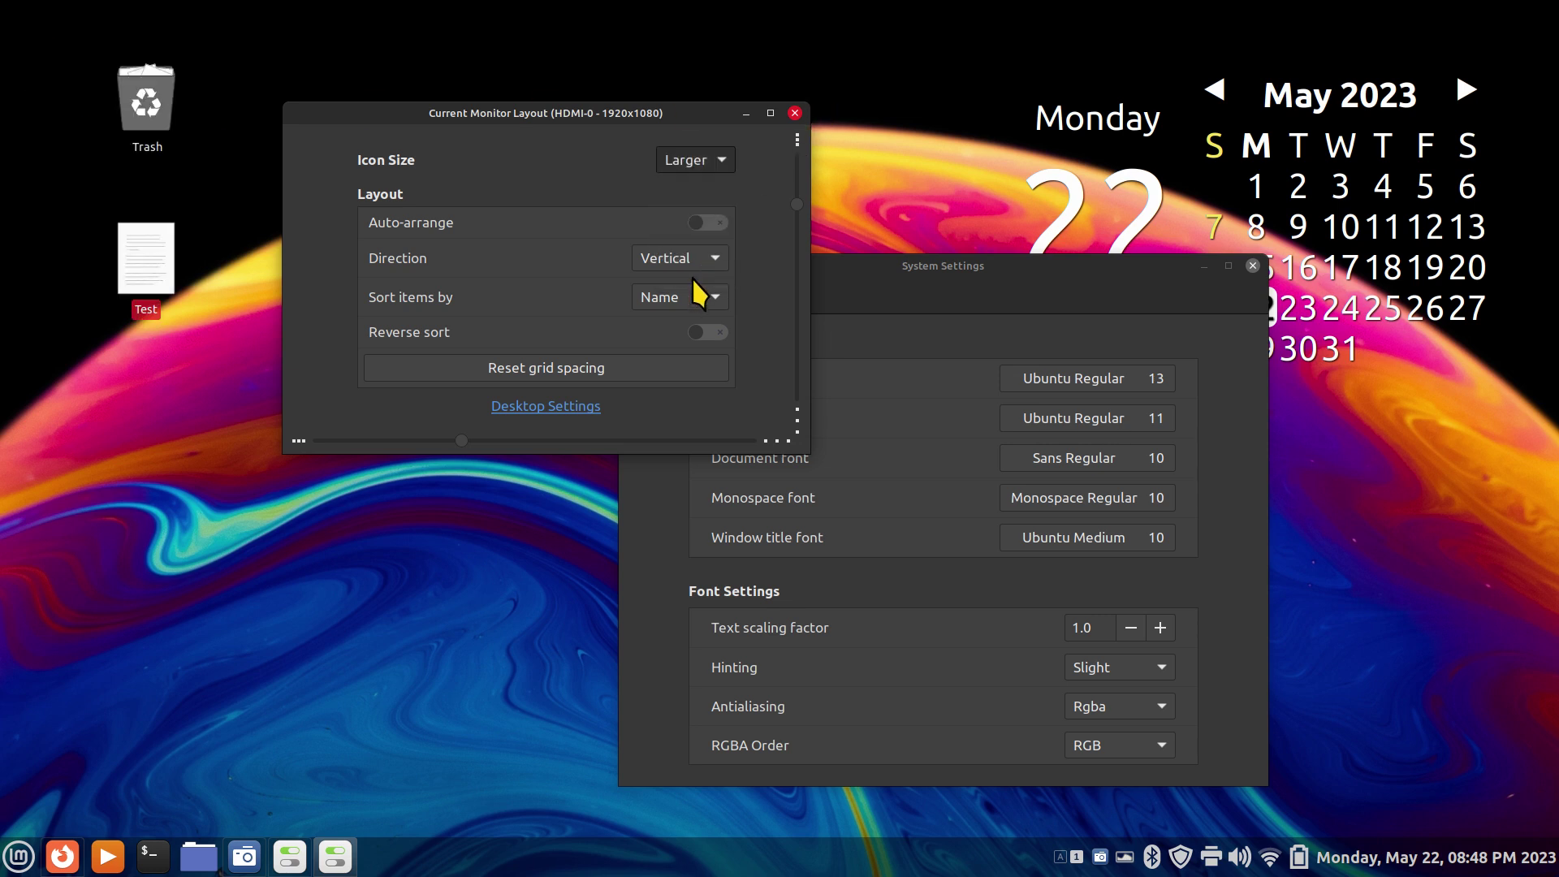
Close the layout window and set the desktop font to Ubuntu Regular 36 in Font Selection.
left_click(794, 113)
left_click_drag(922, 280, 792, 213)
left_click(510, 228)
left_click(774, 323)
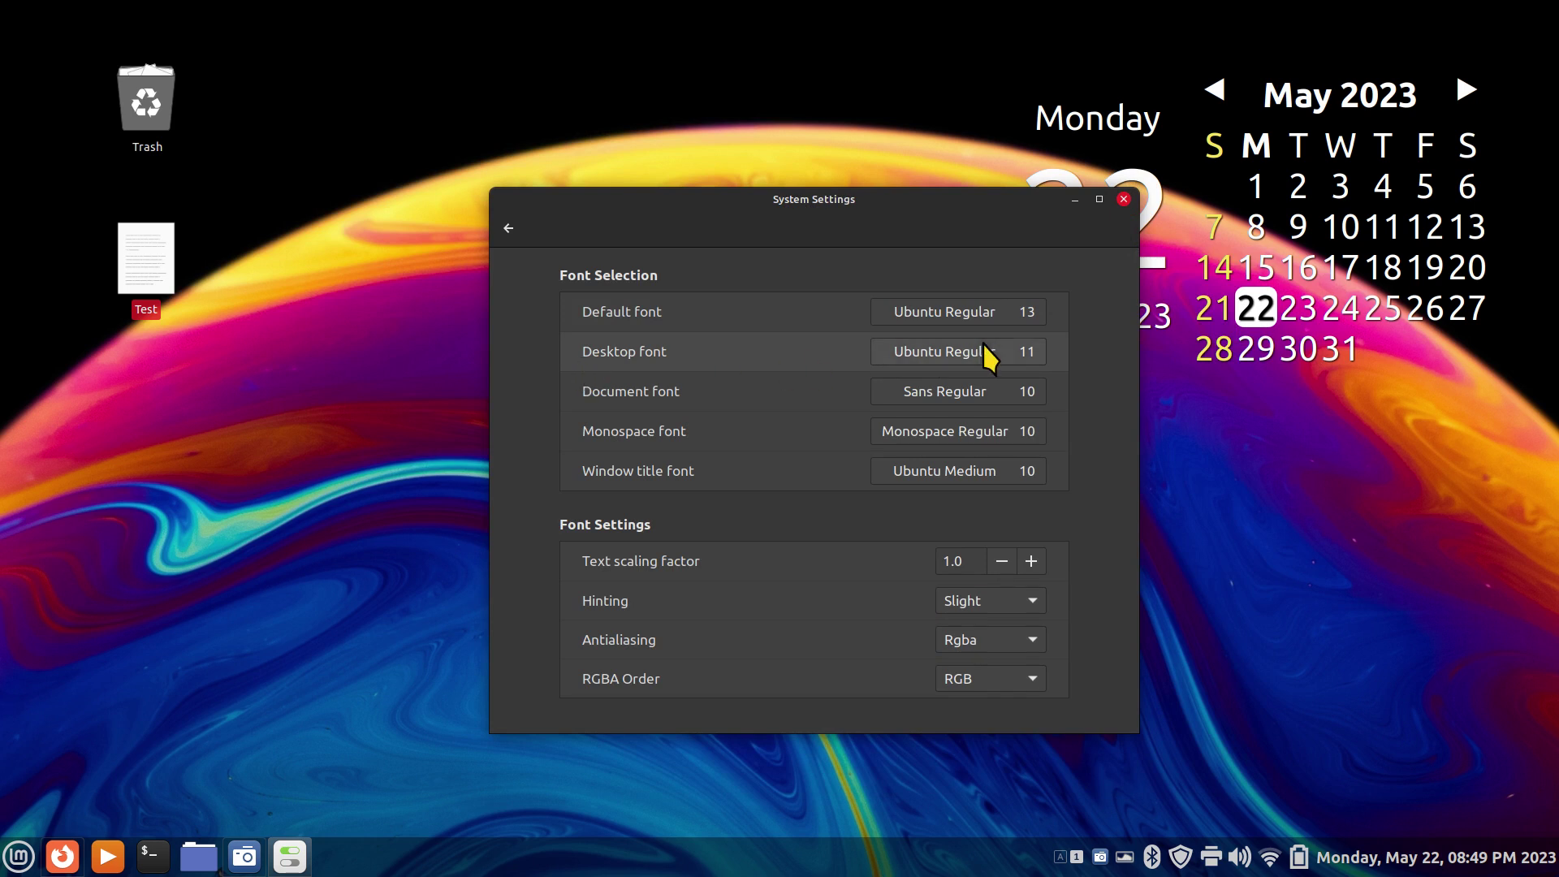
left_click(984, 350)
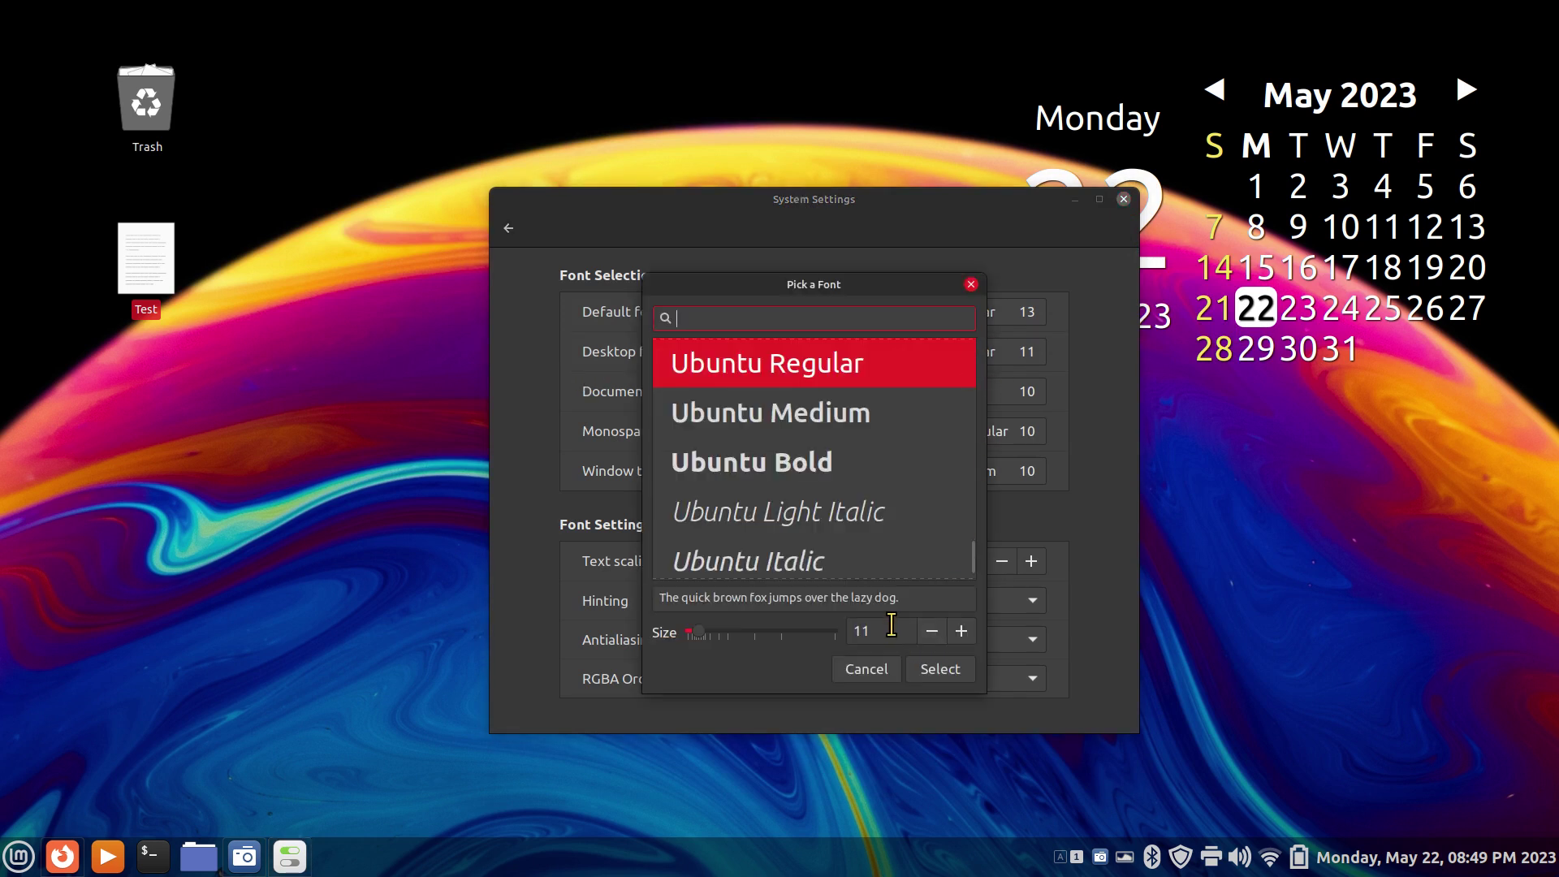
double_click(889, 626)
key("Return")
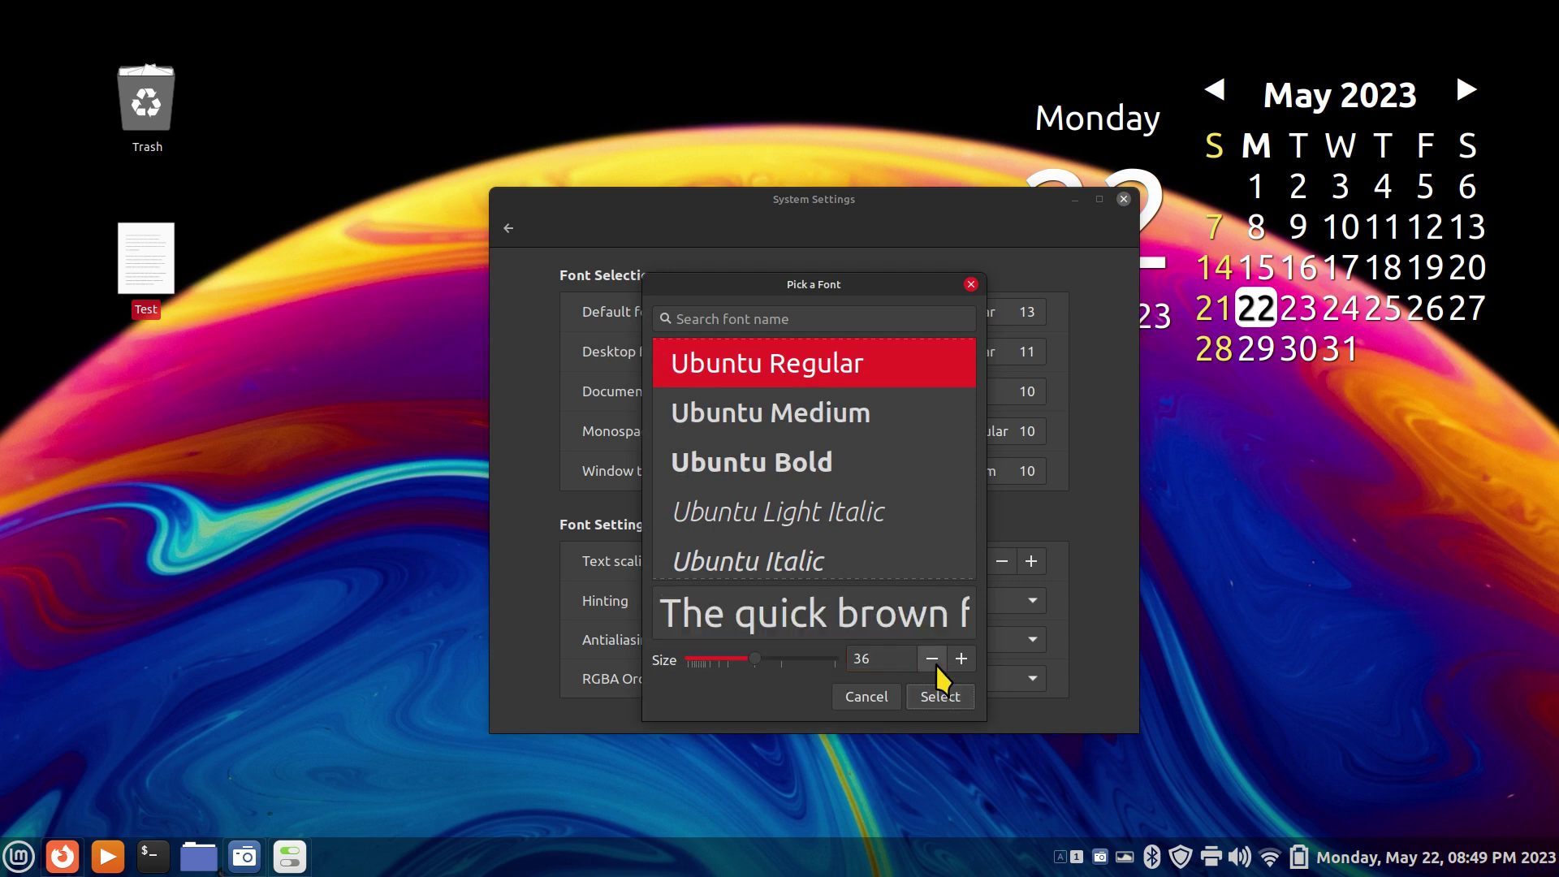
left_click(935, 696)
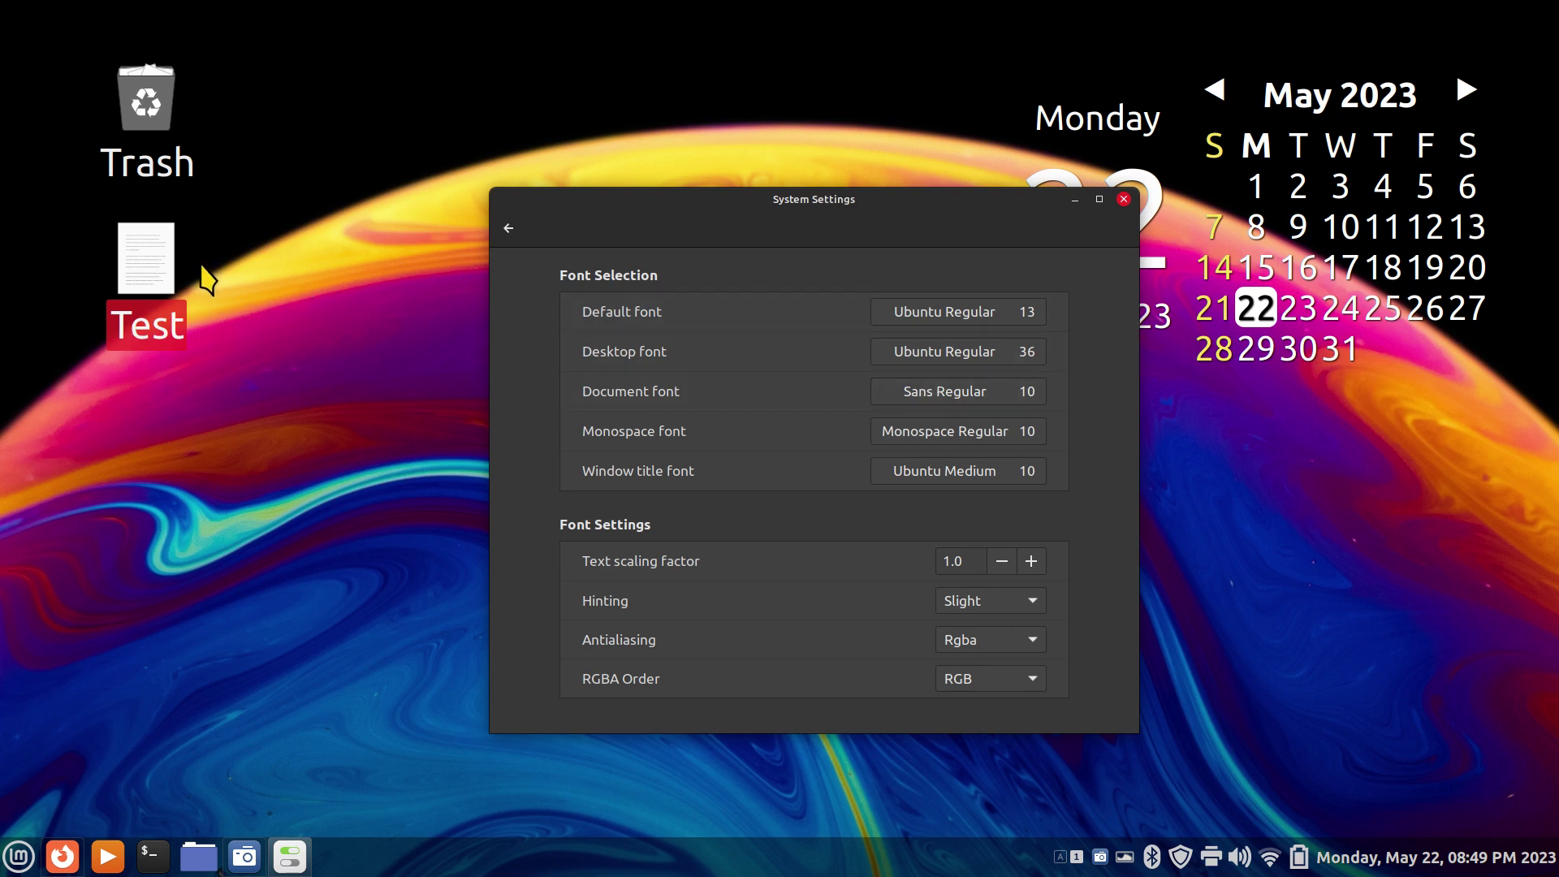
Add an AisleRiot Solitaire launcher to the desktop from the Games menu.
left_click(20, 856)
mouse_move(145, 490)
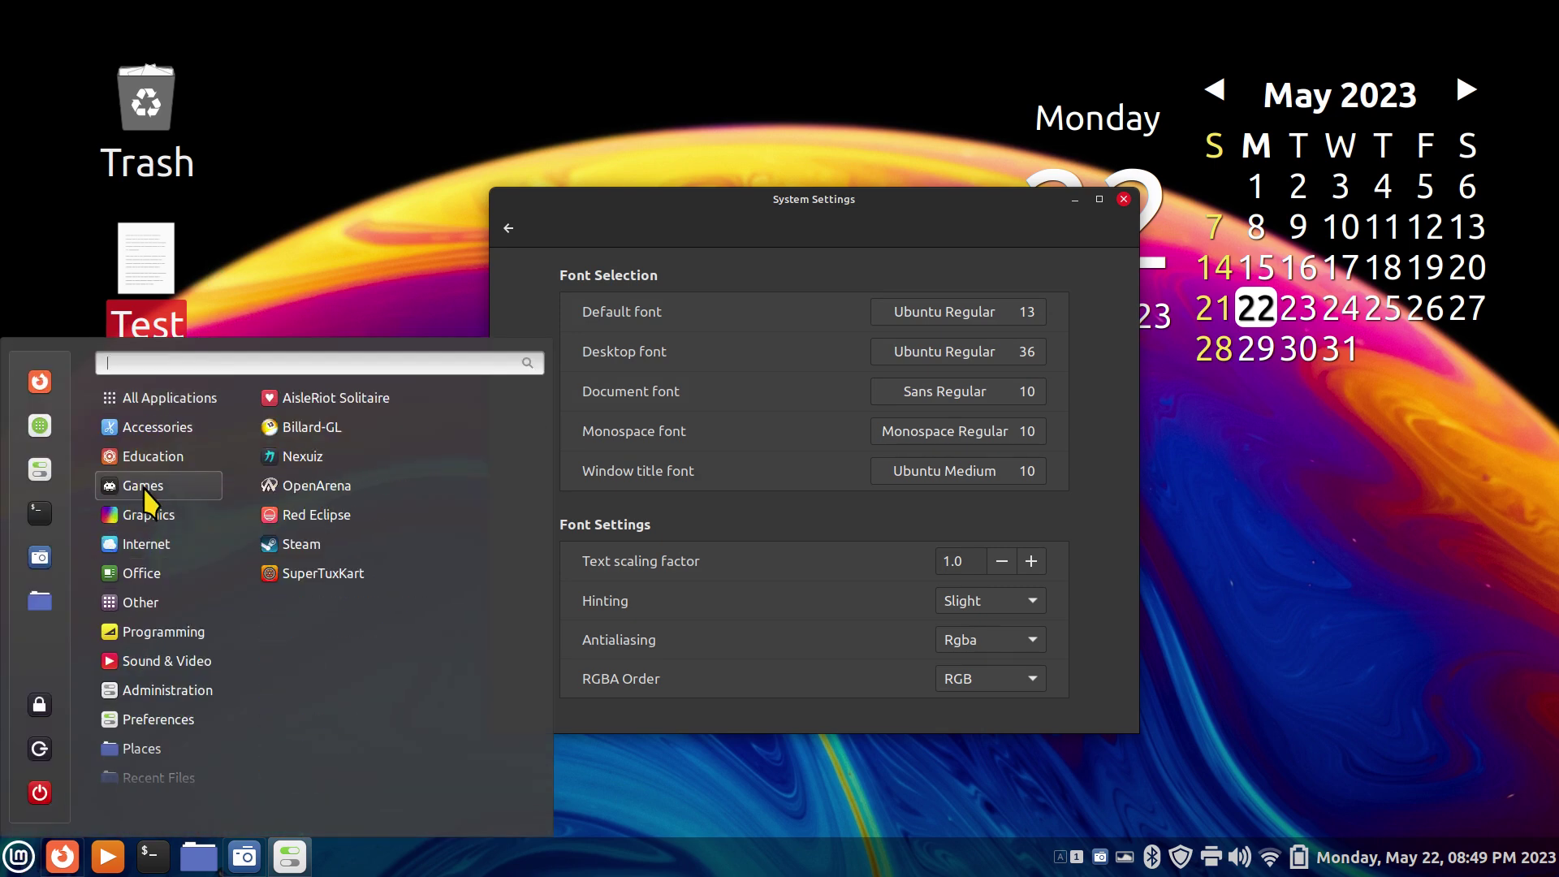
right_click(309, 398)
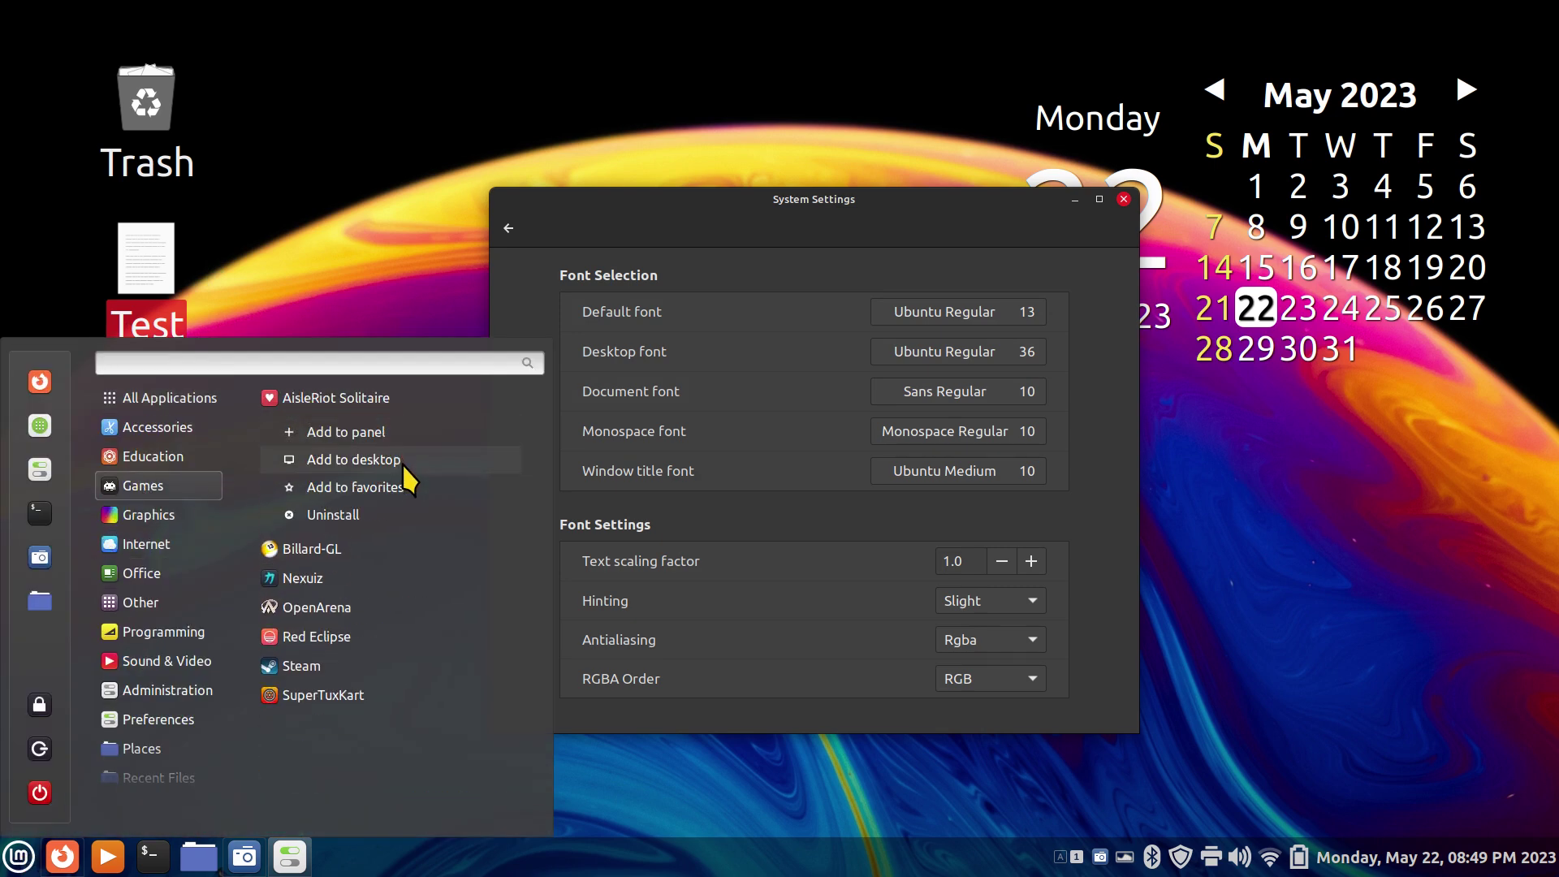
left_click(402, 465)
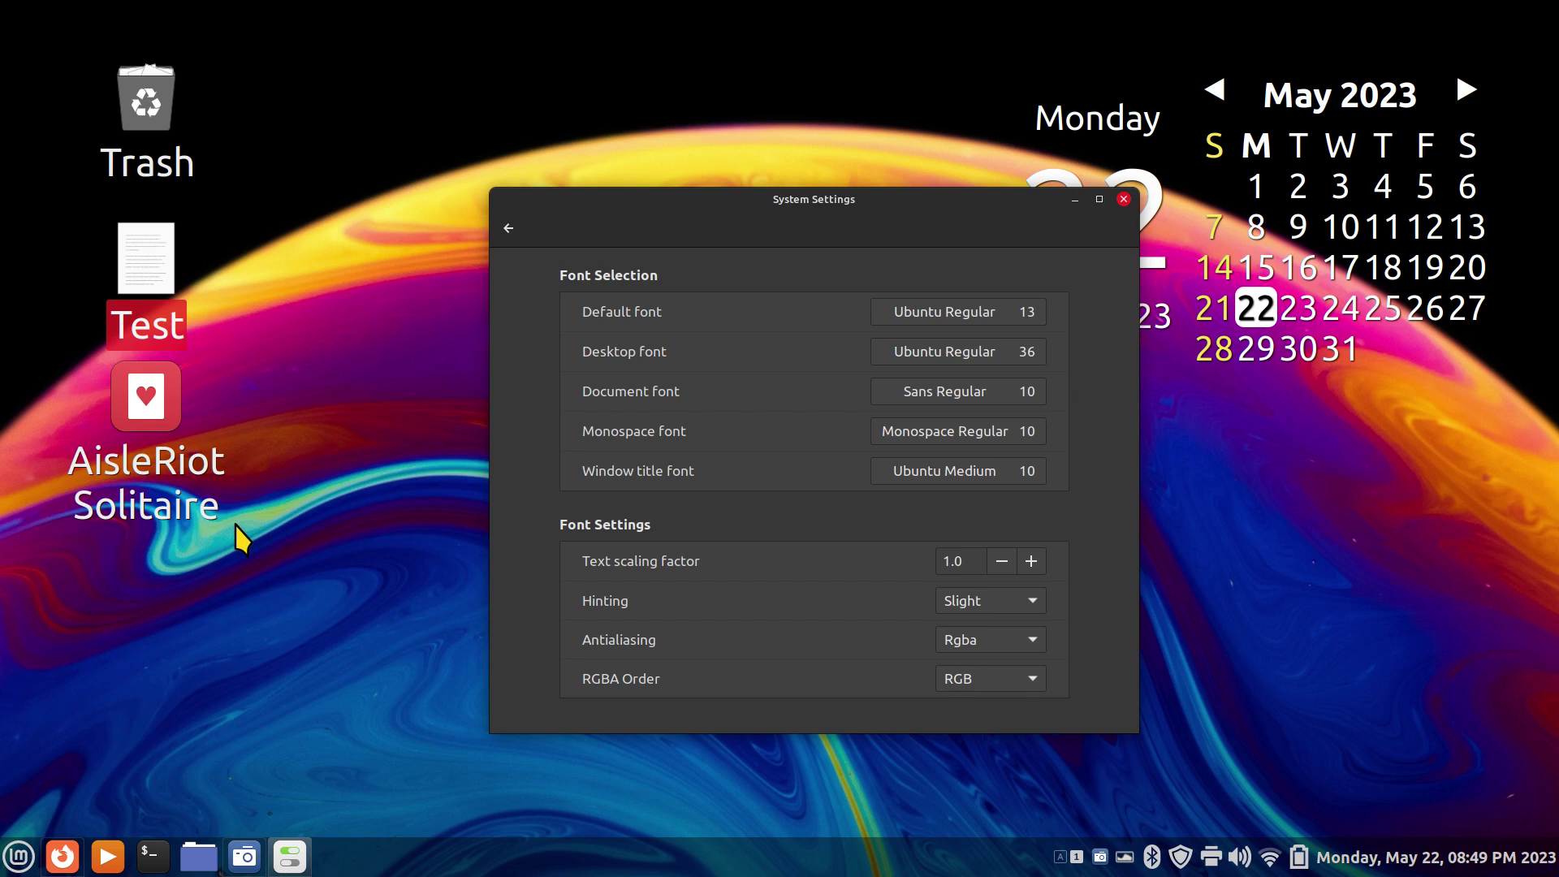
Change the desktop font size to 11, then set it to Ubuntu Regular 26.
left_click(983, 352)
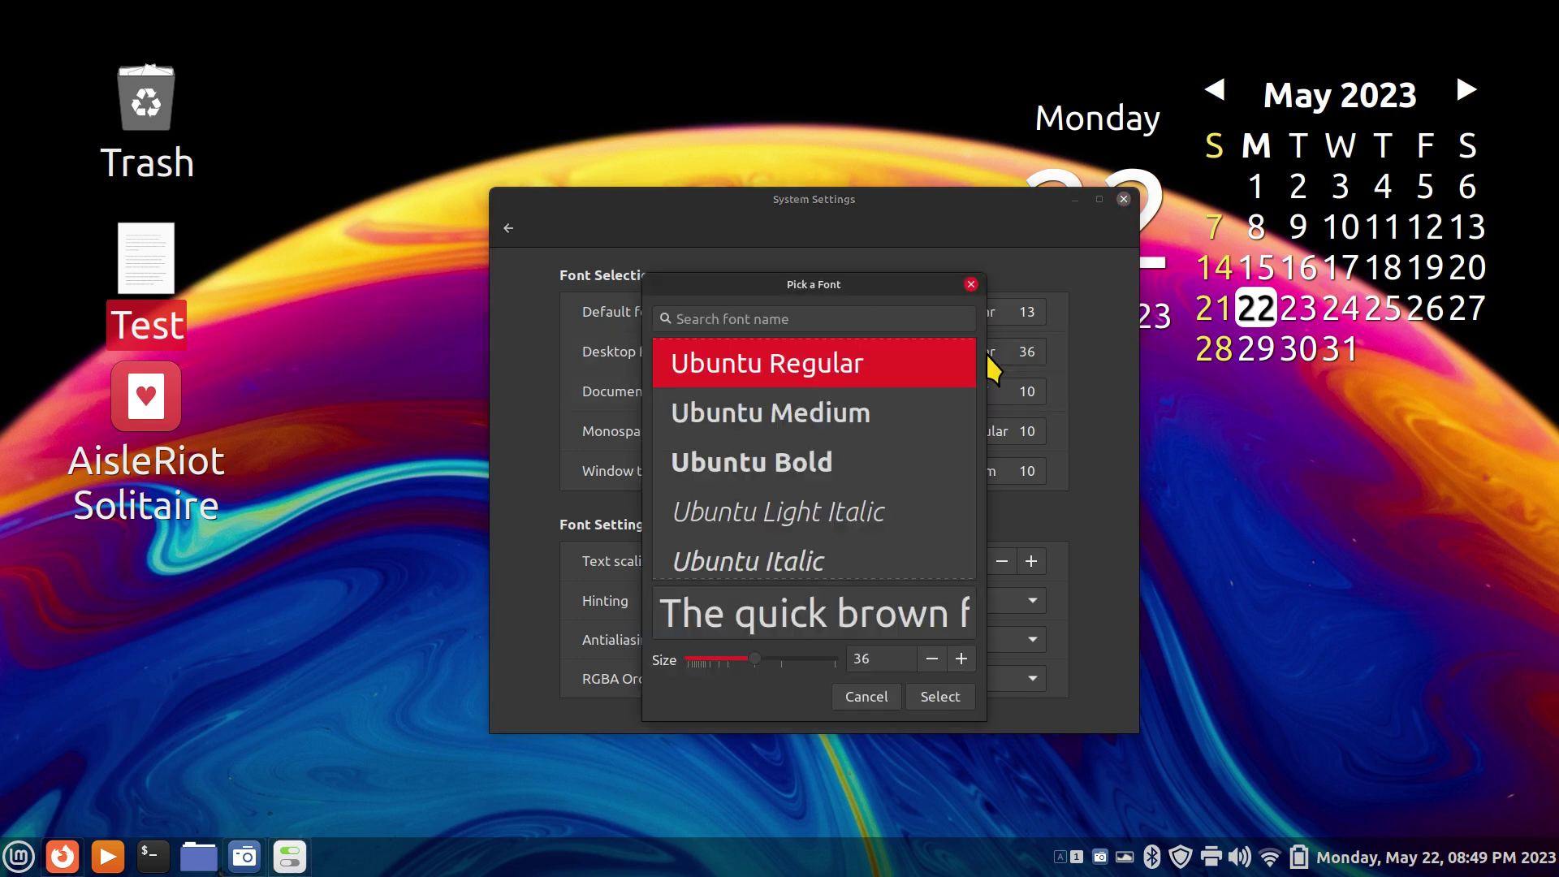
left_click_drag(876, 658, 829, 660)
left_click(941, 696)
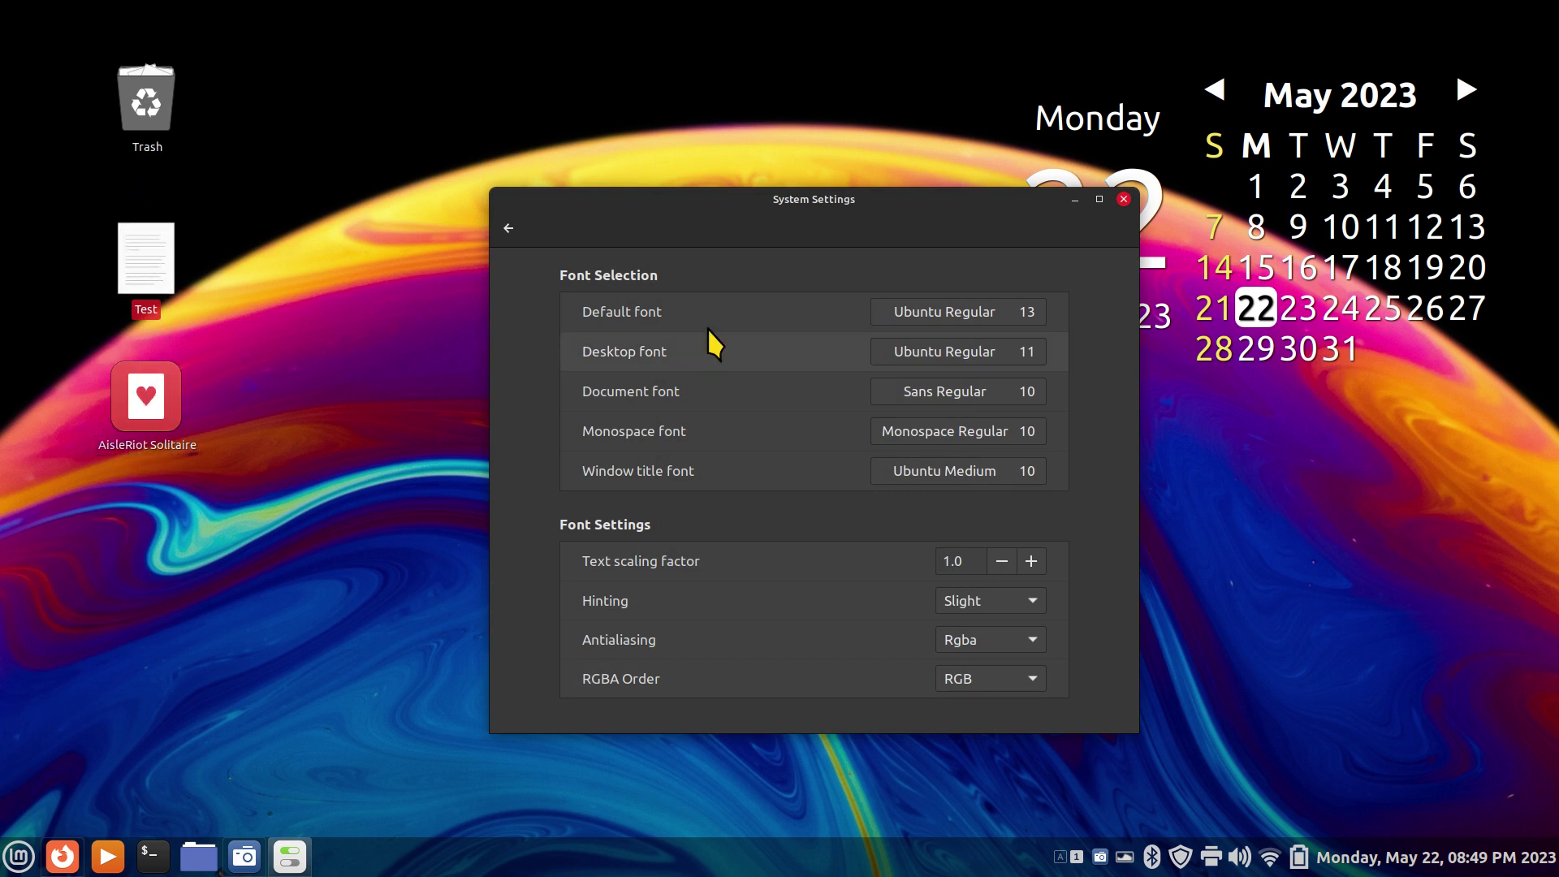
left_click(1029, 359)
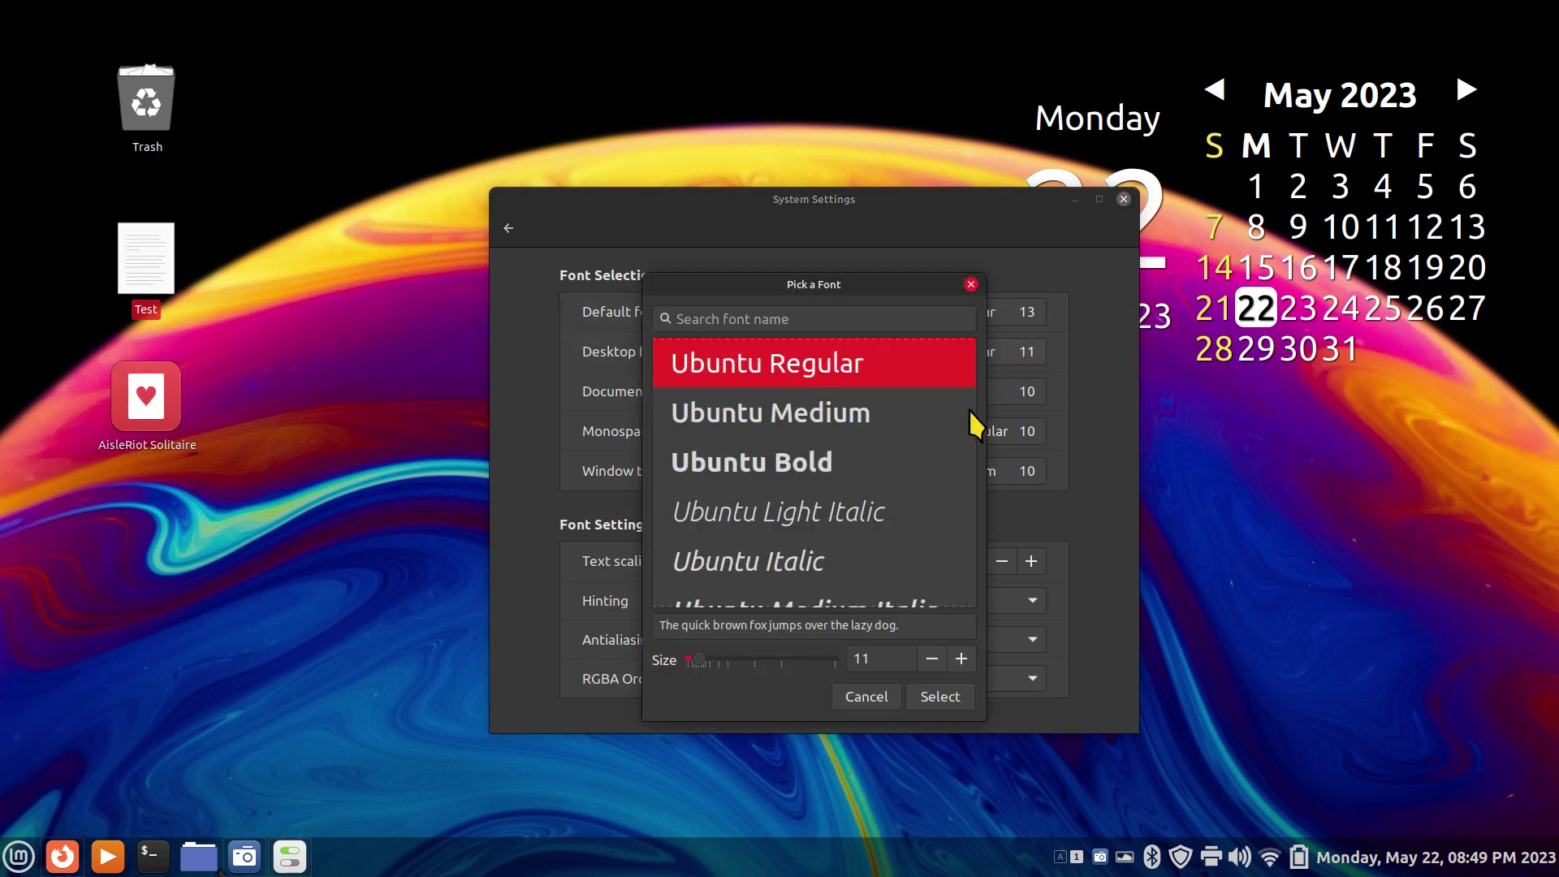
left_click_drag(873, 658, 846, 659)
type("26")
left_click(932, 703)
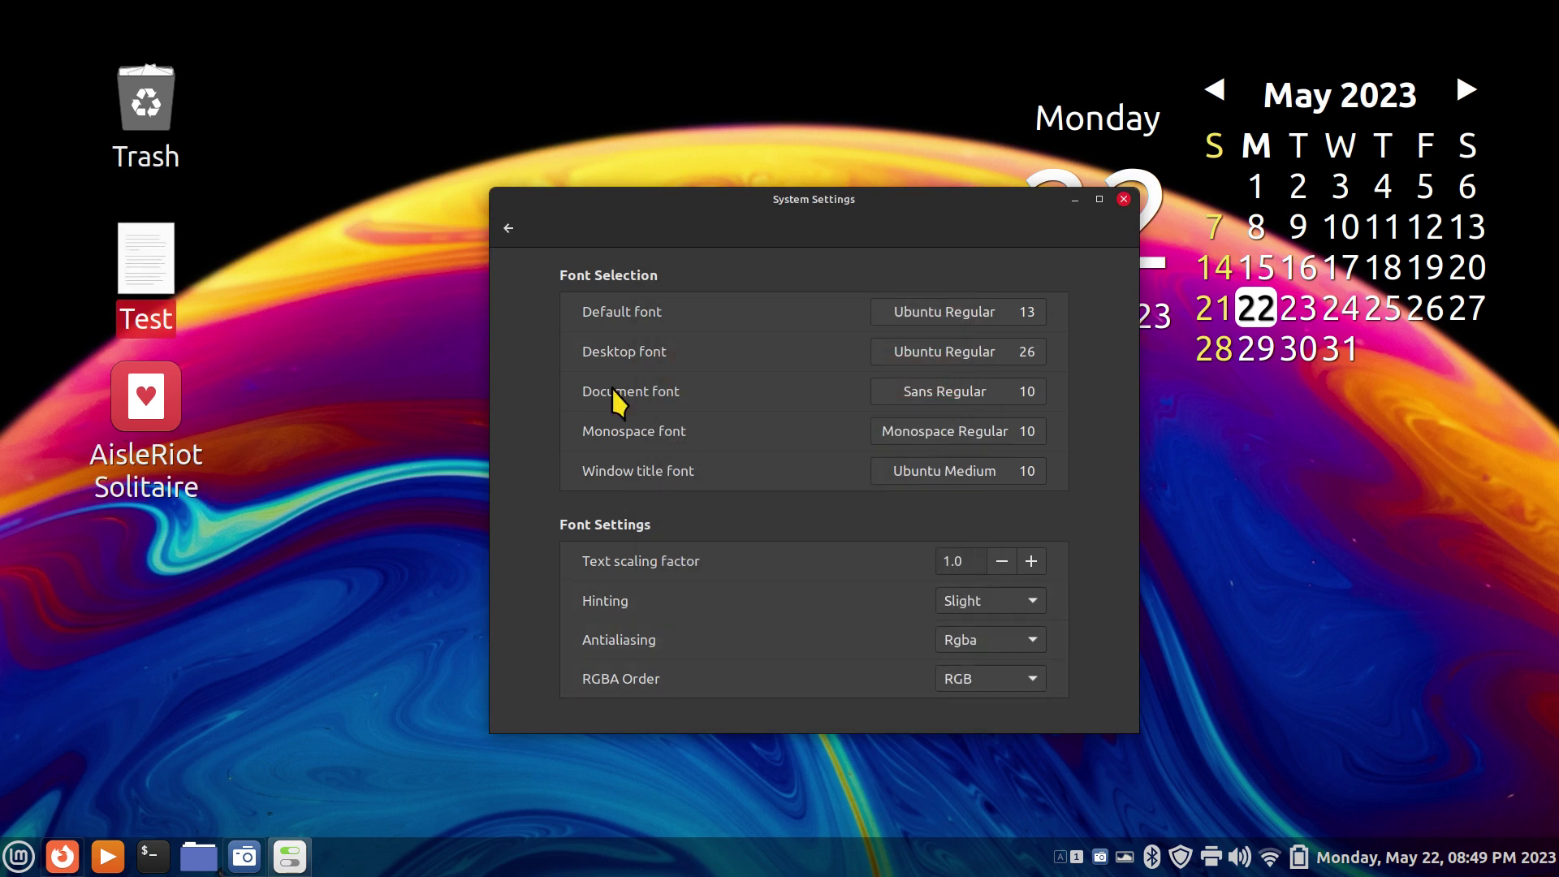
Set the desktop font back to size 11, then reopen the picker and enter size 26.
left_click_drag(985, 209, 811, 196)
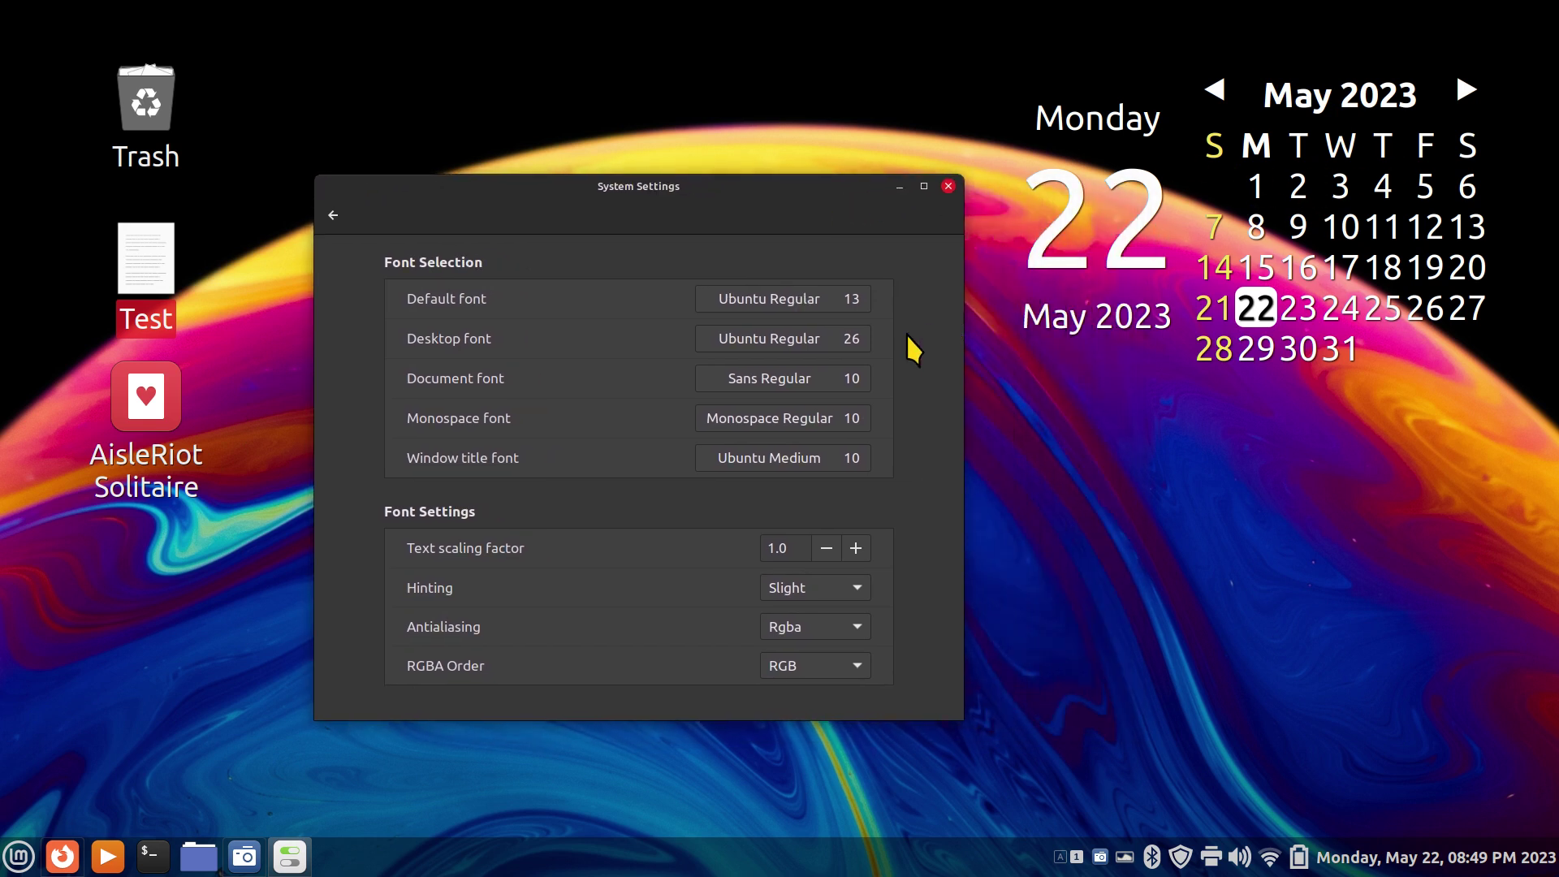
left_click(814, 341)
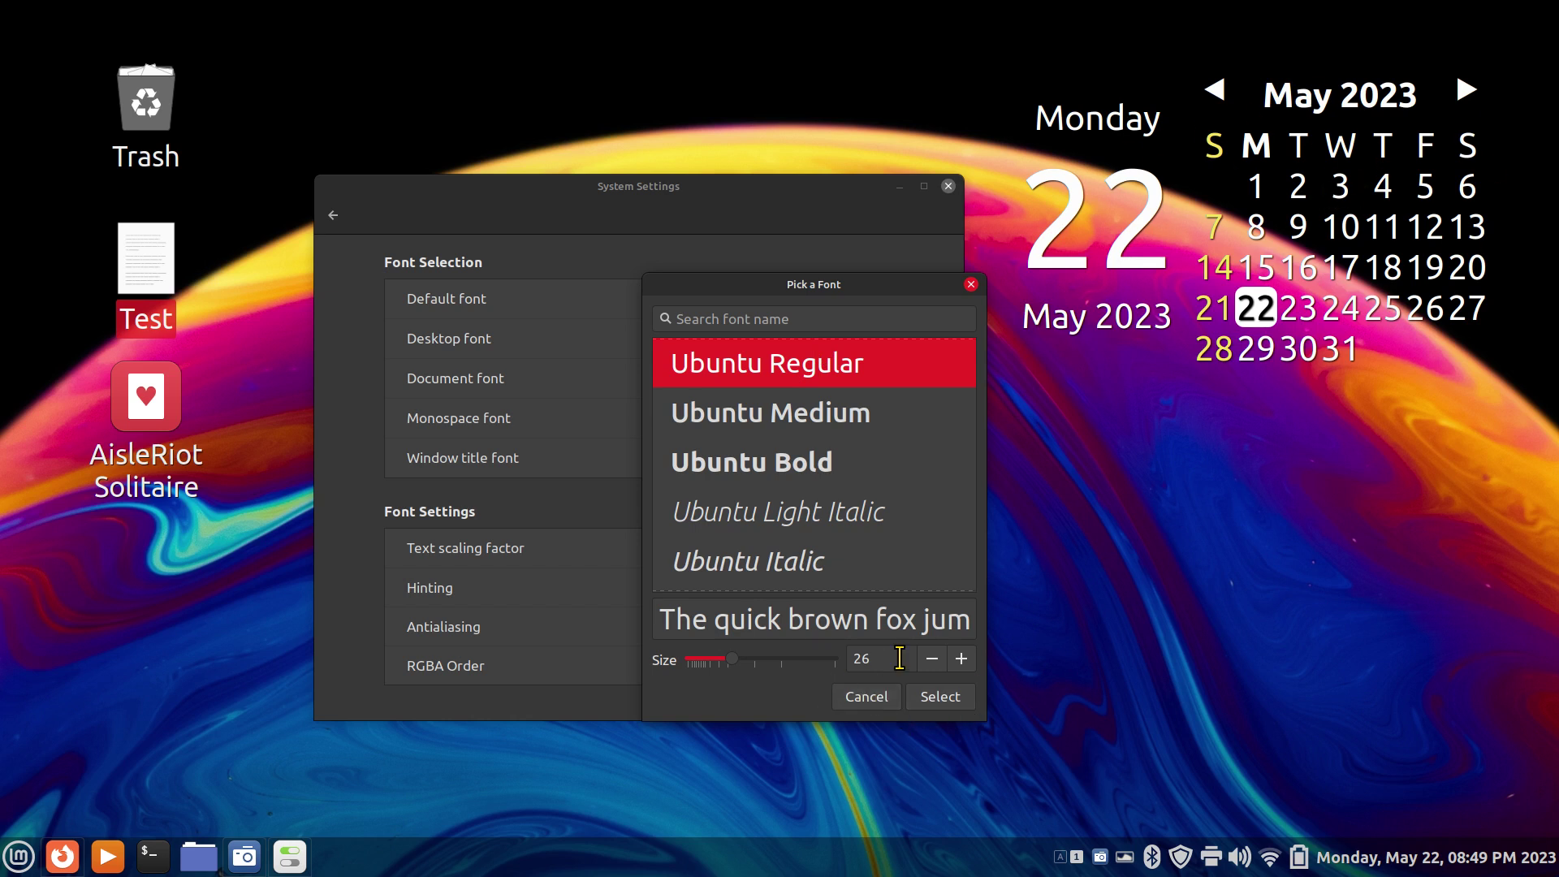
double_click(863, 657)
type("11")
left_click(940, 695)
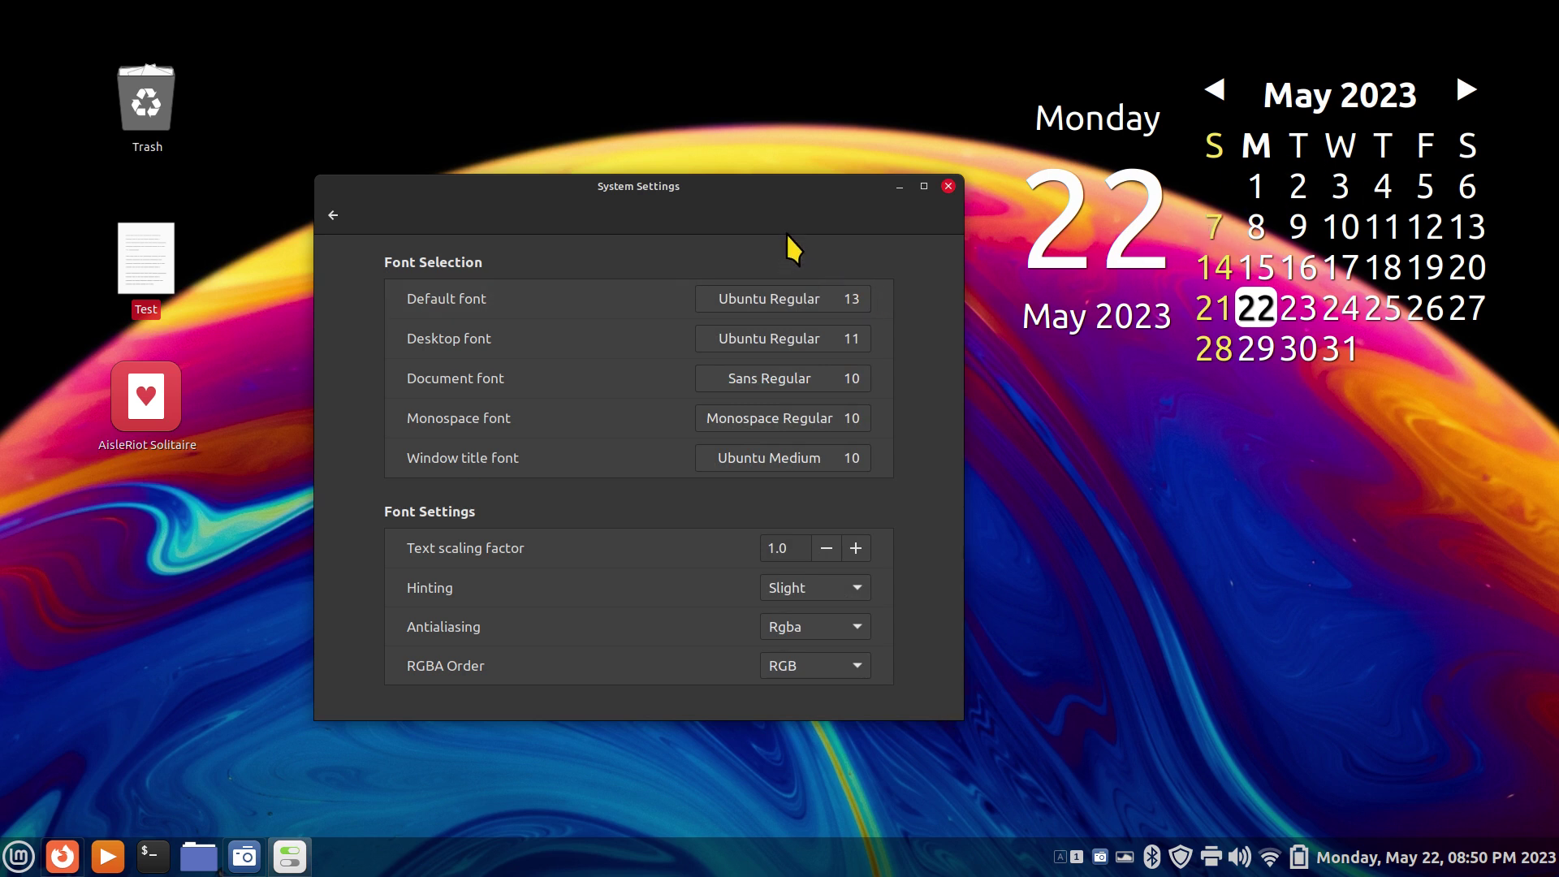
left_click(852, 341)
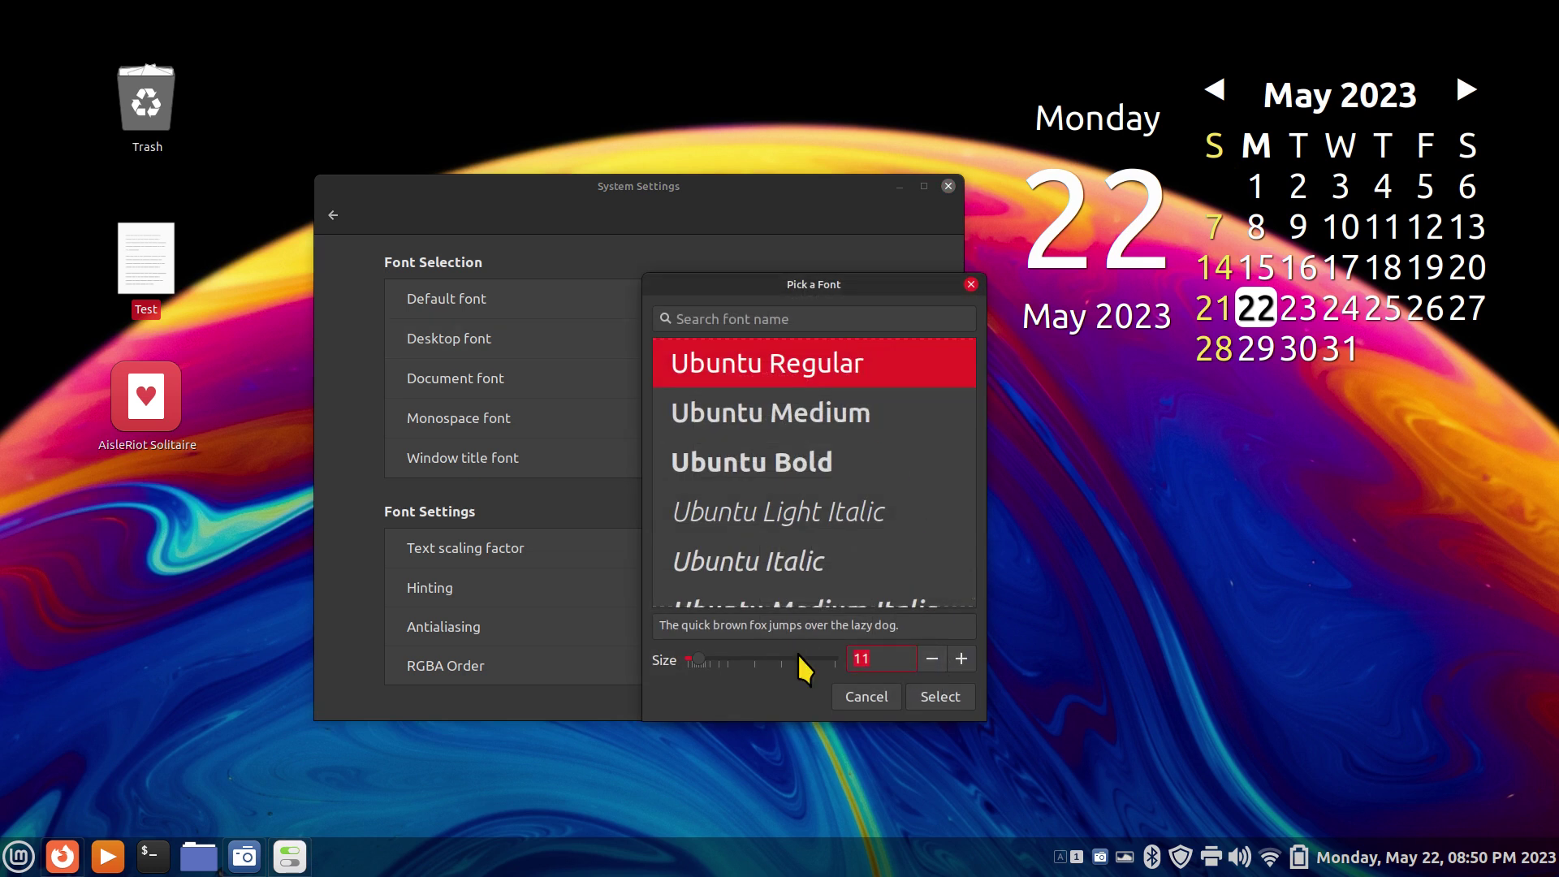
type("26")
Apply Ubuntu Regular 26 as desktop font, then raise text scaling to 1.2 and return it to 1.0.
left_click(939, 685)
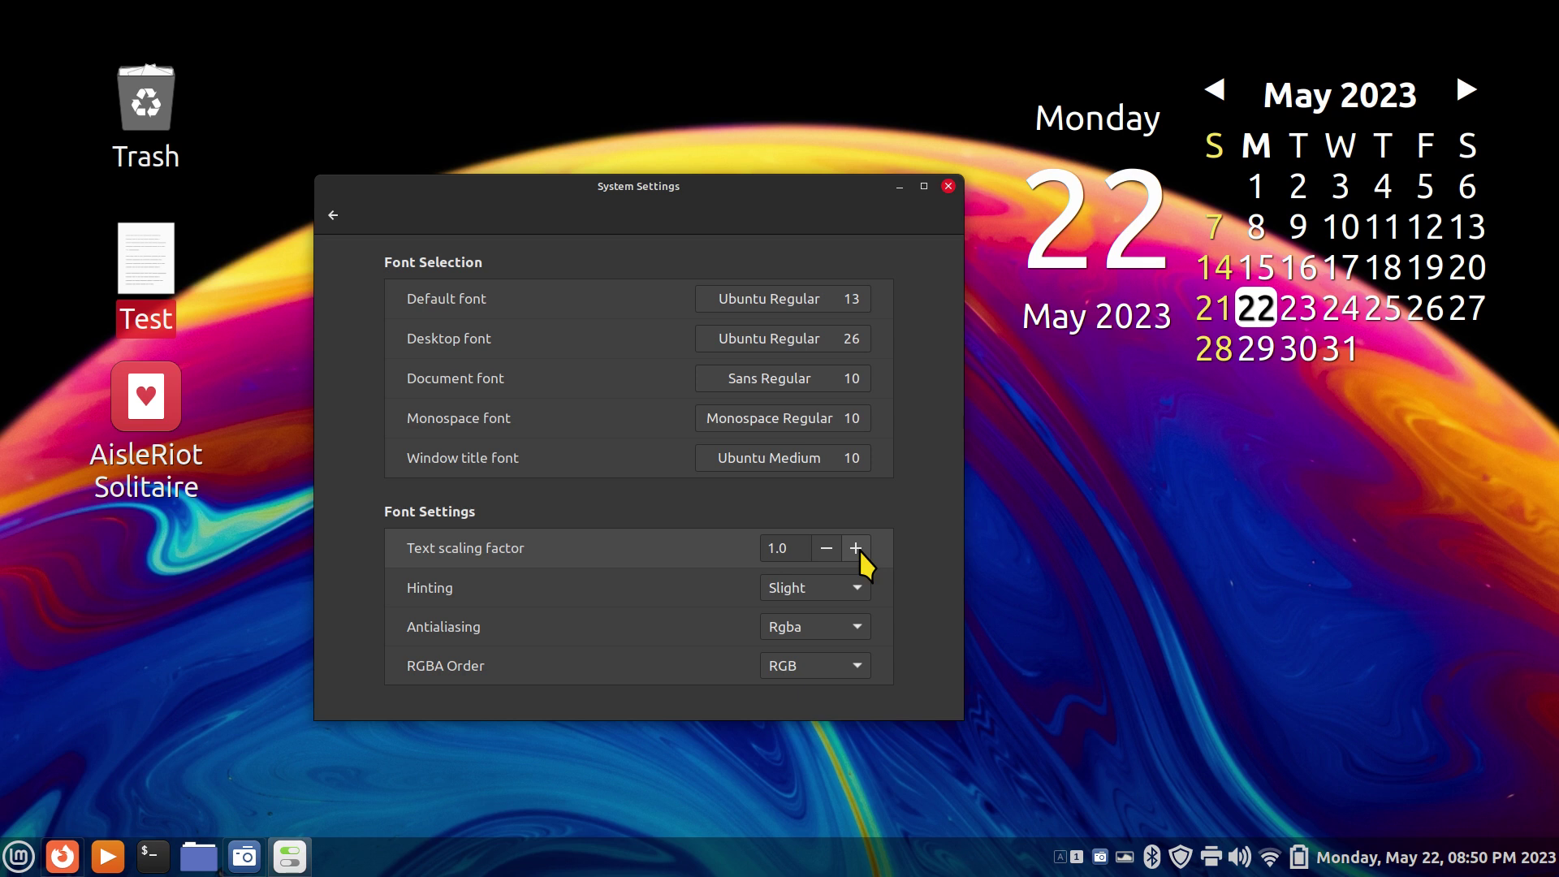
left_click_drag(683, 200, 607, 214)
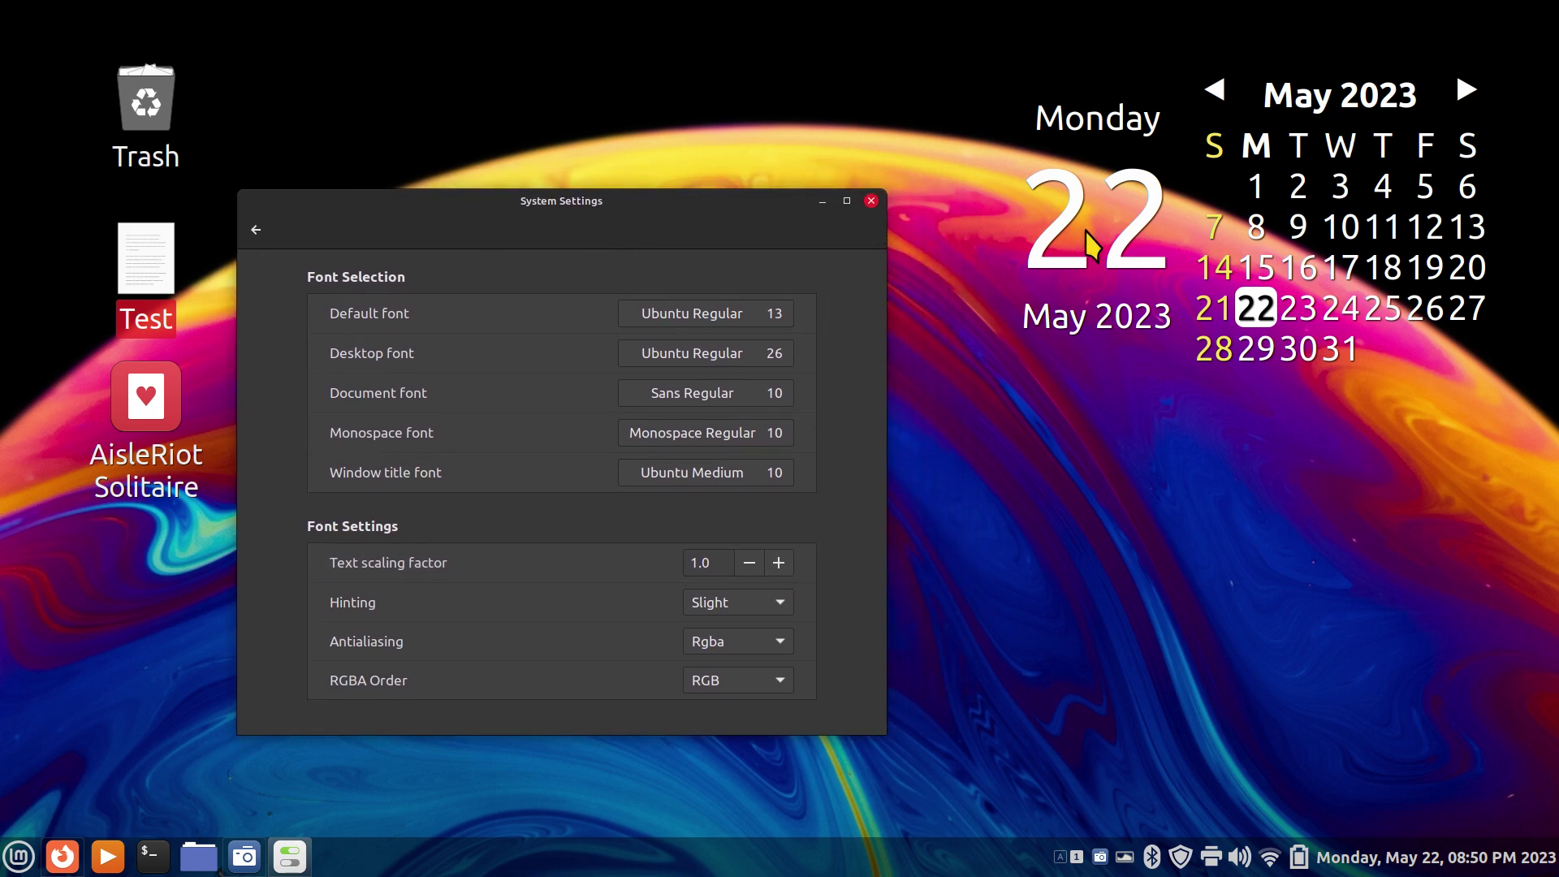
left_click(778, 563)
left_click(779, 563)
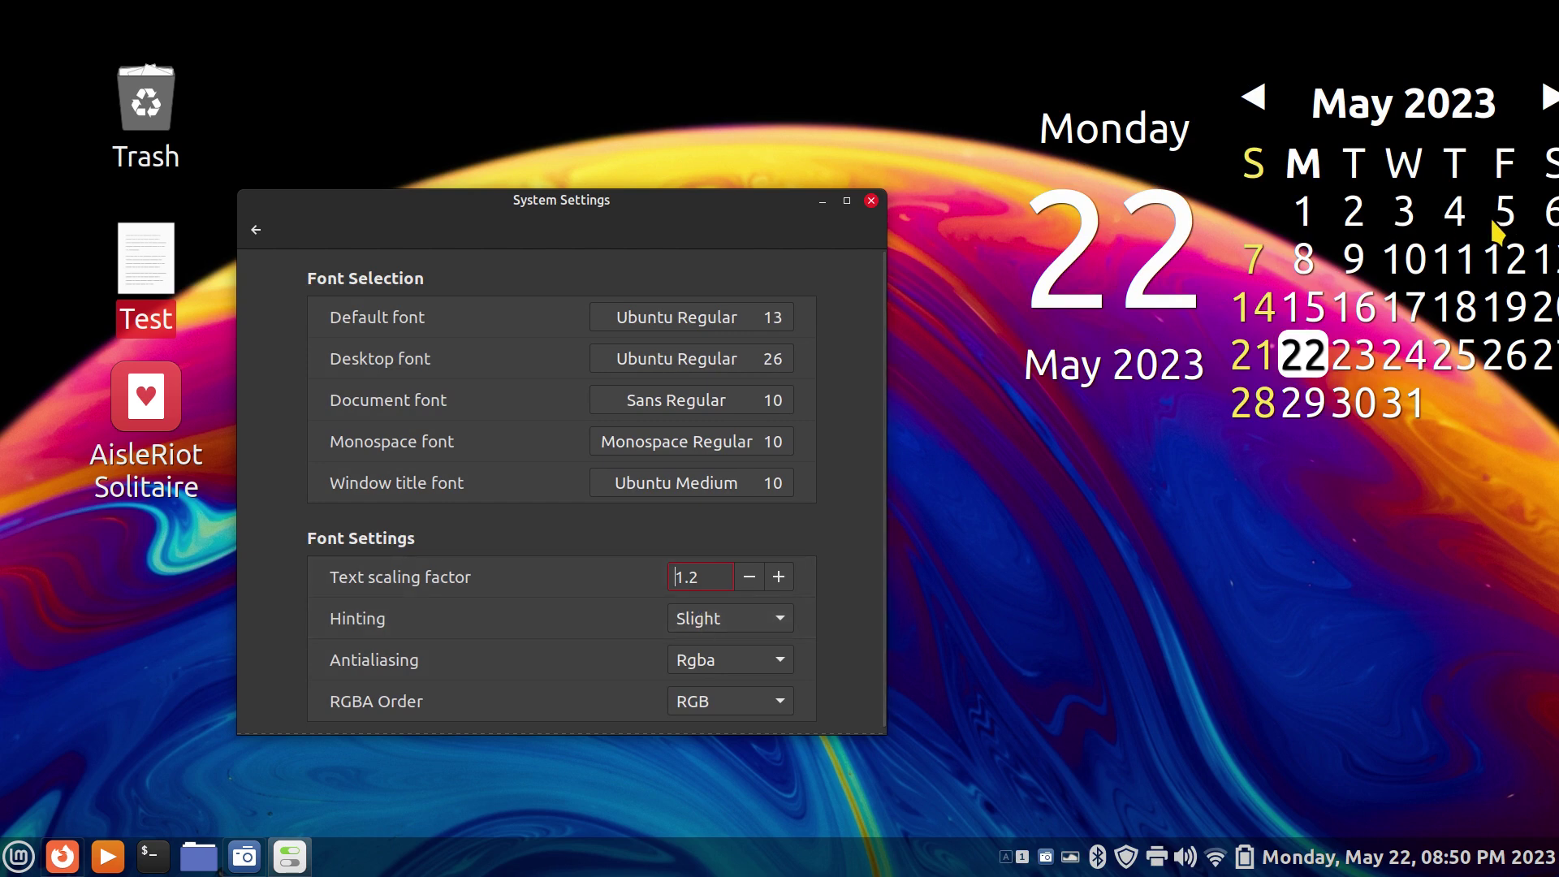
left_click_drag(1405, 213, 1309, 203)
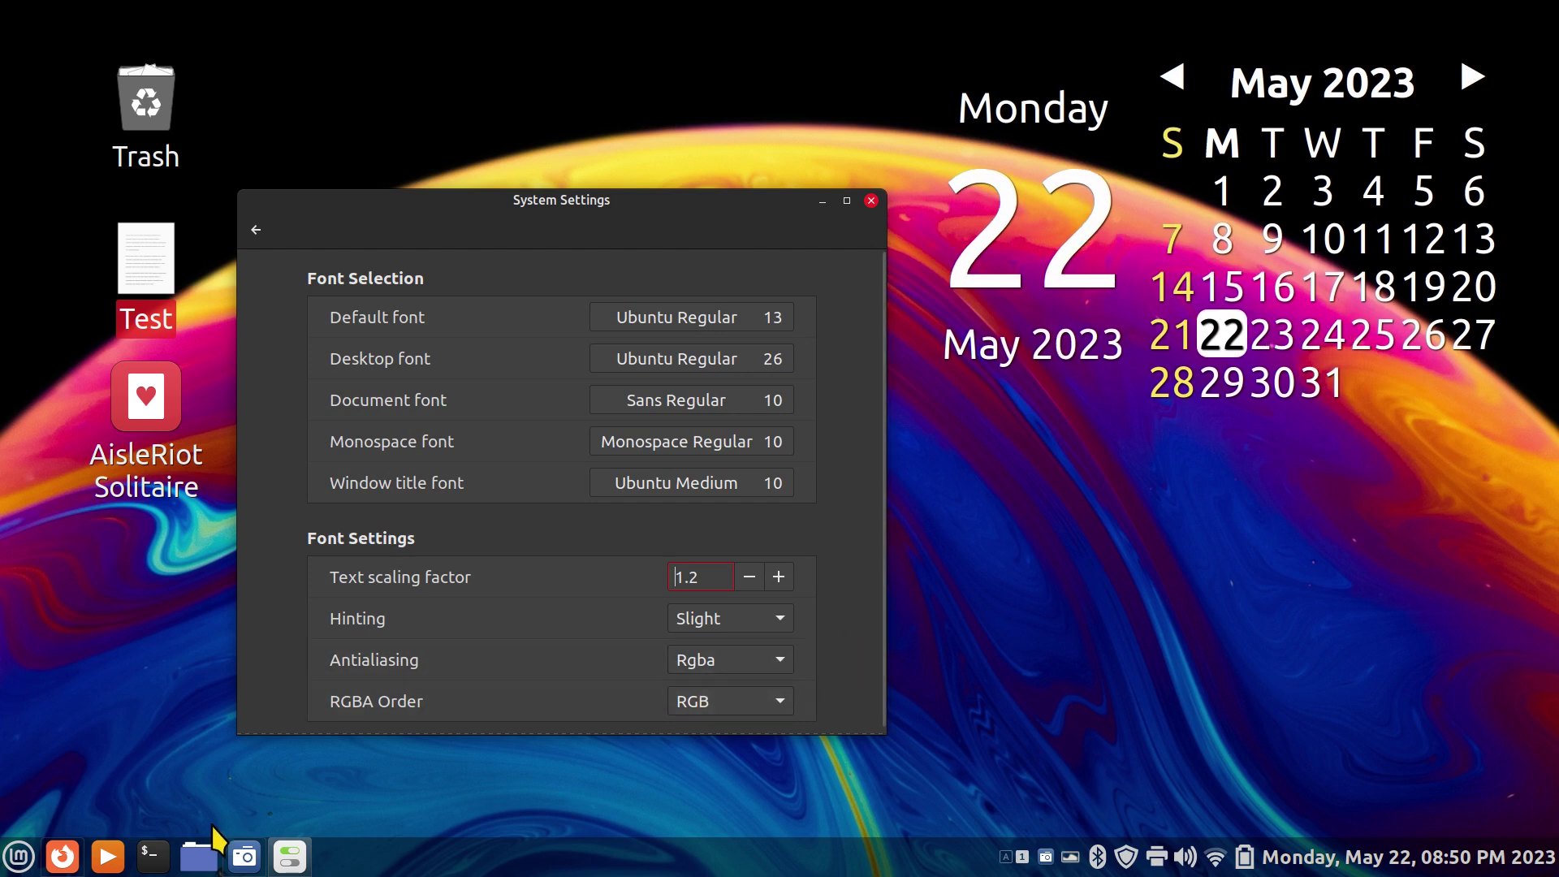
left_click(747, 577)
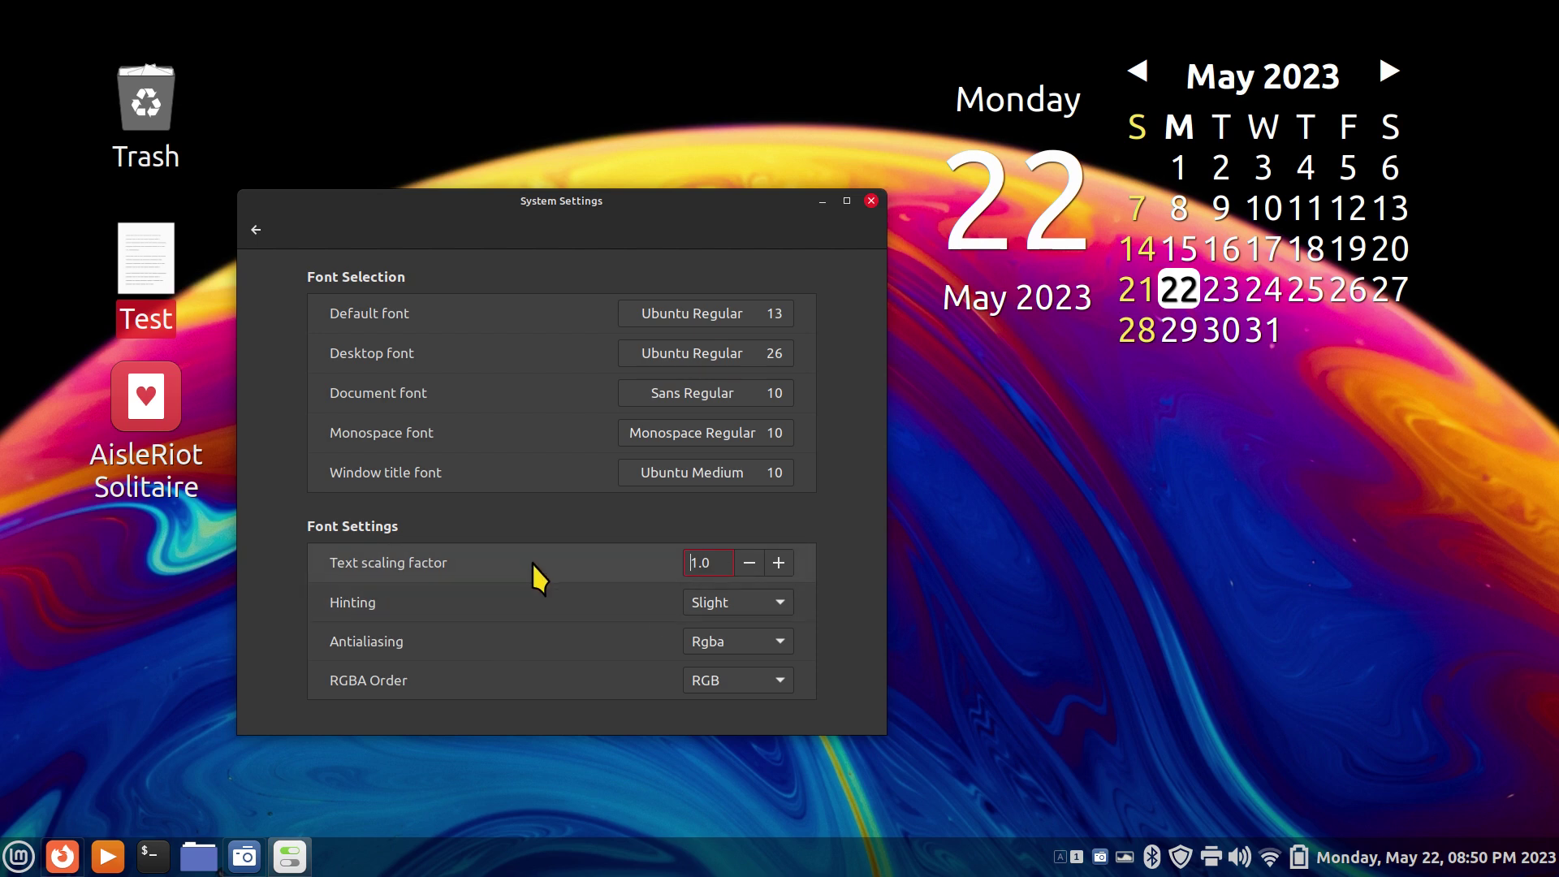
Turn Large text off in Accessibility and confirm Font Selection text scaling is back at 1.0.
left_click(255, 228)
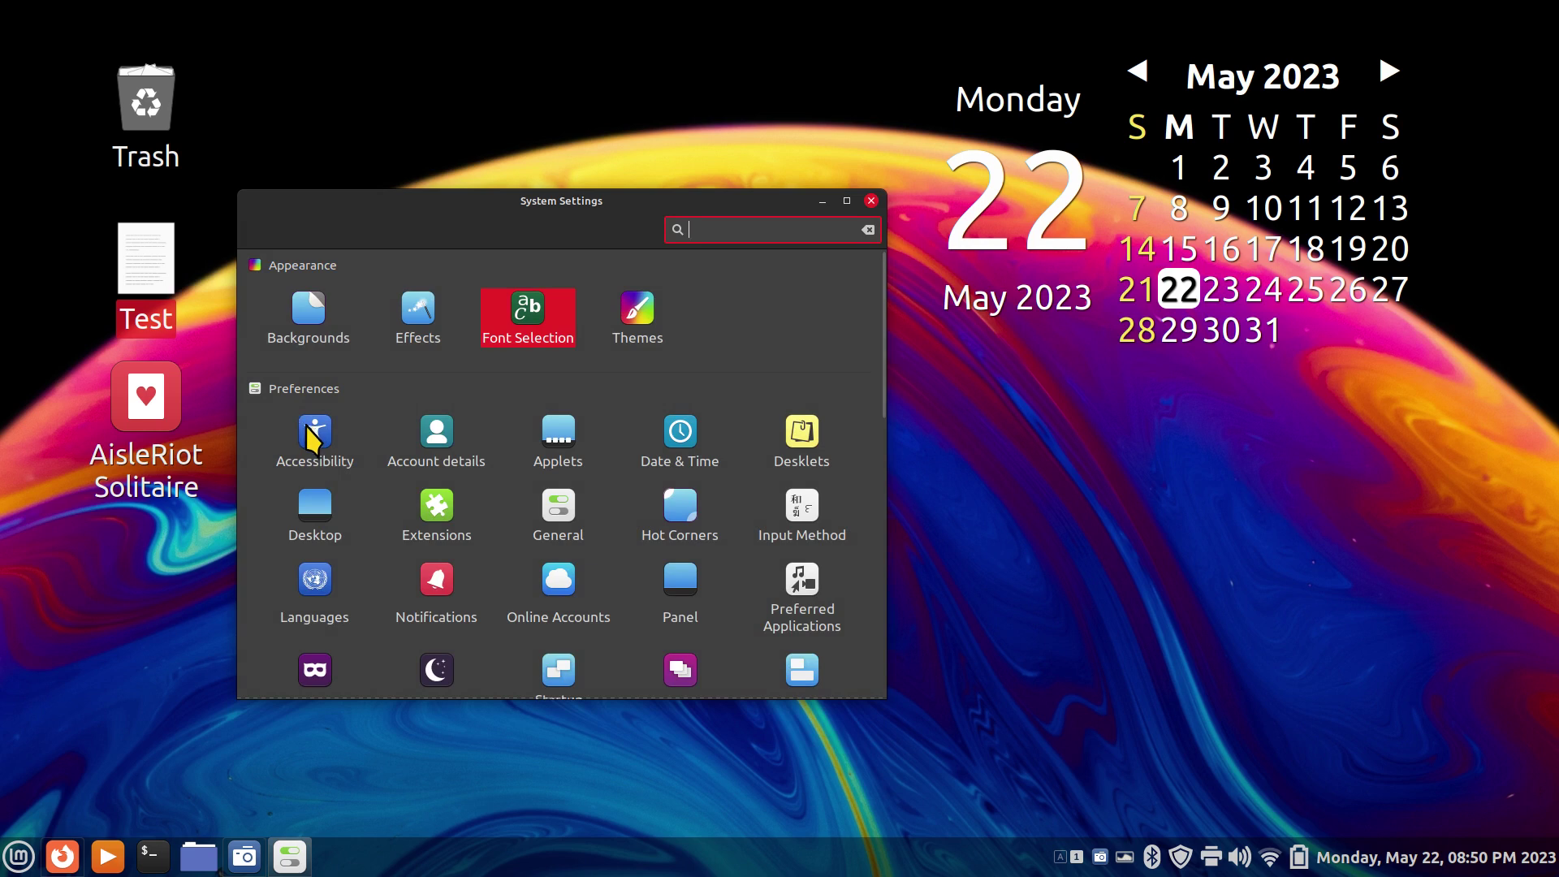
left_click(308, 430)
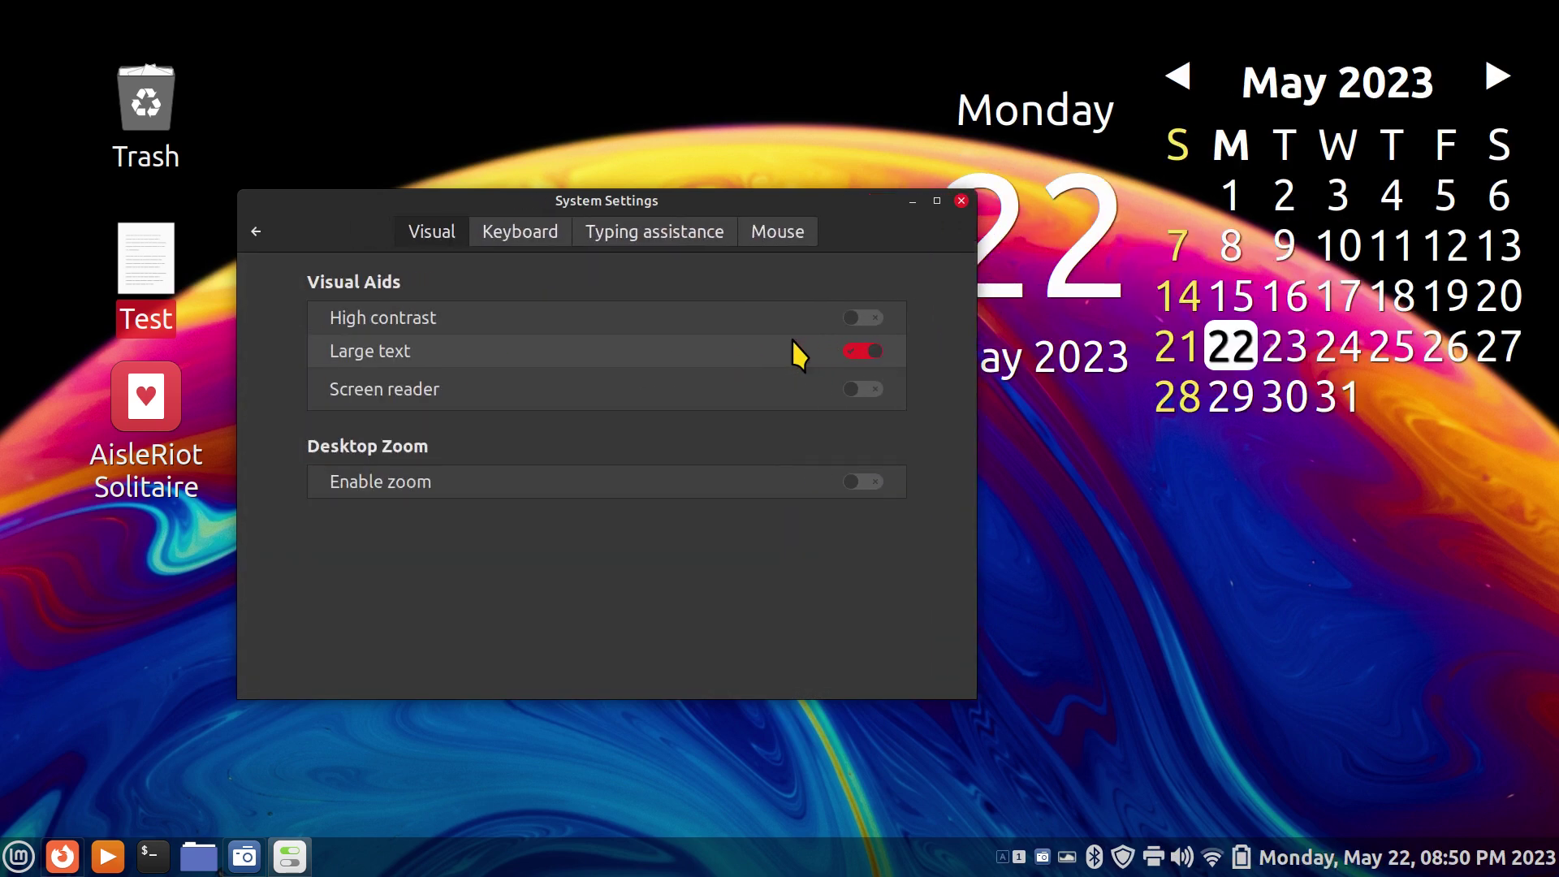
left_click(254, 231)
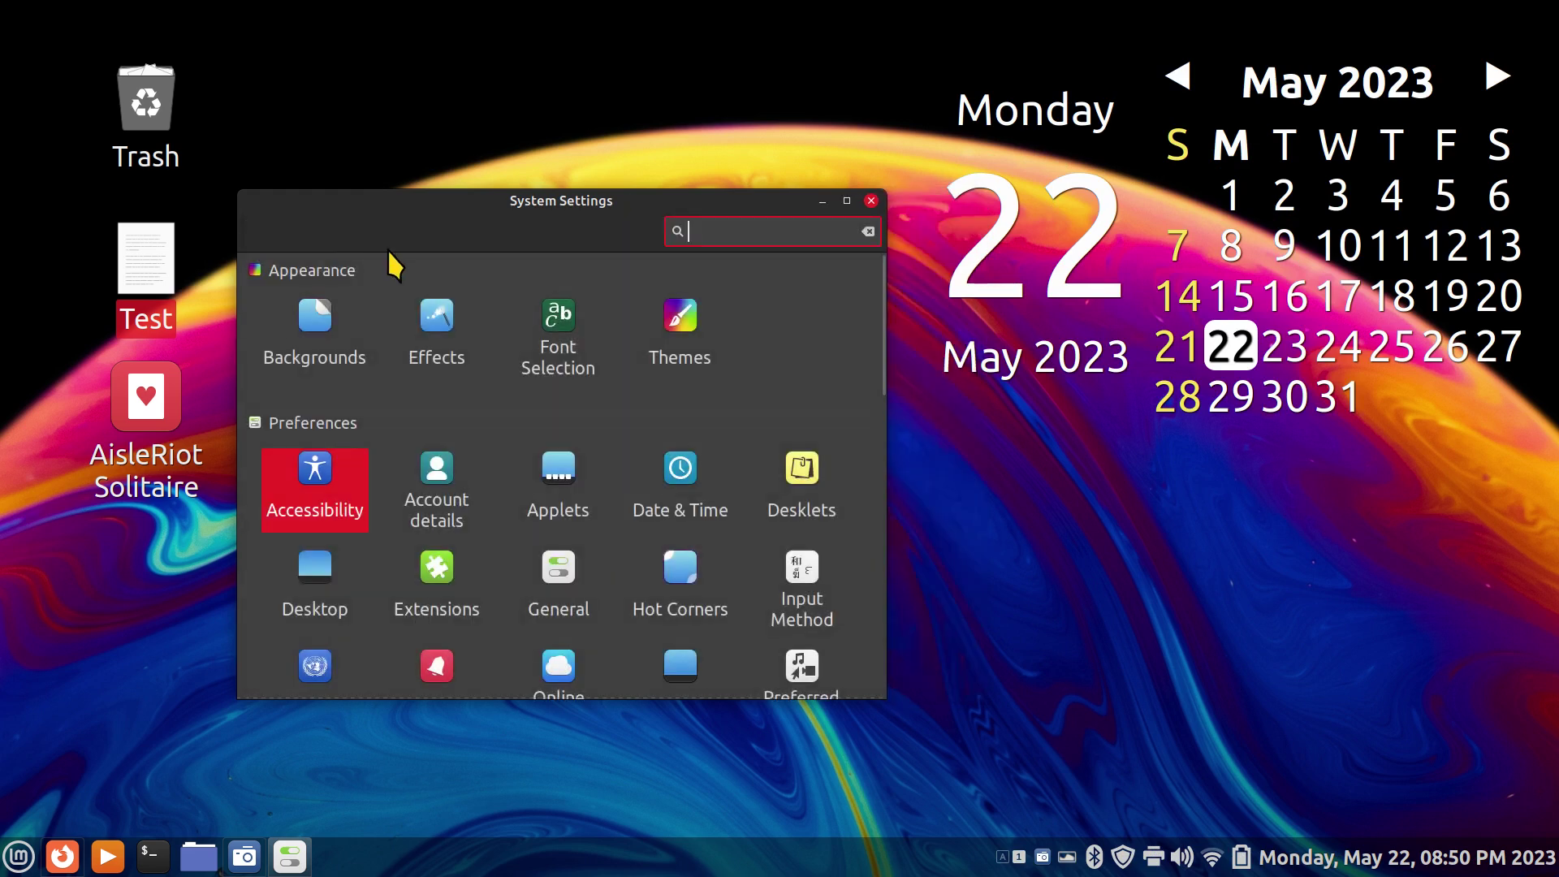
left_click(523, 345)
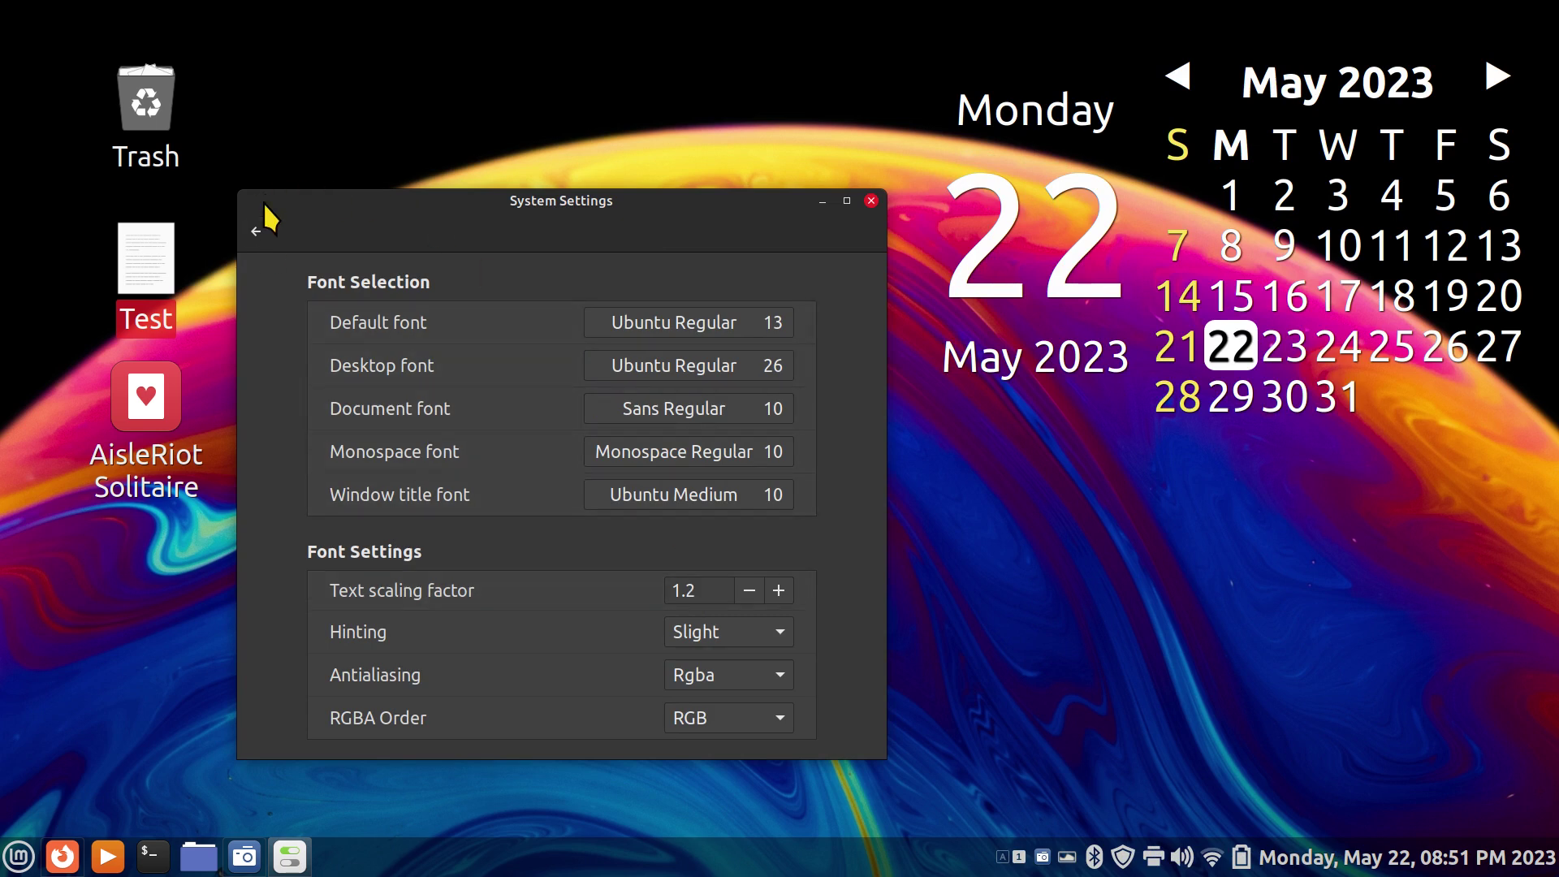
left_click(261, 232)
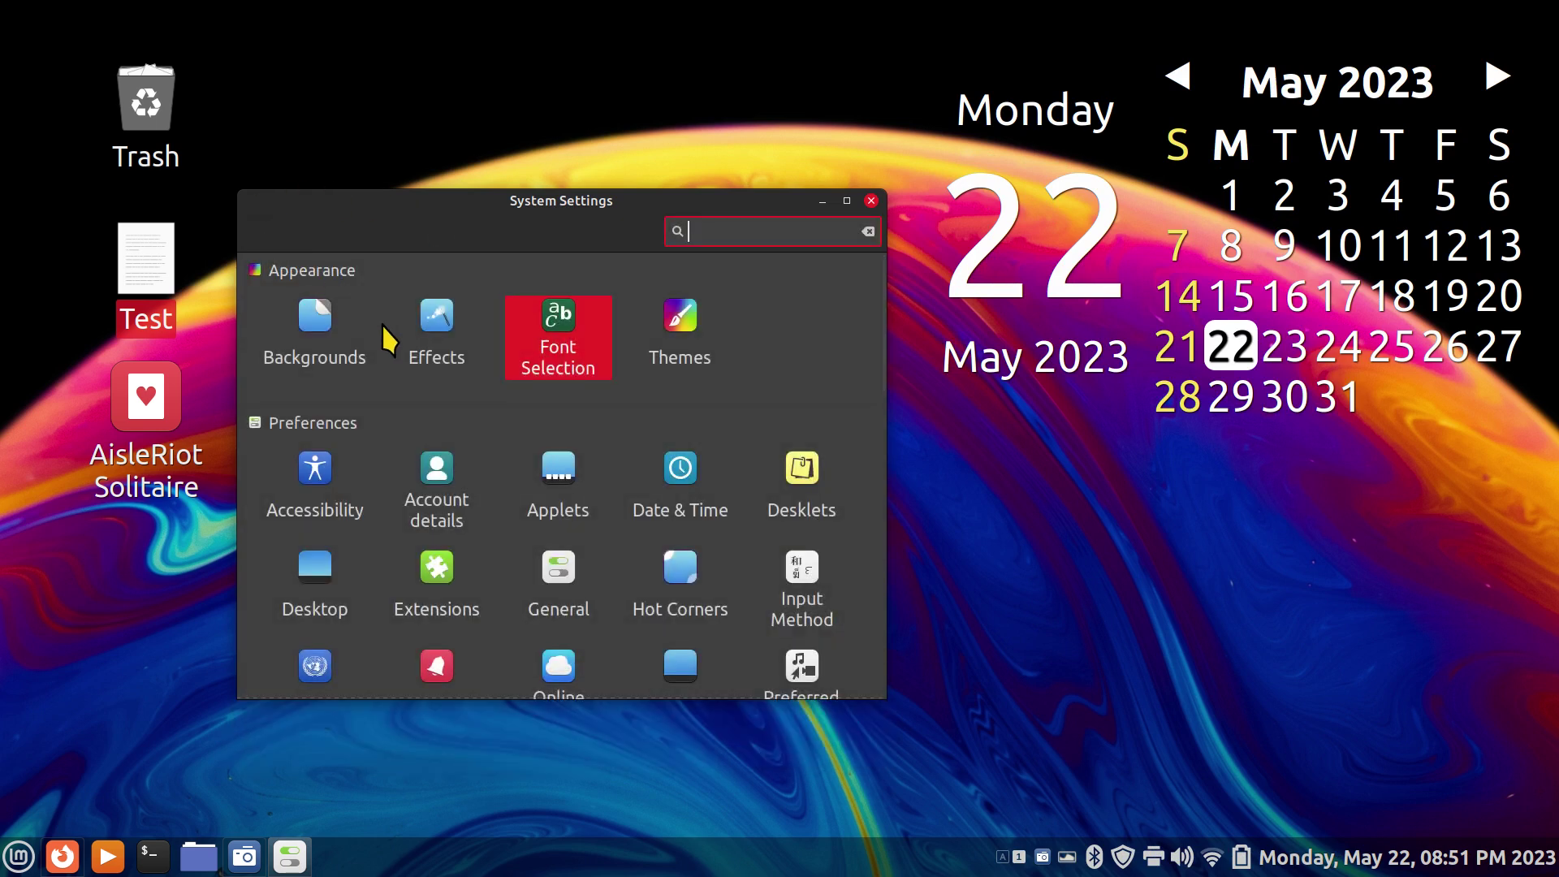
left_click(316, 475)
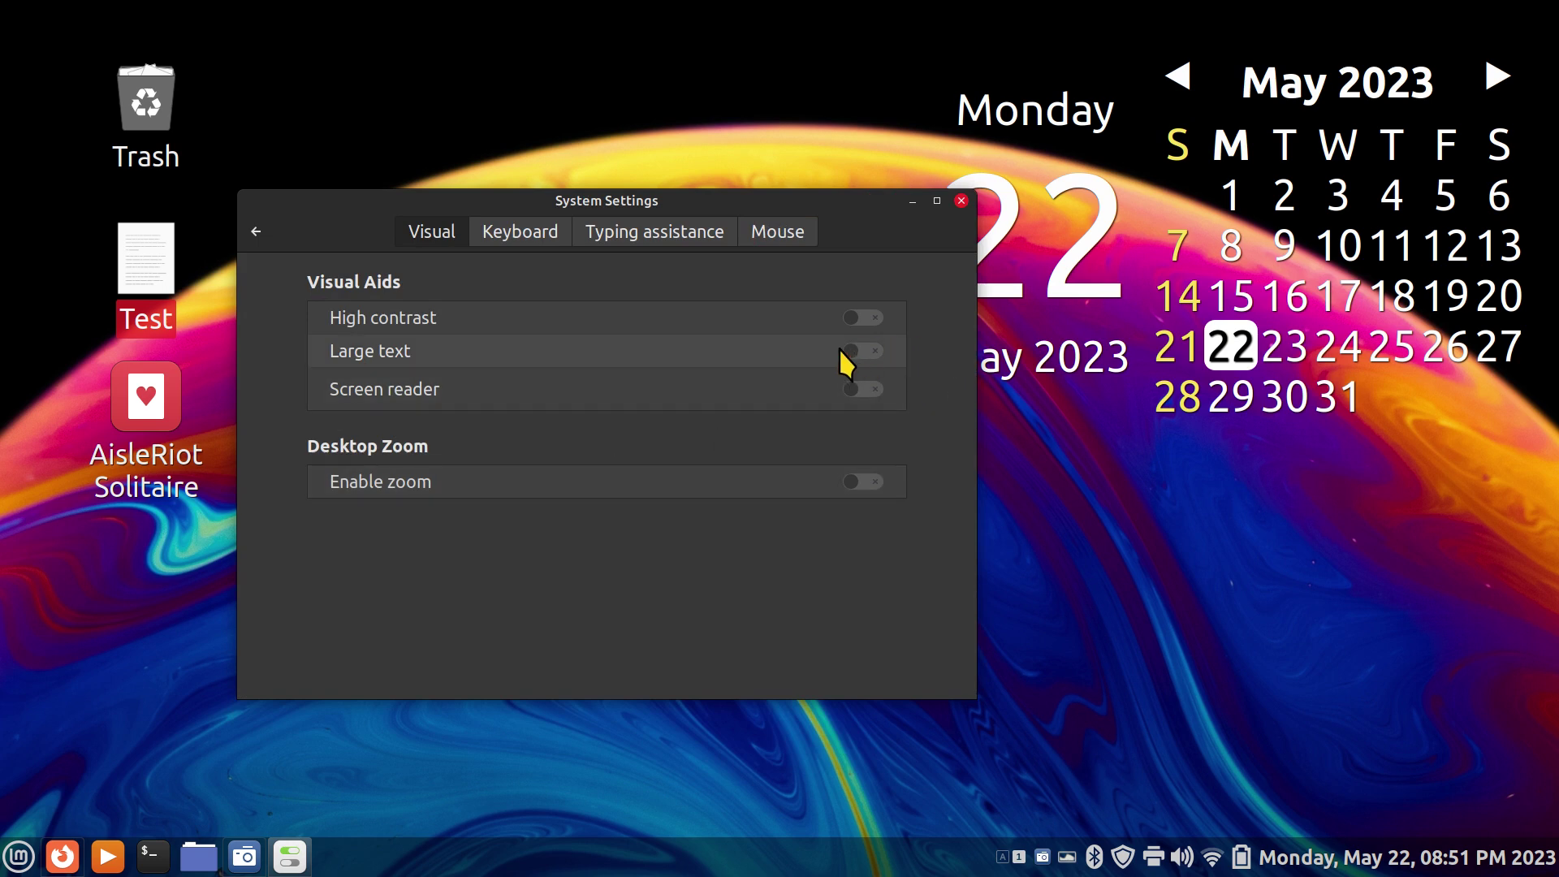
left_click(254, 232)
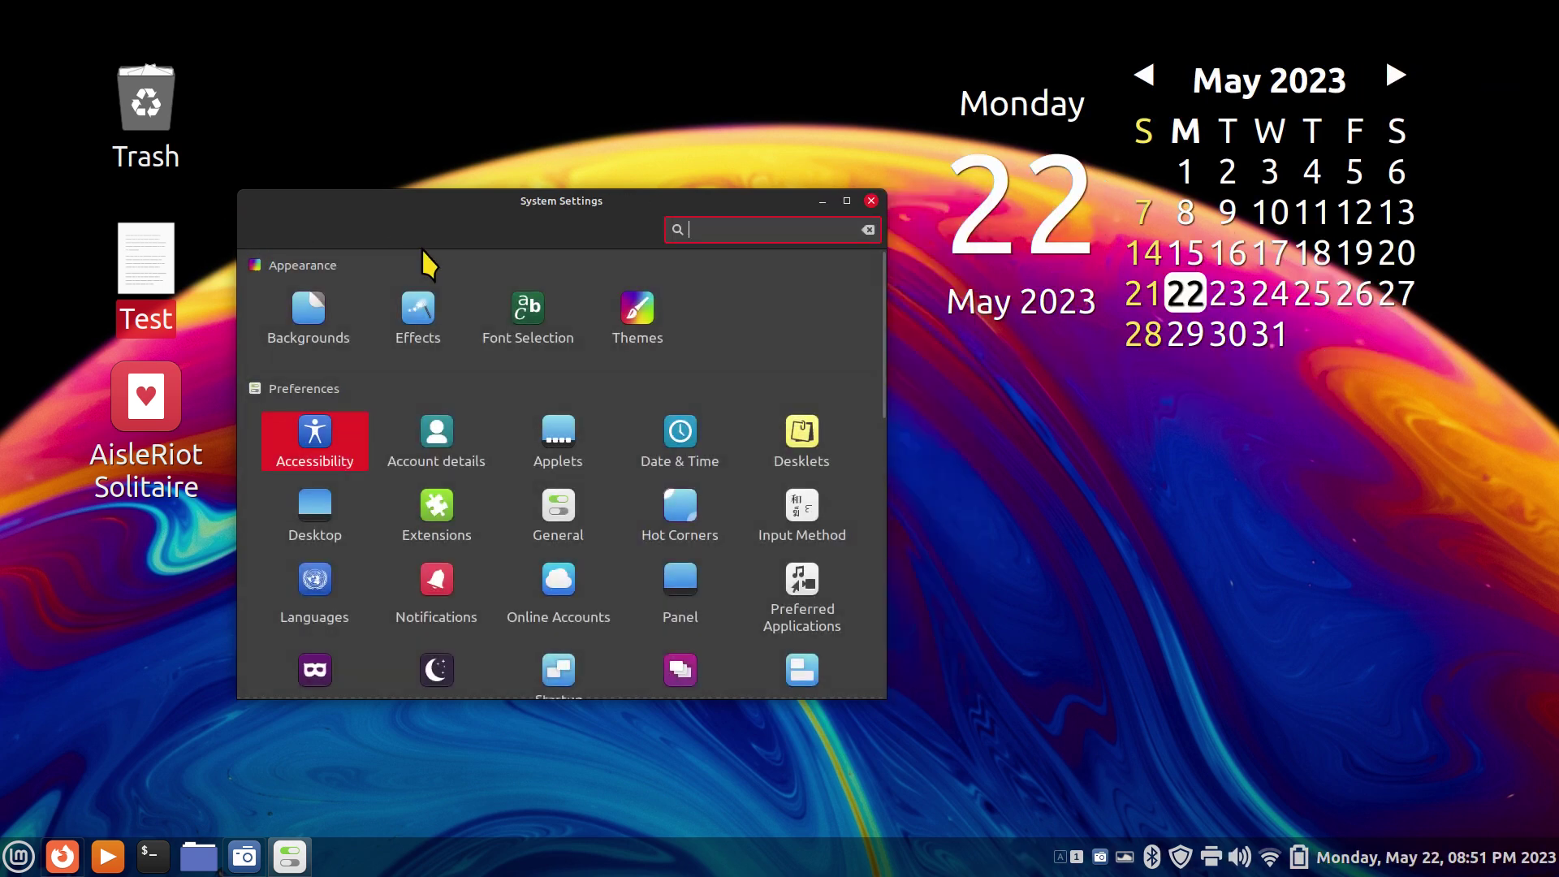
left_click(528, 313)
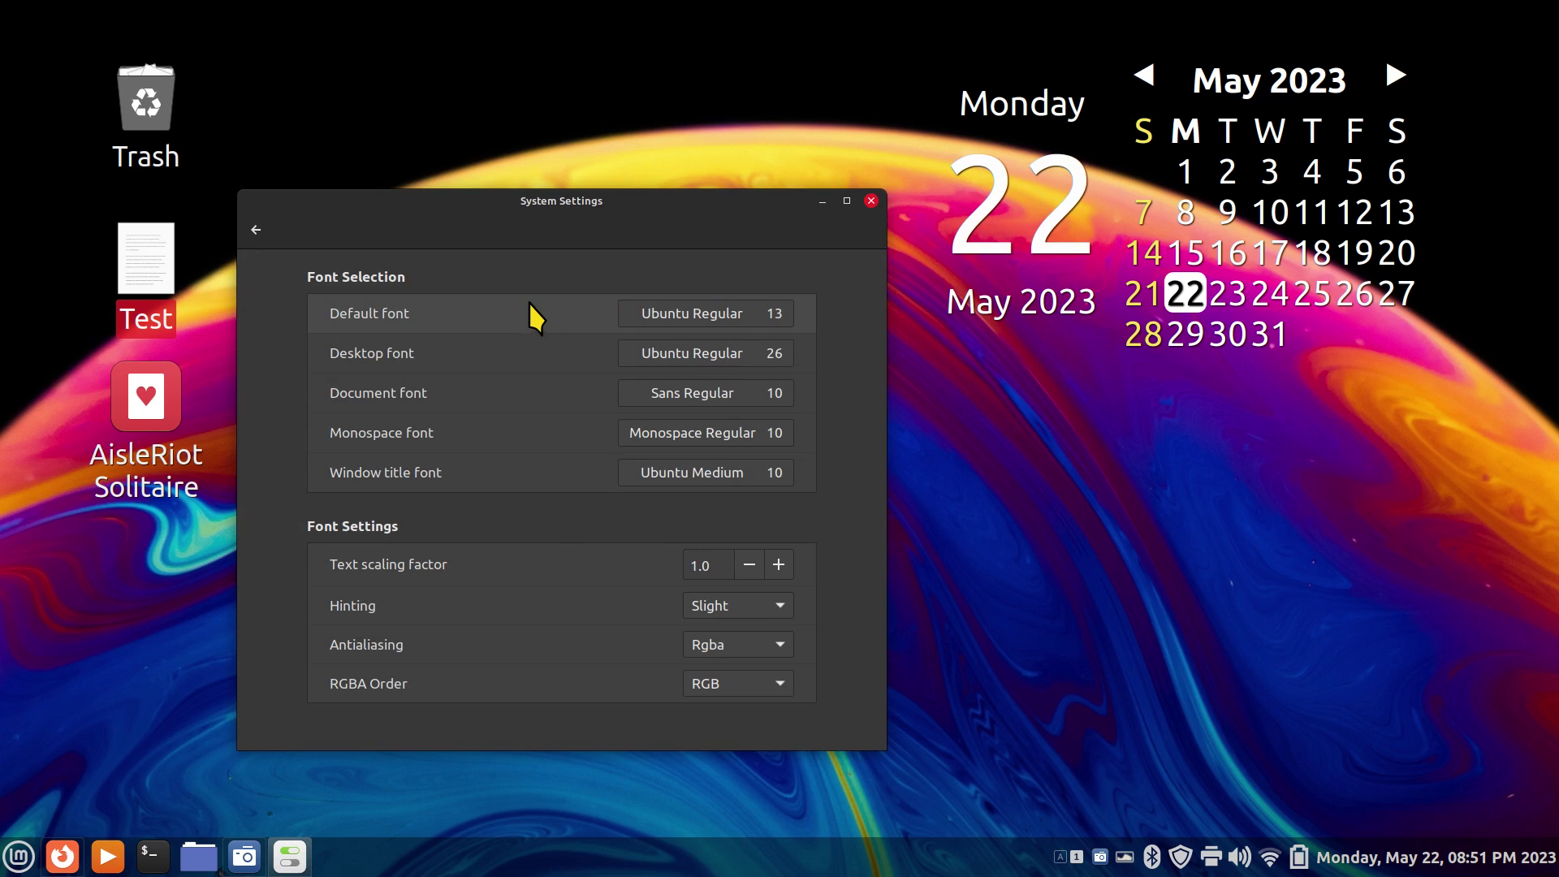
left_click(255, 231)
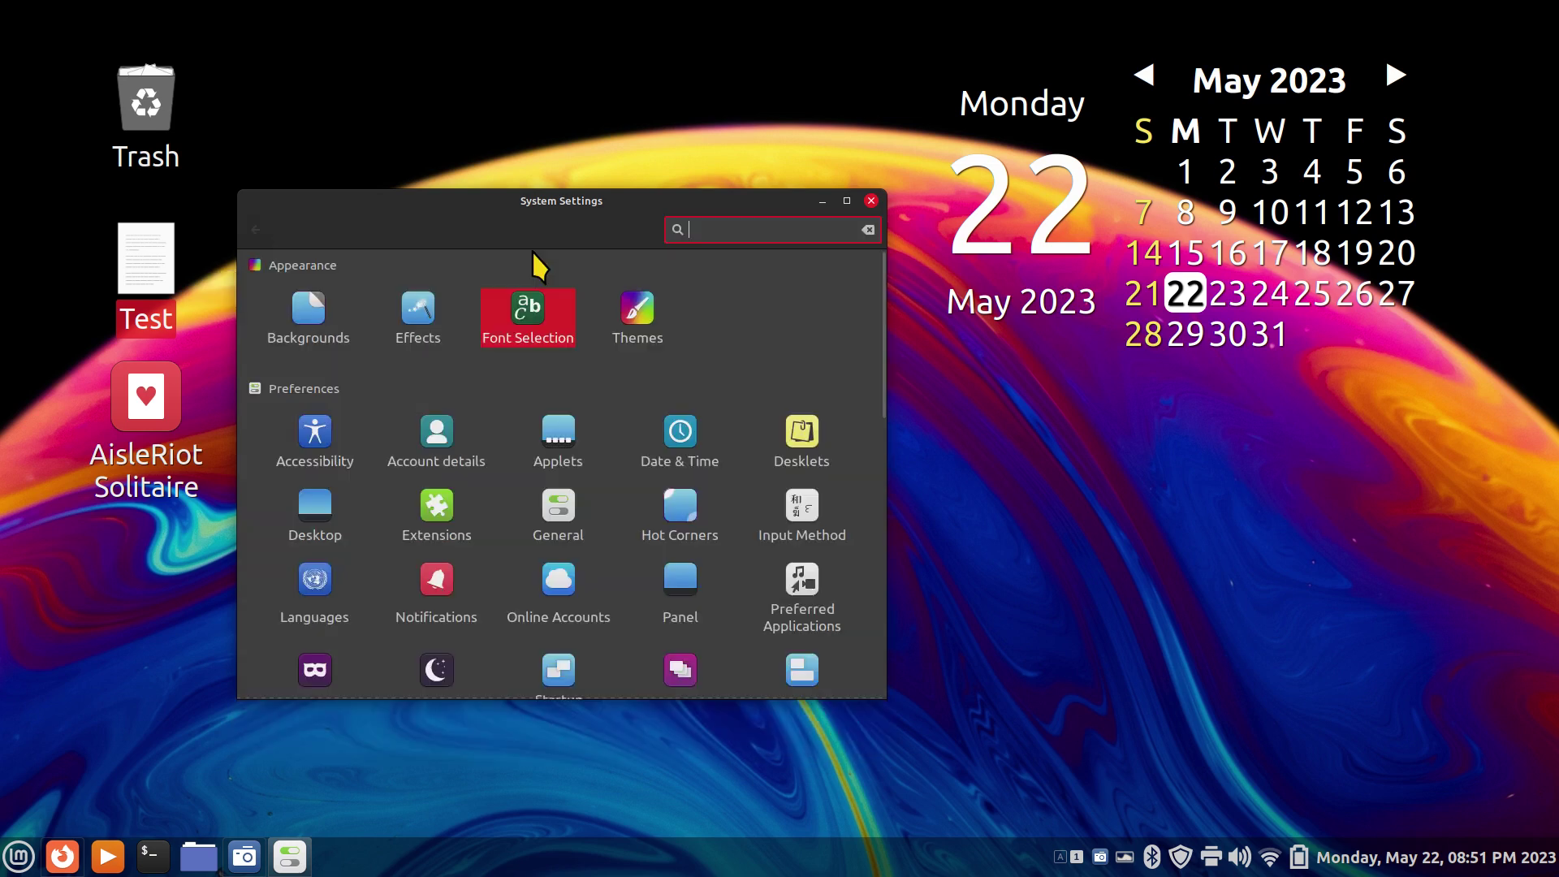
Close System Settings and give the calendar desklet font size 31.2 with an opaque black background.
left_click(871, 201)
right_click(1177, 210)
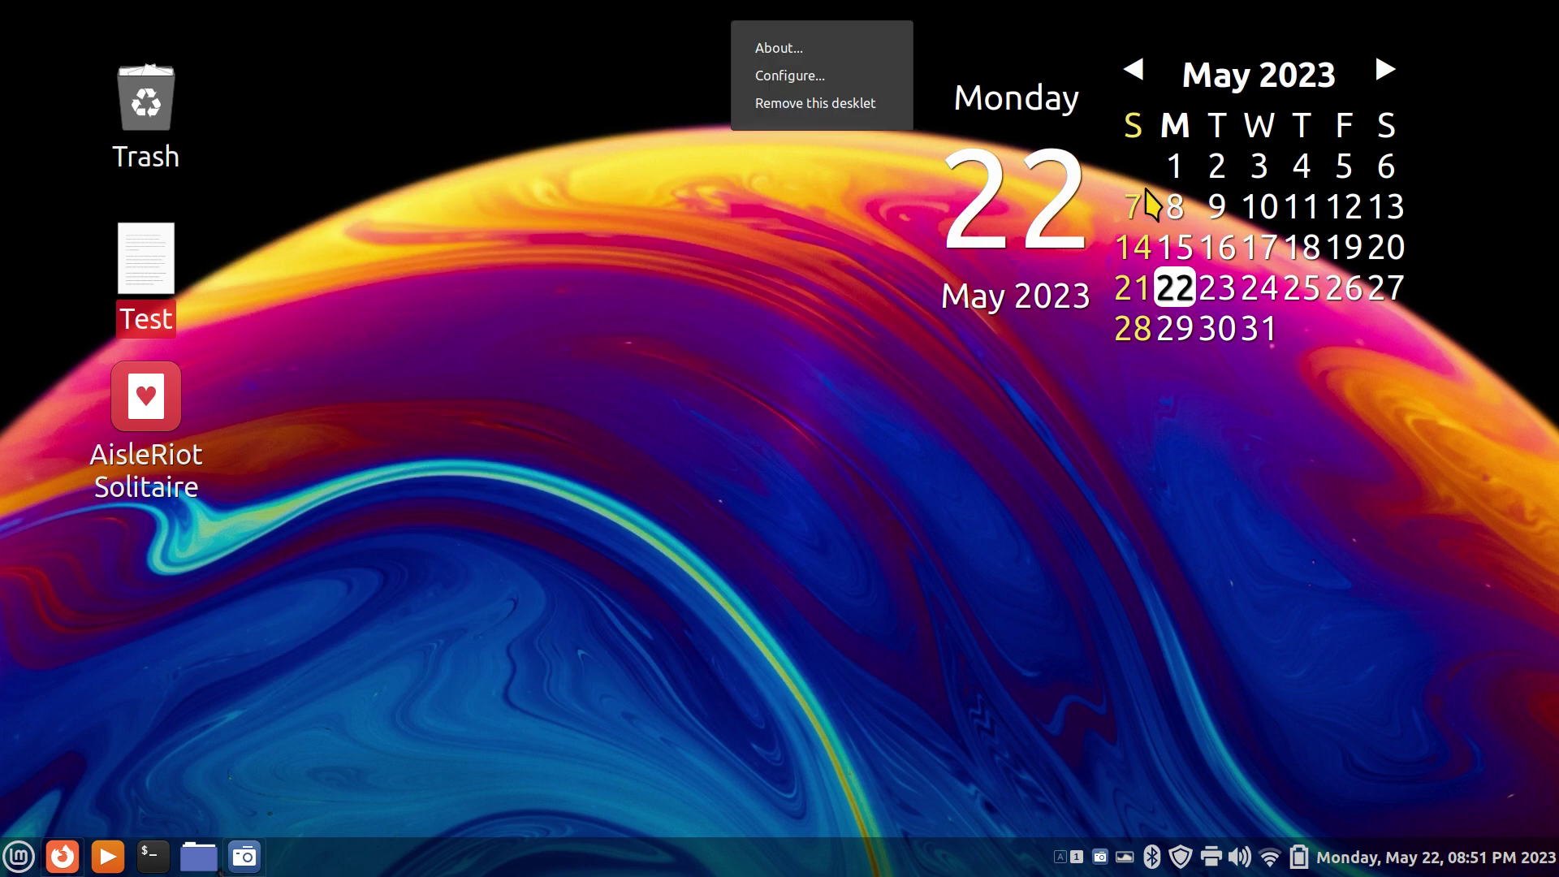
left_click(828, 75)
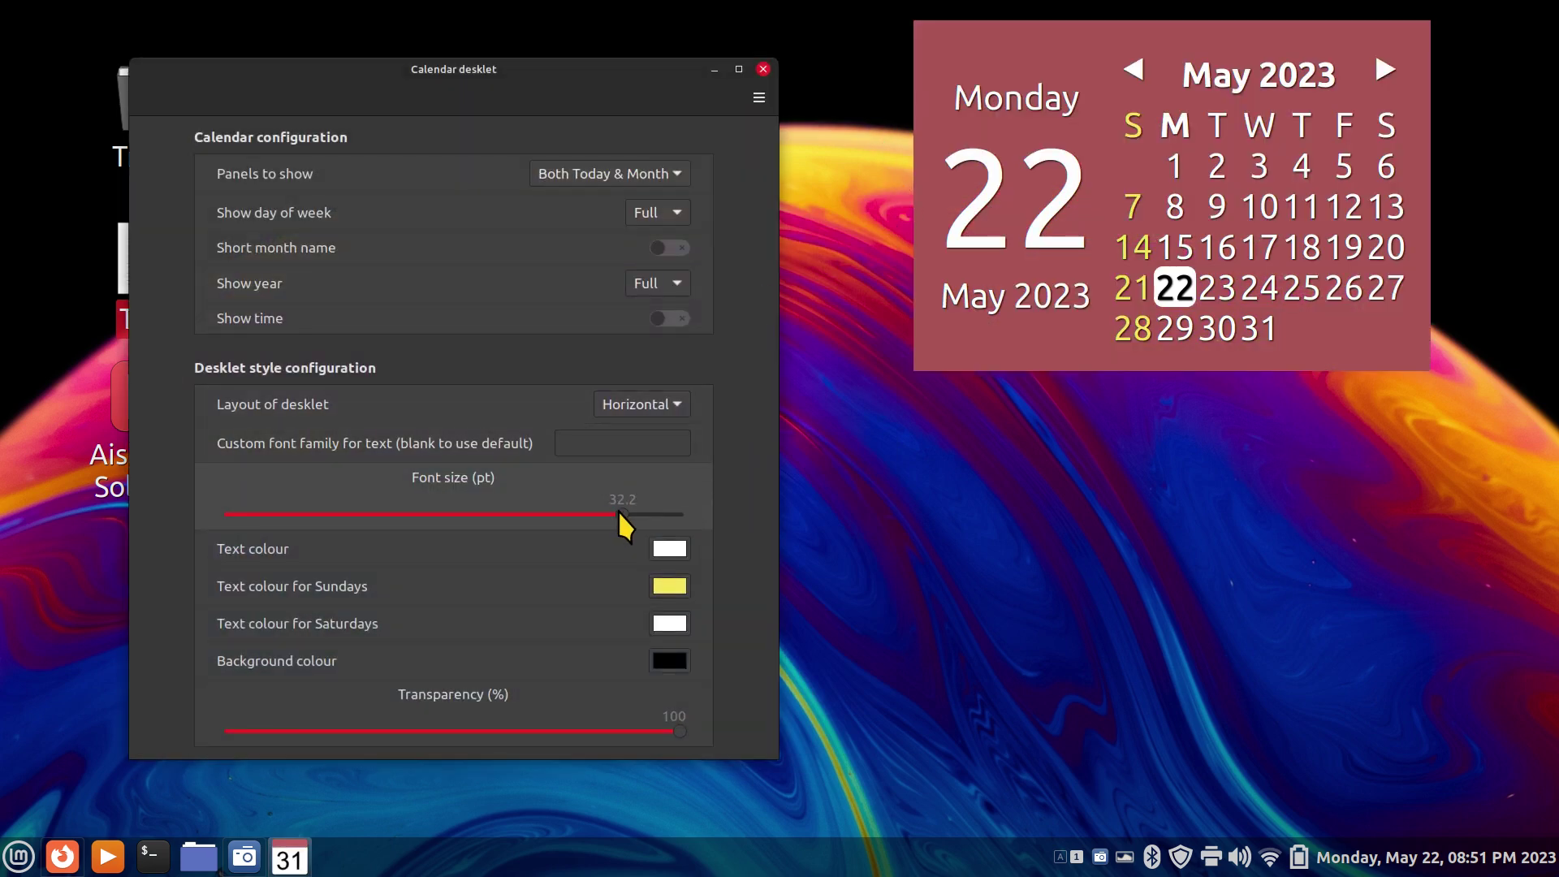
left_click_drag(622, 514, 521, 515)
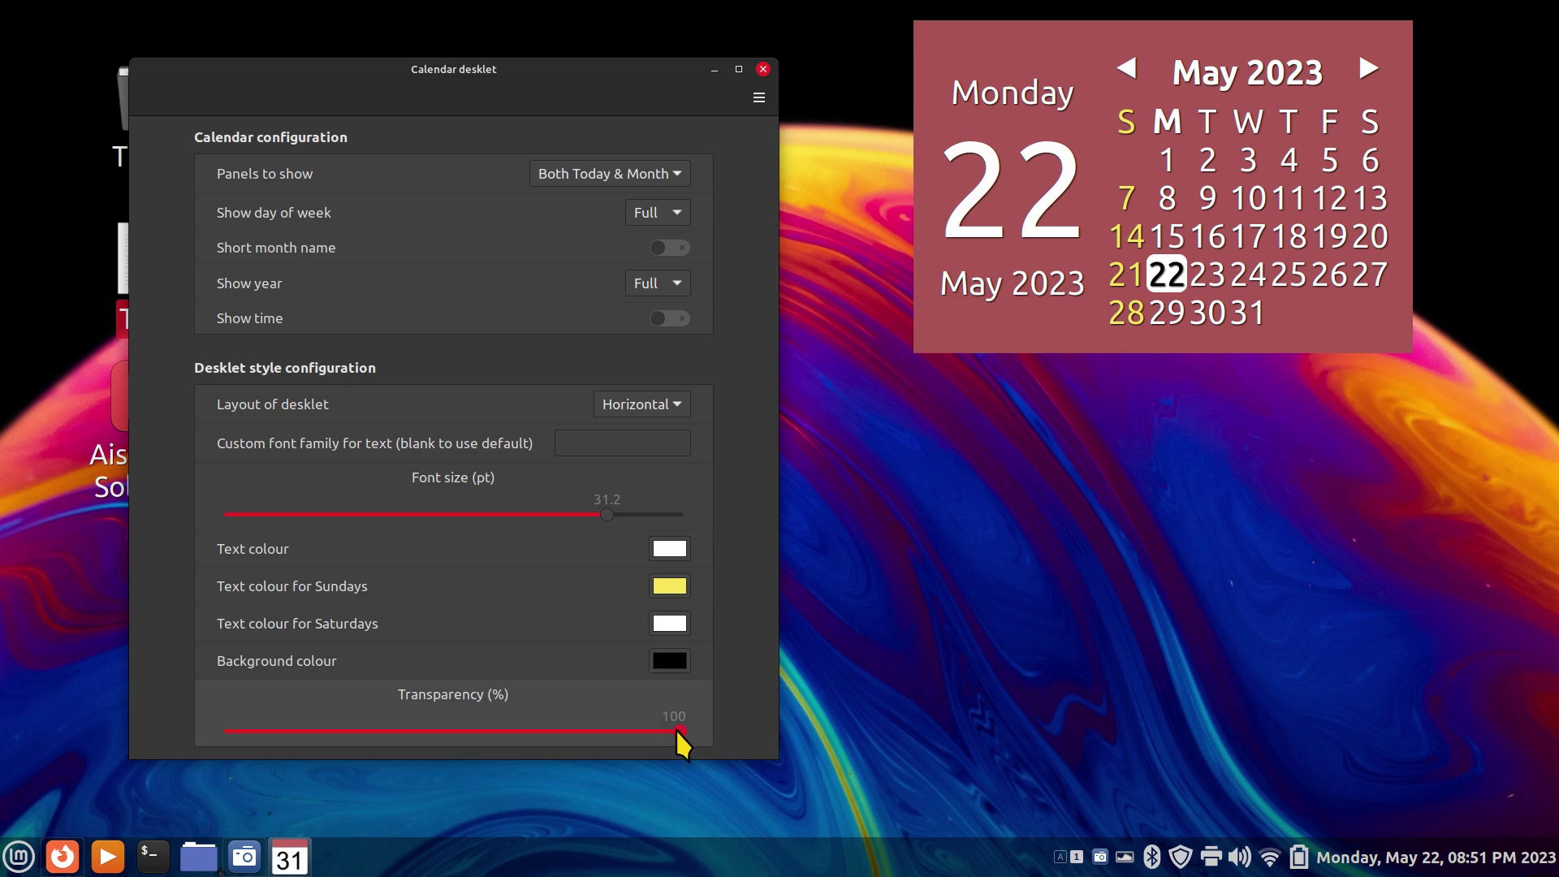
left_click_drag(673, 732, 208, 734)
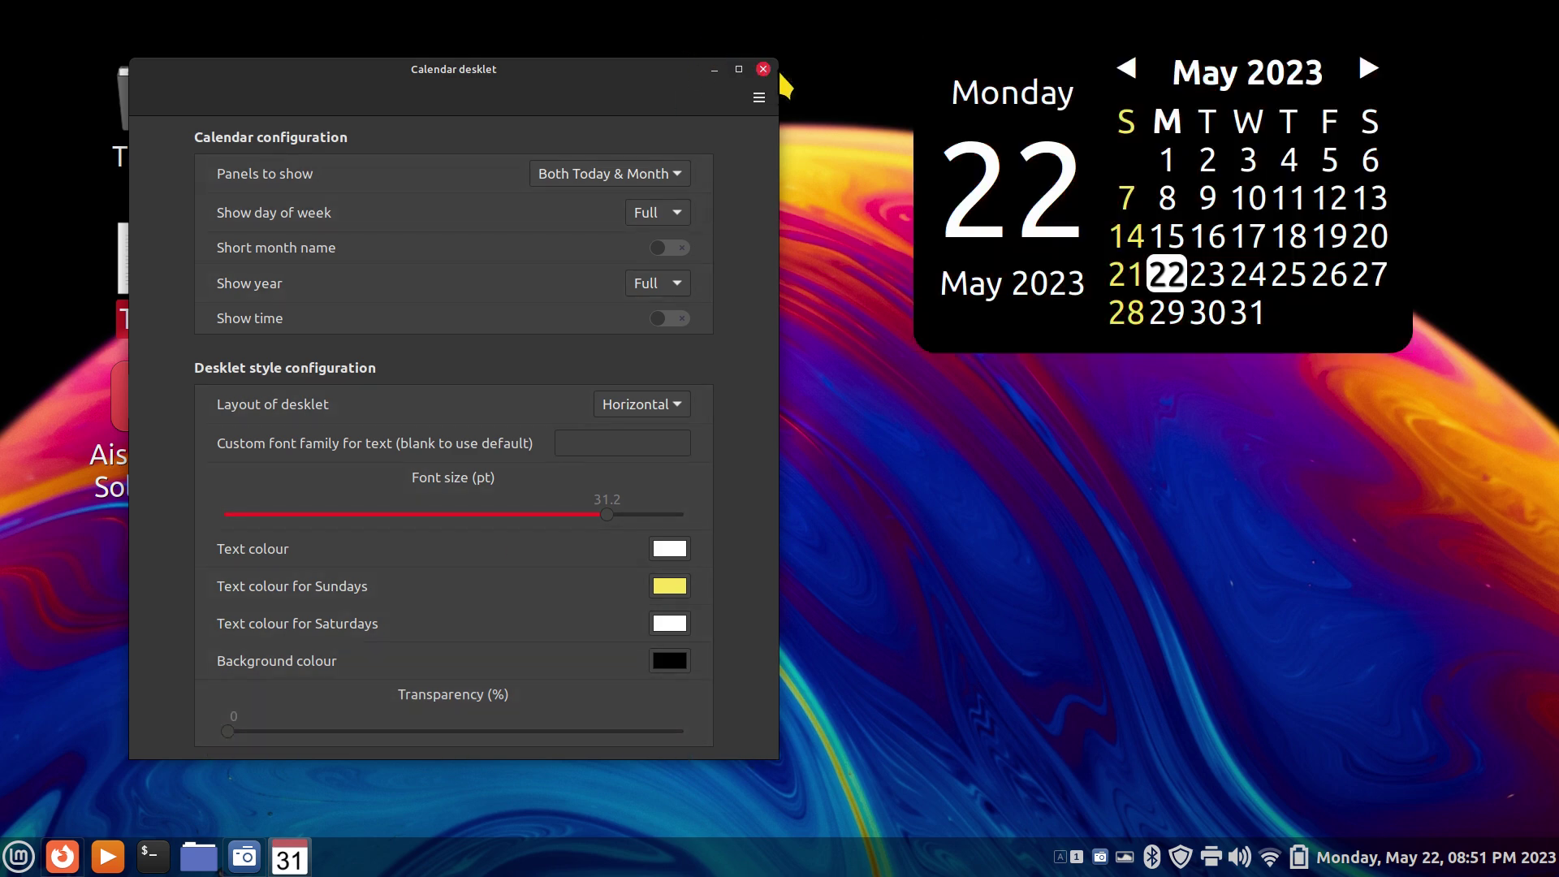
left_click(763, 69)
Move the calendar desklet down and right, then make its background fully transparent again.
left_click_drag(1163, 147, 1261, 260)
right_click(1202, 284)
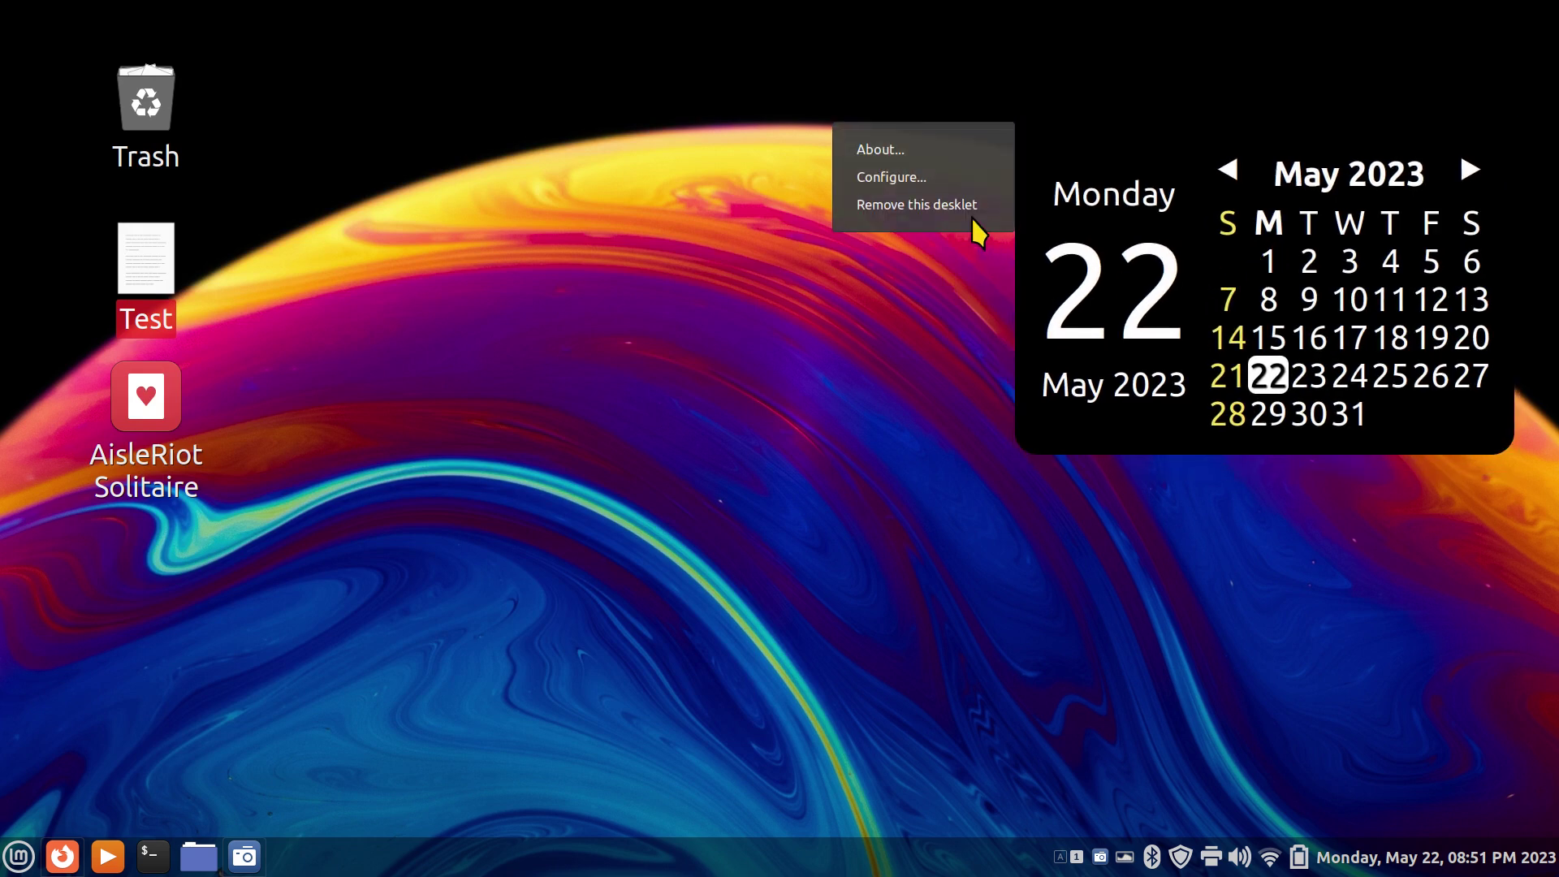
left_click(927, 179)
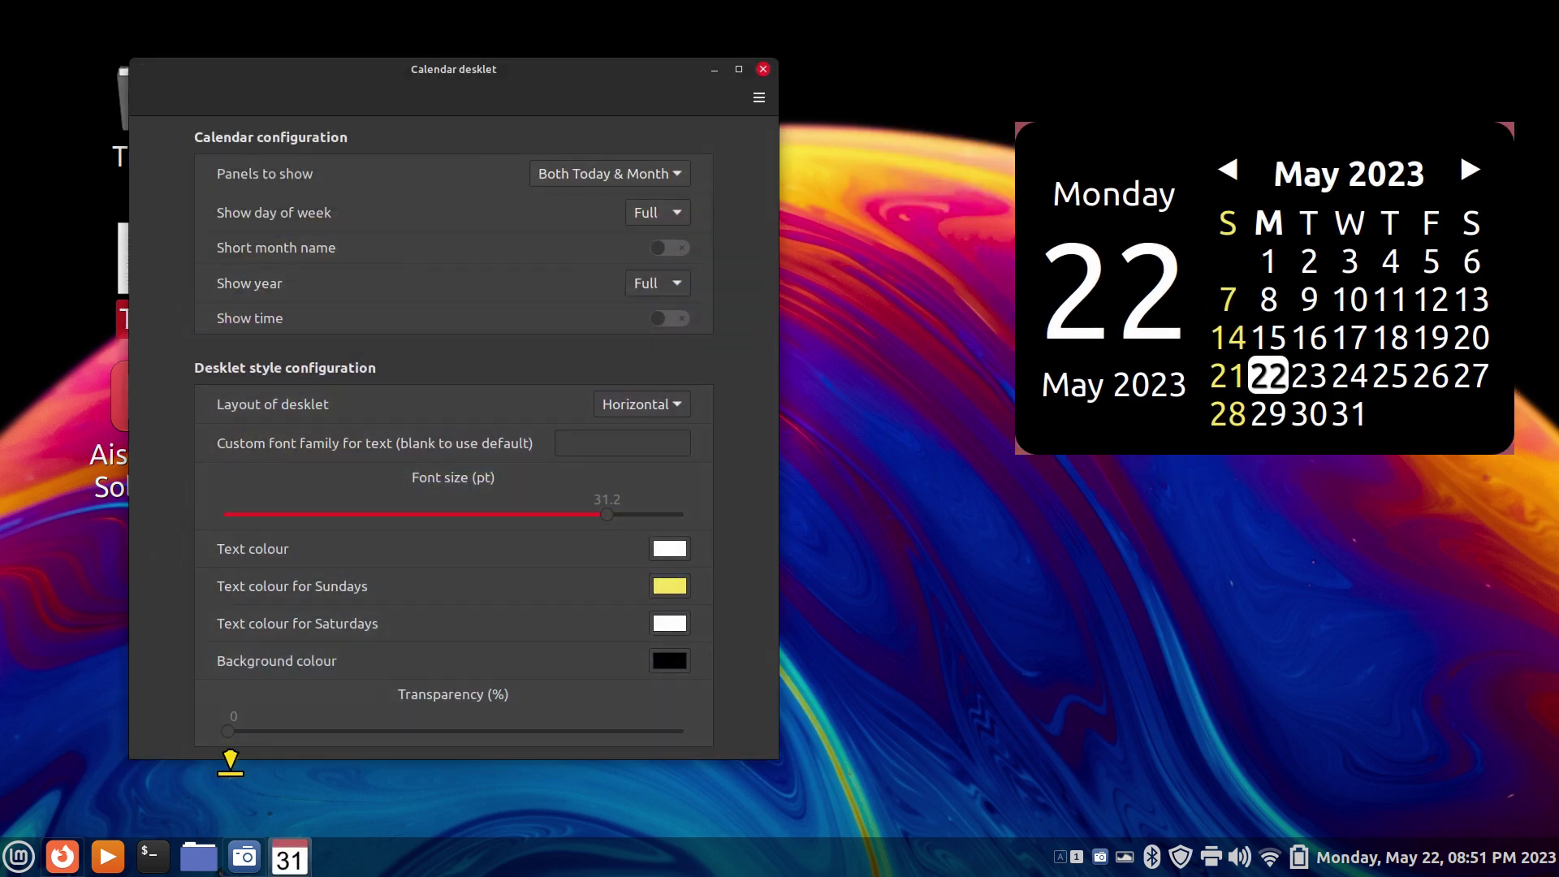
left_click_drag(229, 730, 696, 733)
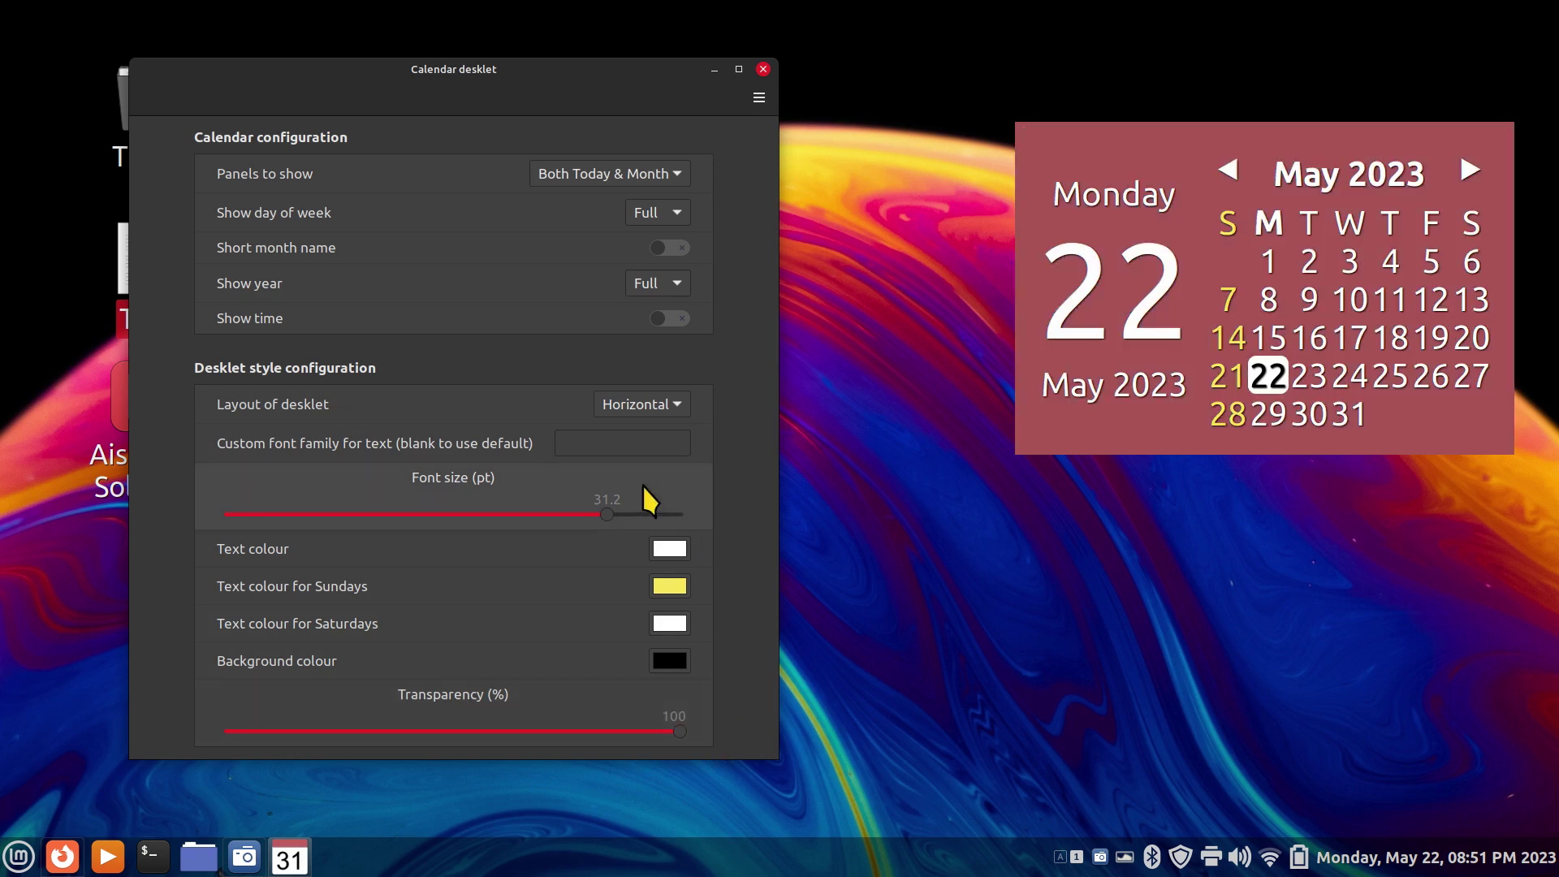
left_click(764, 70)
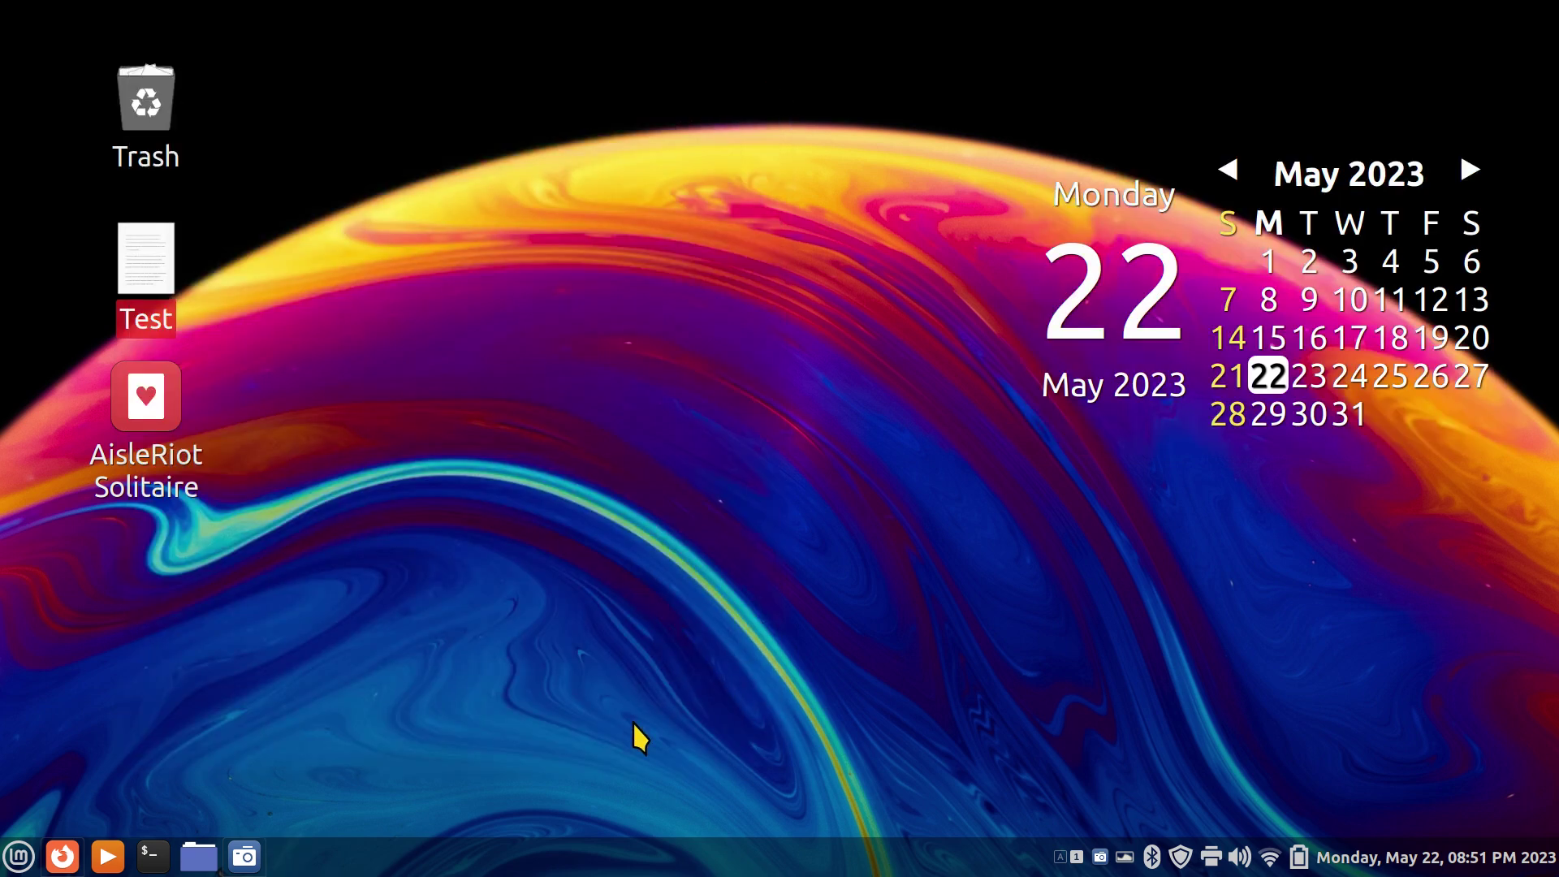
Open System Settings from the panel and cancel the stray shutdown and log-out prompts.
right_click(629, 862)
left_click(641, 815)
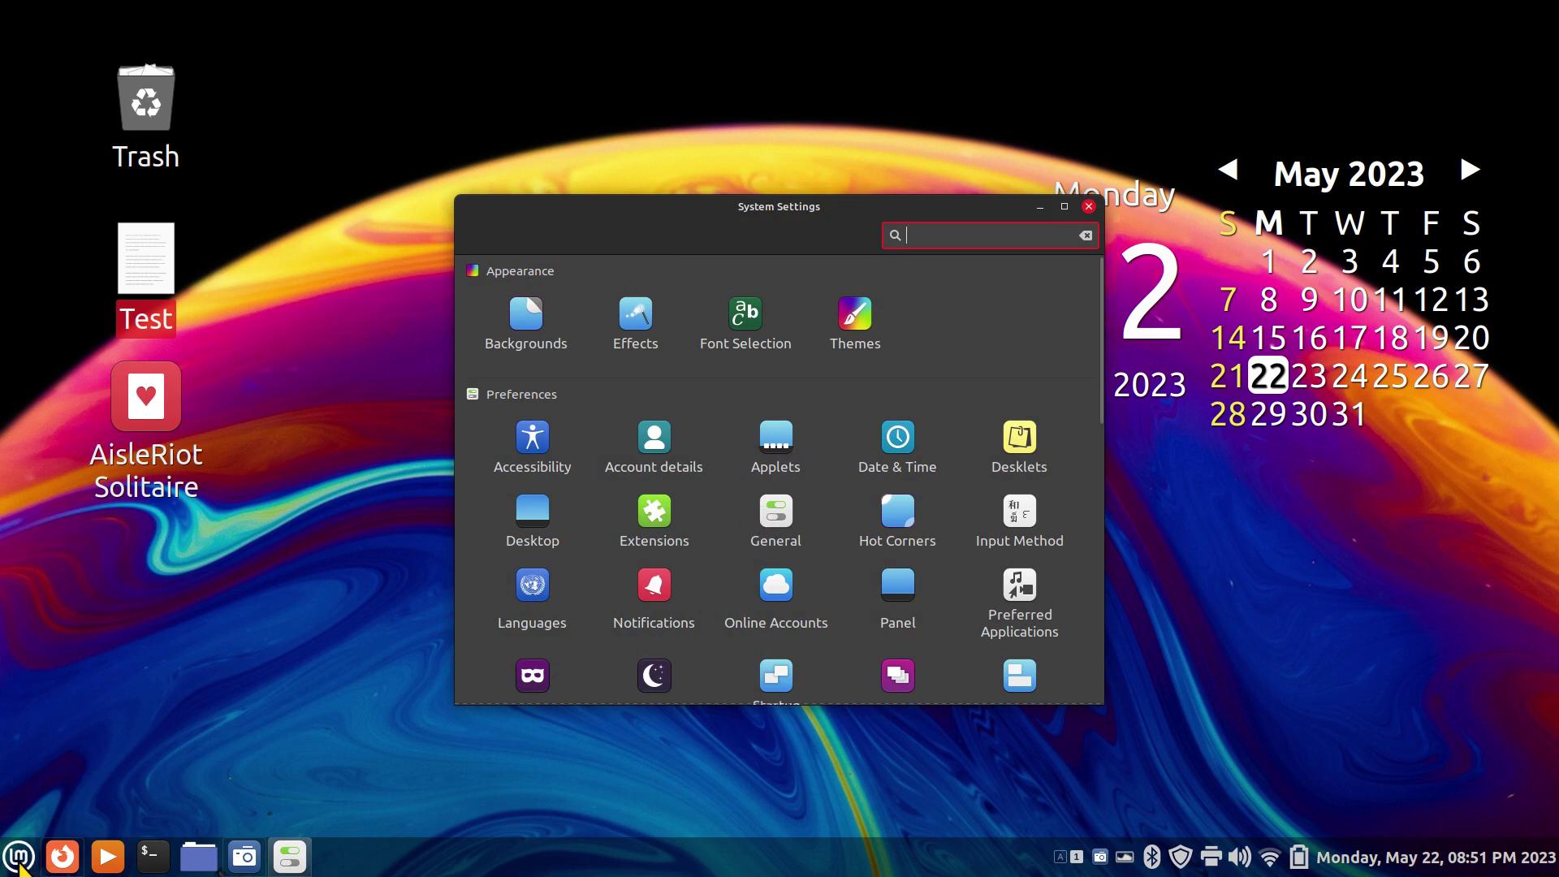
left_click(19, 858)
left_click(39, 793)
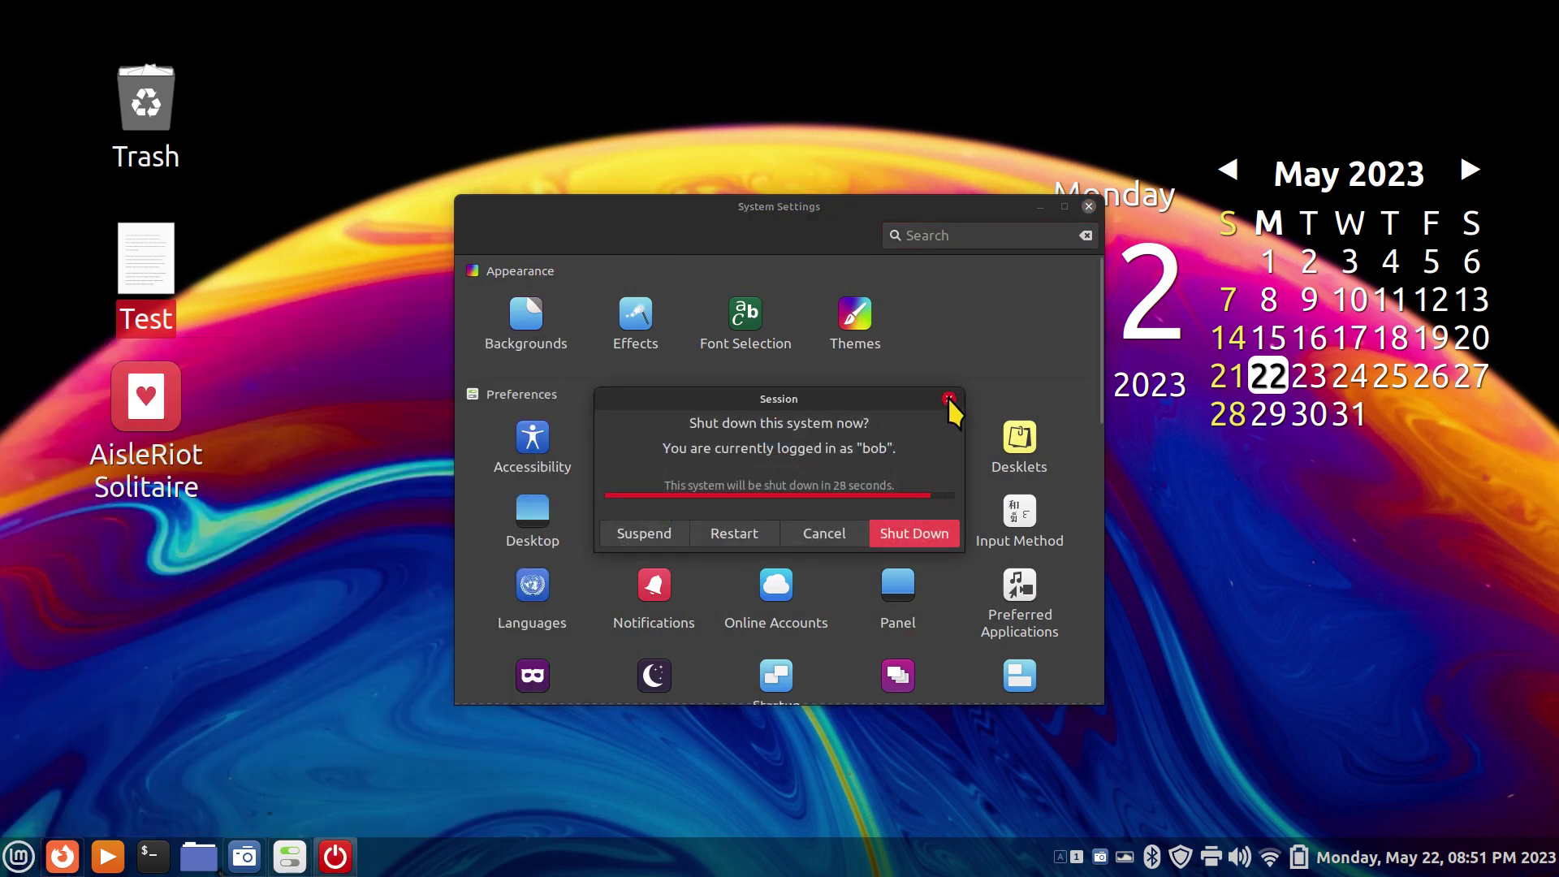
left_click(948, 399)
left_click(19, 858)
left_click(39, 748)
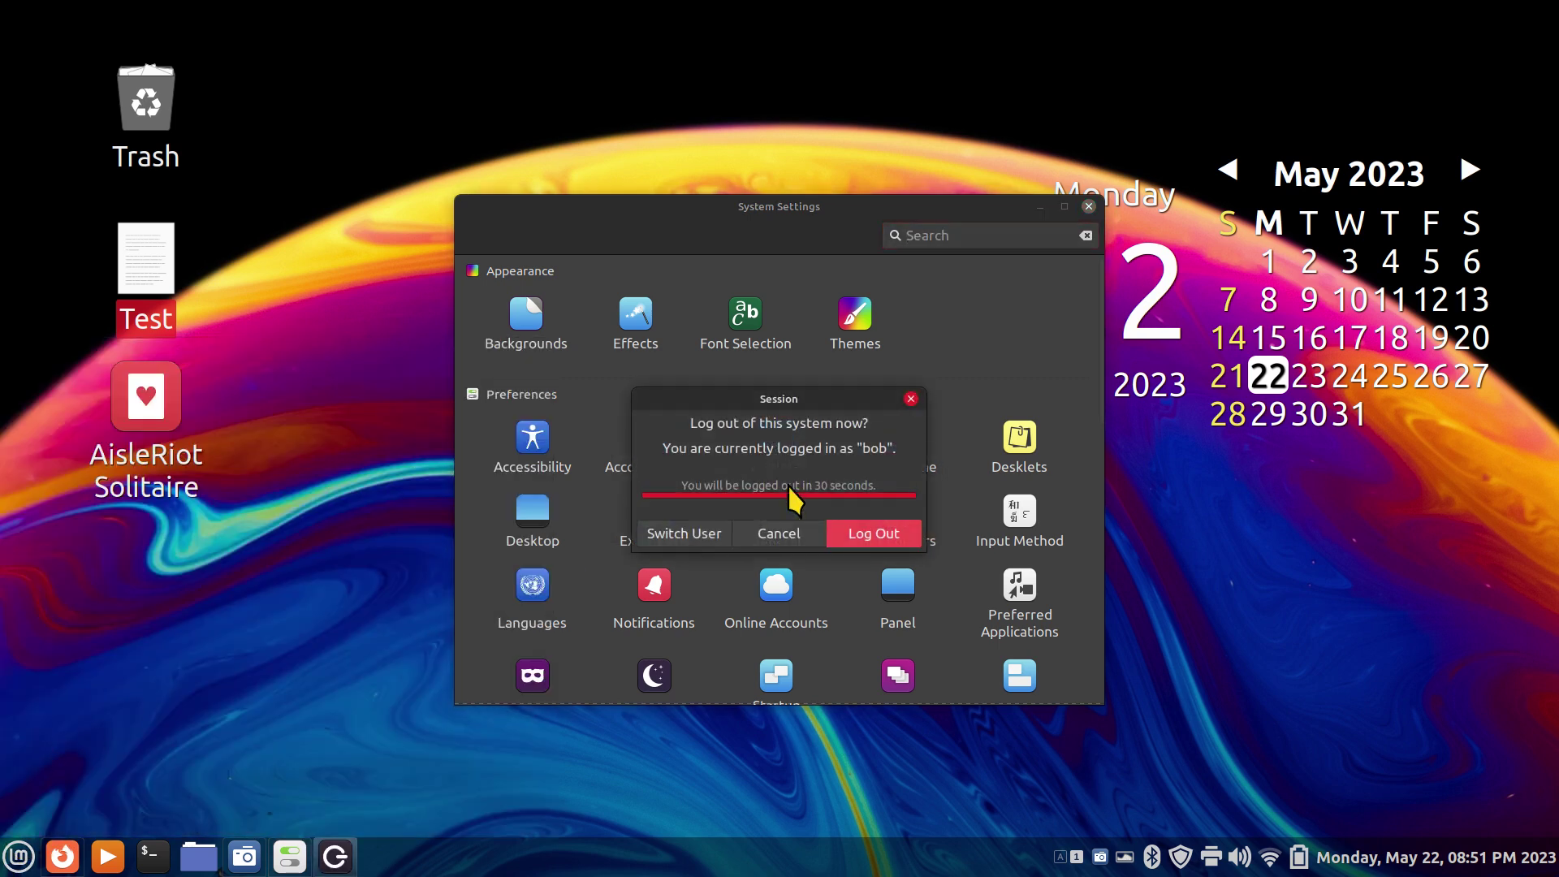
left_click(773, 536)
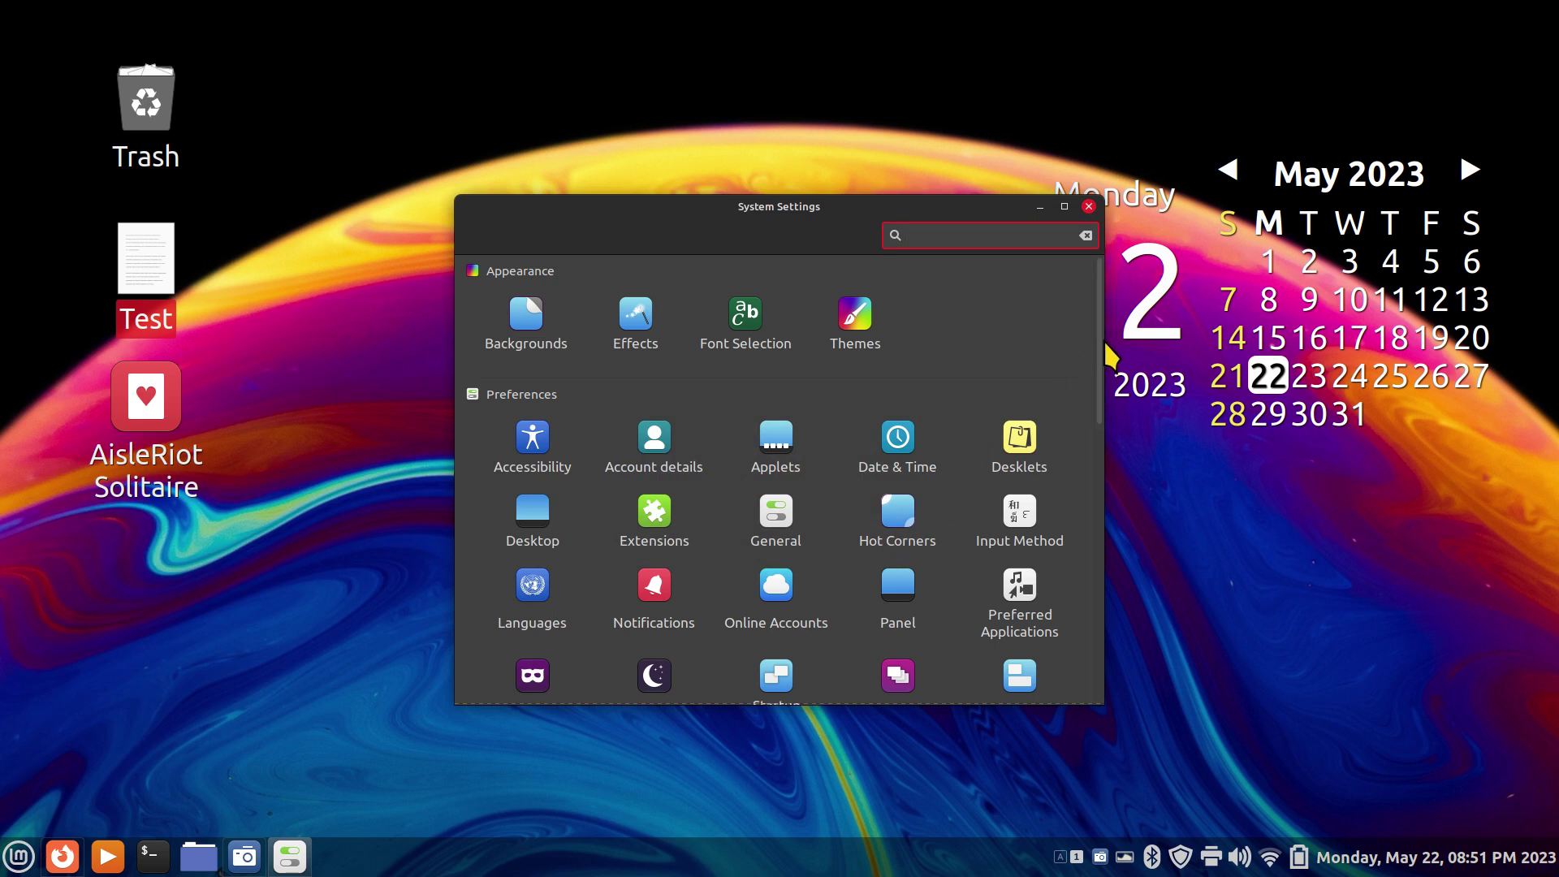
Open Login Window under Administration and authenticate with the administrator password.
scroll(1098, 366, "down", 1)
left_click_drag(1097, 365, 1058, 649)
left_click(774, 542)
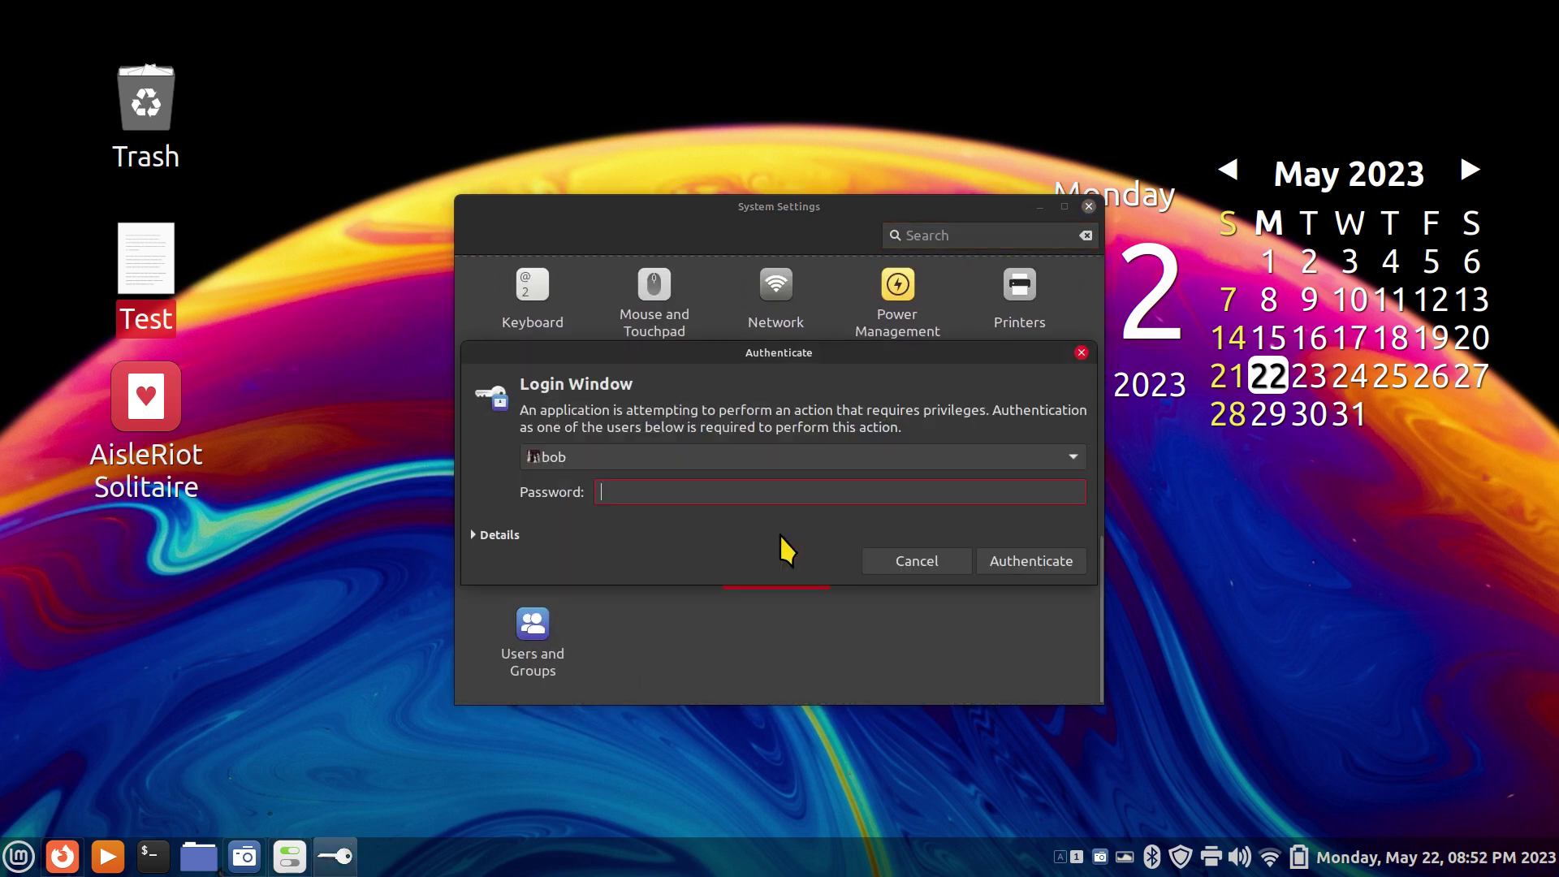
type("••••••••••")
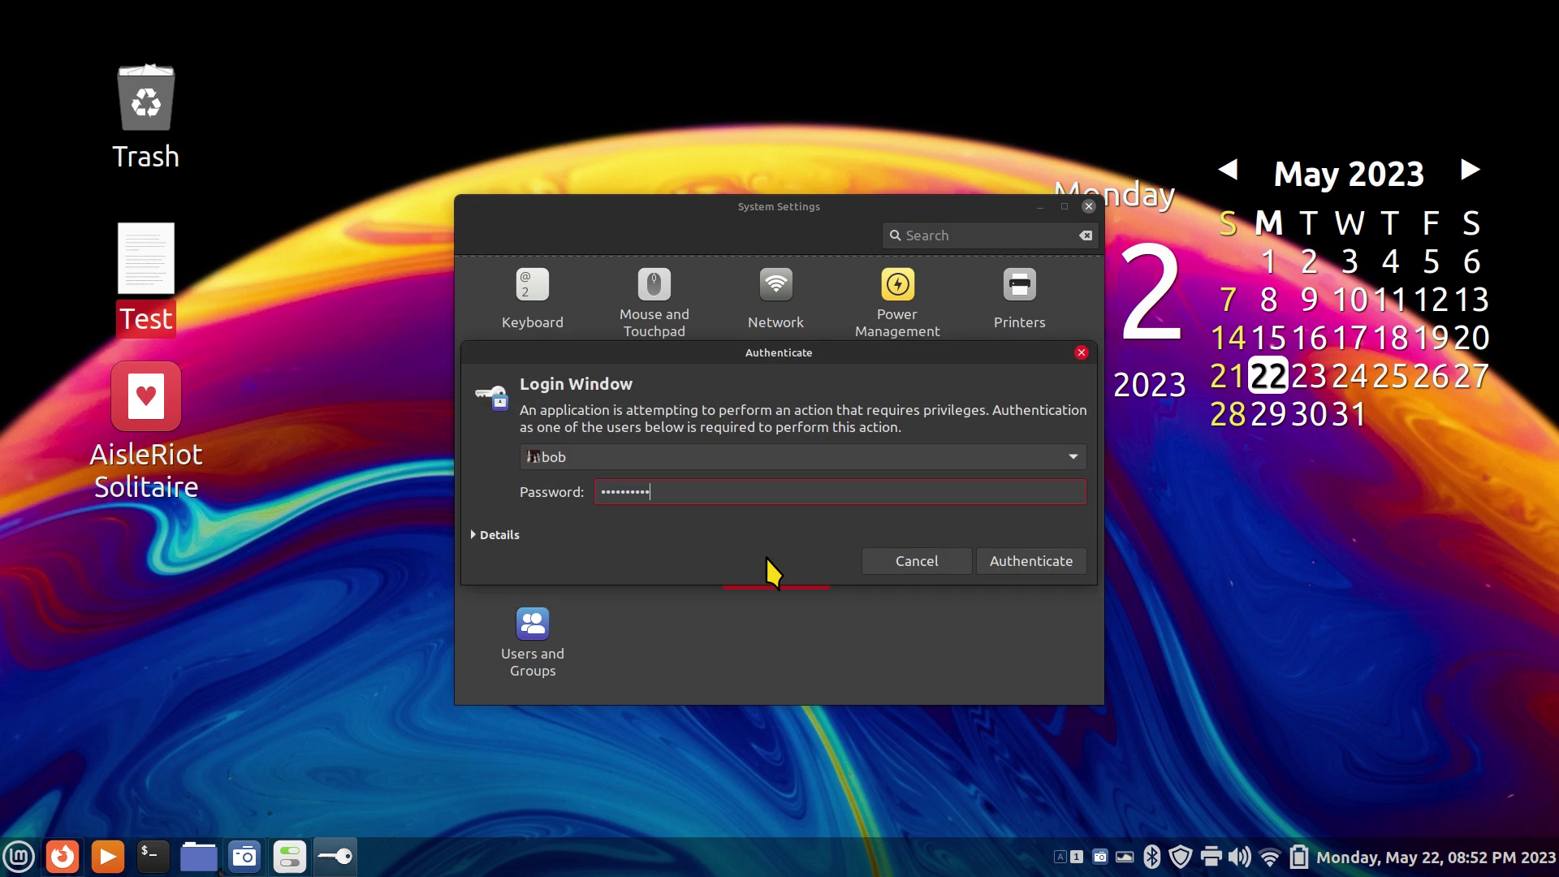
left_click(1027, 560)
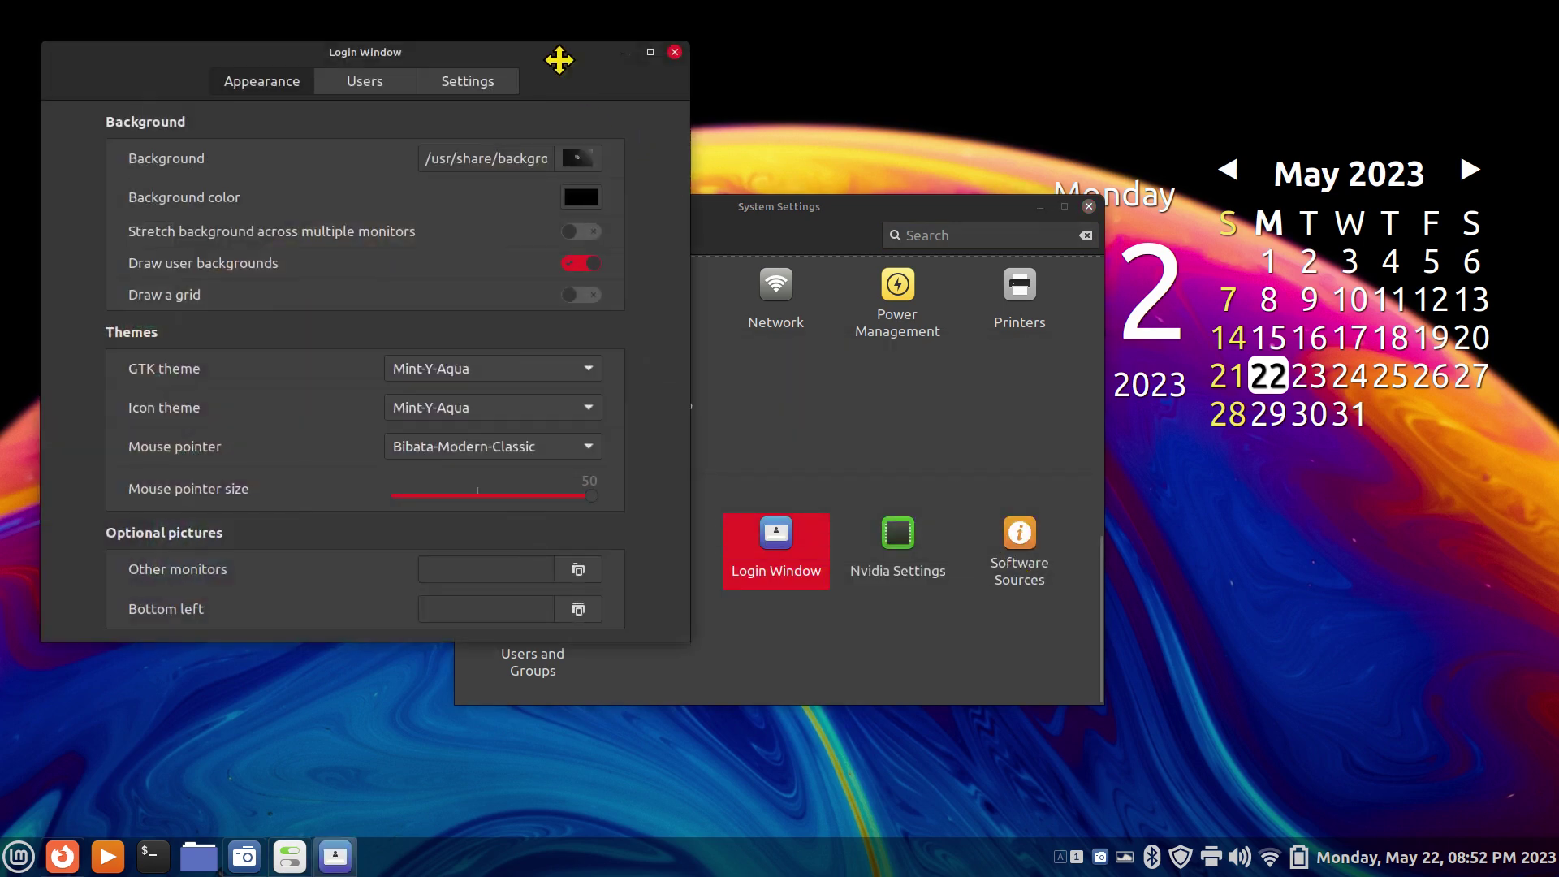
Enlarge the login screen pointer to size 50 and choose the Bibata-Modern-Classic pointer theme.
left_click_drag(569, 64, 952, 198)
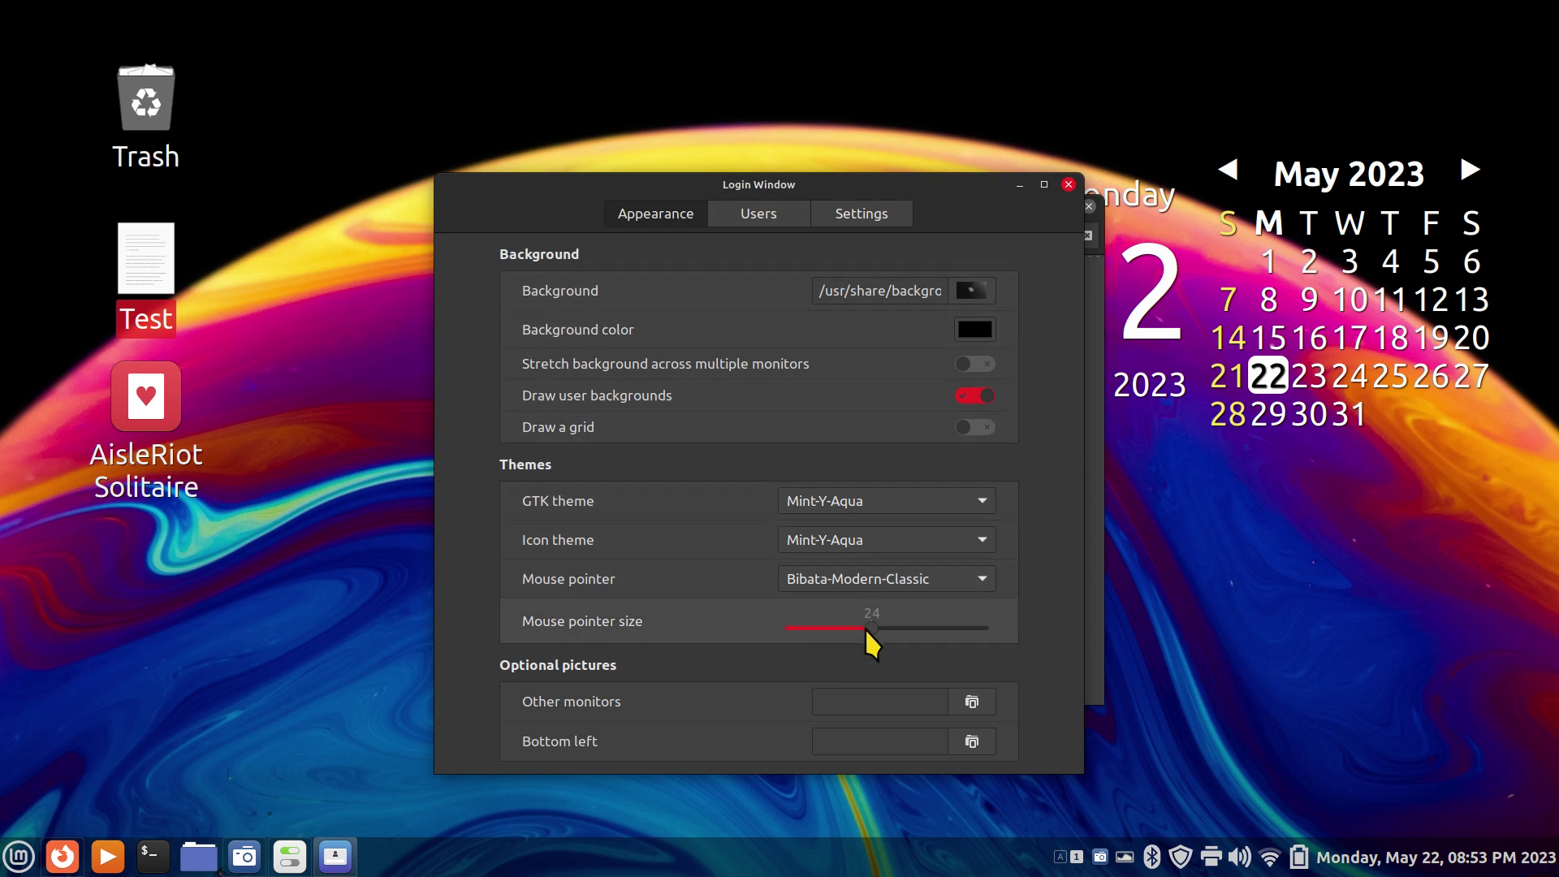
left_click_drag(872, 628, 986, 629)
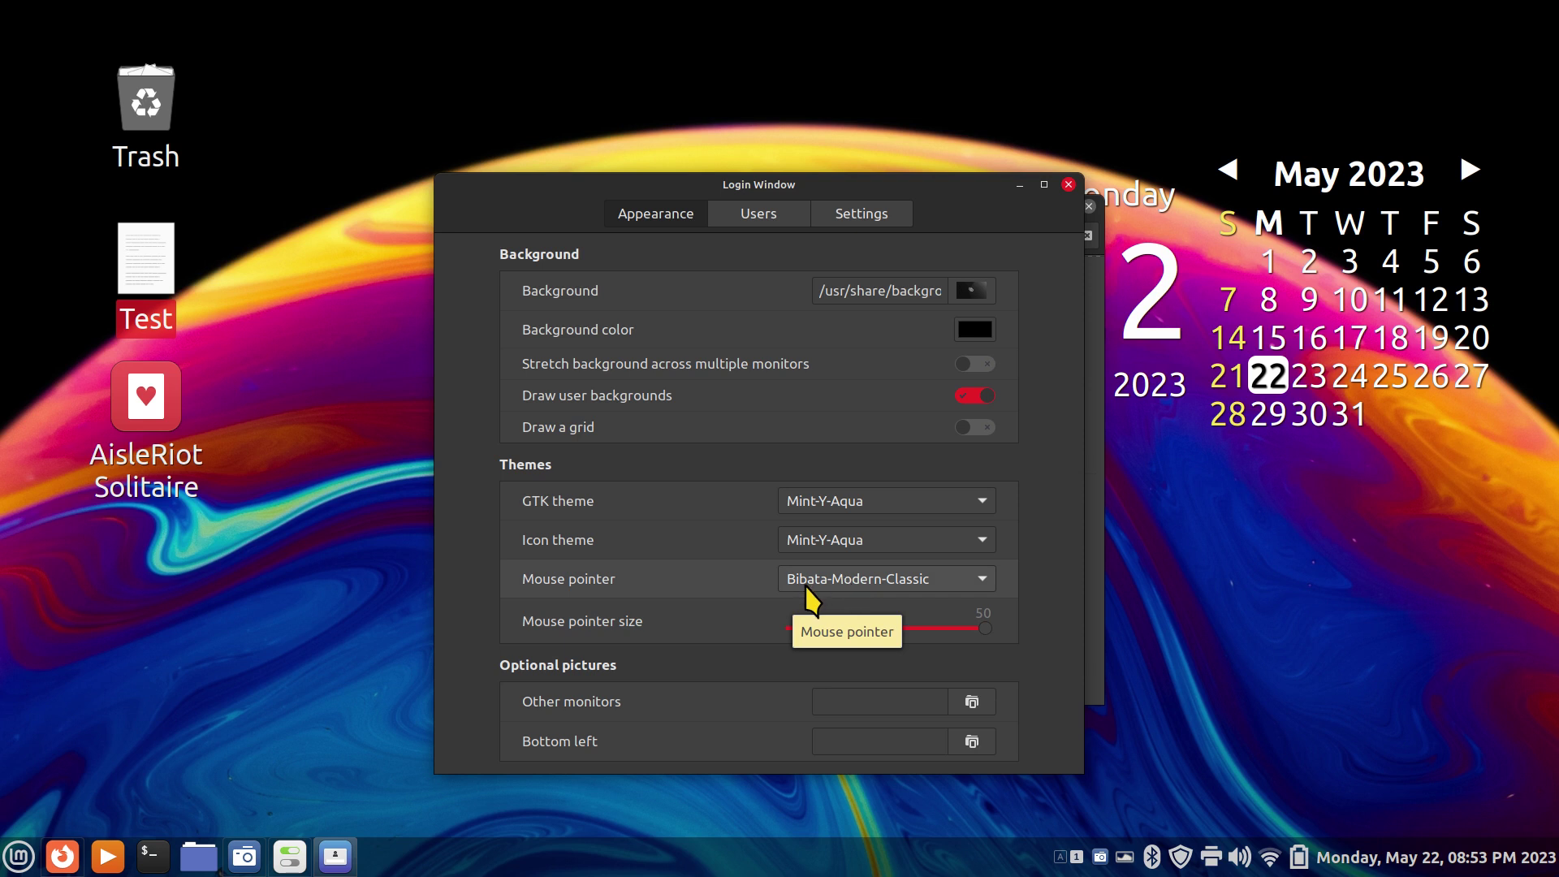
left_click(891, 582)
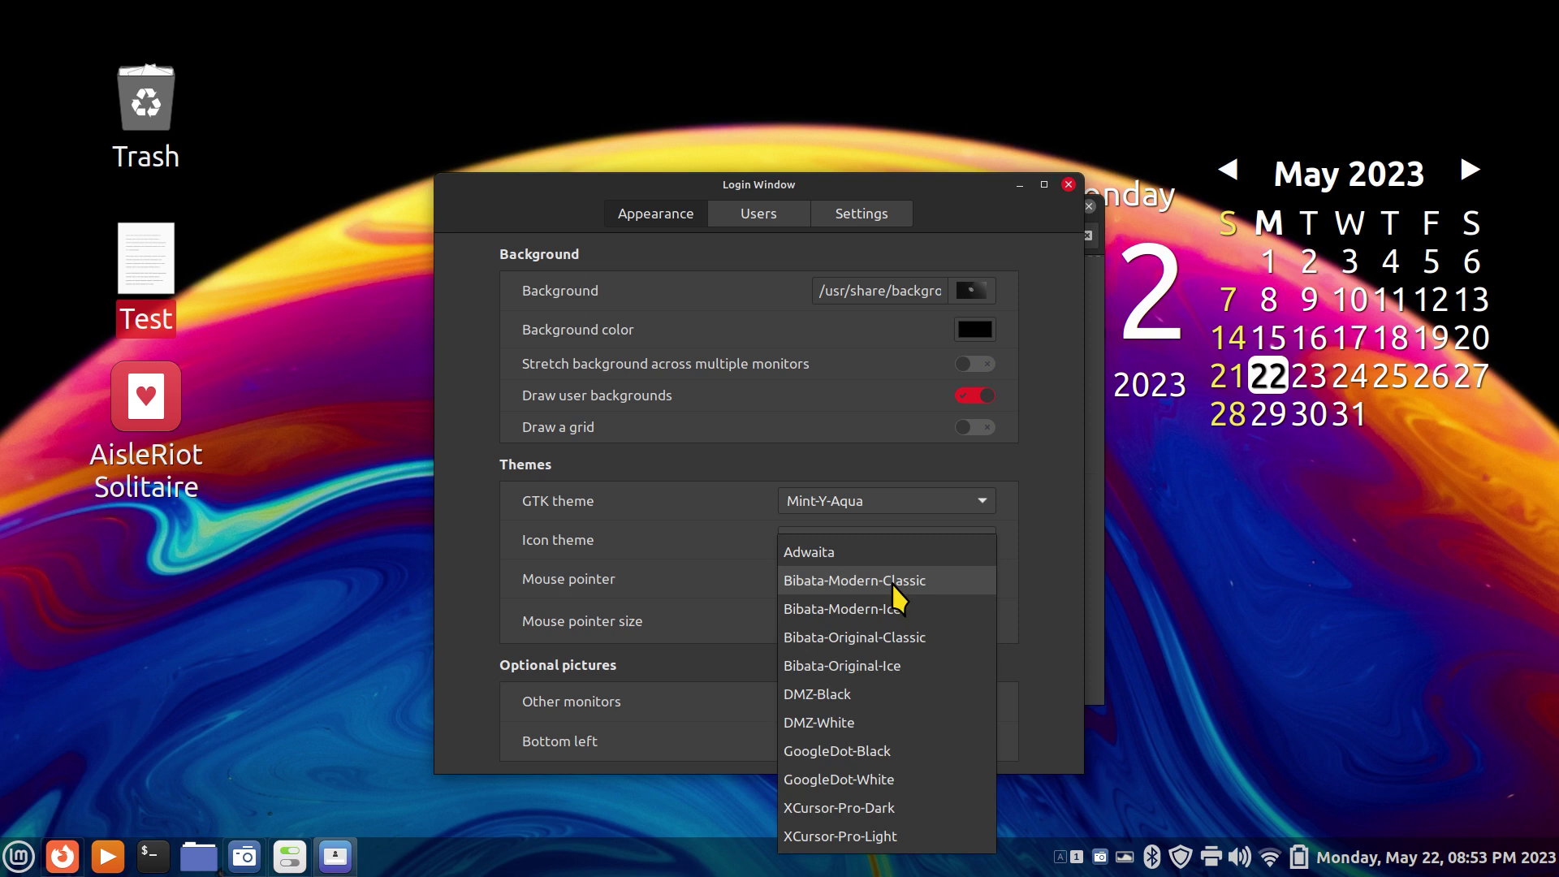
left_click(891, 583)
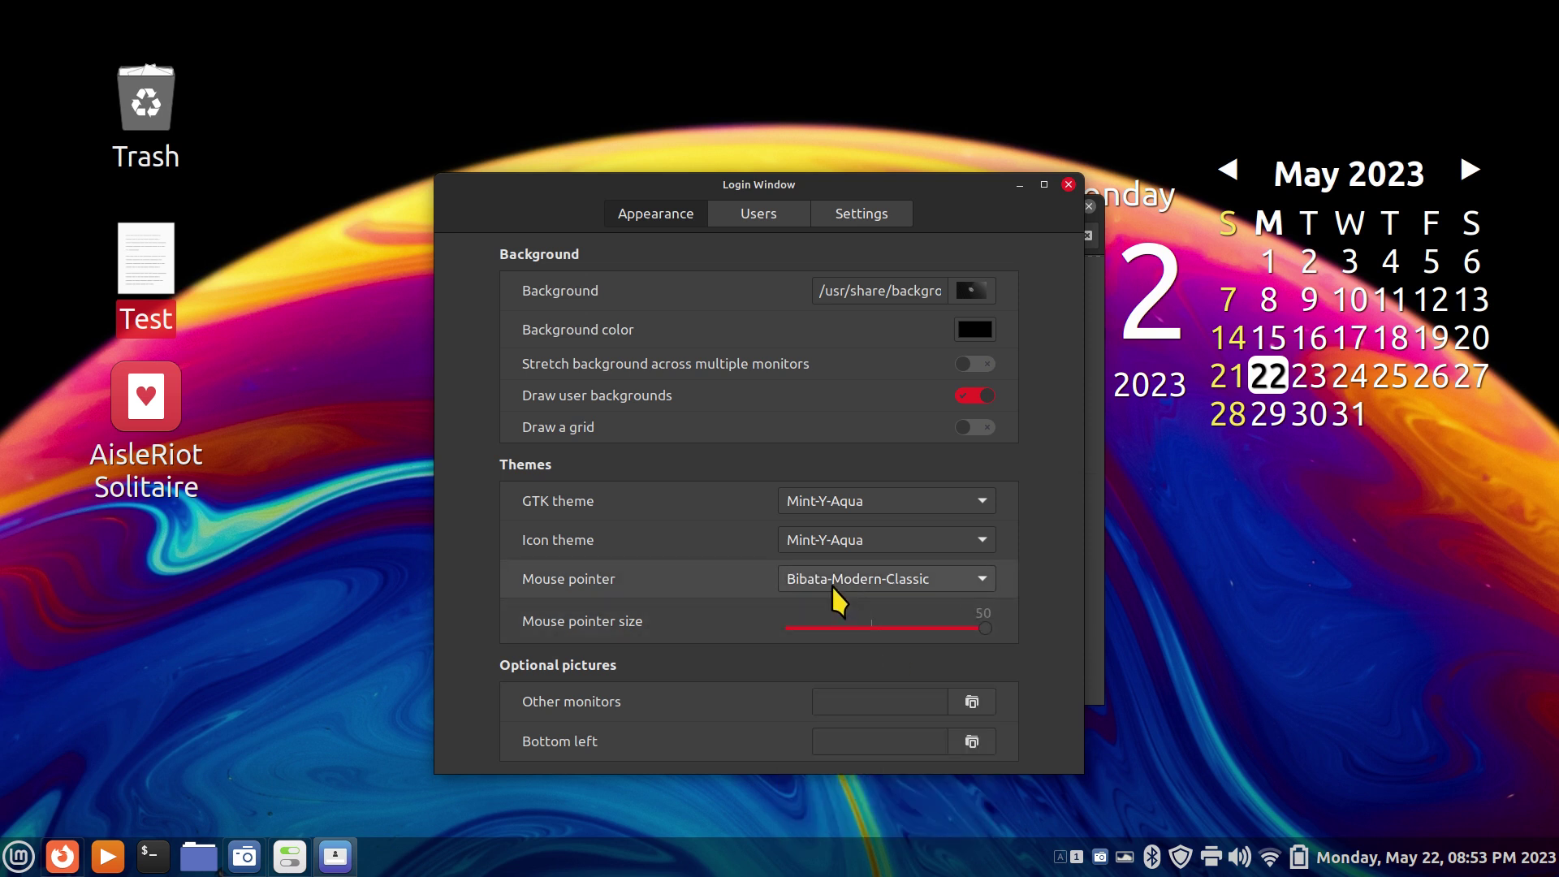
right_click(730, 867)
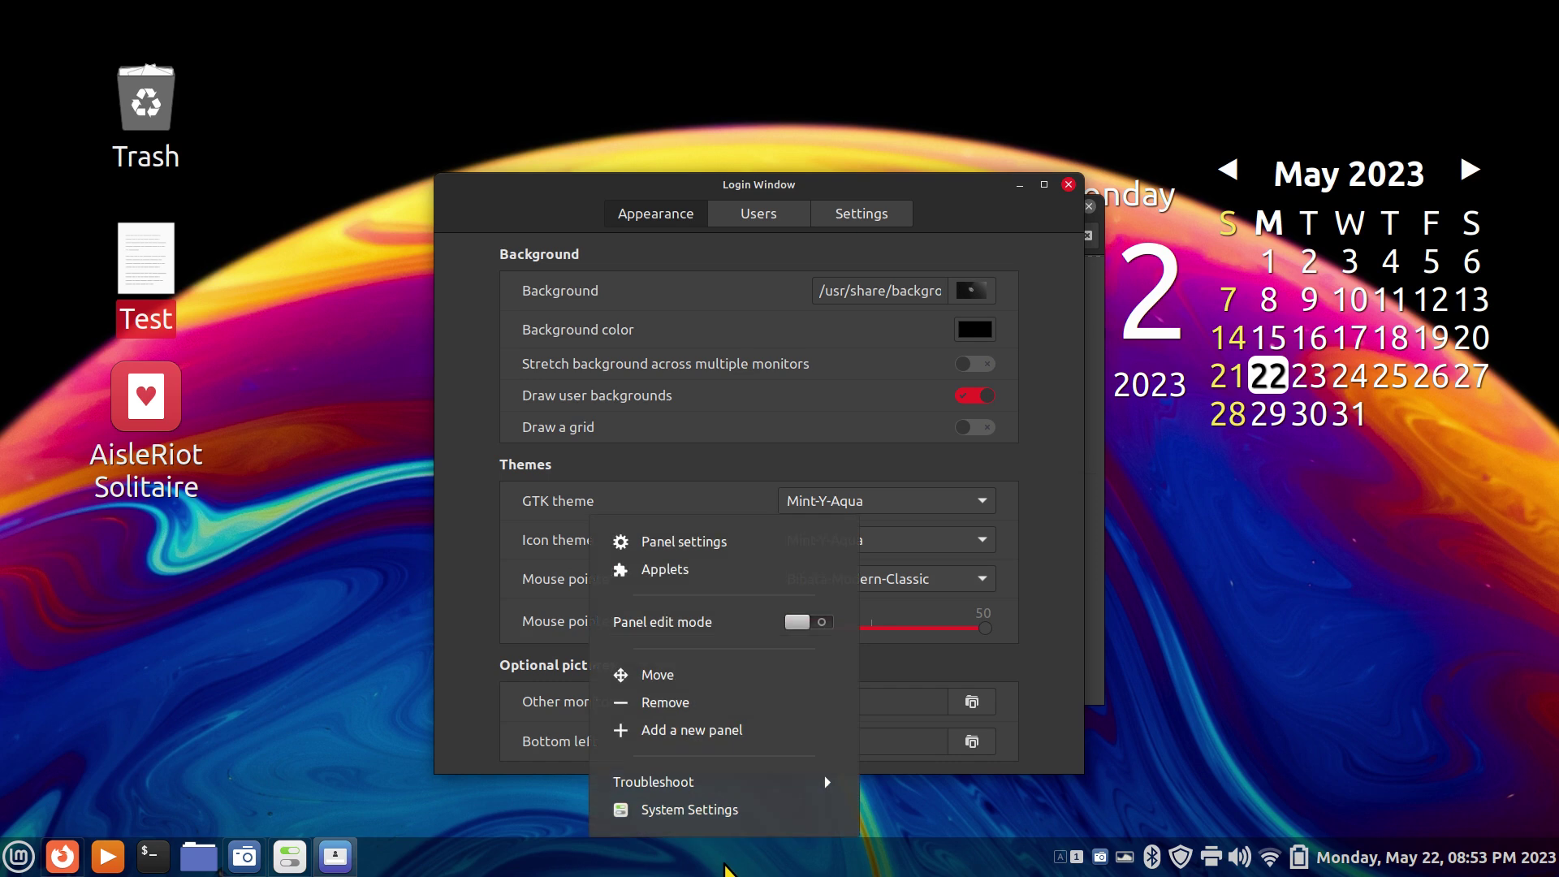
left_click(746, 811)
left_click(852, 315)
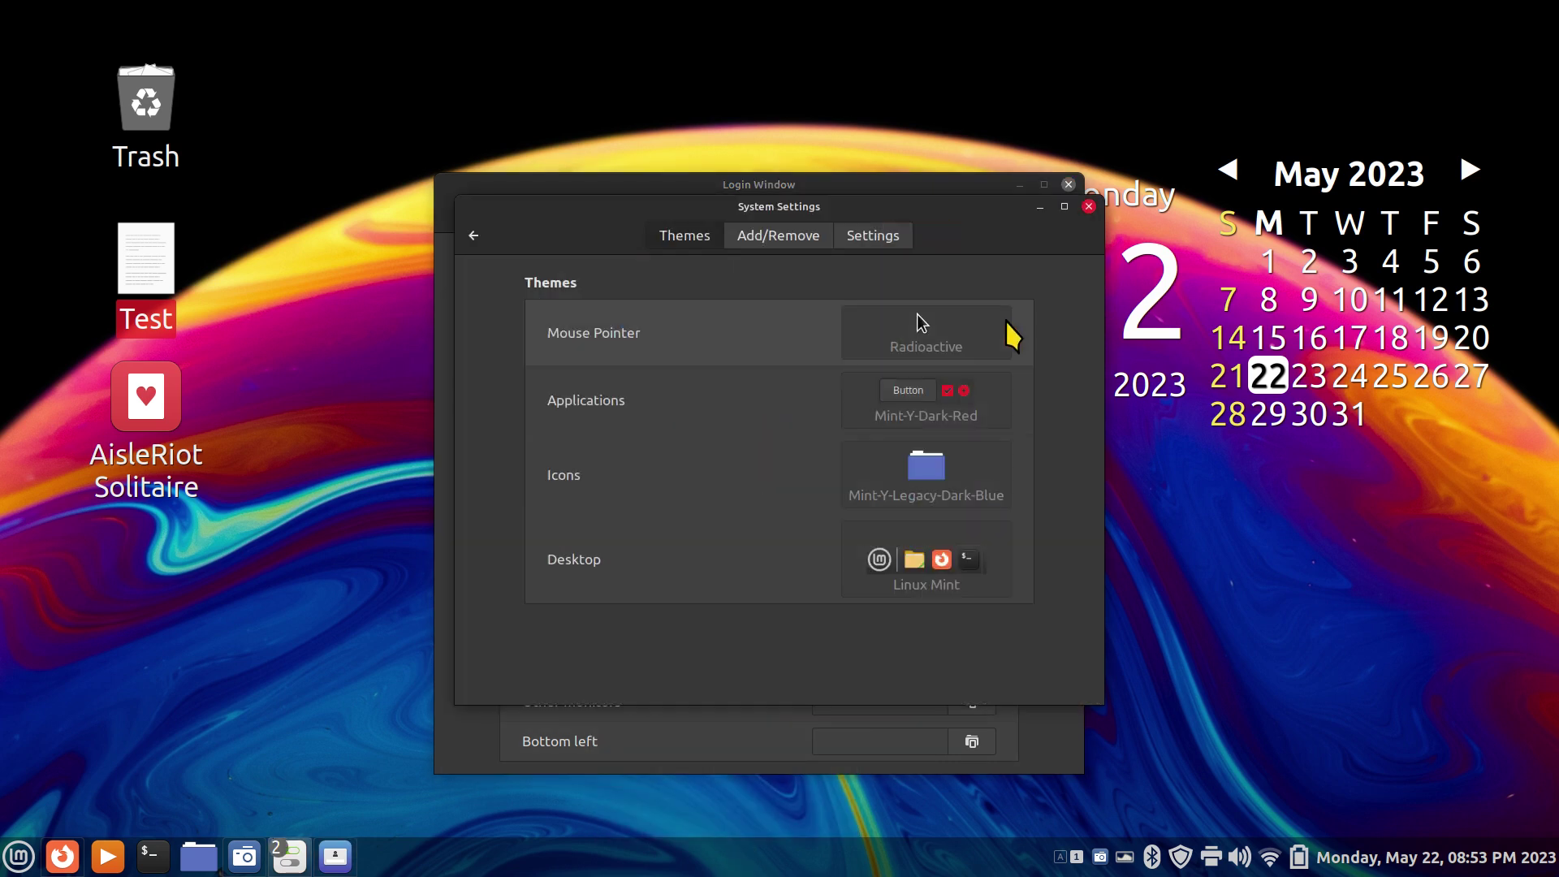
left_click(962, 329)
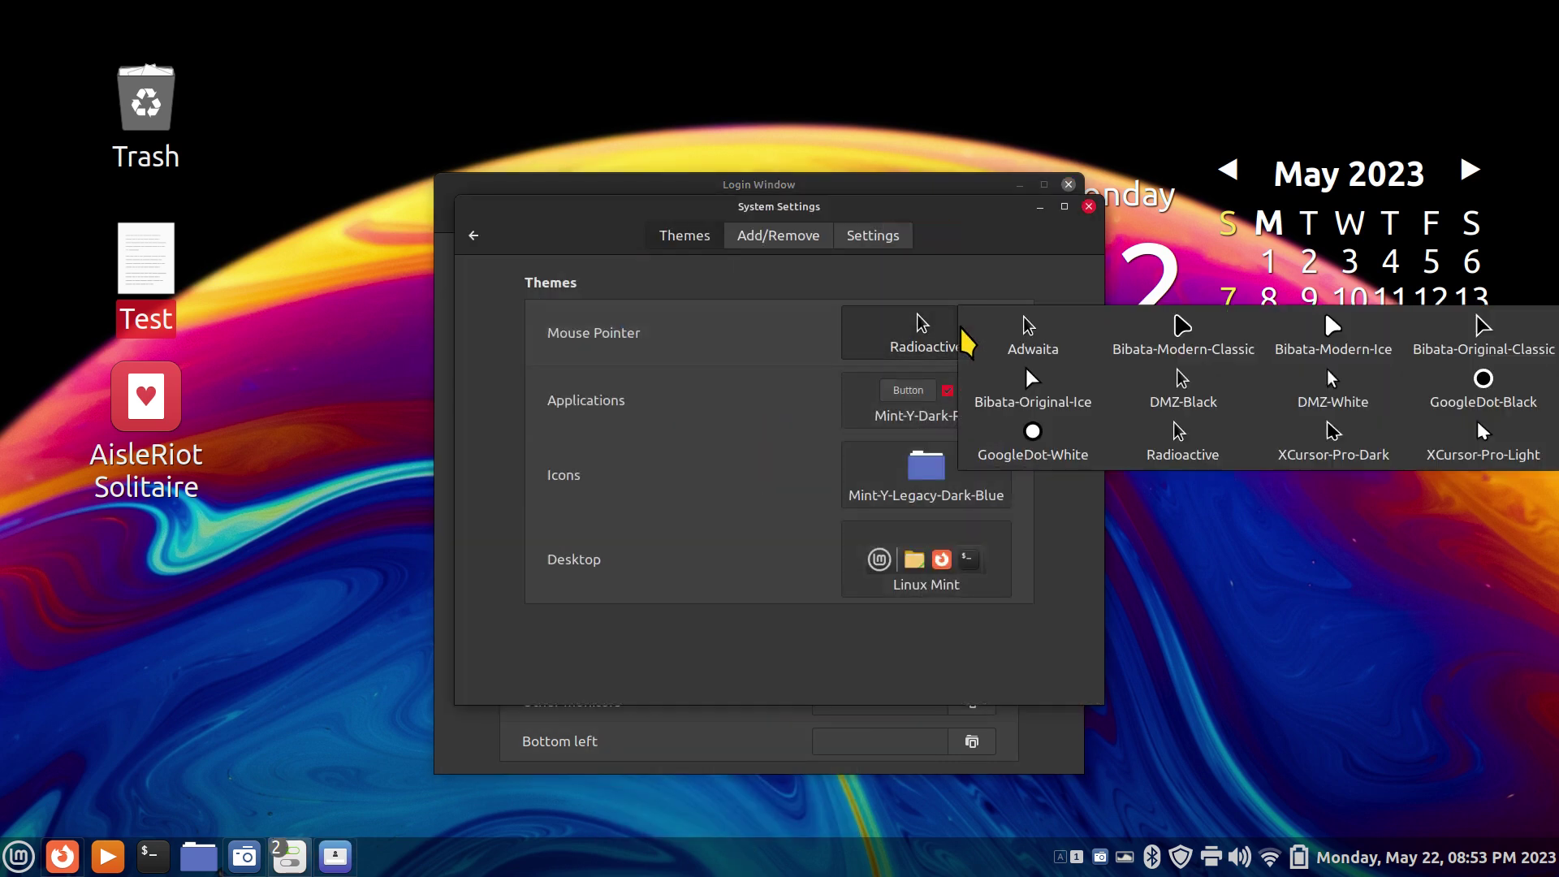
left_click(1156, 338)
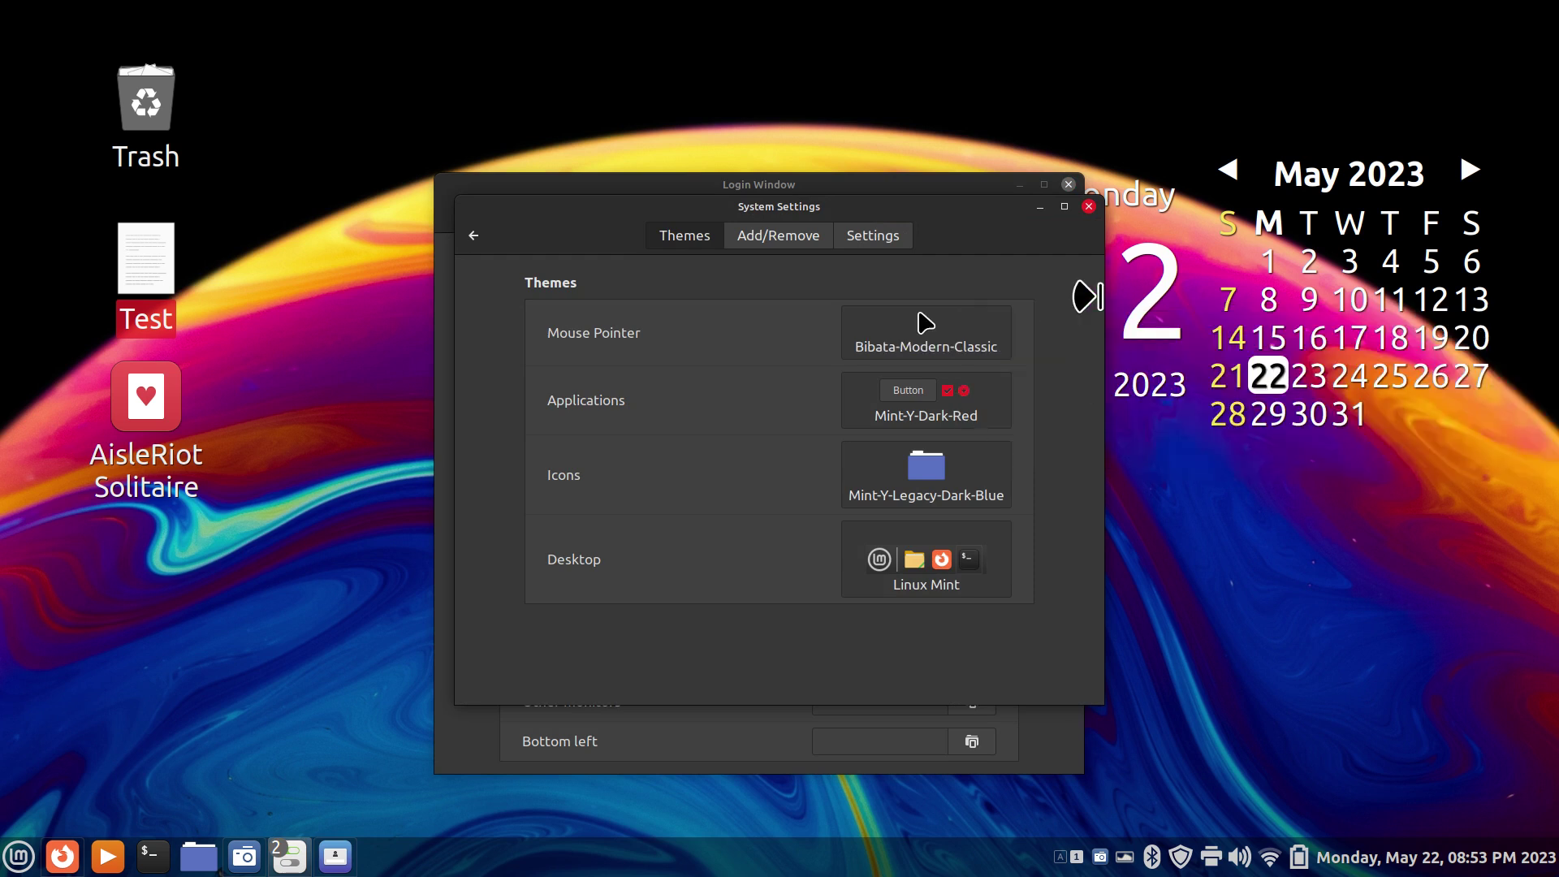
left_click(1089, 206)
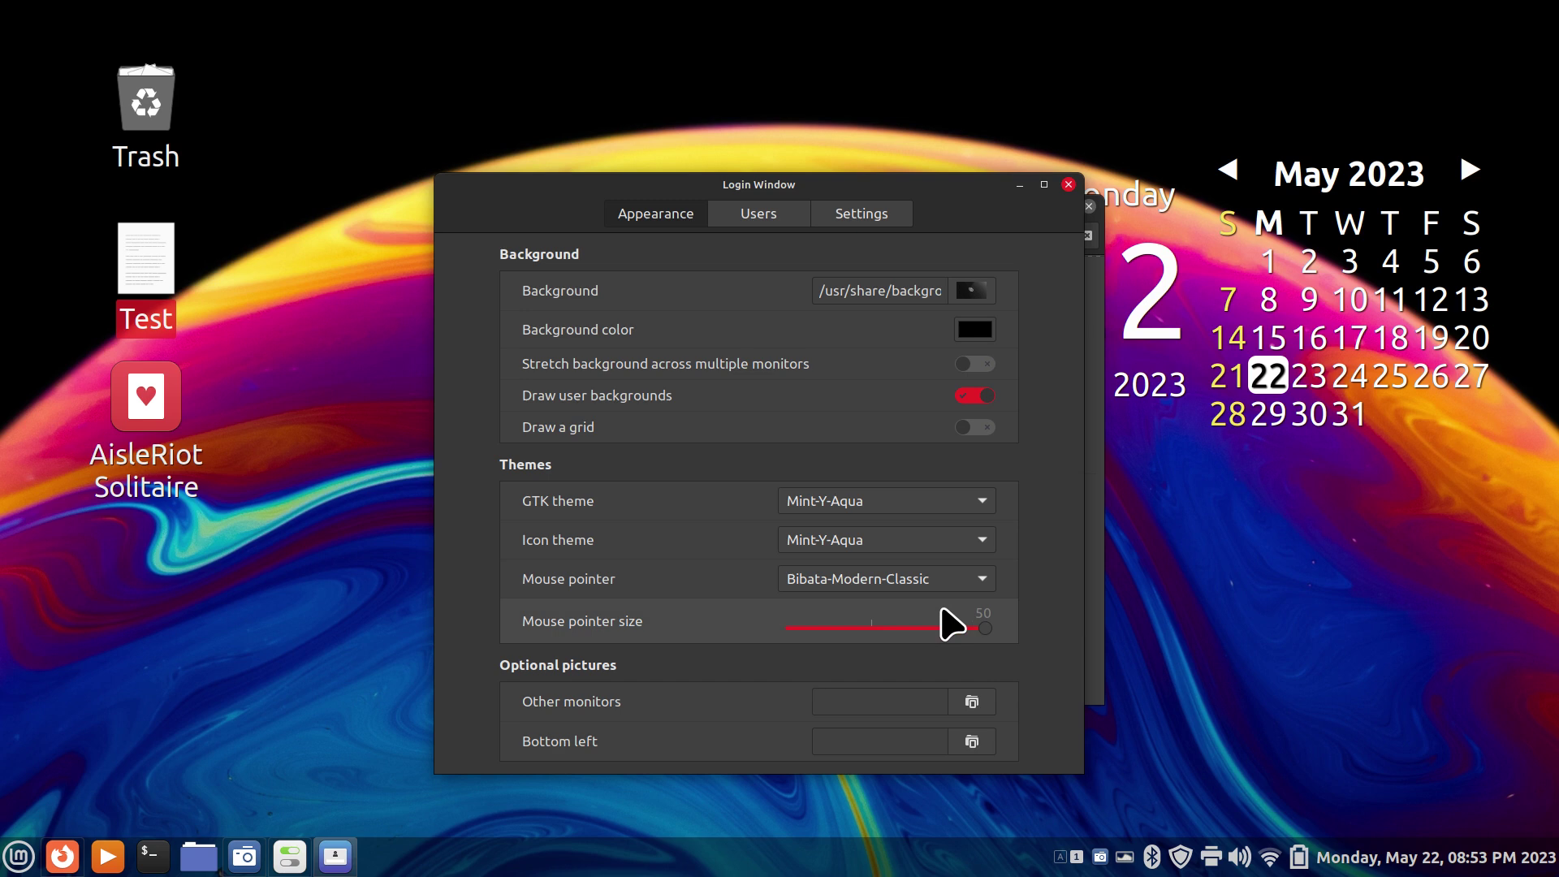
right_click(793, 857)
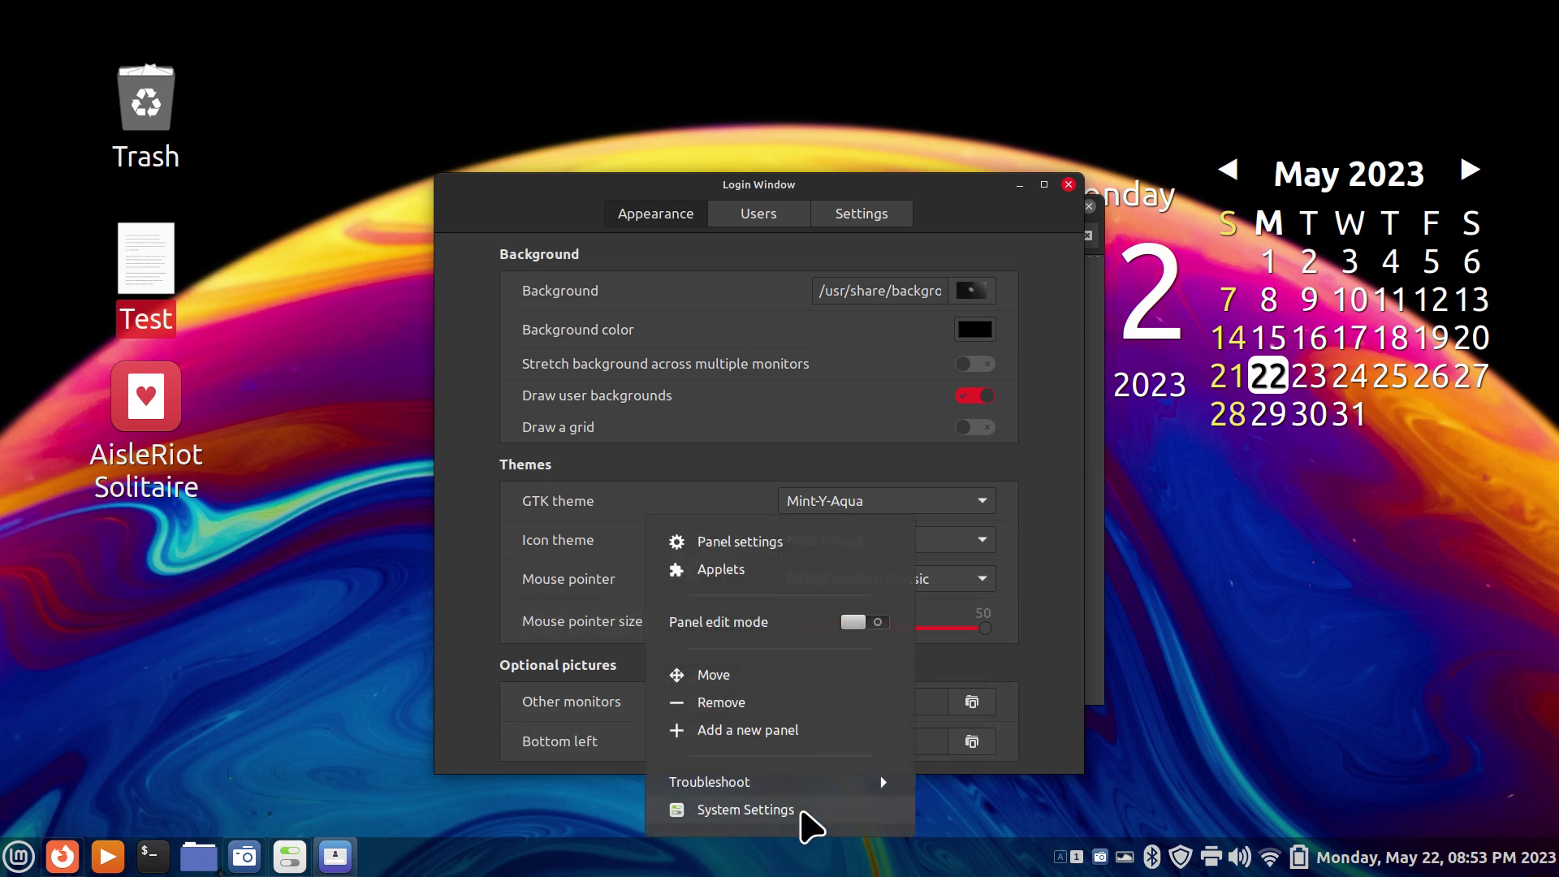
left_click(795, 810)
left_click(852, 317)
left_click(947, 344)
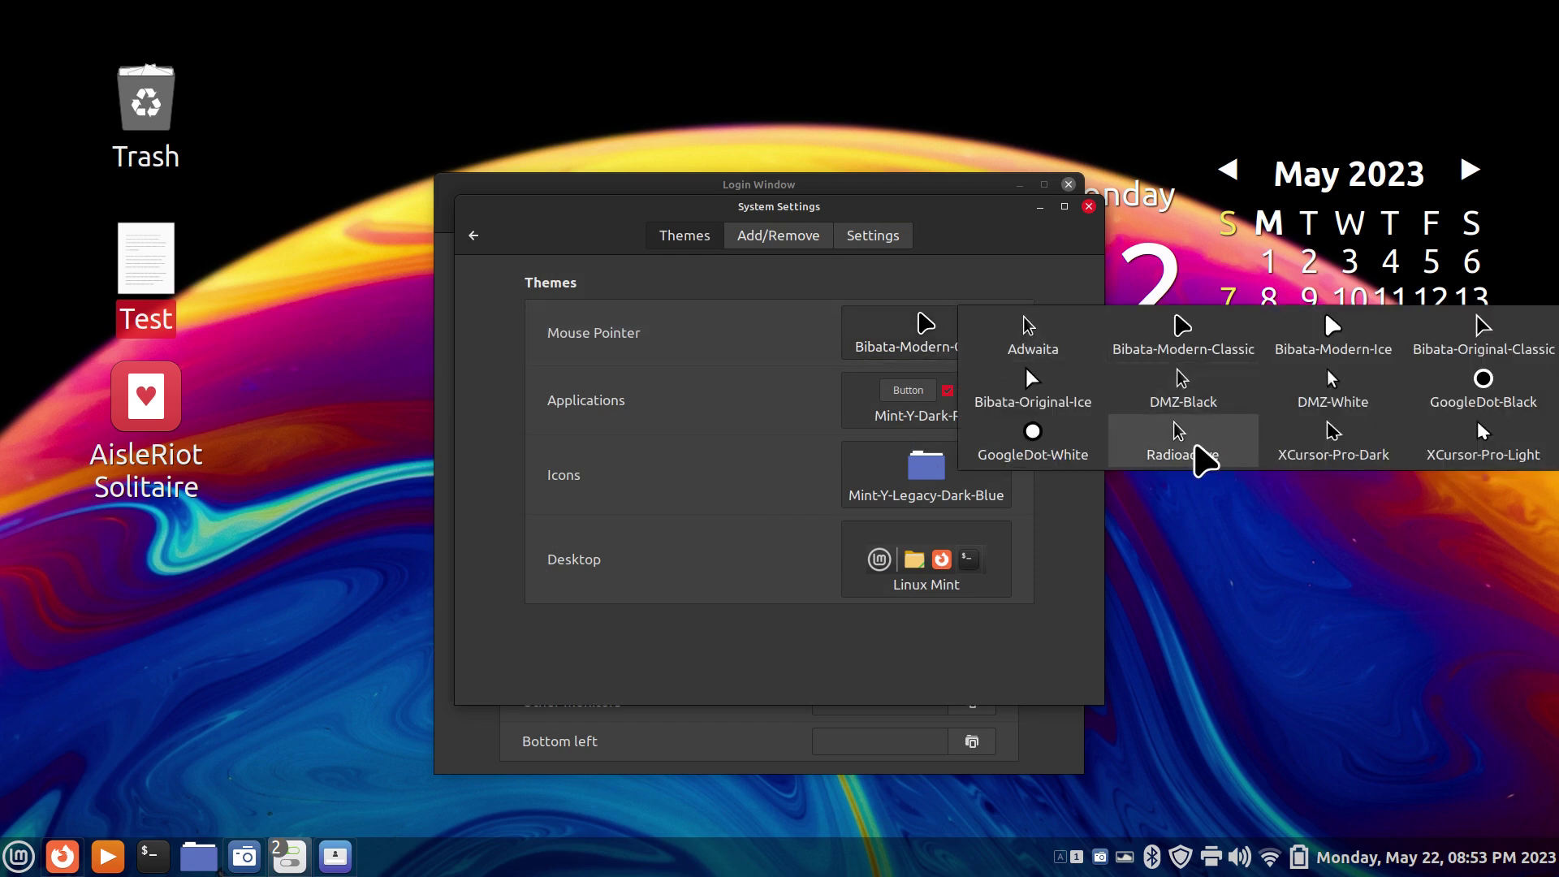
left_click(1197, 445)
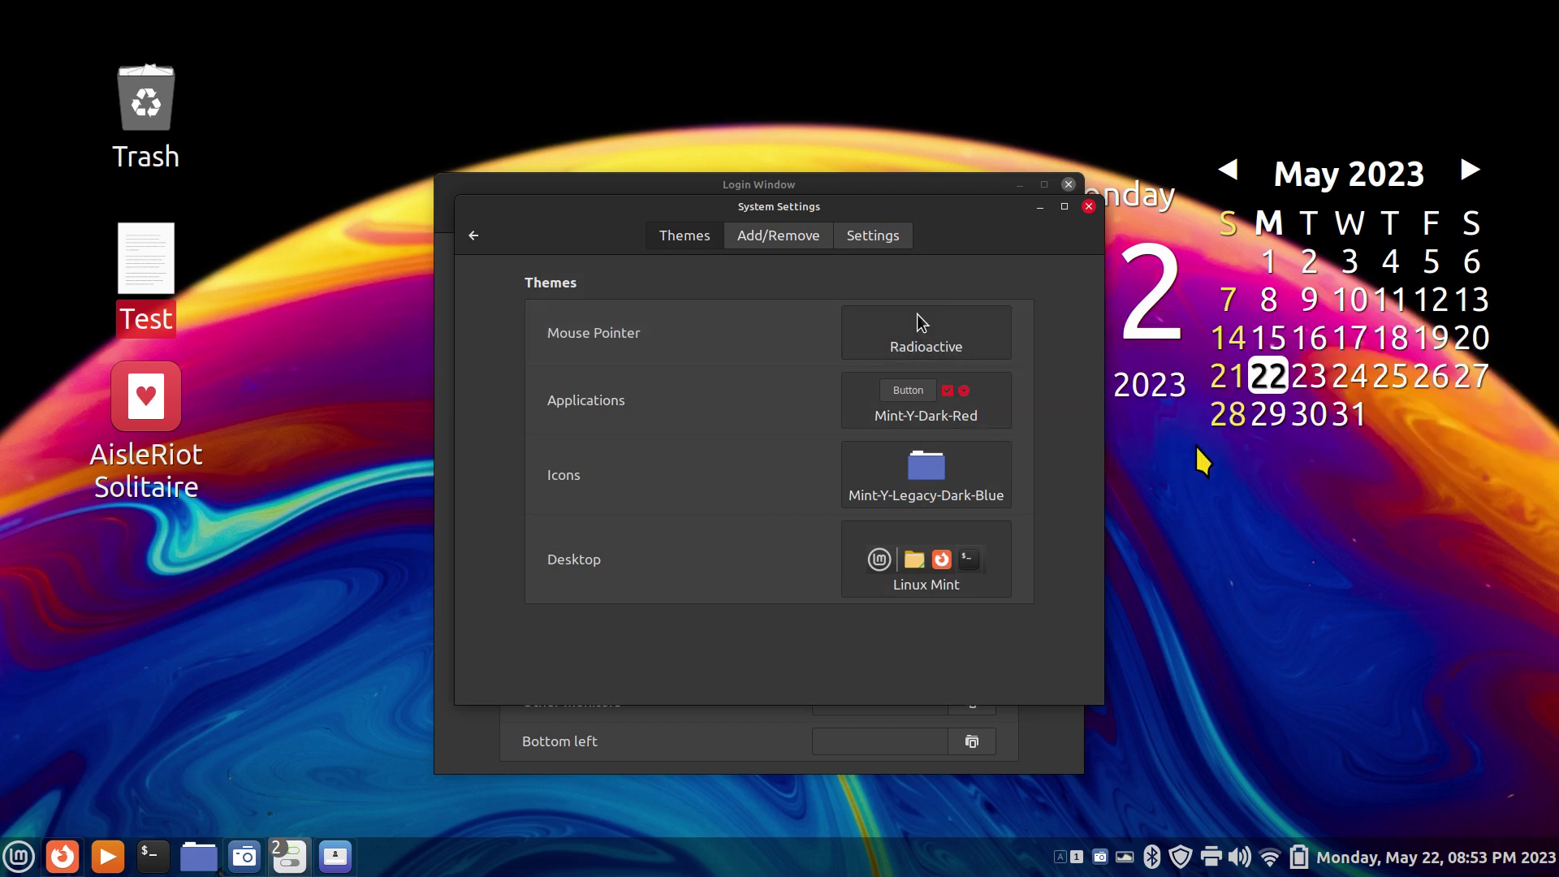
left_click(1089, 206)
left_click(870, 578)
left_click(869, 578)
left_click(869, 579)
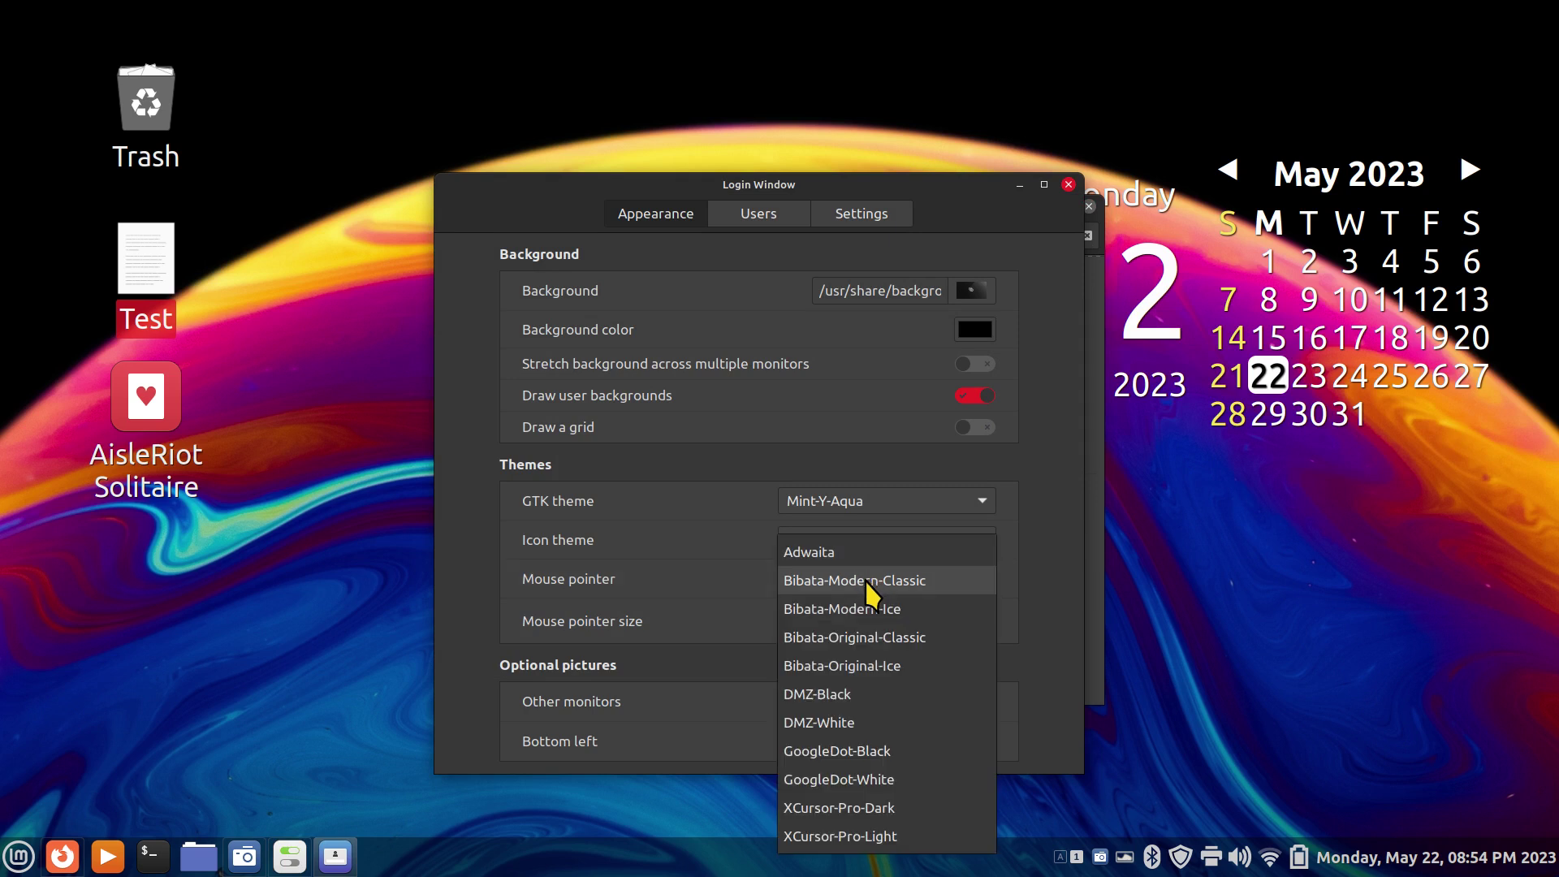
Leave the pointer theme list unchanged and show the Login Window's Users page.
left_click(1055, 554)
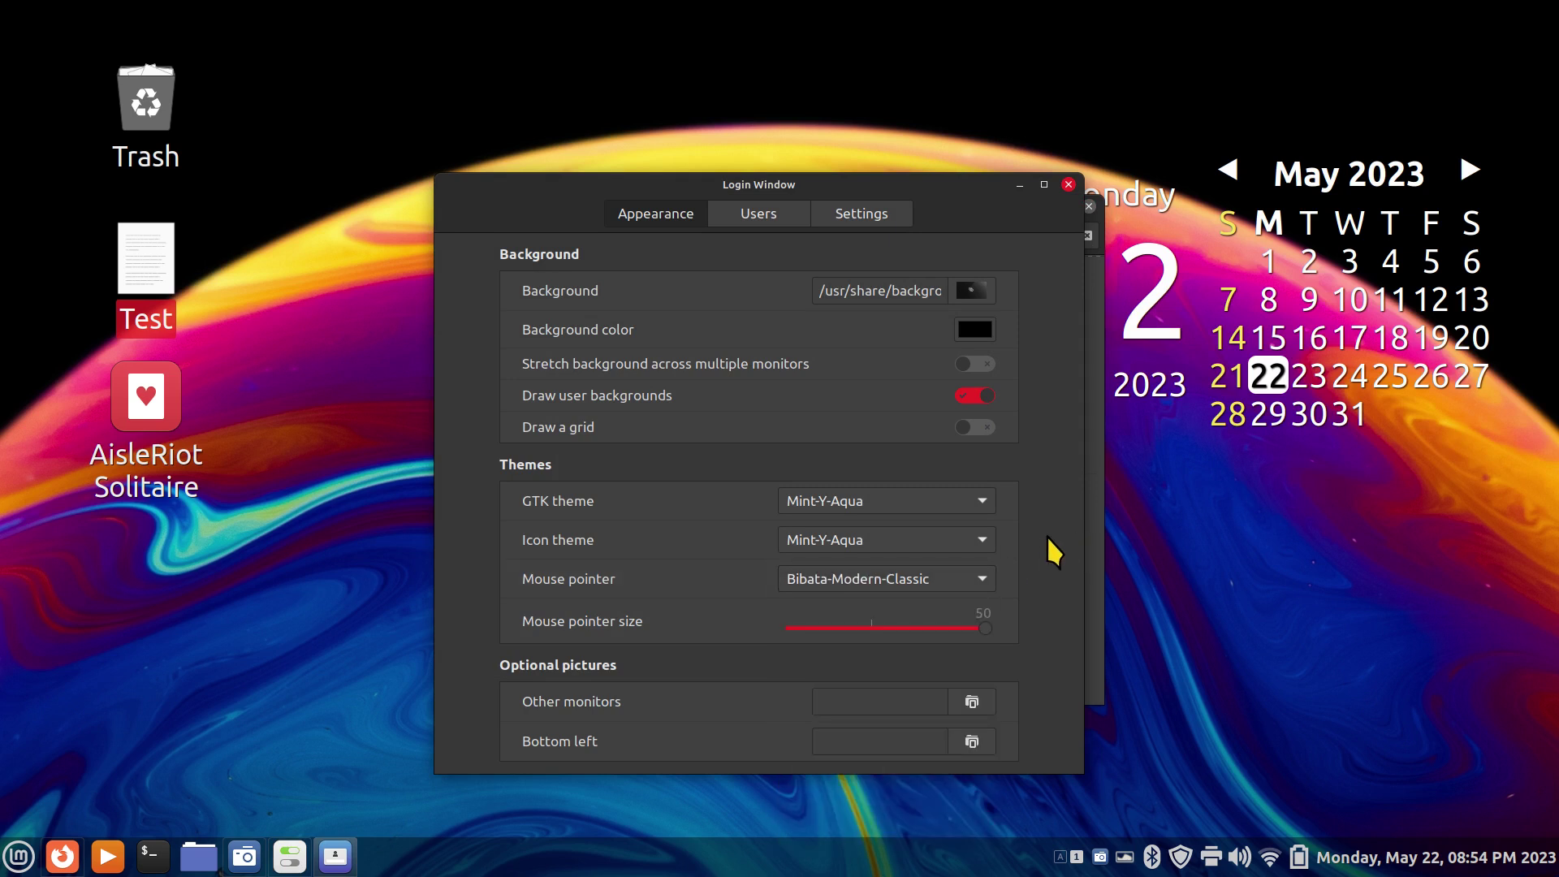
left_click(752, 214)
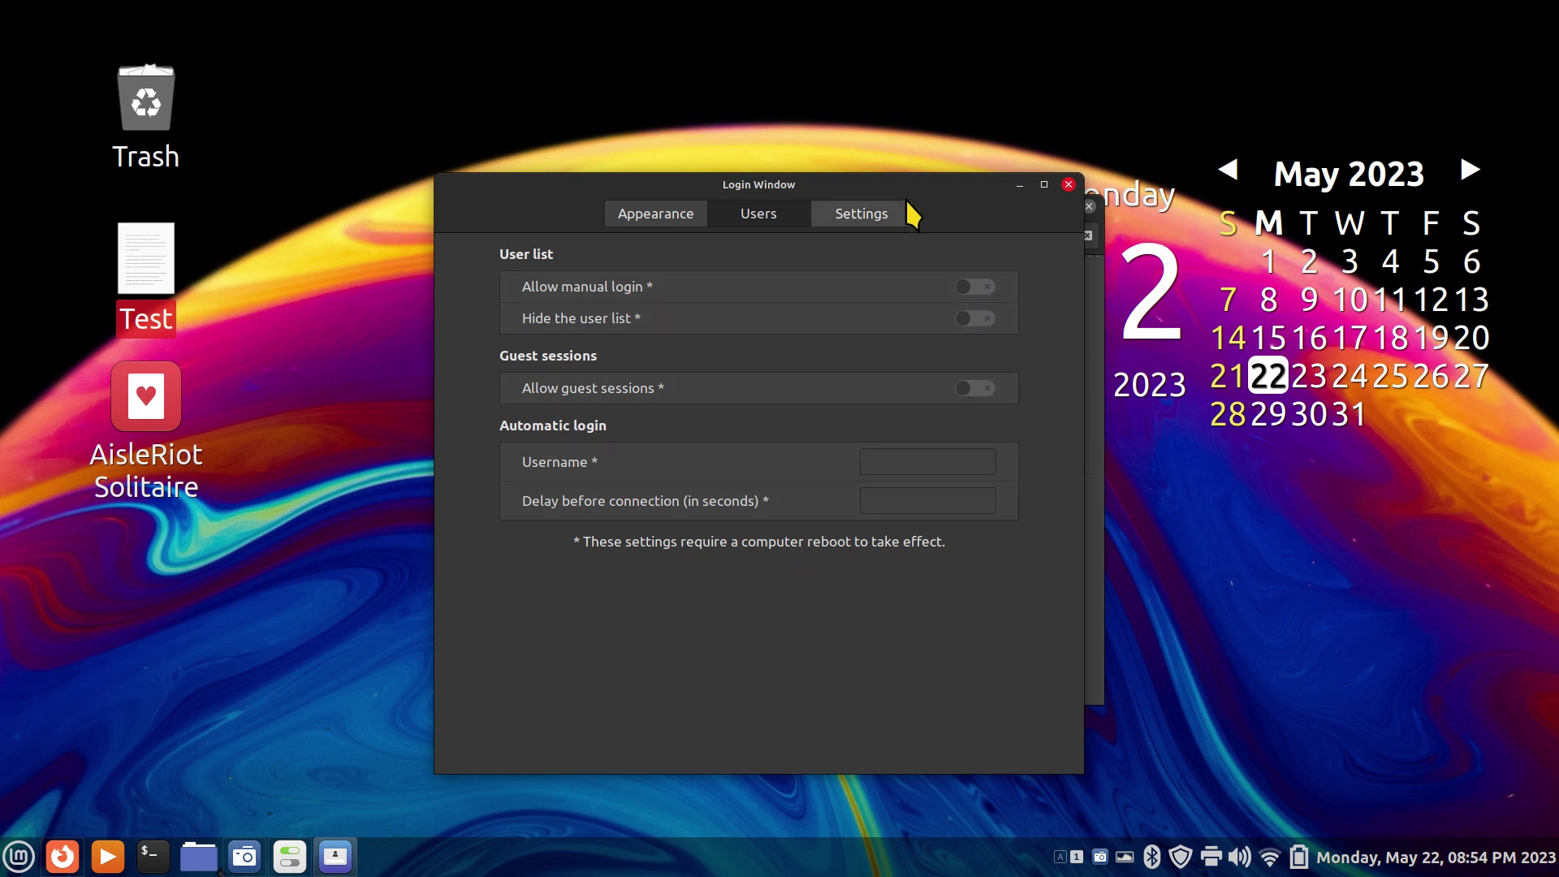
Show the Login Window Settings page and keep HiDPI support on Auto.
left_click(851, 214)
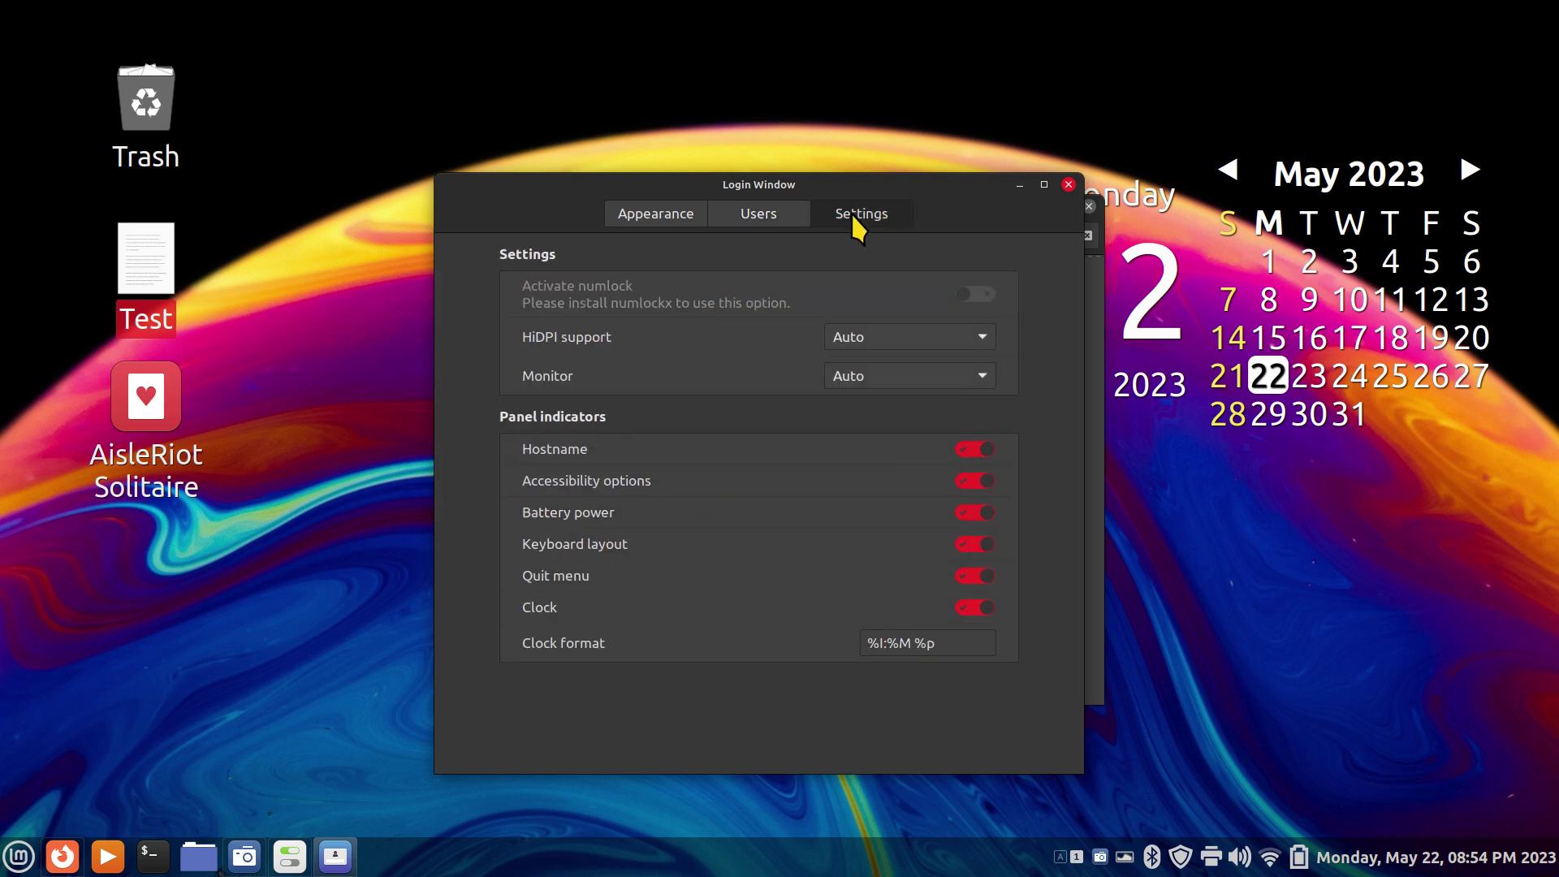
mouse_move(539, 354)
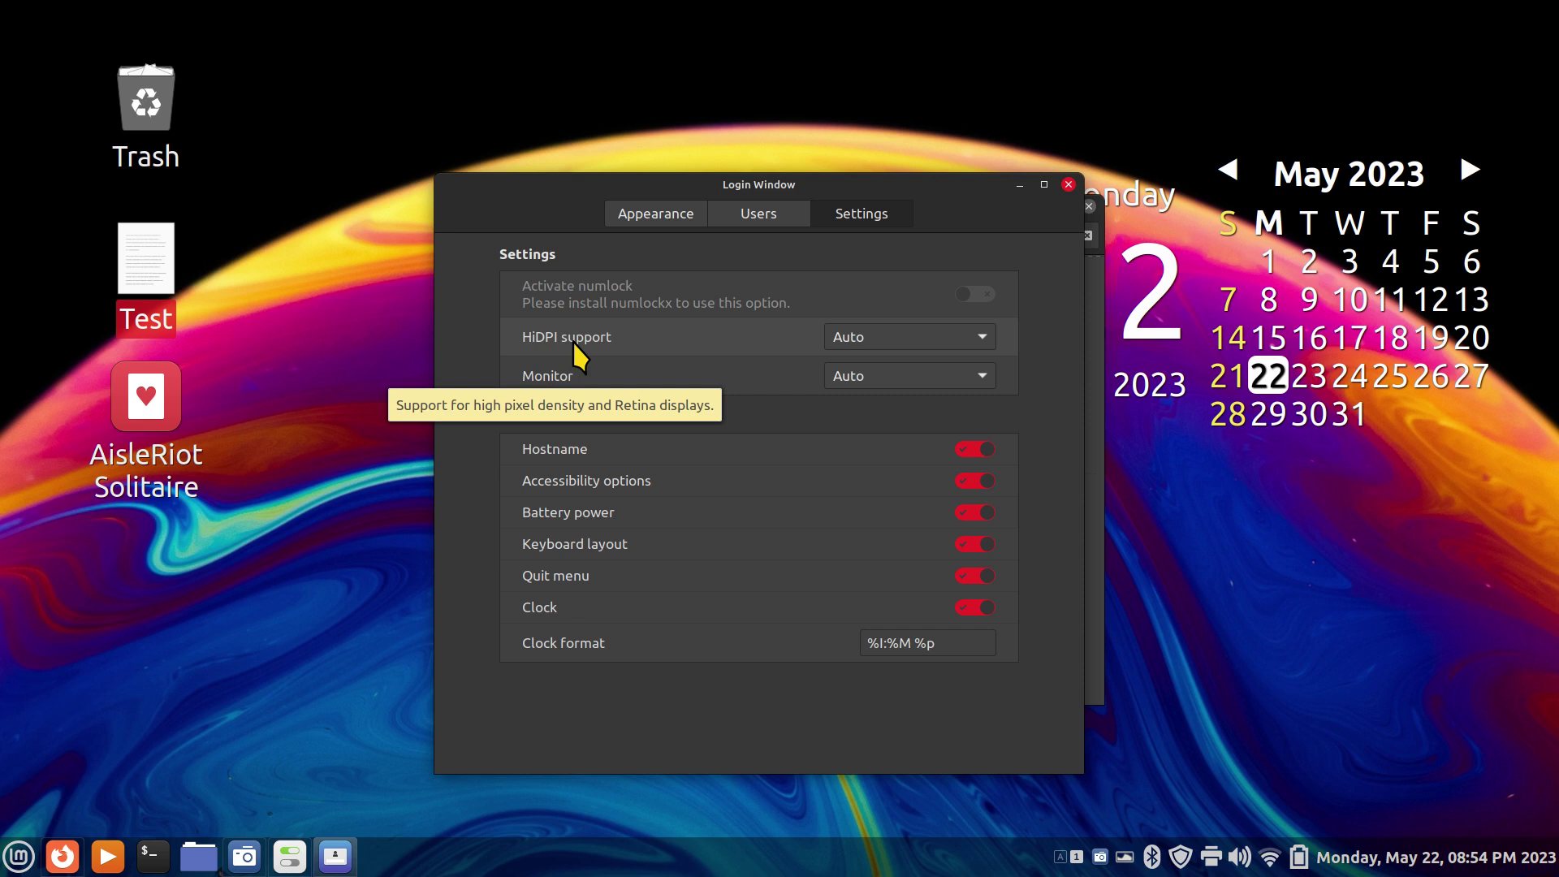
left_click(939, 358)
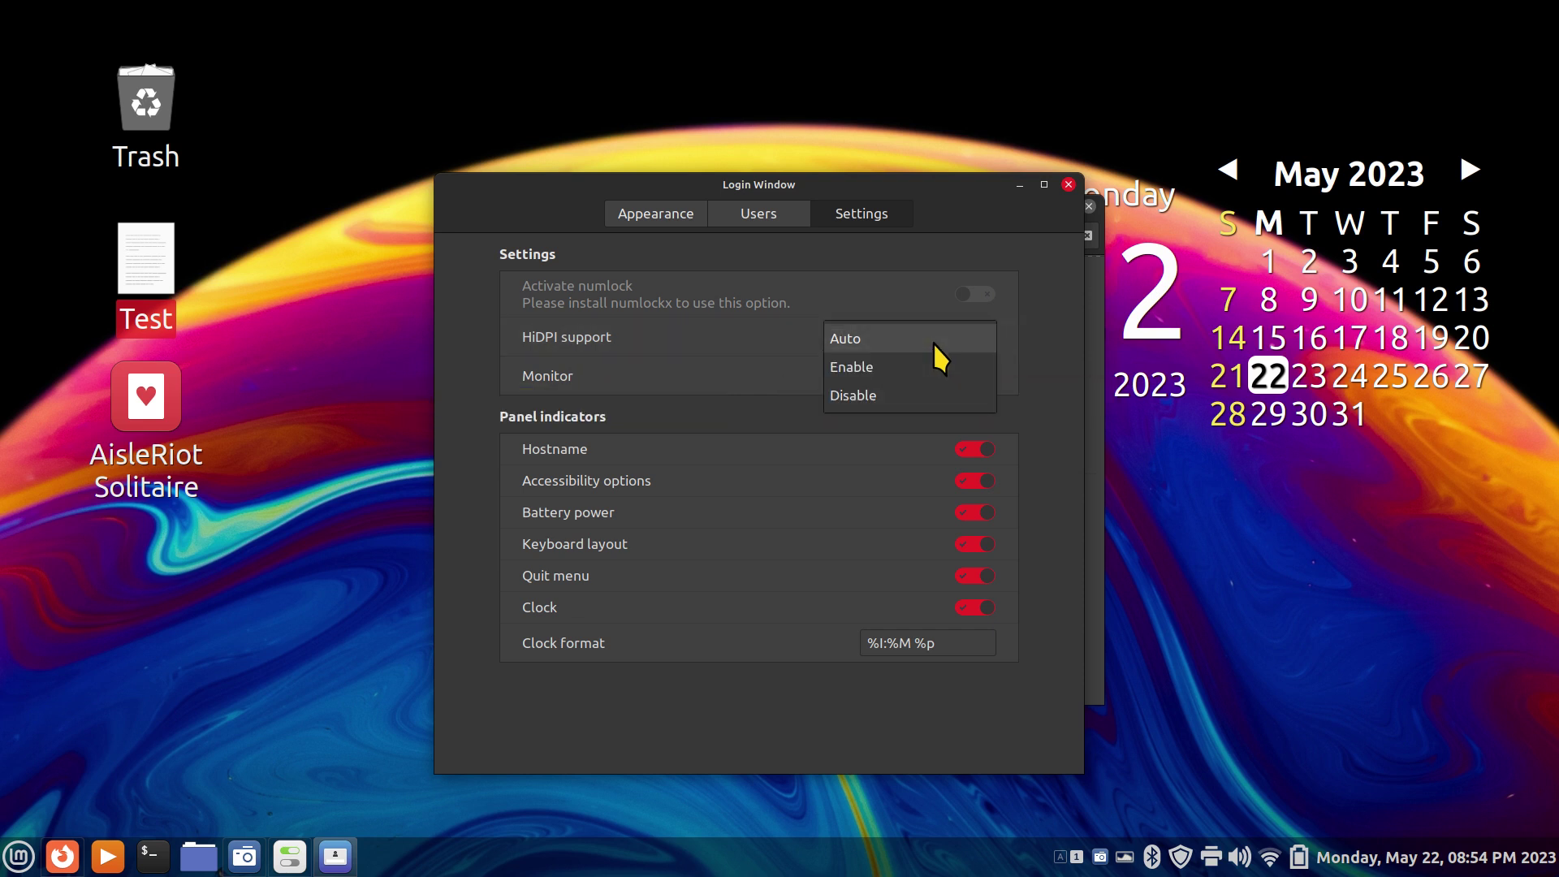
left_click(934, 343)
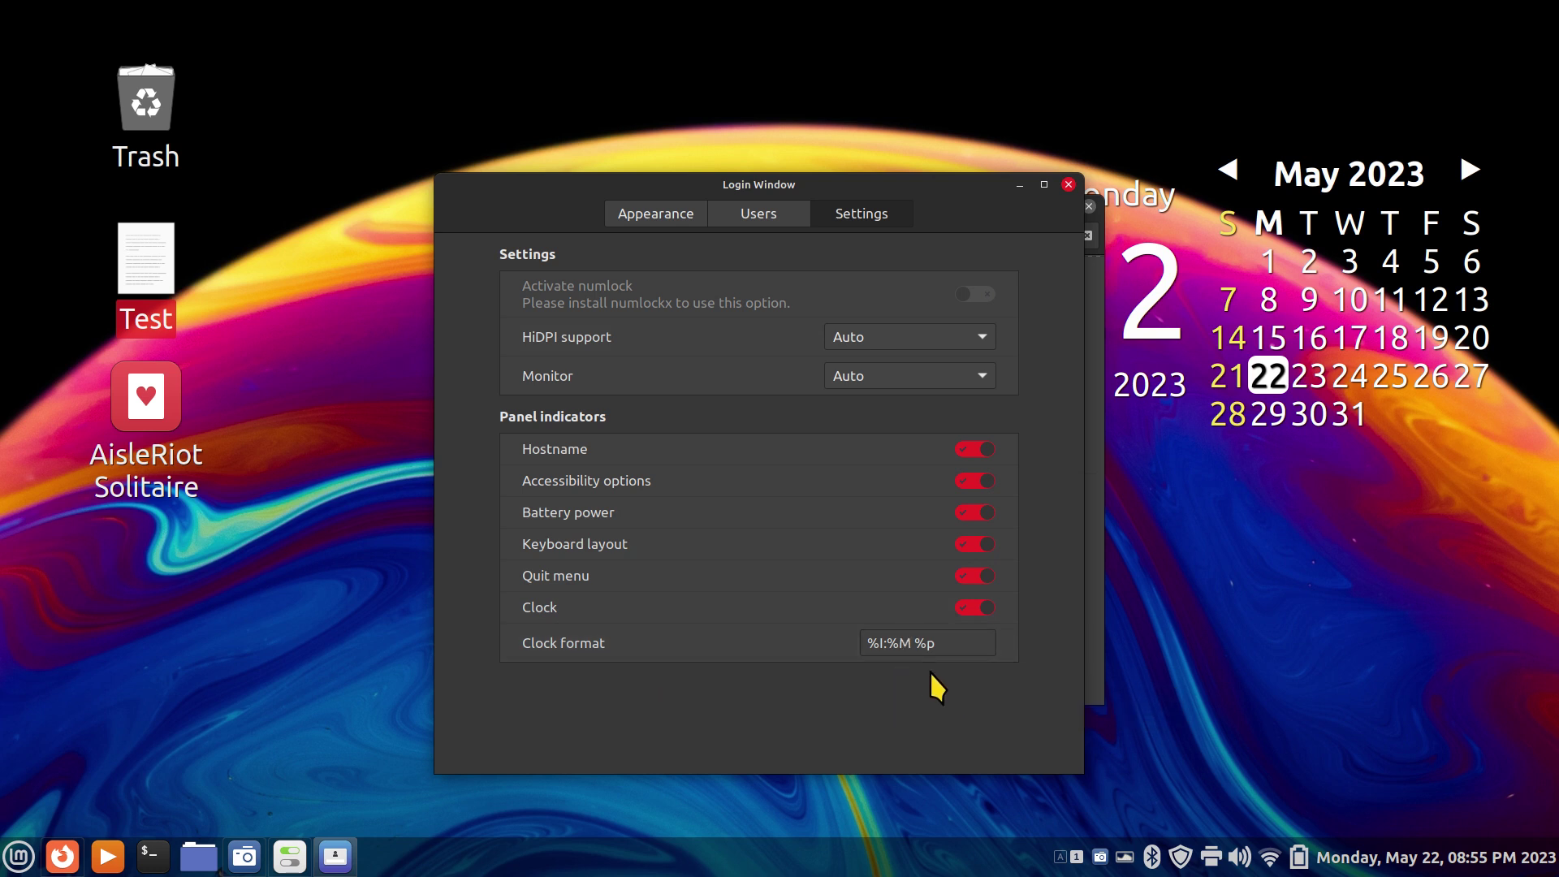
Change the login clock format from %I:%M %p to the 24-hour %H:%M.
left_click(878, 641)
key("BackSpace")
type("H")
left_click(955, 647)
key("BackSpace")
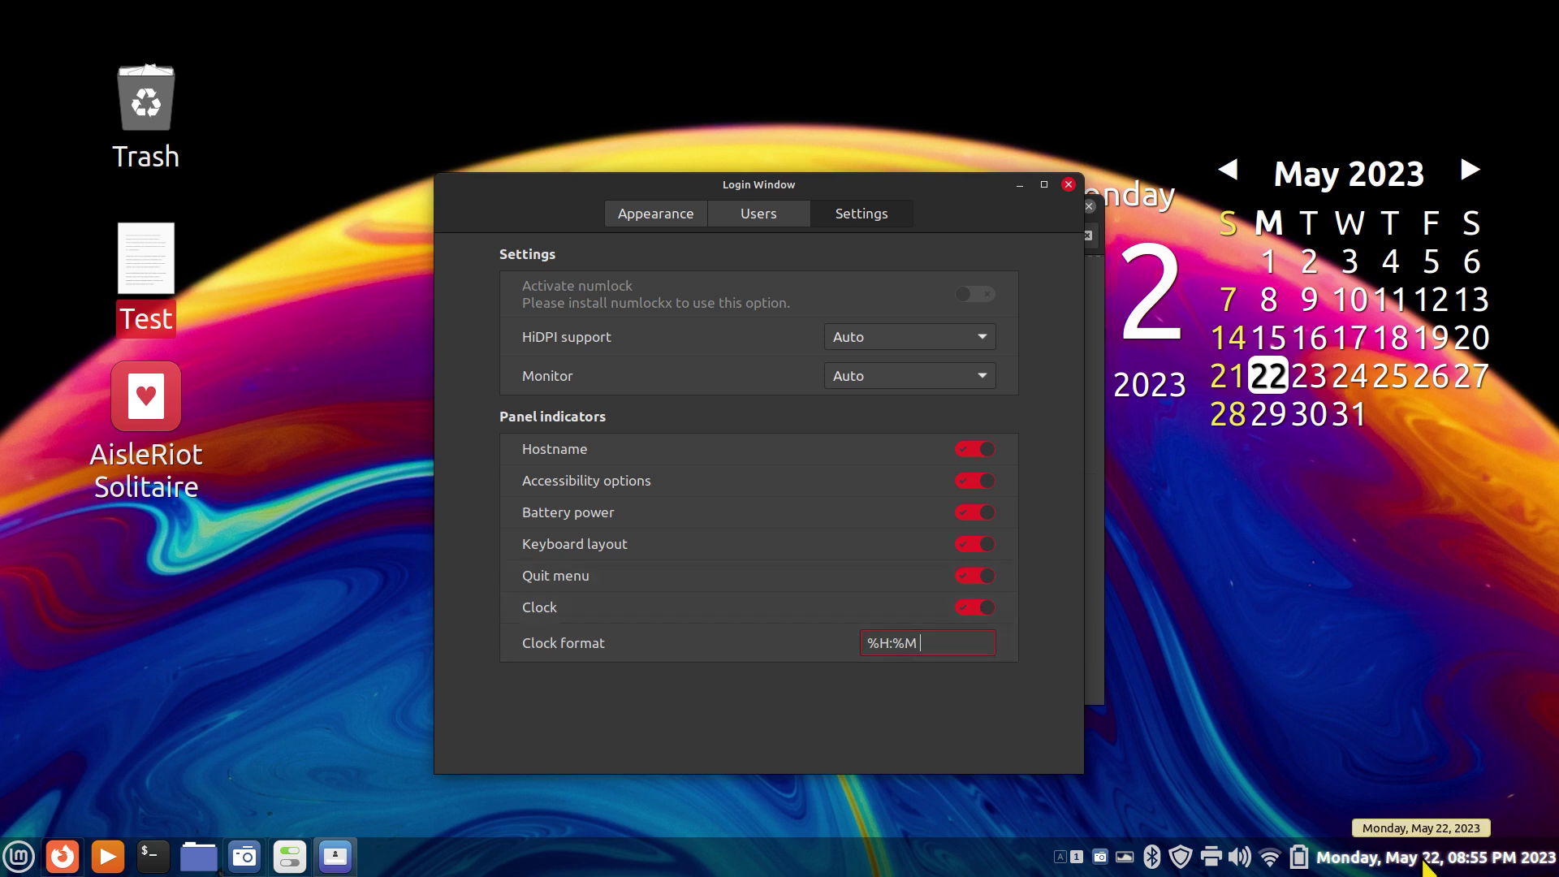
Append '%p %Y,' to the panel calendar's date format, then open the date format syntax help.
right_click(1425, 860)
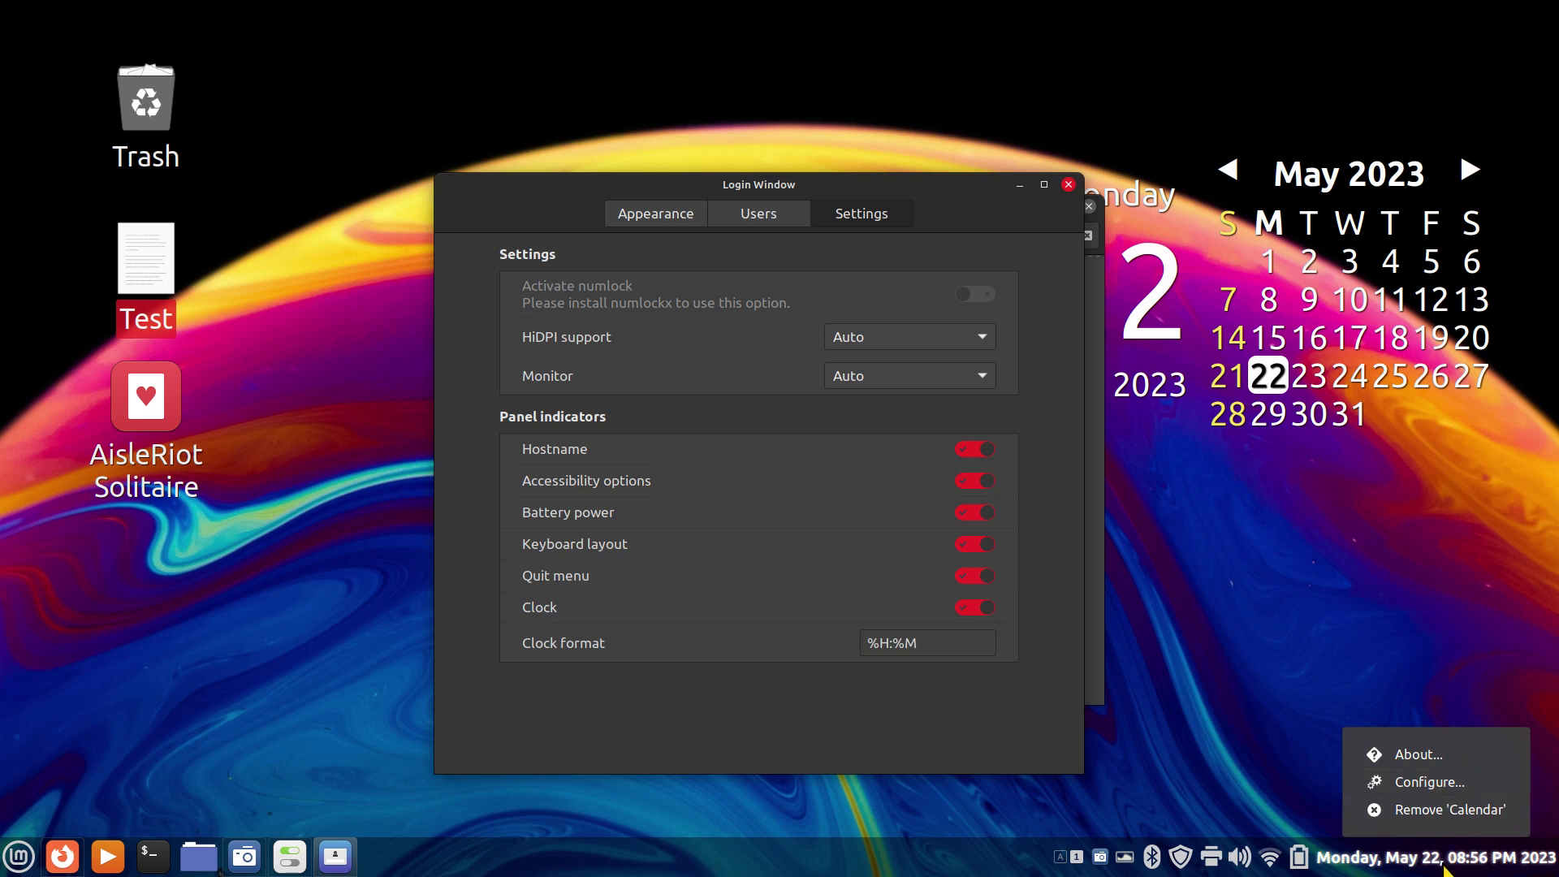
left_click(1449, 783)
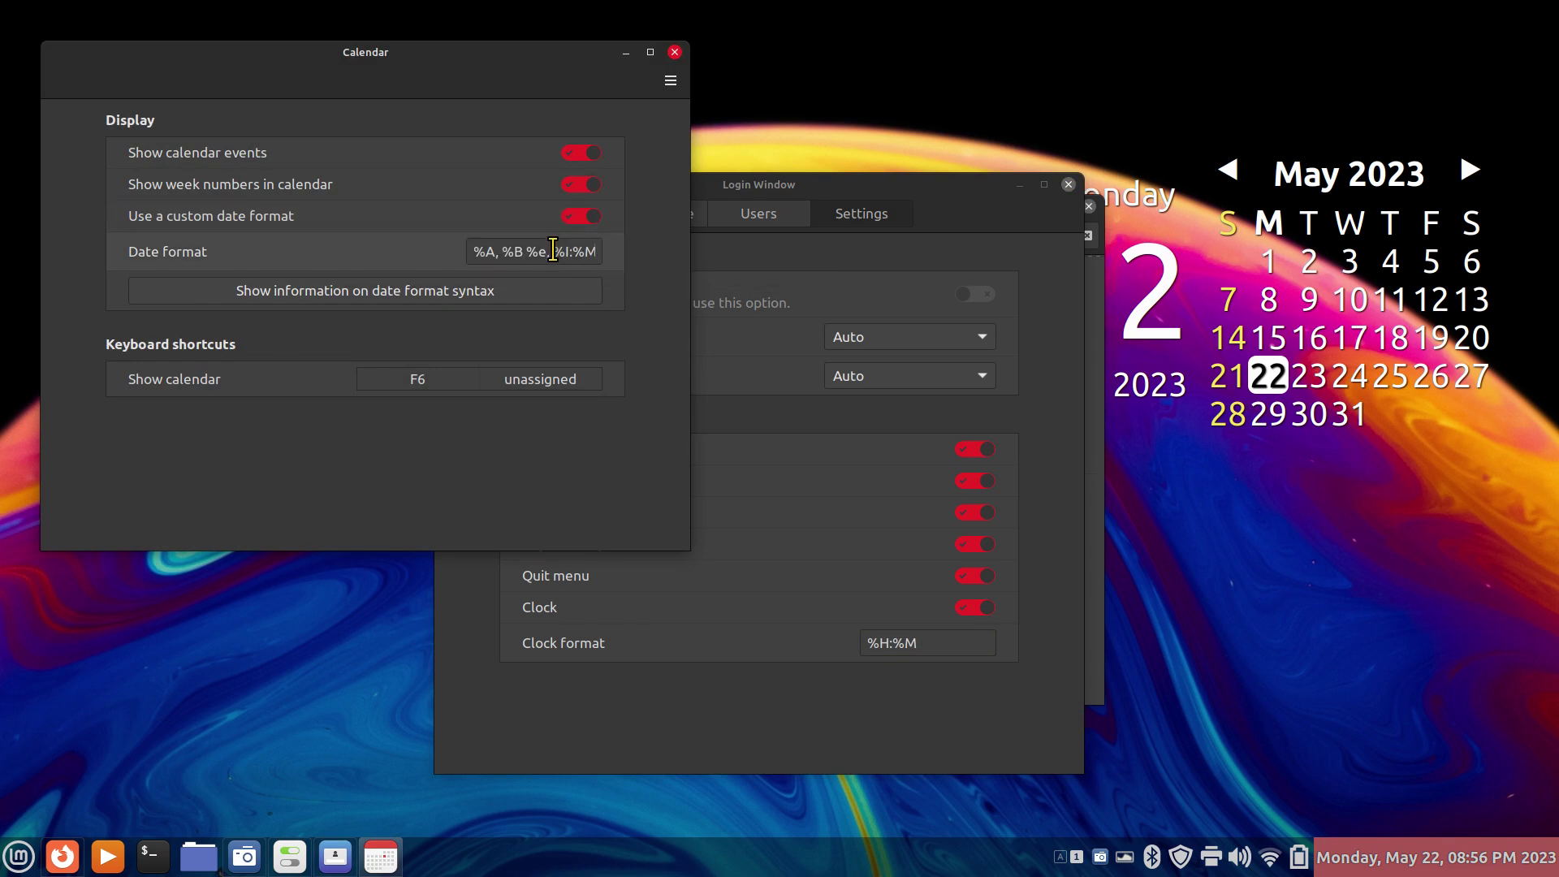
left_click(601, 251)
key("End")
type("%p")
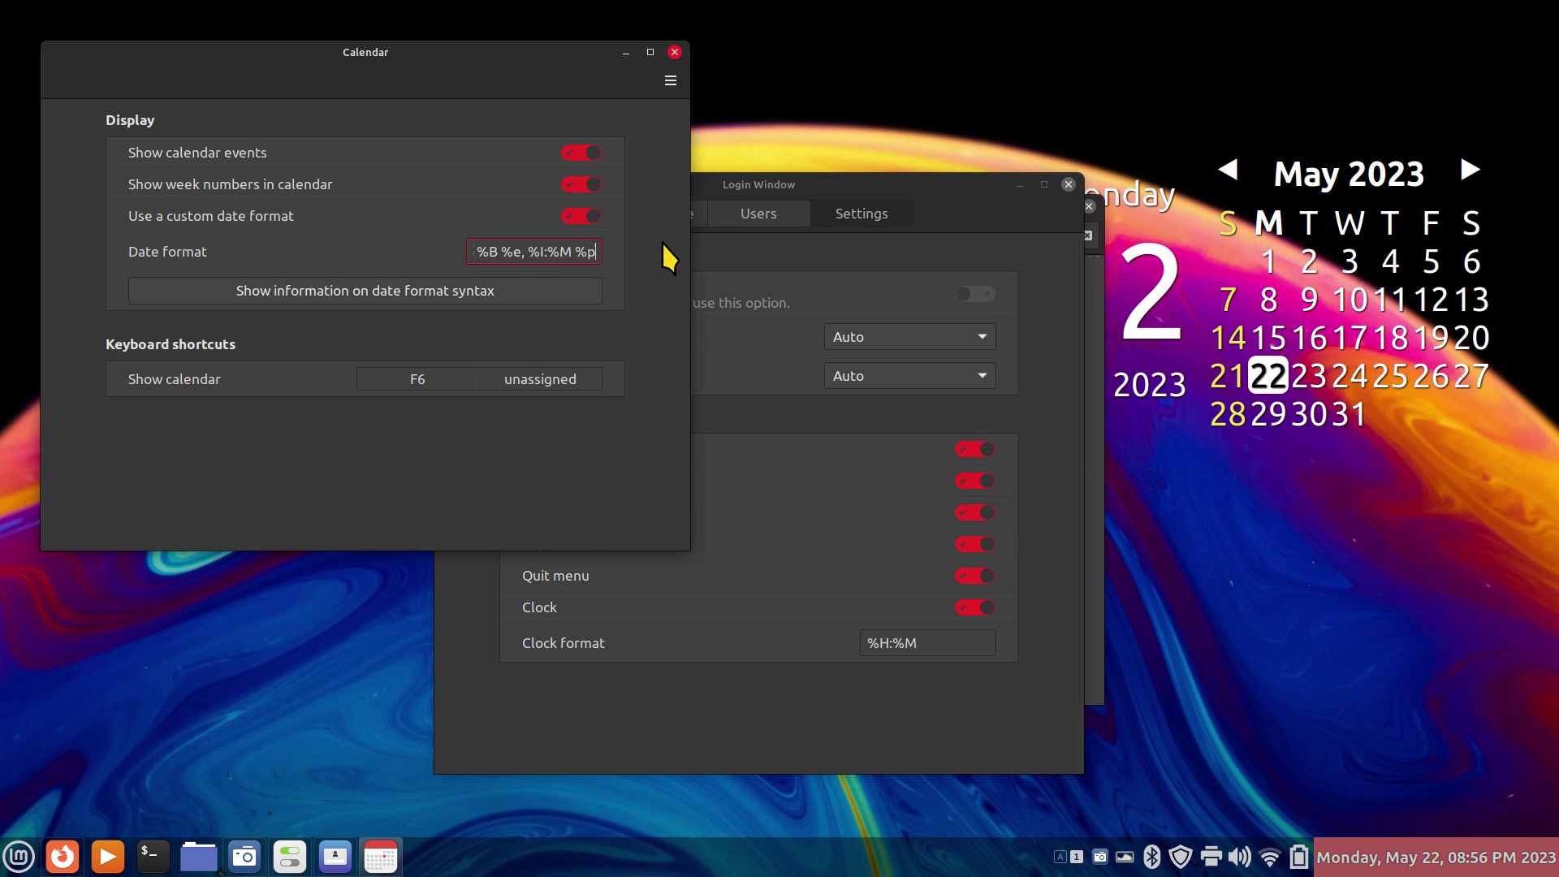
type(" %Y")
type(",")
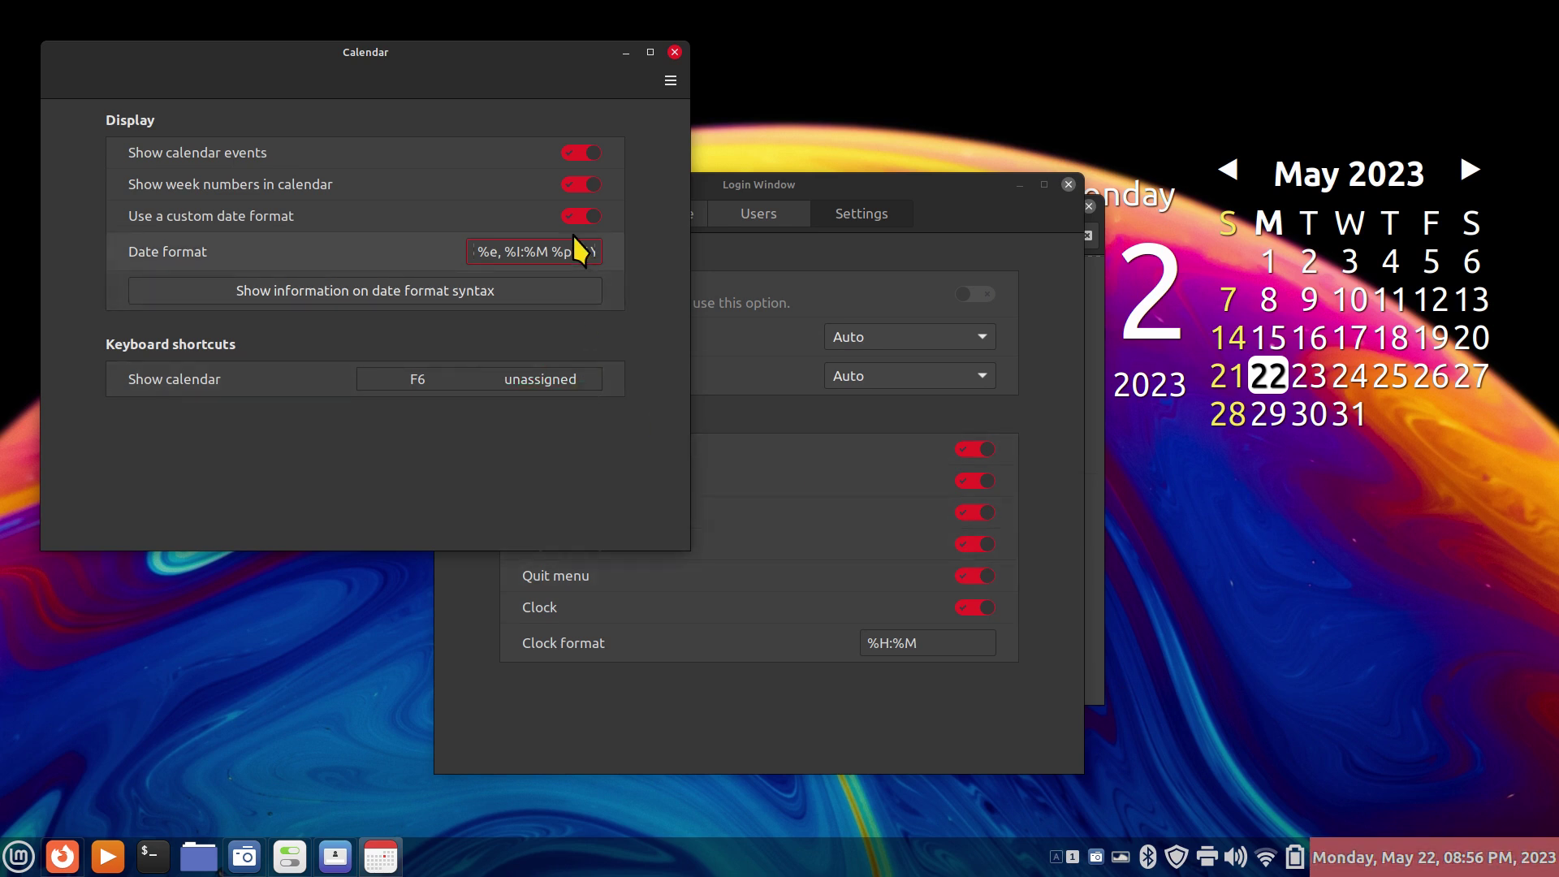
left_click(386, 291)
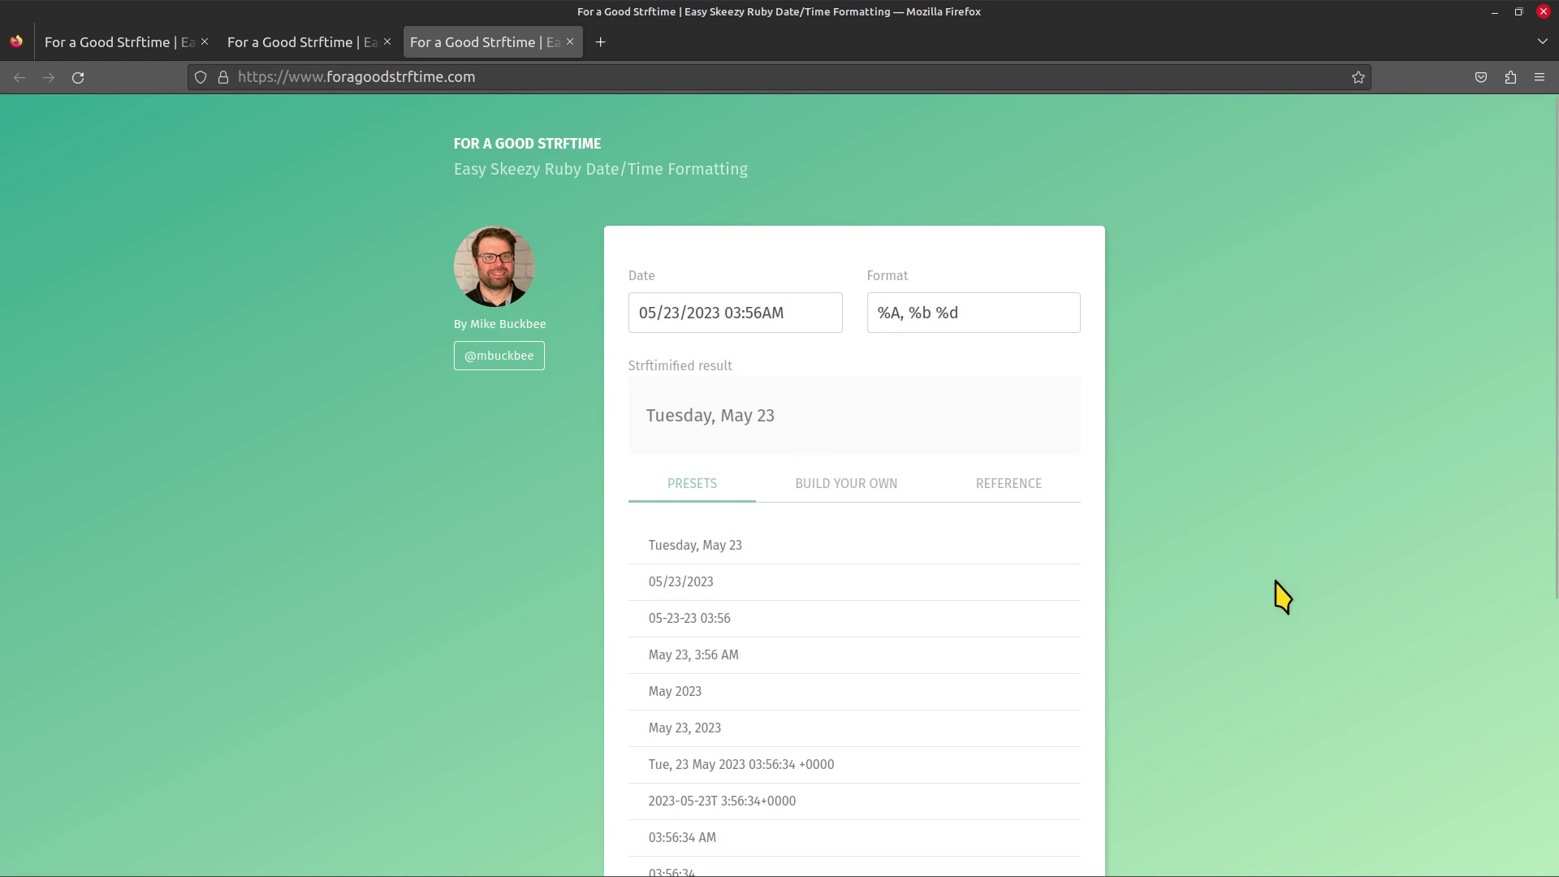
Browse the For a Good Strftime builder and code reference, then close Firefox.
left_click(824, 485)
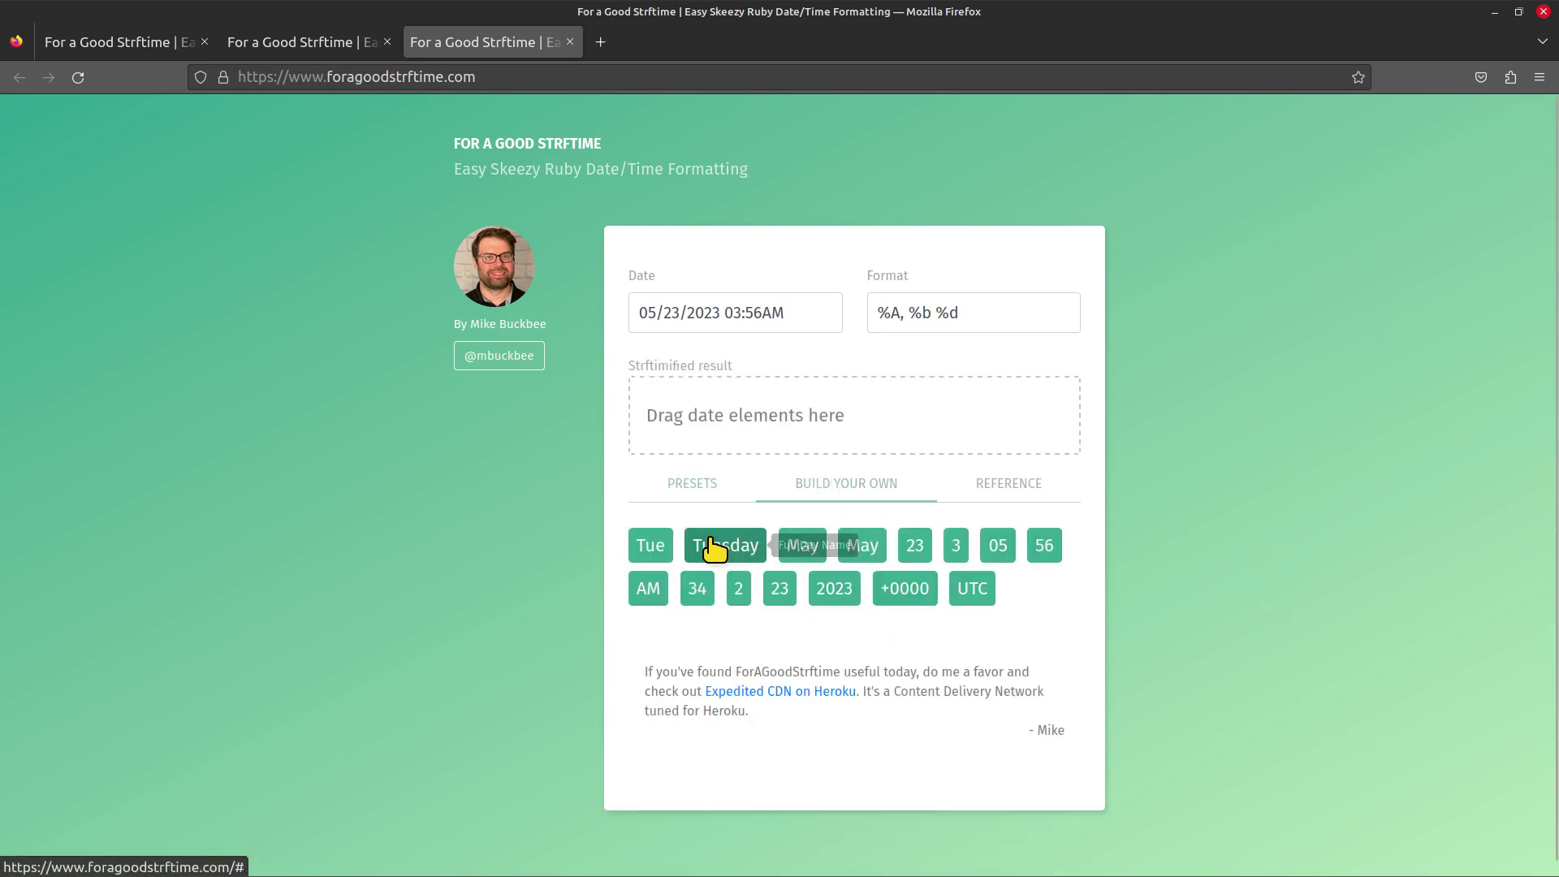
left_click_drag(977, 315, 845, 333)
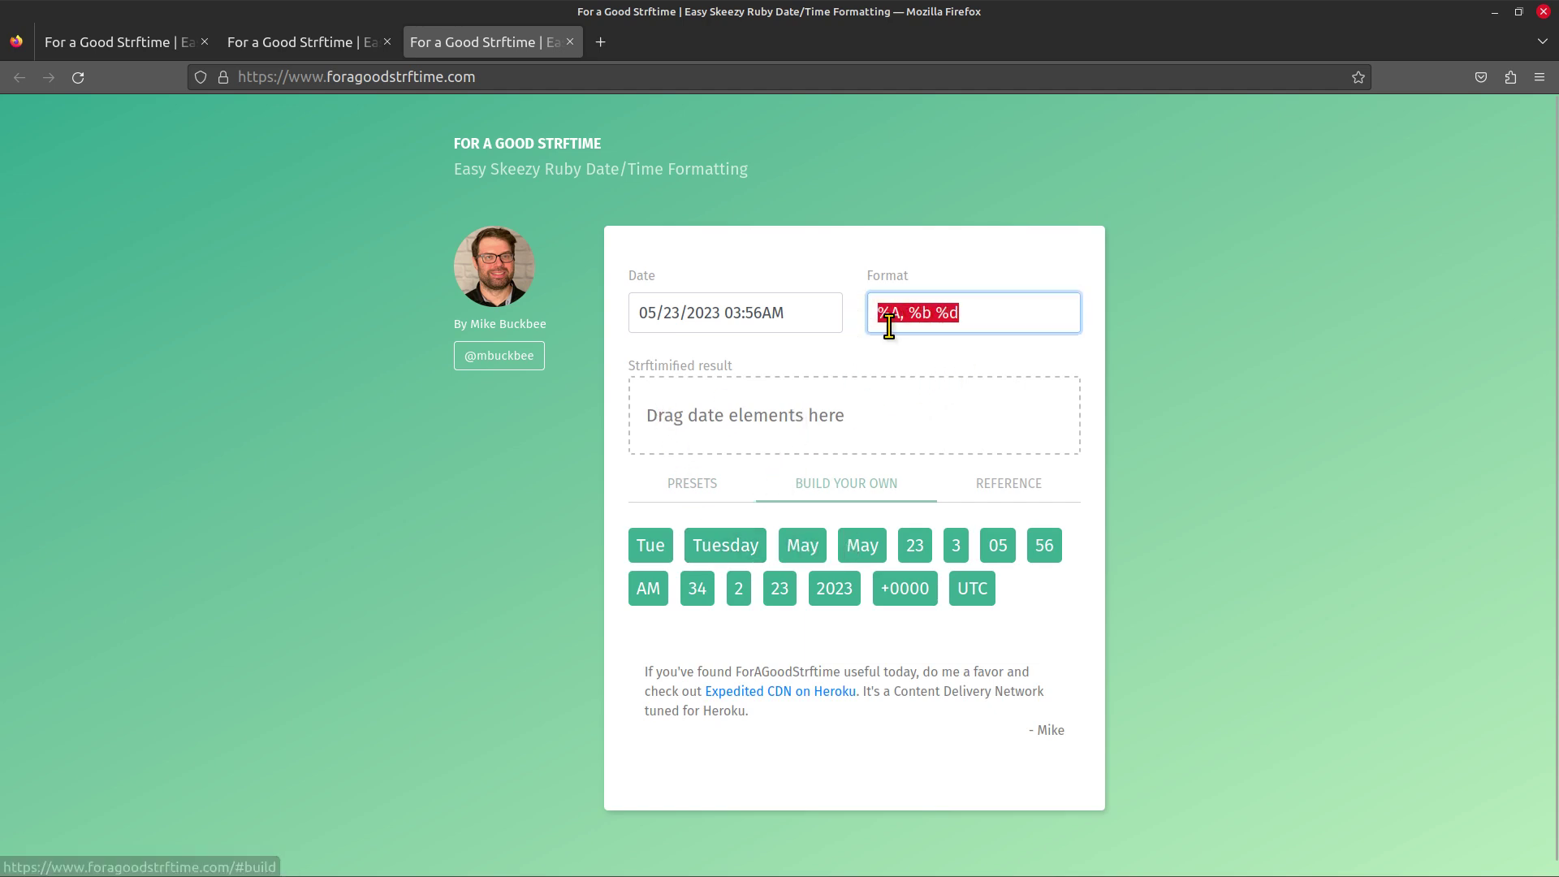
left_click(1023, 491)
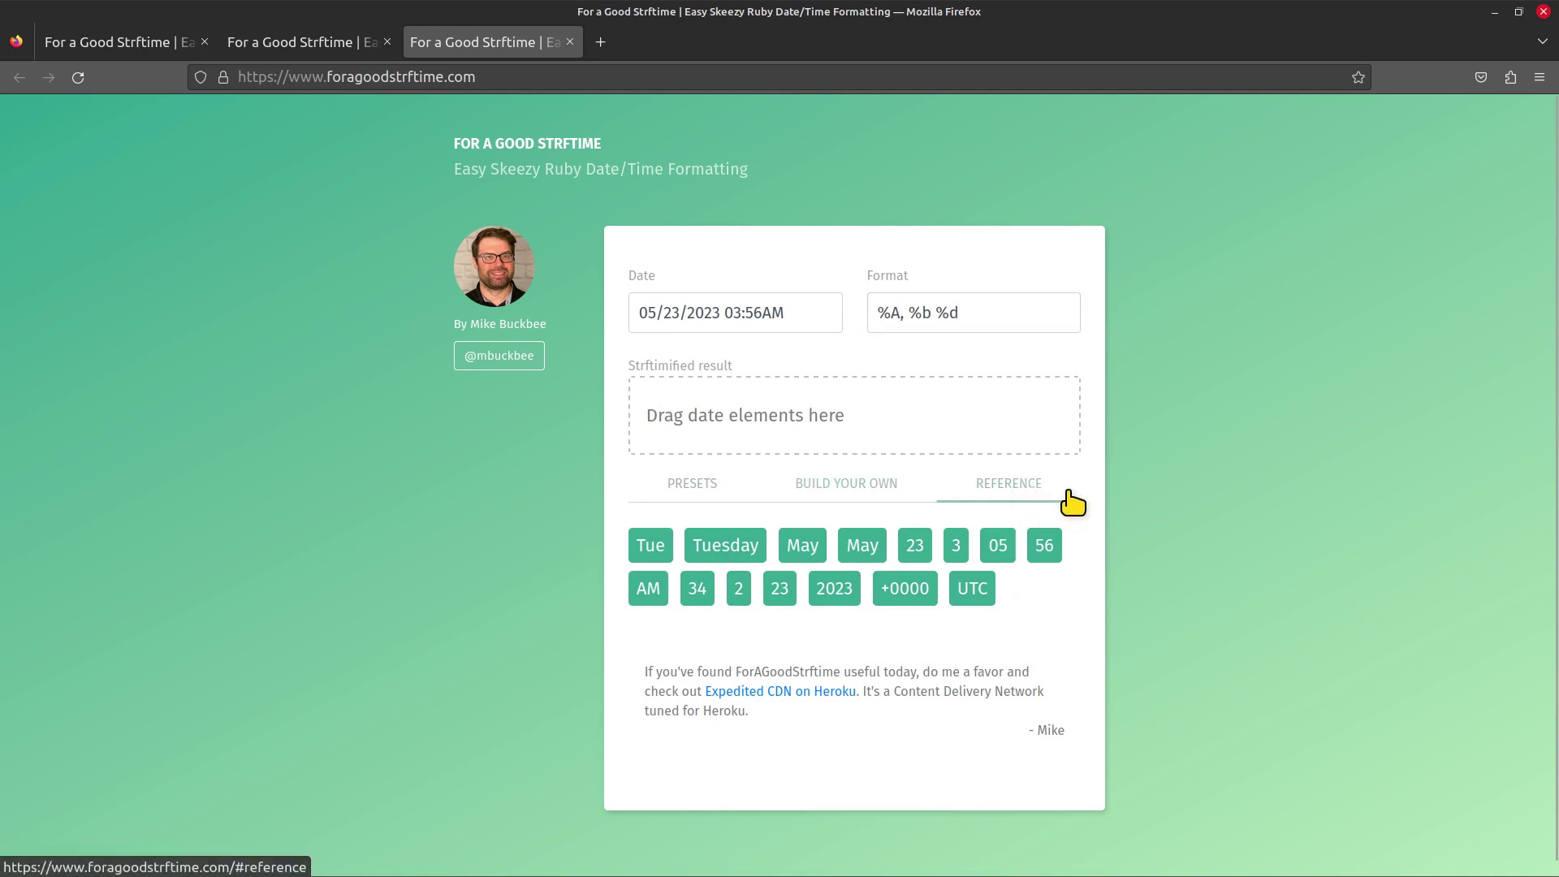
scroll(1047, 626, "down", 4)
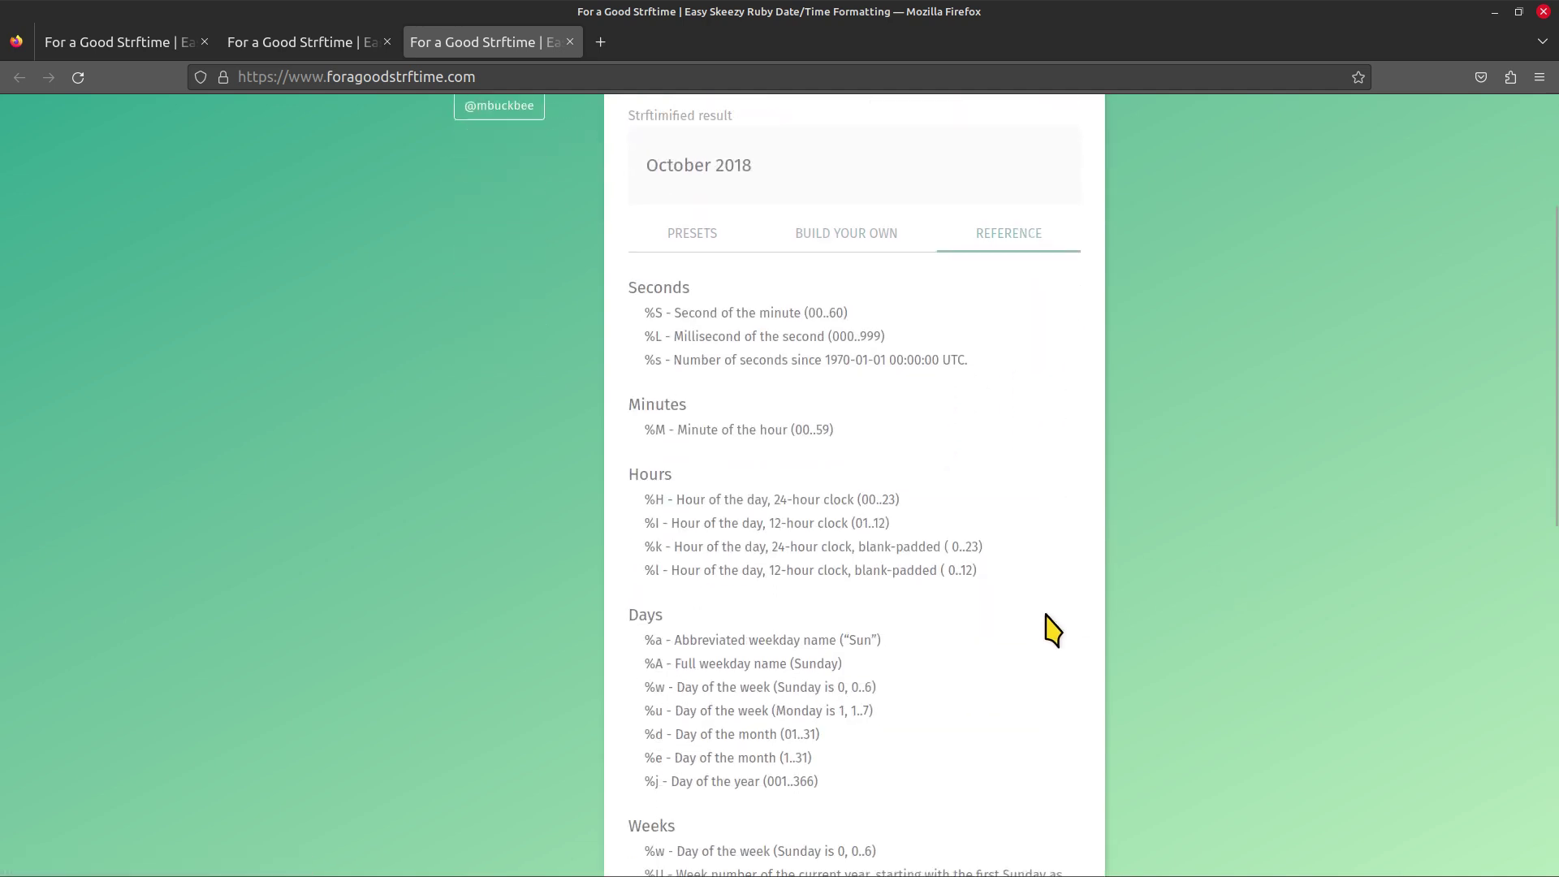
scroll(1053, 631, "down", 1)
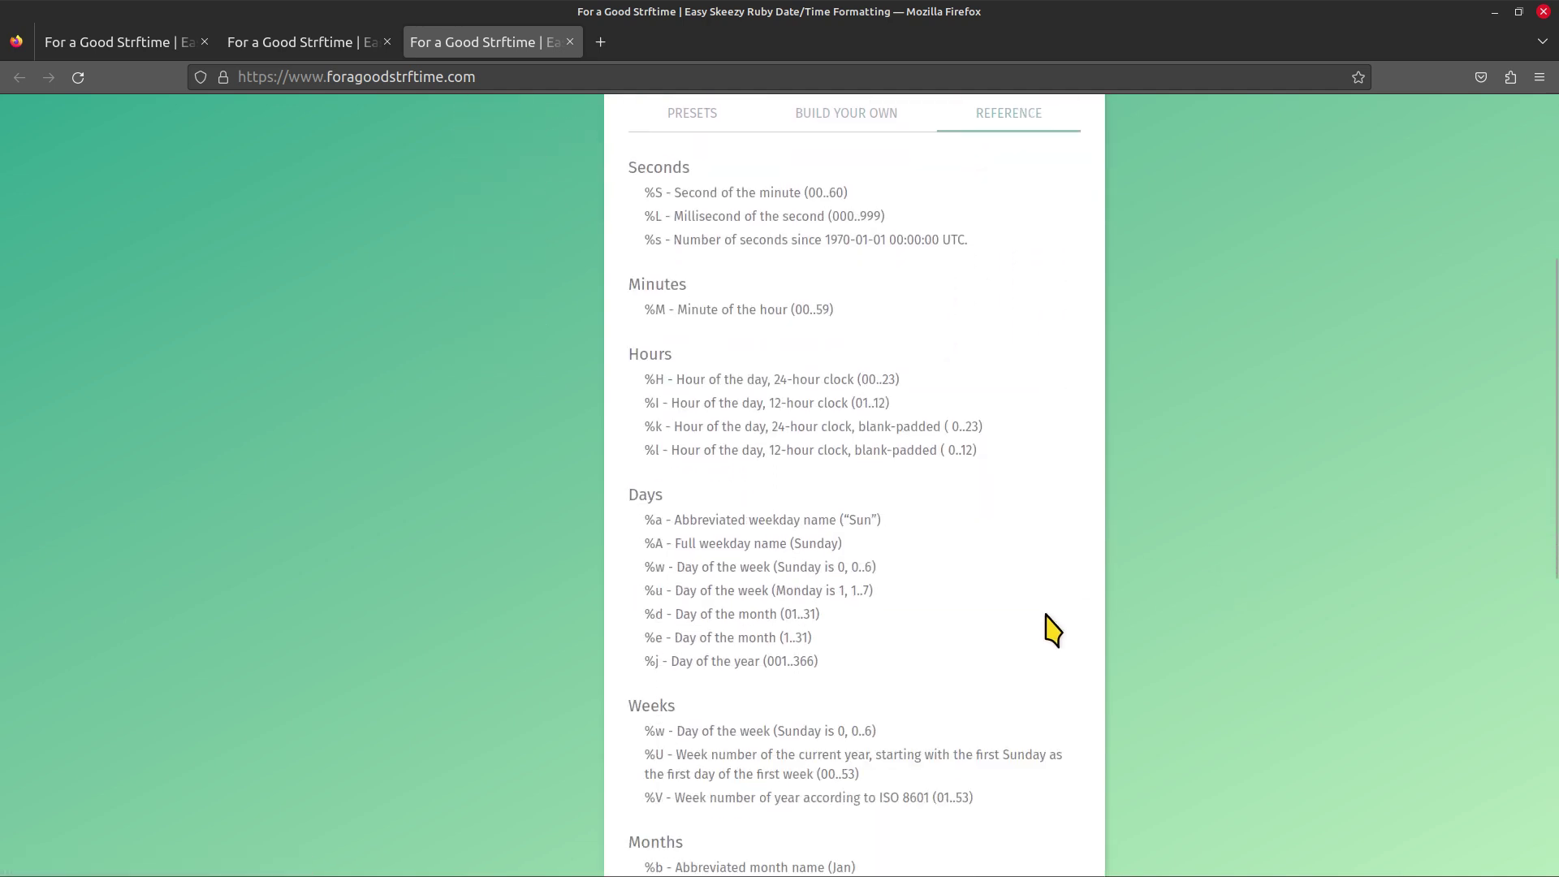
left_click(1540, 11)
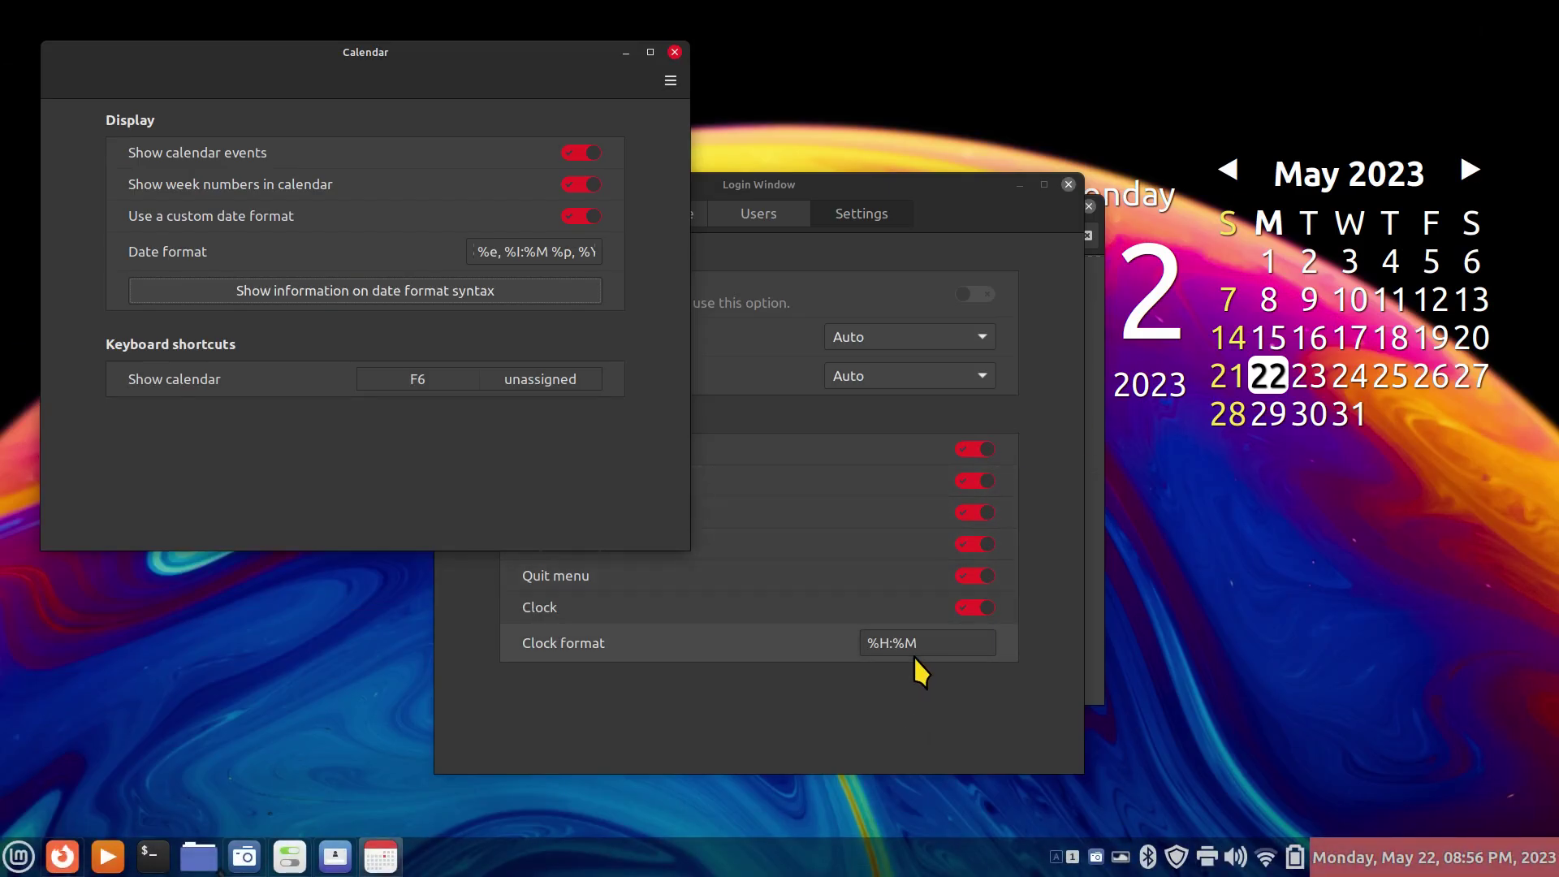
mouse_move(913, 656)
Close the Calendar settings and, checking the strftime reference, change the hour code back to %I.
left_click(673, 52)
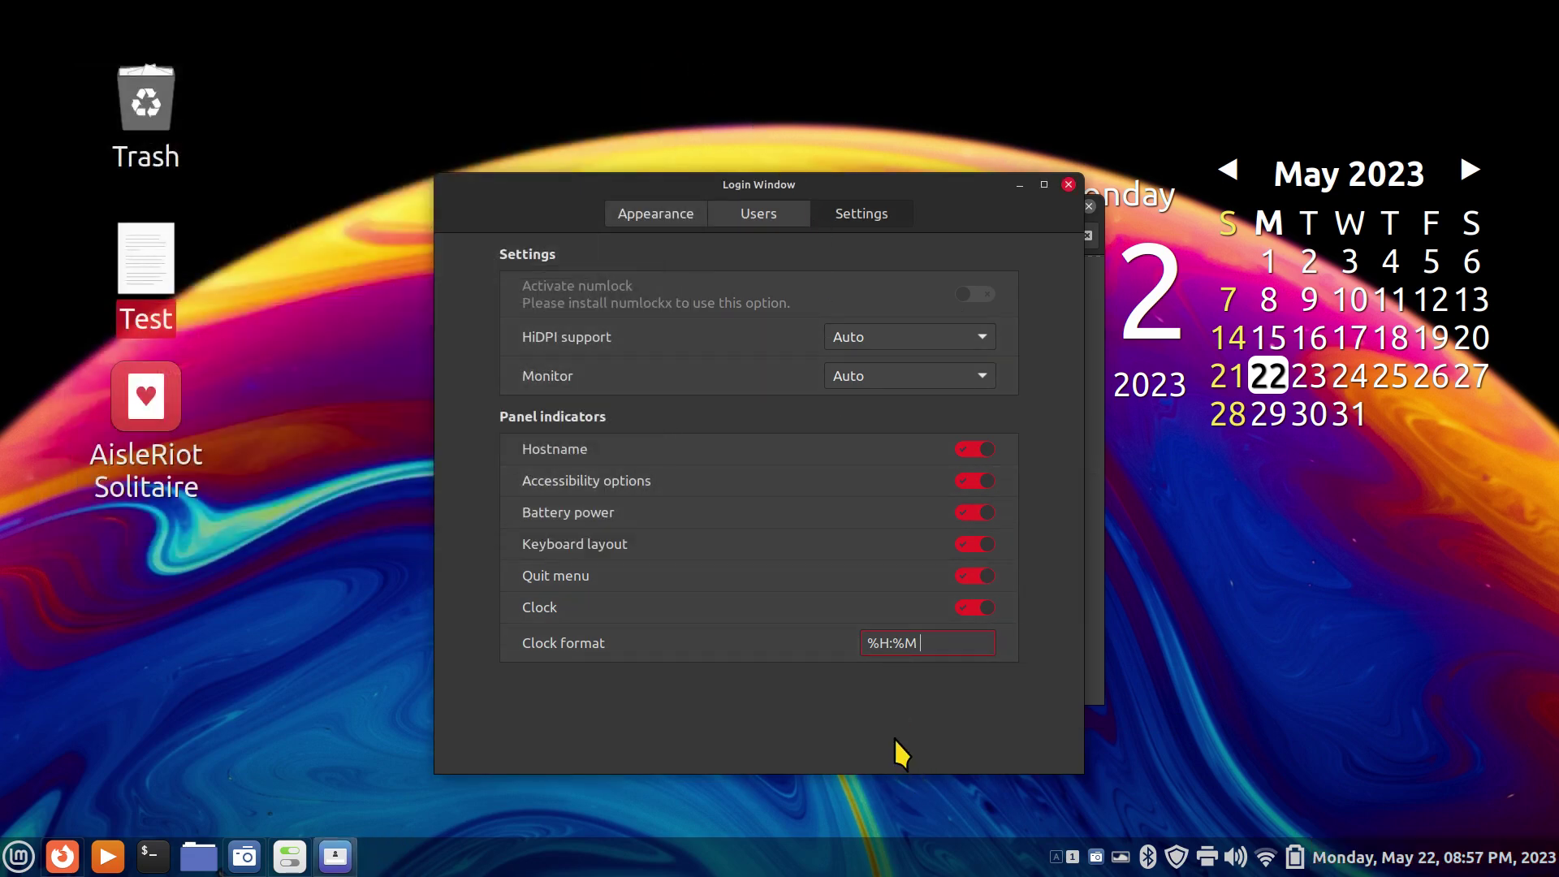
left_click(61, 856)
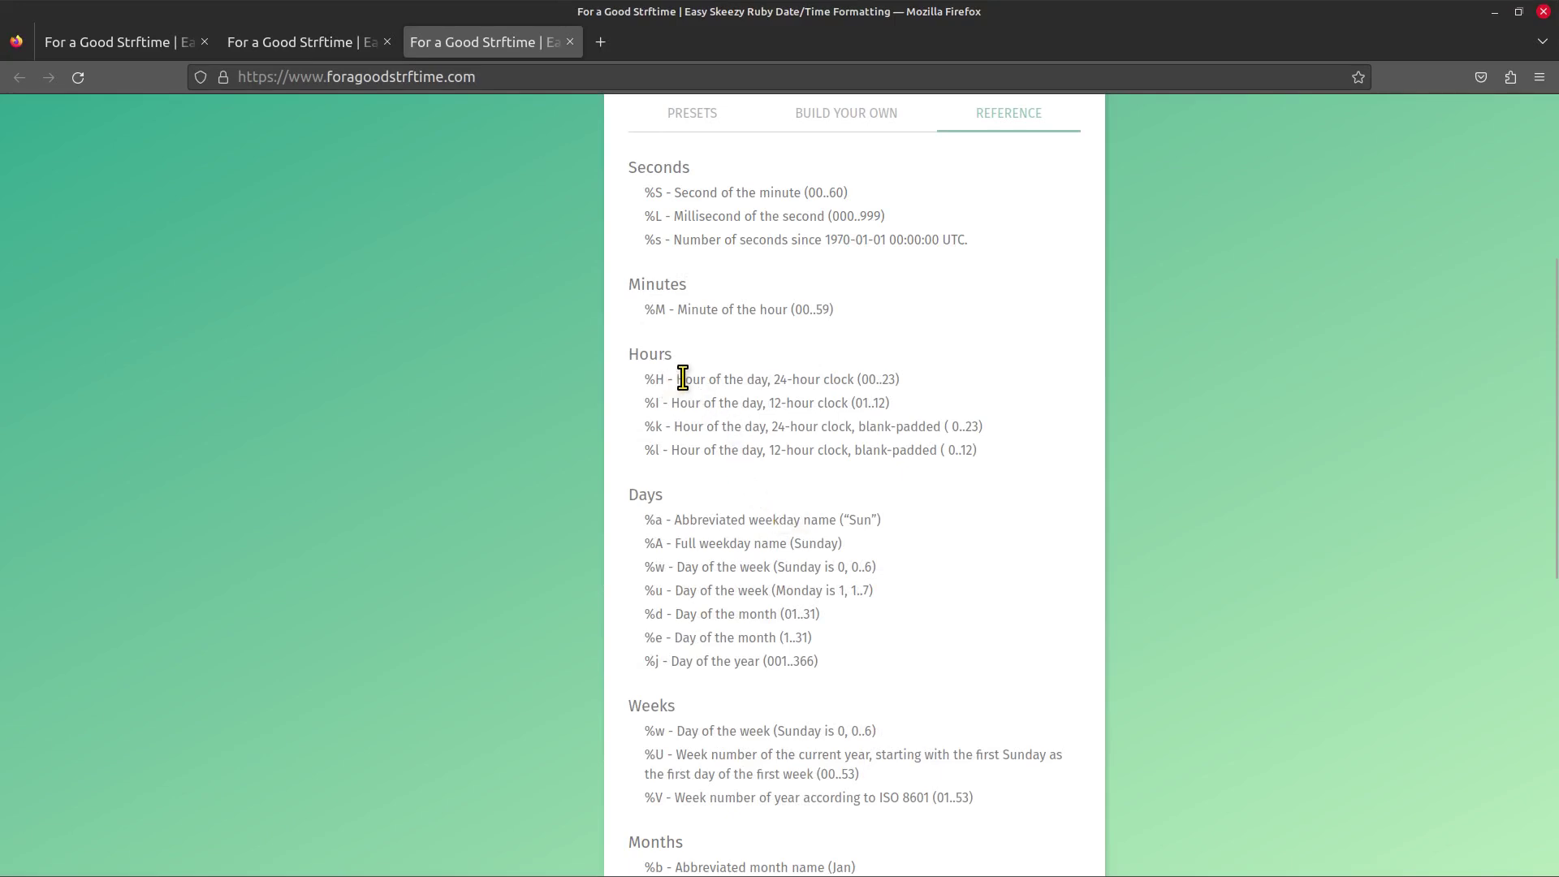
left_click_drag(680, 379, 909, 395)
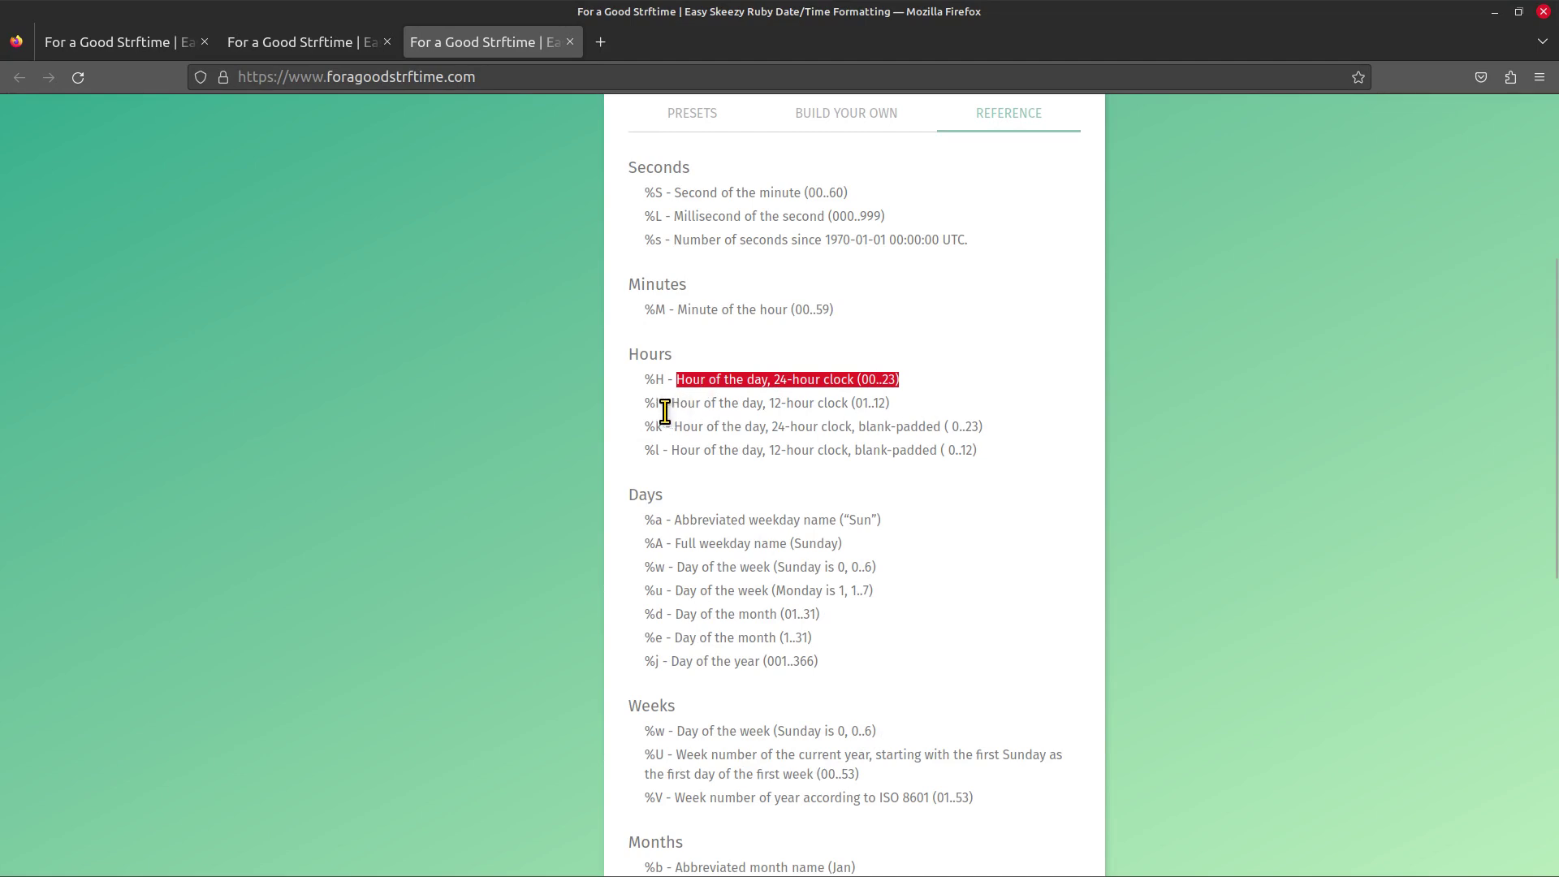
left_click_drag(644, 403, 653, 403)
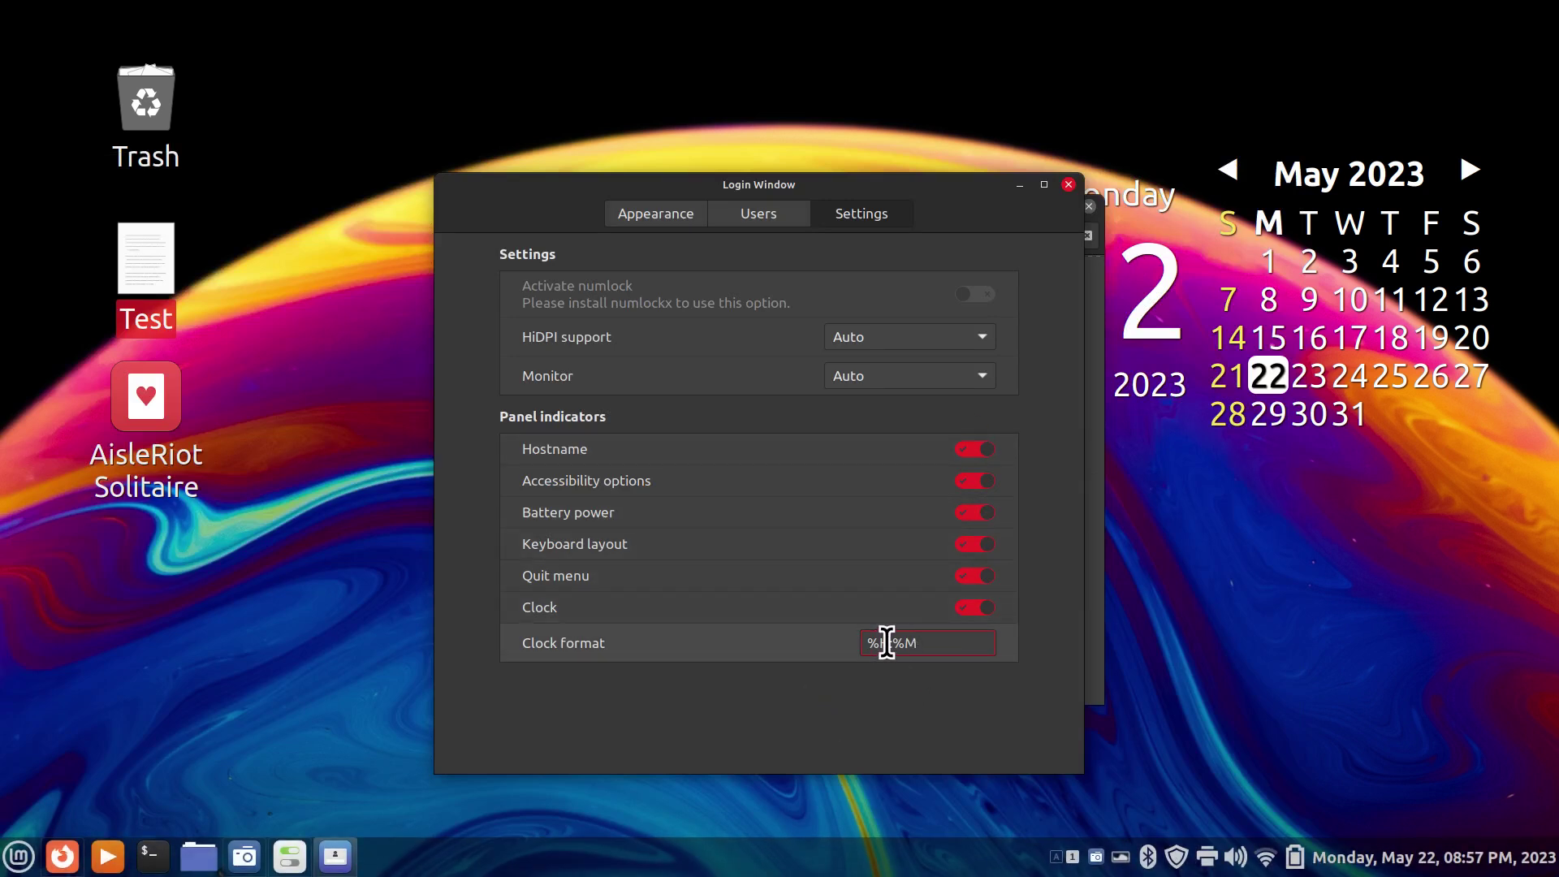
key("BackSpace")
type("l")
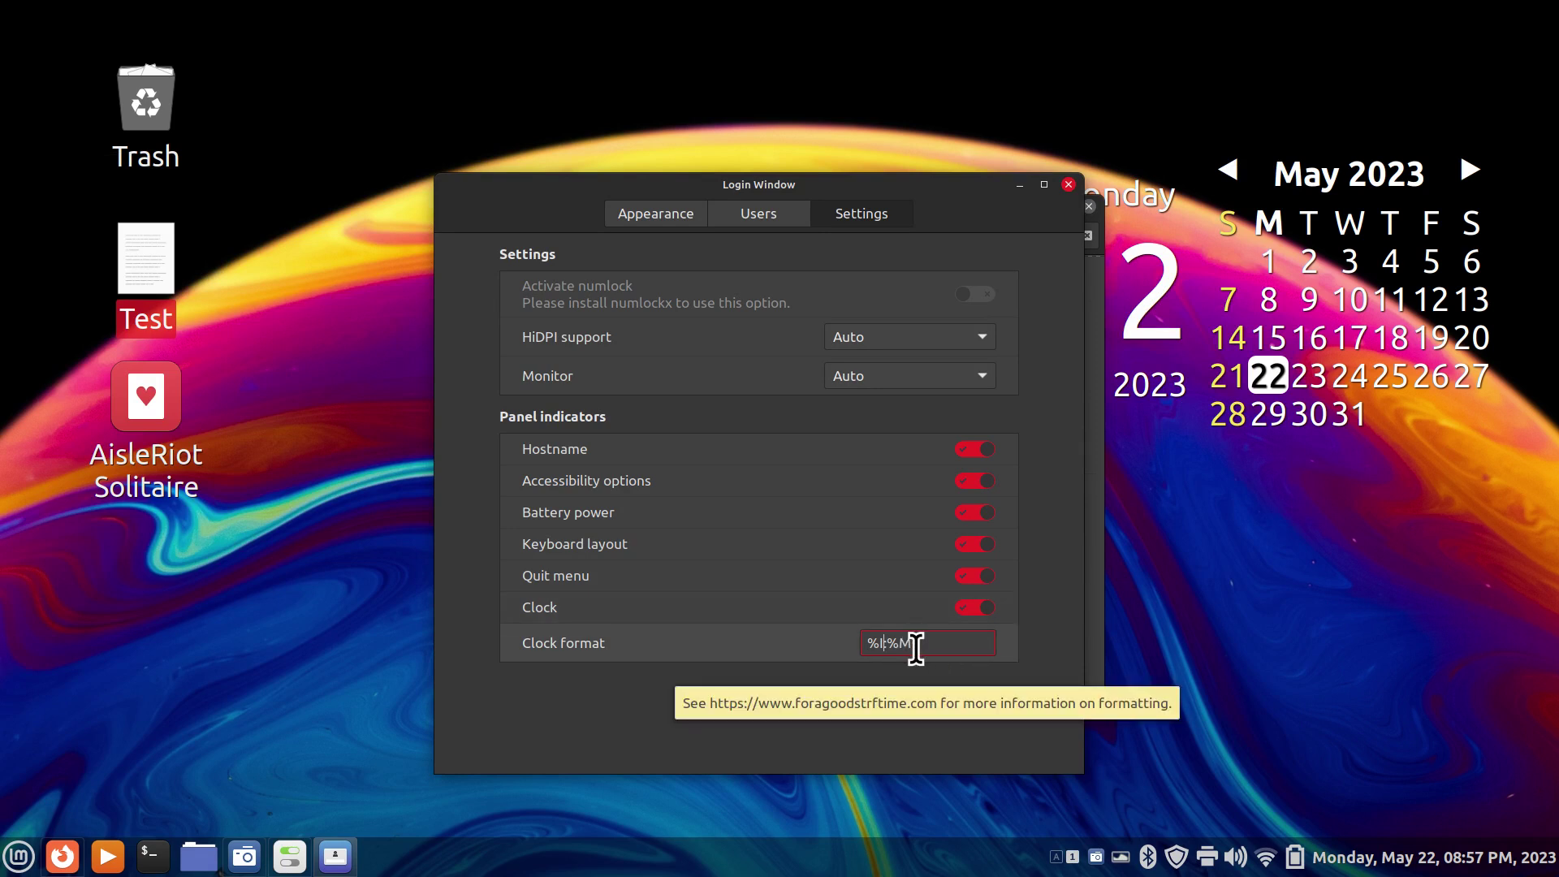
Check the %M minute code on the reference and continue the clock format toward %I:%M %p.
left_click(59, 856)
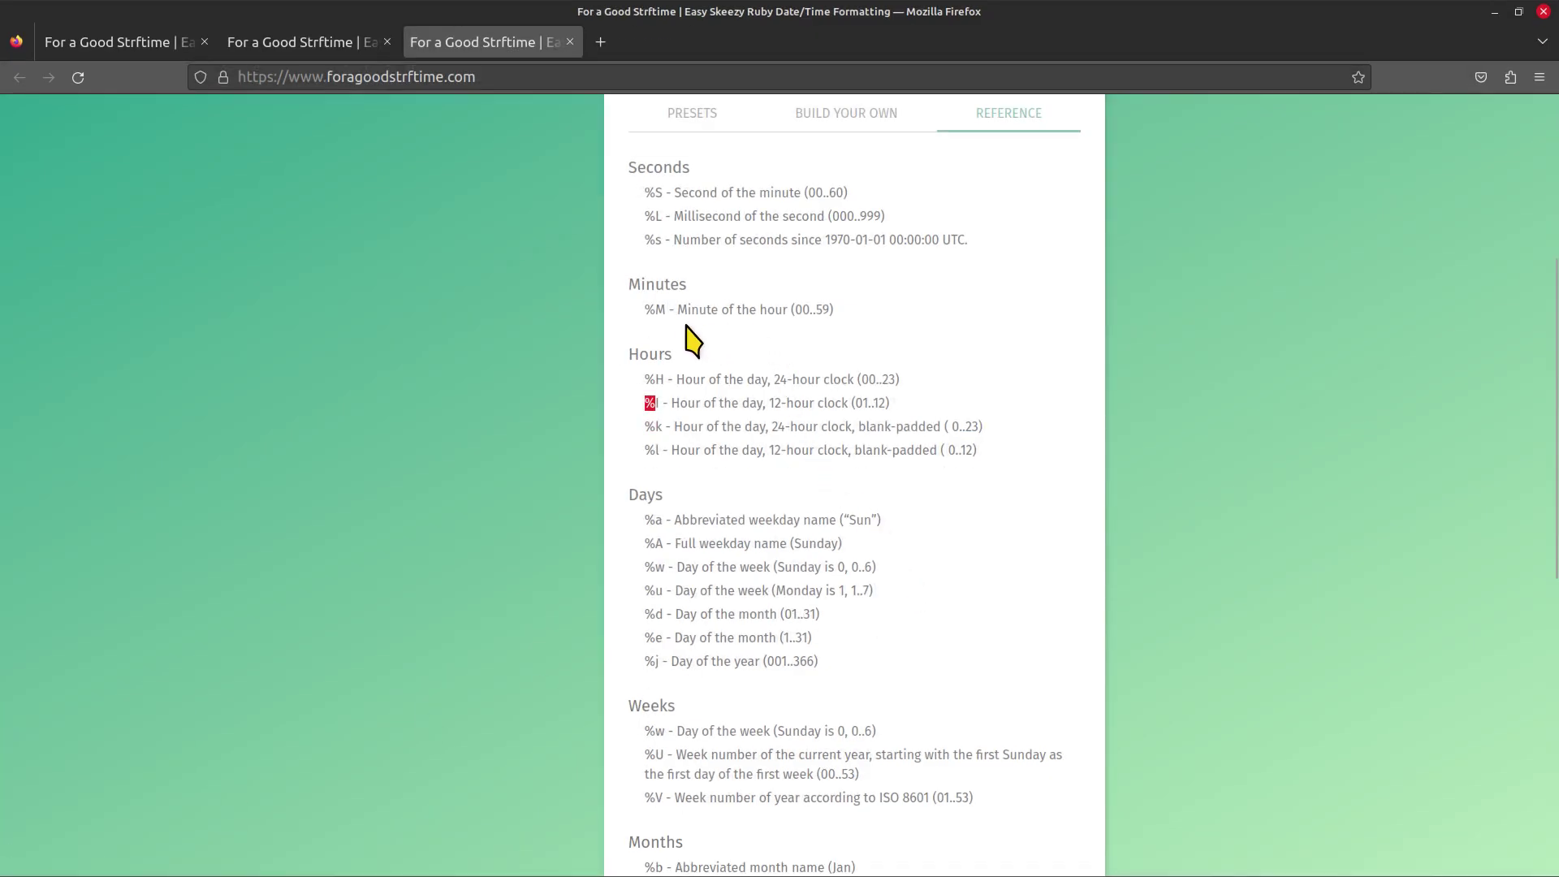
left_click_drag(666, 311, 643, 313)
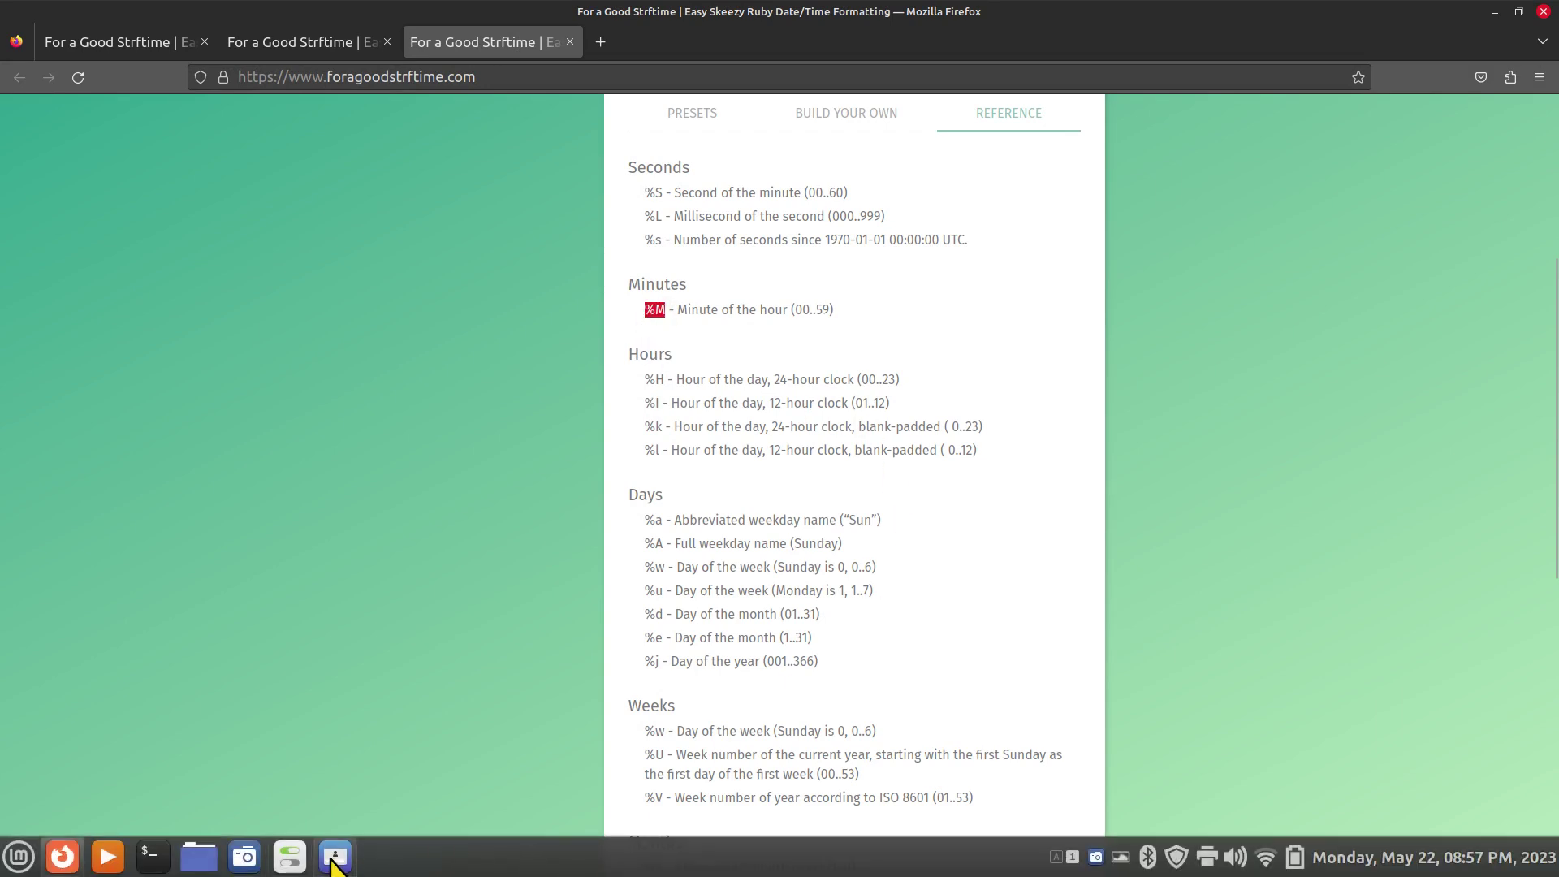
left_click(335, 855)
type(":")
left_click(942, 636)
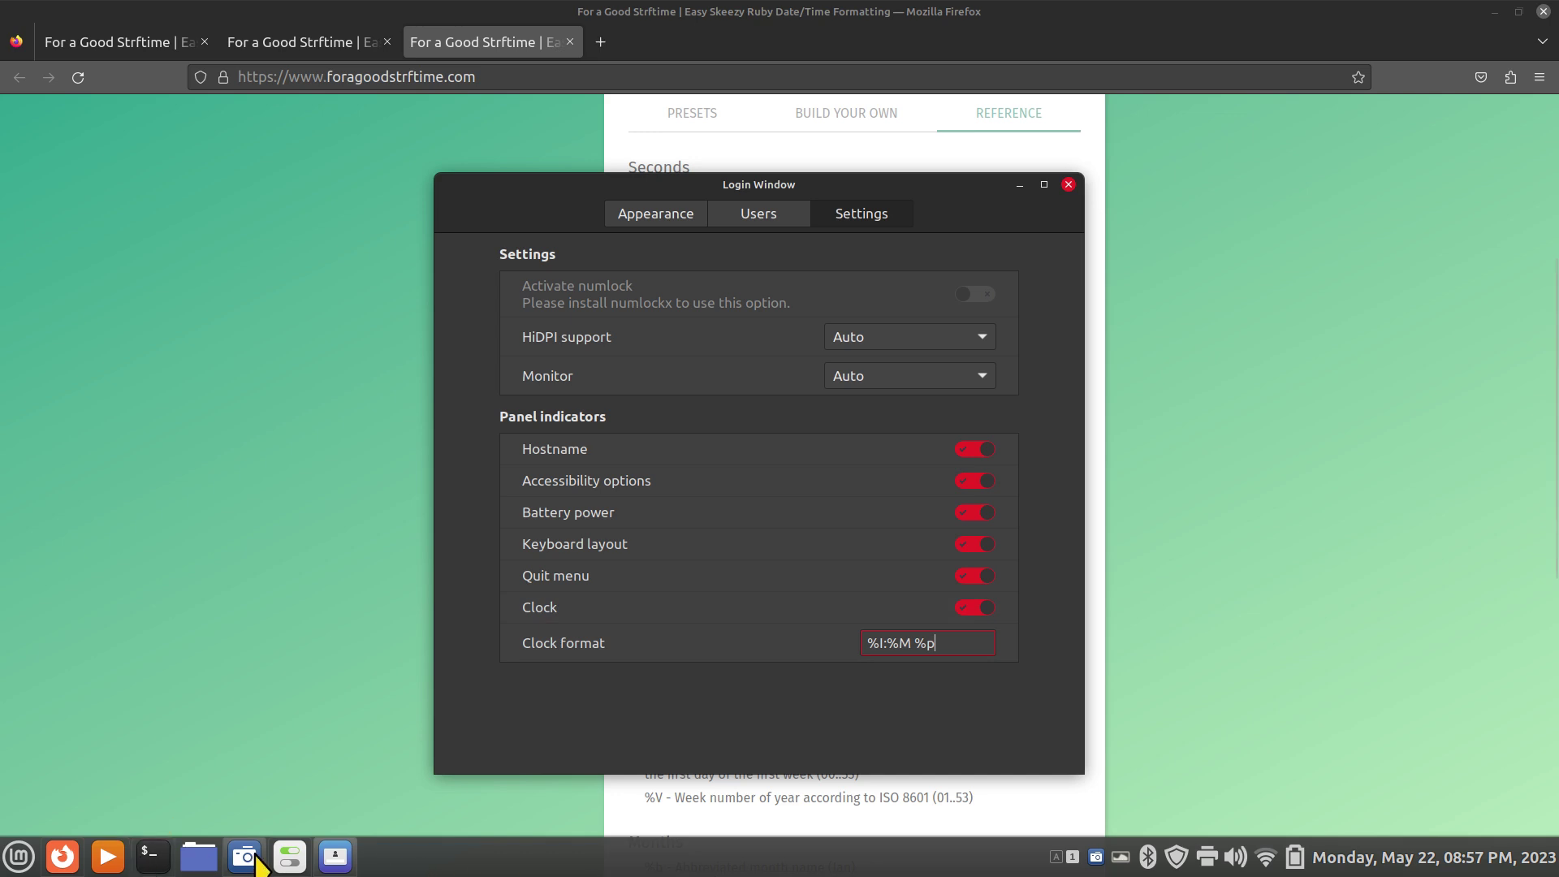
On the strftime reference page, inspect the AM text in the %p and %P descriptions.
mouse_move(341, 867)
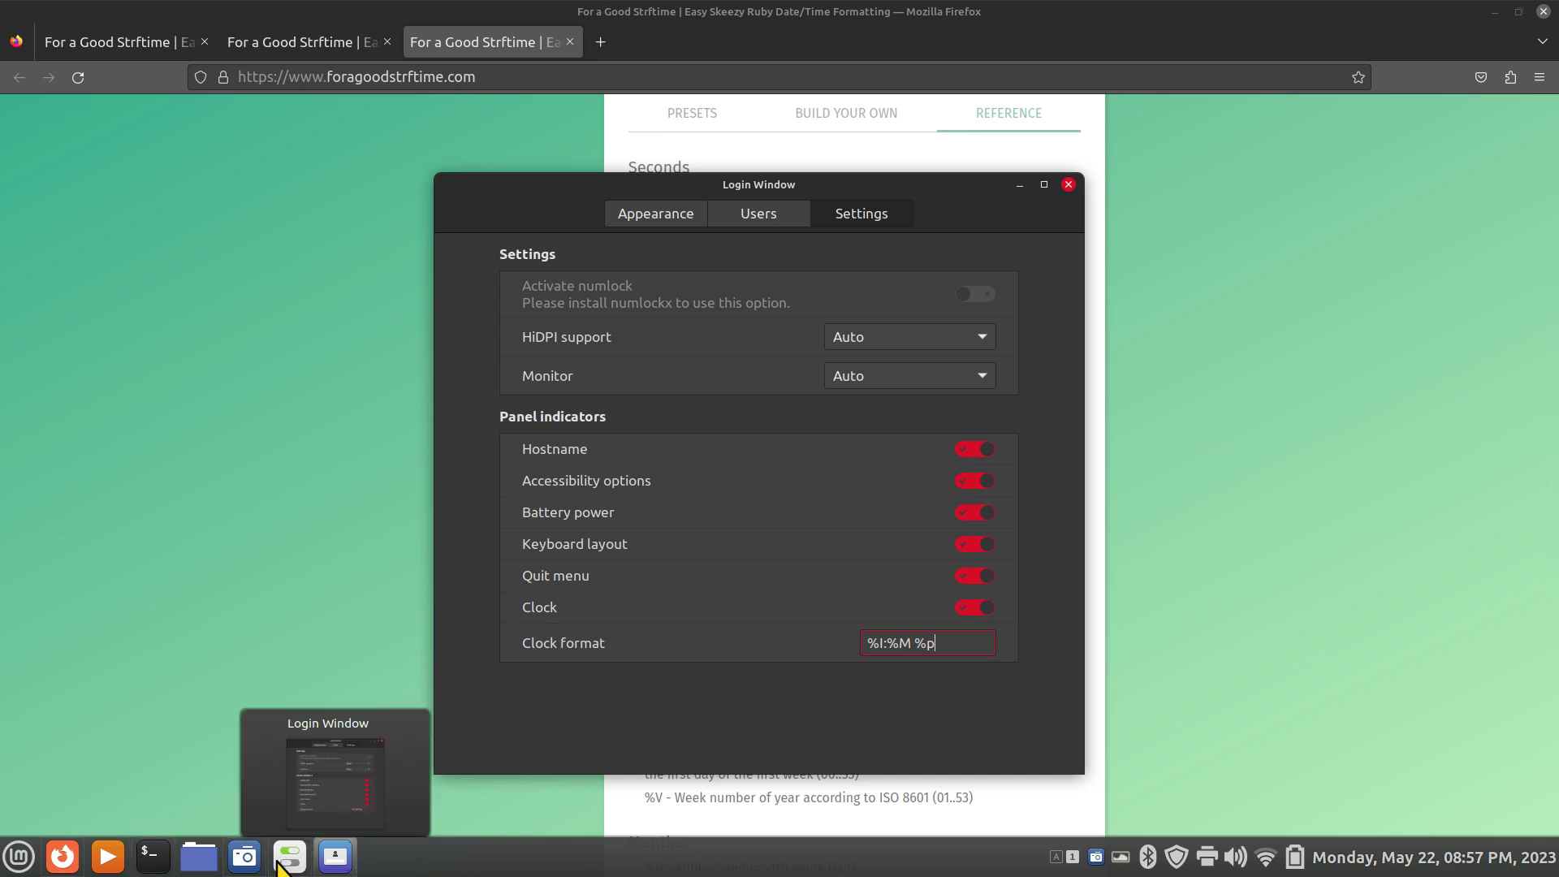
left_click(62, 856)
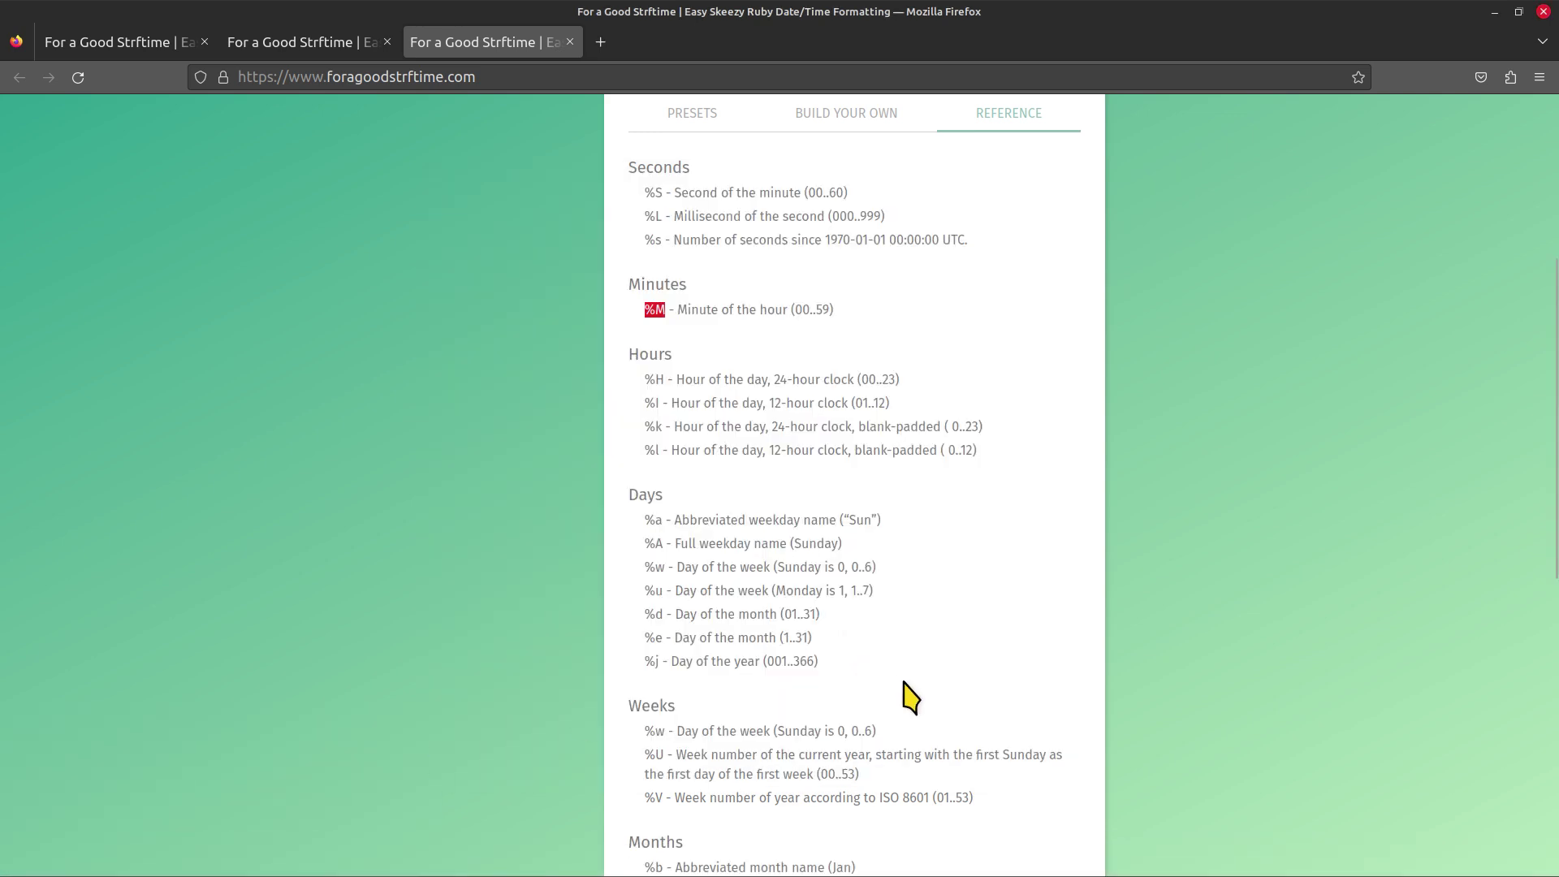
scroll(909, 696, "down", 8)
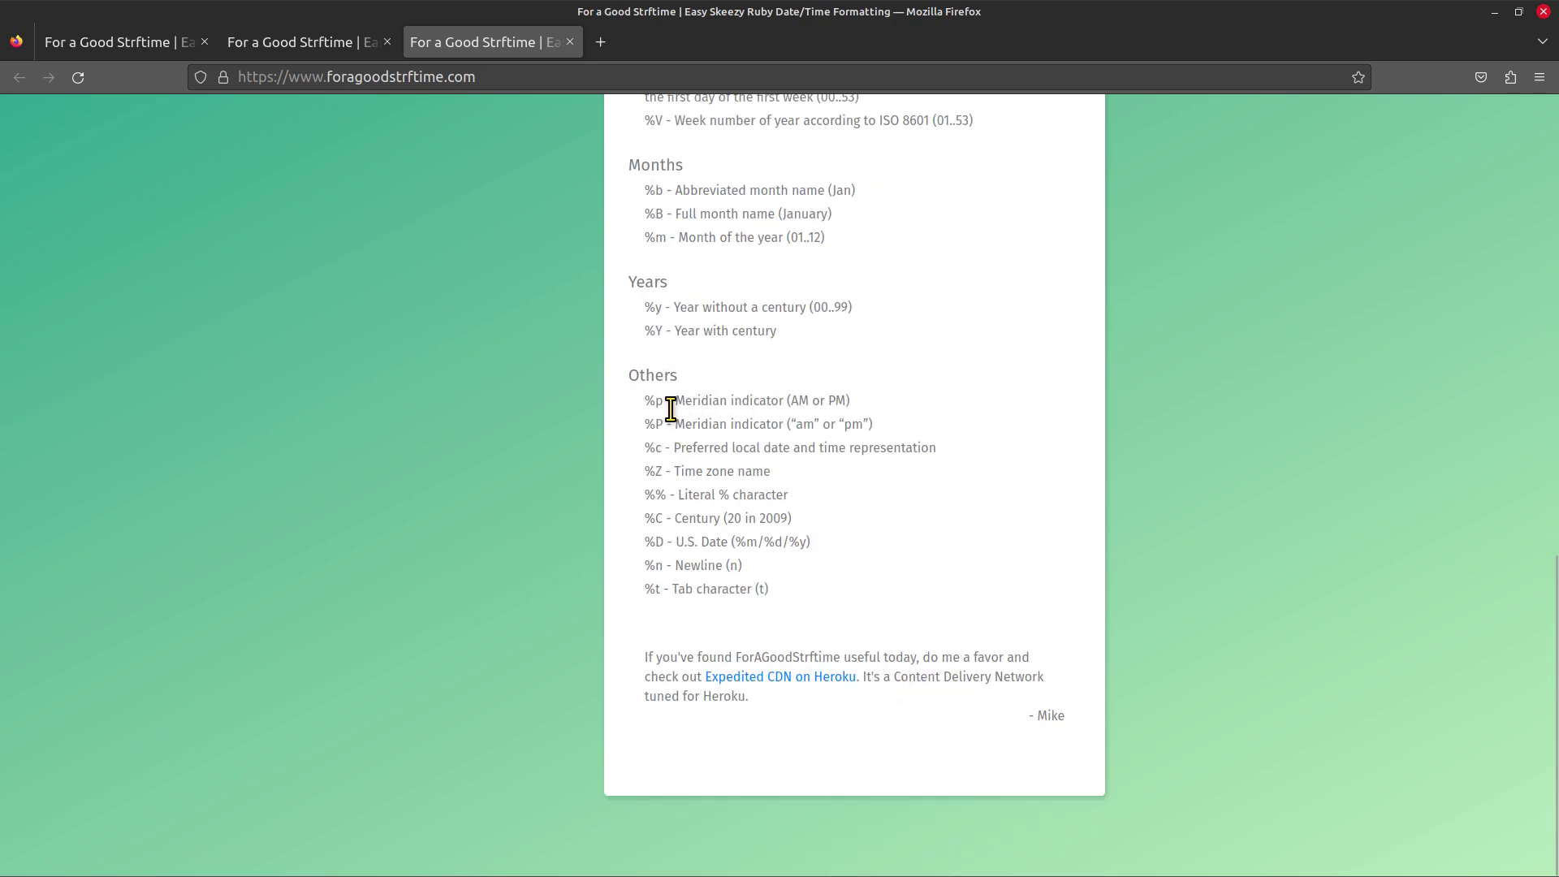
left_click_drag(788, 402, 809, 401)
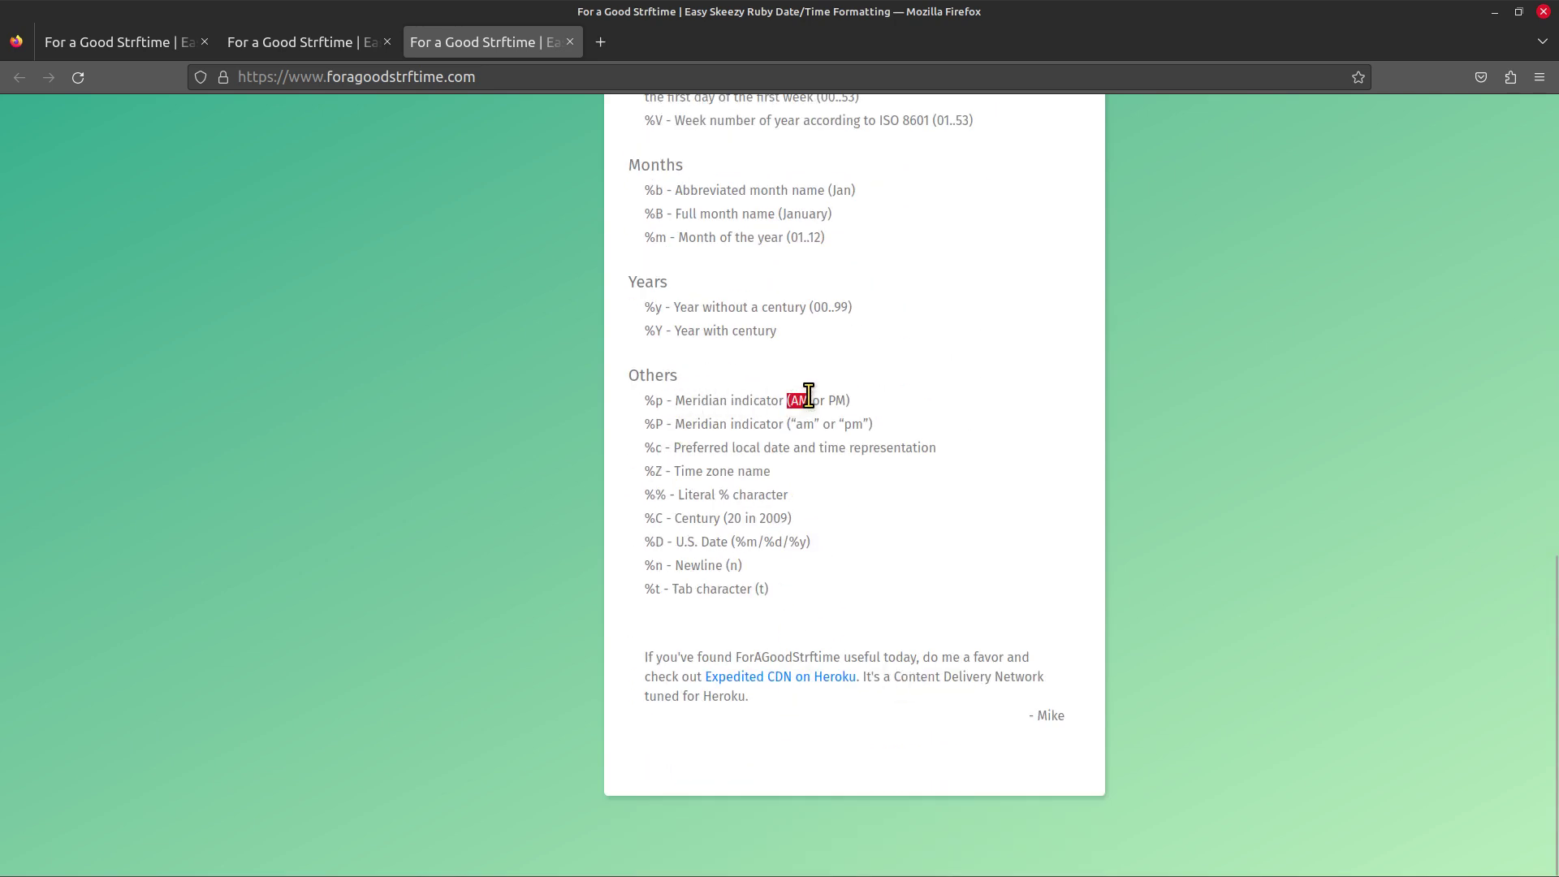
left_click(661, 425)
left_click(807, 431)
double_click(807, 425)
Build the format %A %Y (Tuesday 2023) in Build Your Own and copy it.
scroll(881, 487, "up", 15)
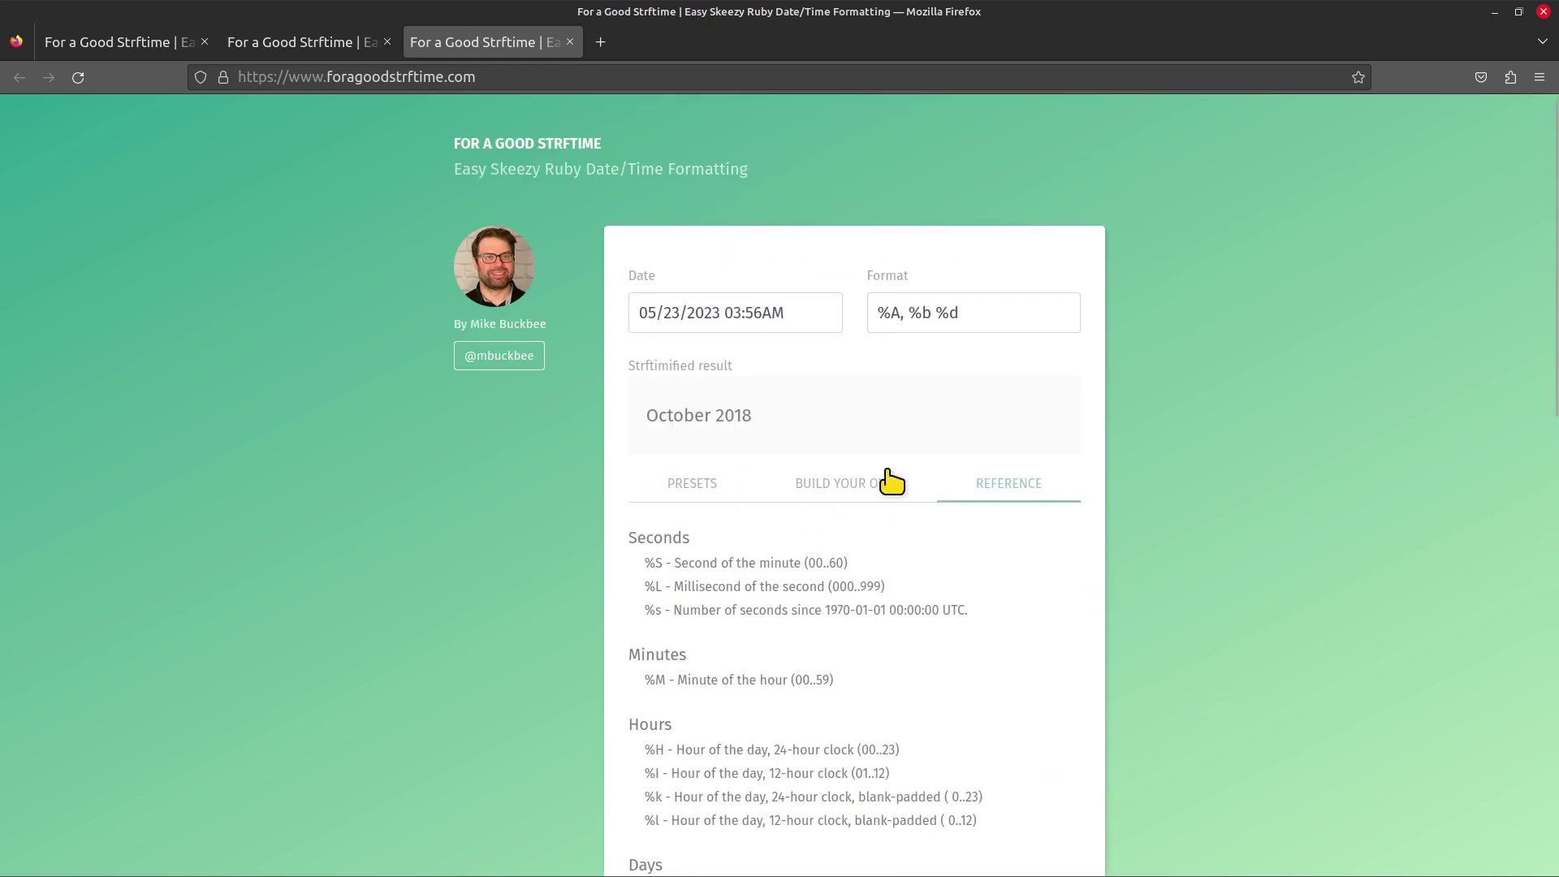
left_click(838, 487)
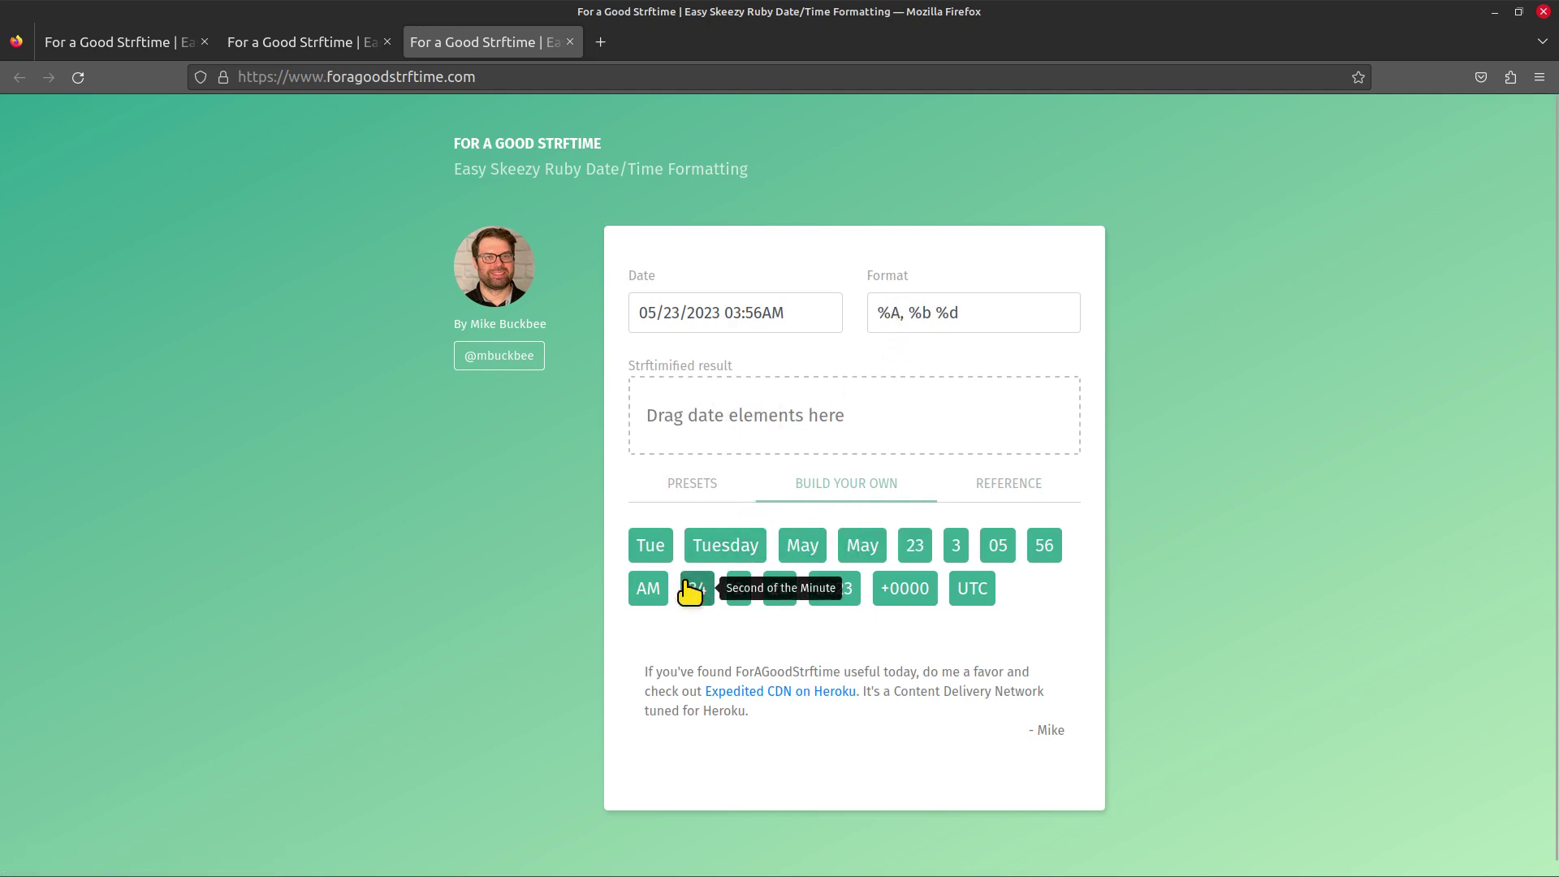
left_click_drag(727, 548, 703, 438)
left_click_drag(836, 593, 750, 430)
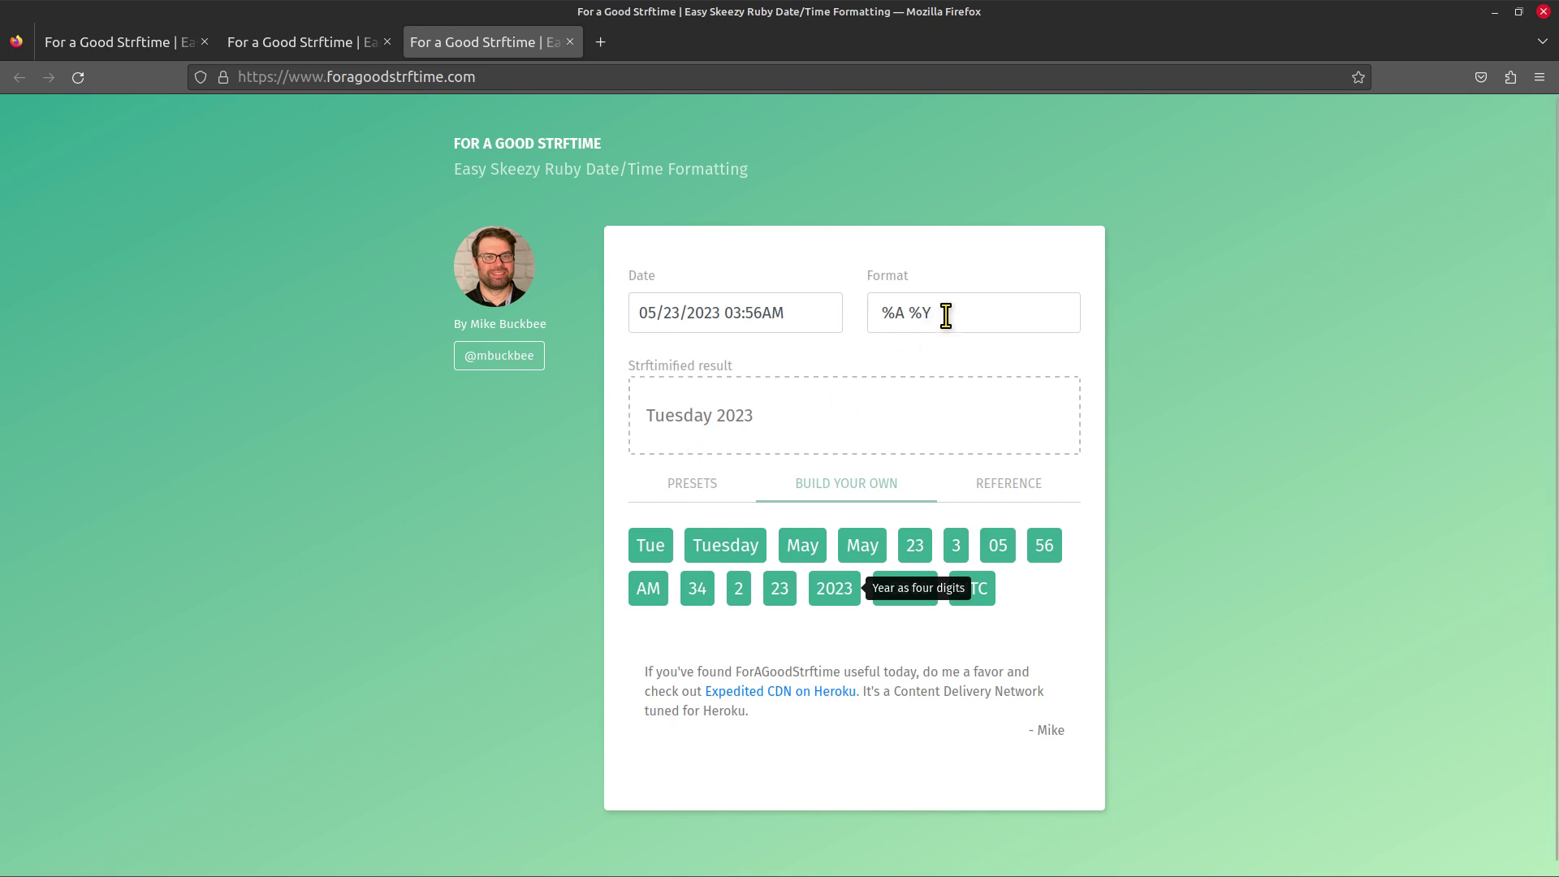
left_click_drag(942, 315, 856, 317)
right_click(898, 315)
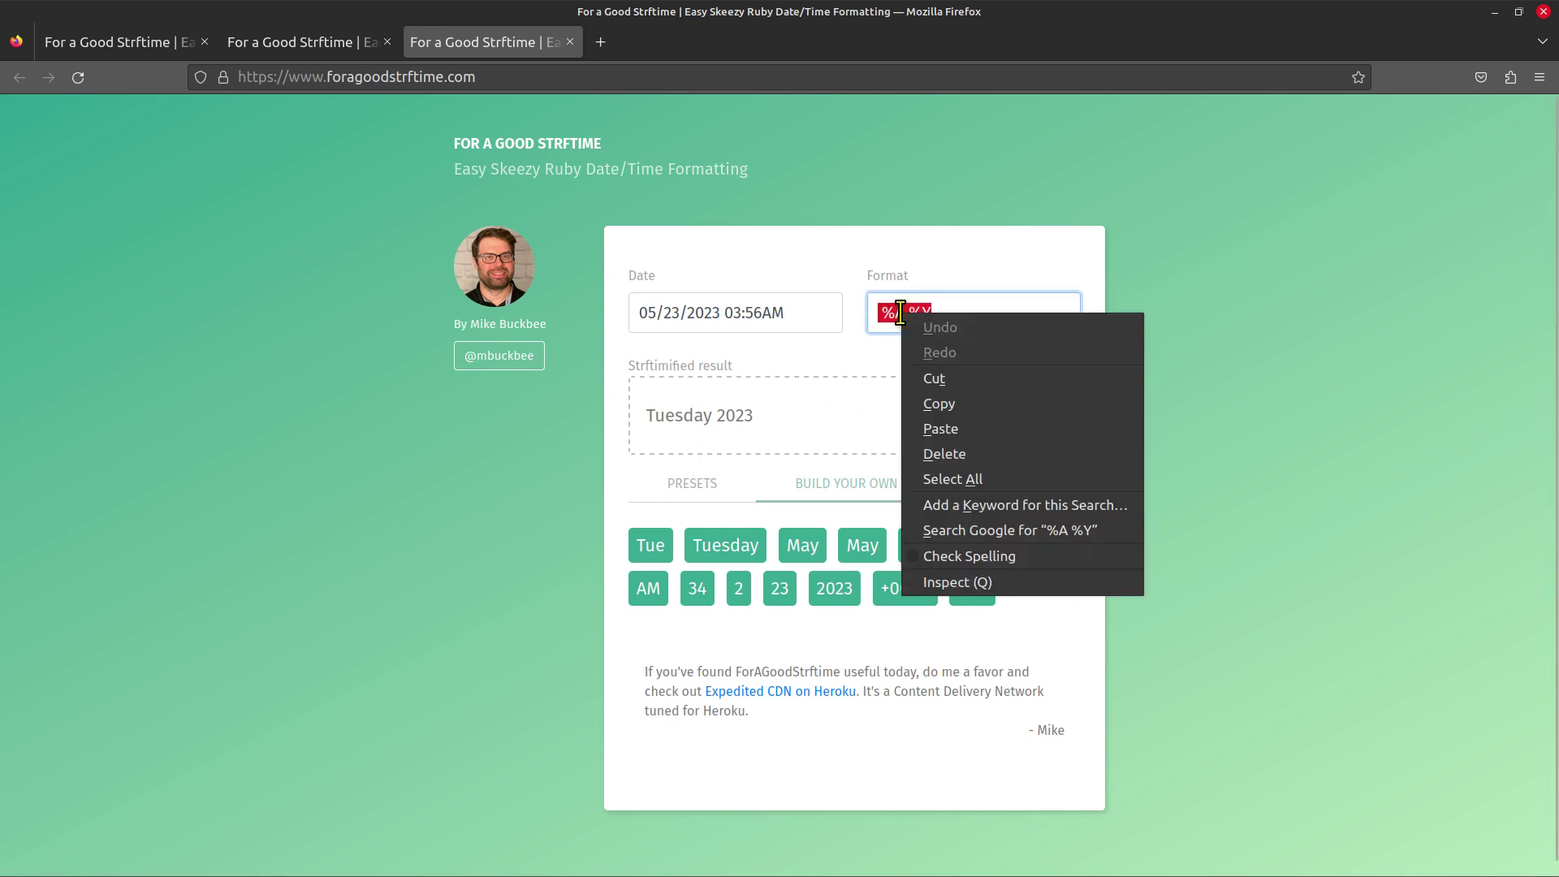
left_click(941, 404)
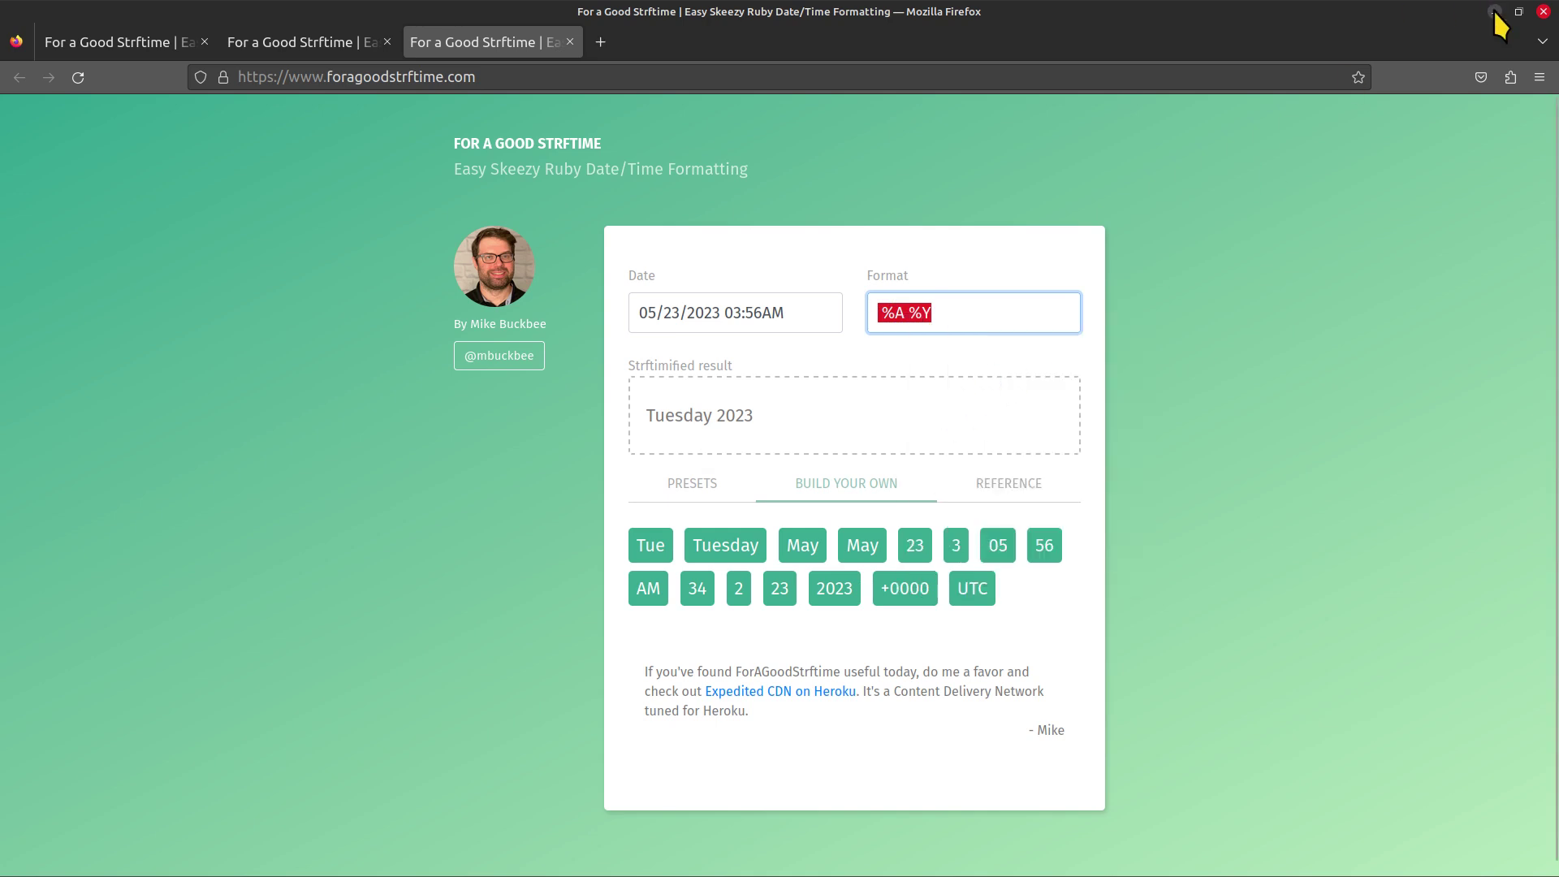
Select the Login Window clock format %I:%M %p, leaving it unchanged.
left_click(1494, 12)
left_click_drag(939, 644, 840, 644)
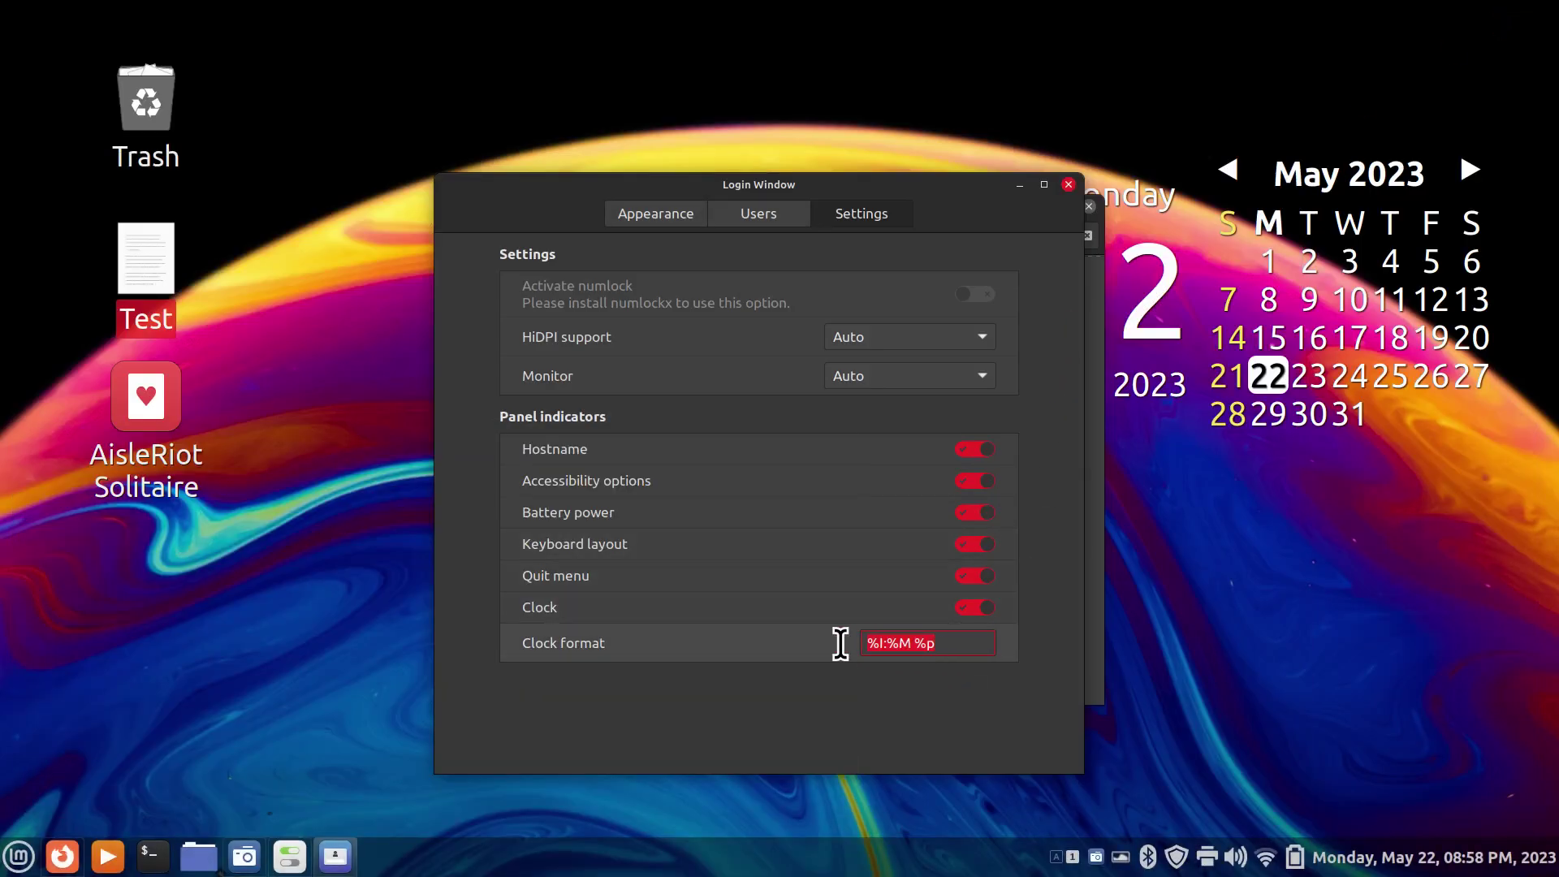
right_click(897, 644)
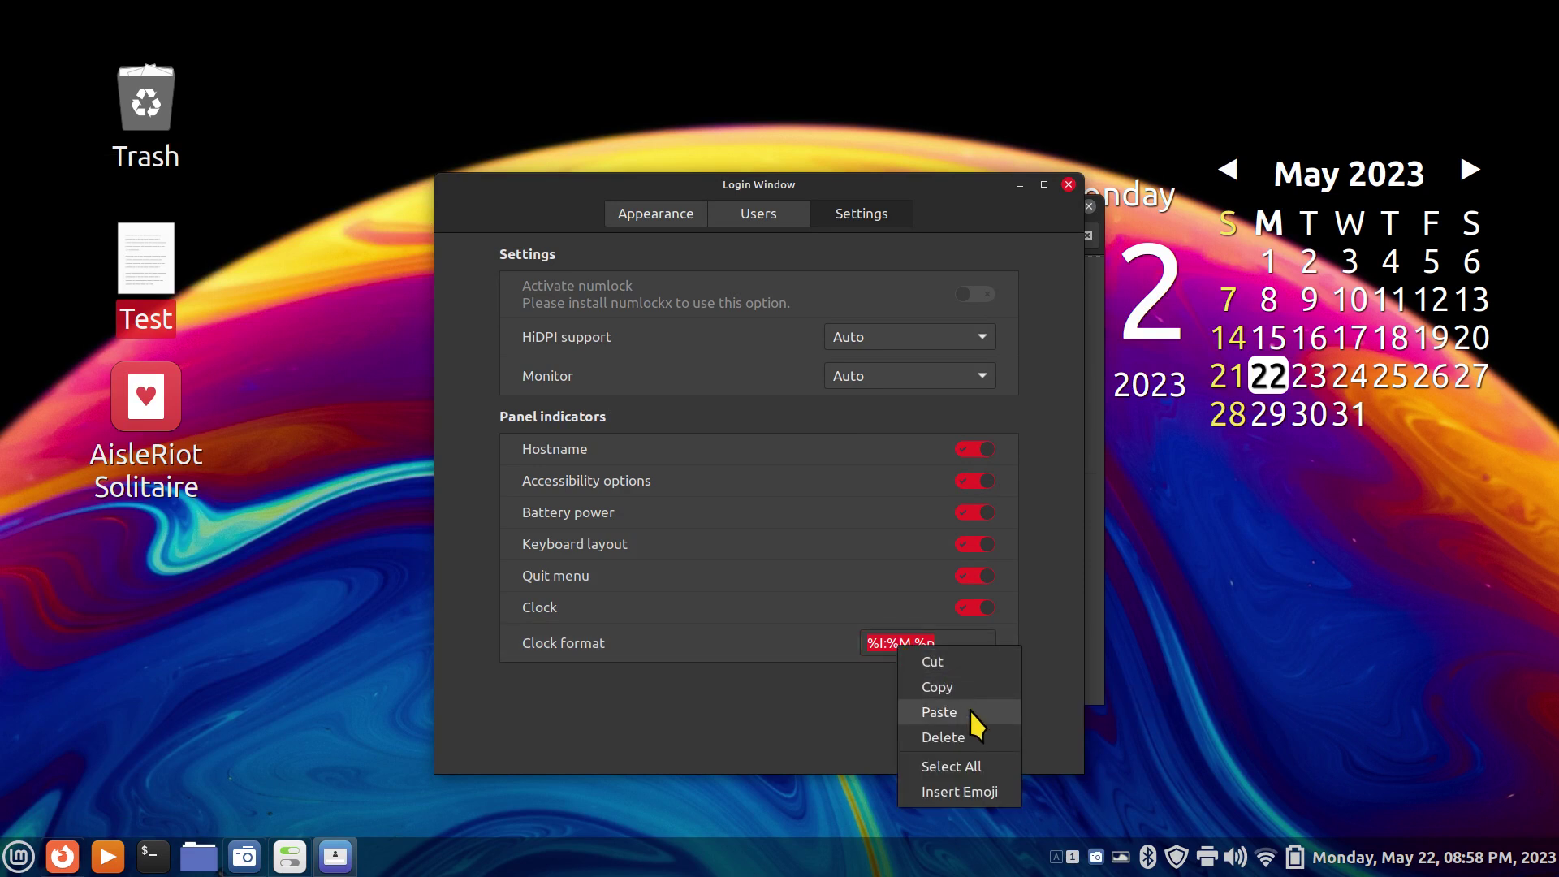
left_click(1048, 659)
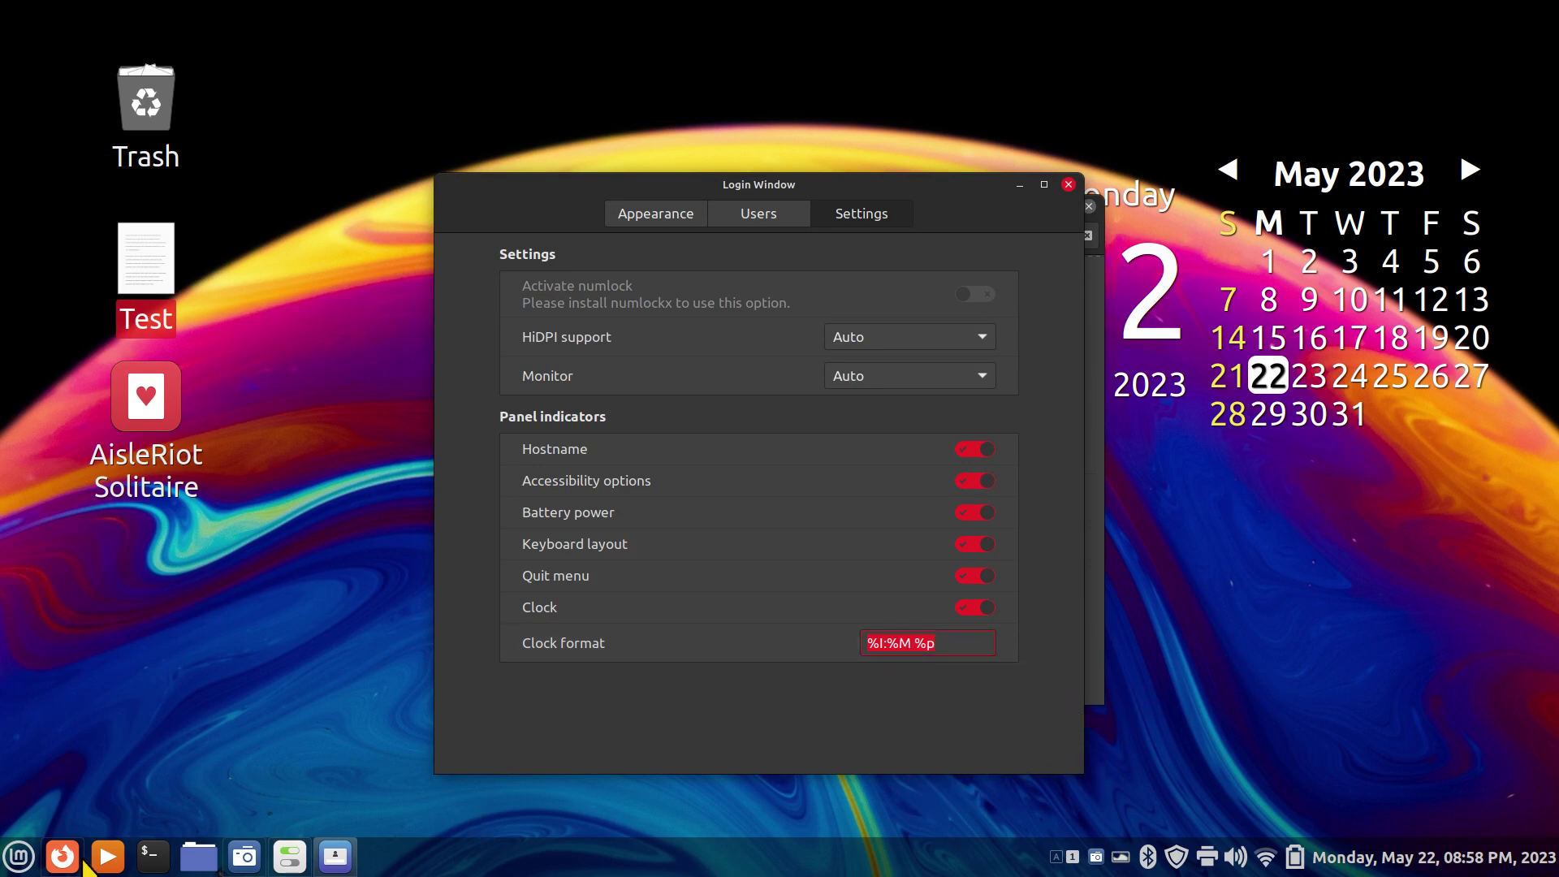
Browse For a Good Strftime's reference list in Firefox, then close the browser.
left_click(73, 862)
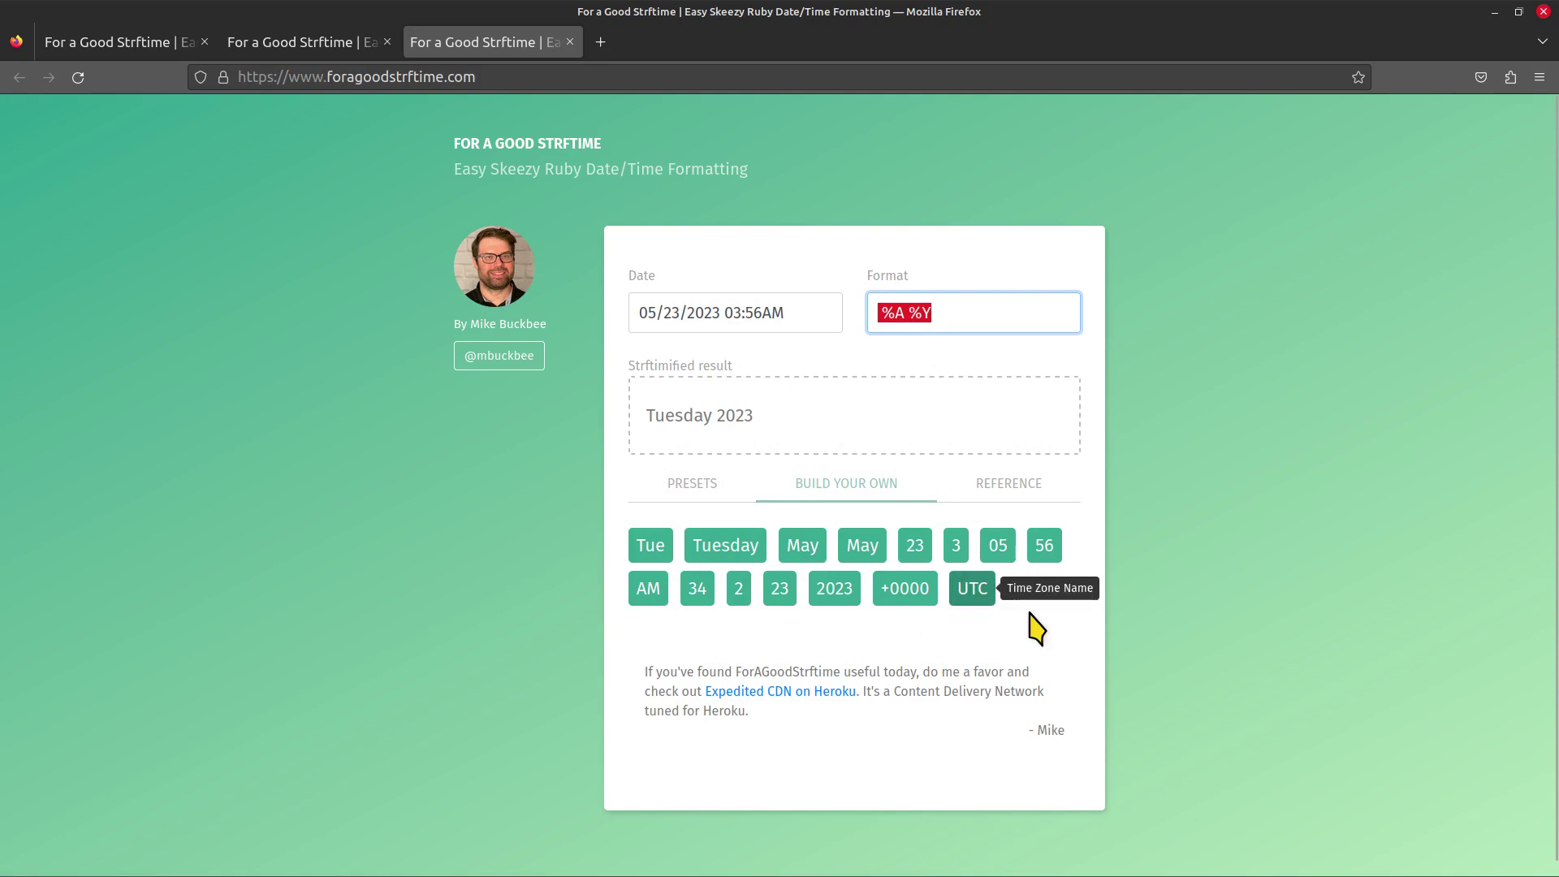
left_click(1026, 487)
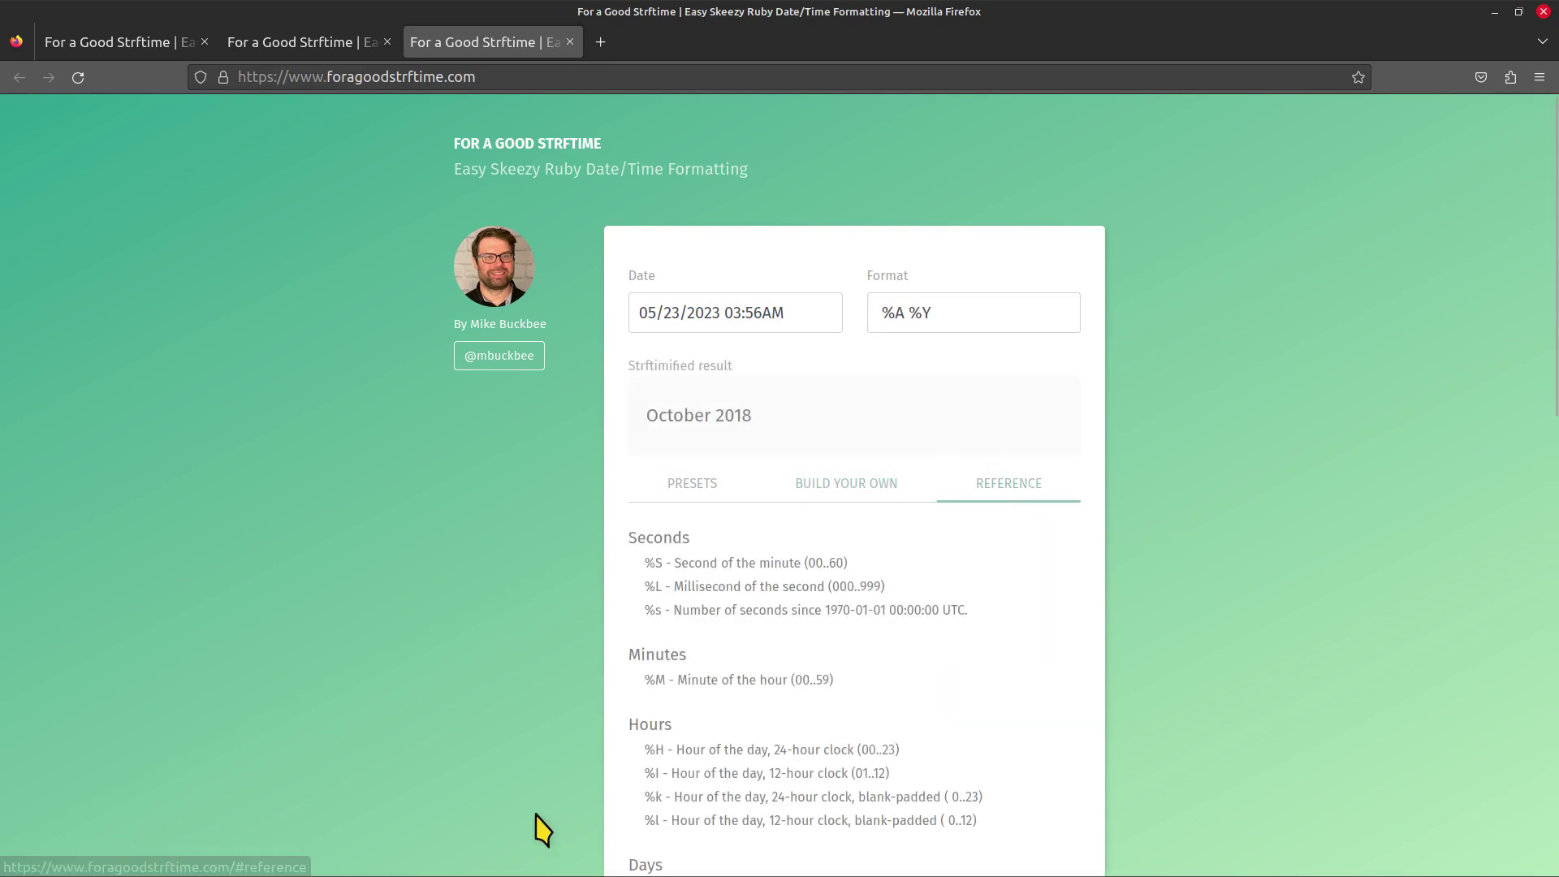
scroll(848, 589, "down", 1)
scroll(848, 588, "down", 12)
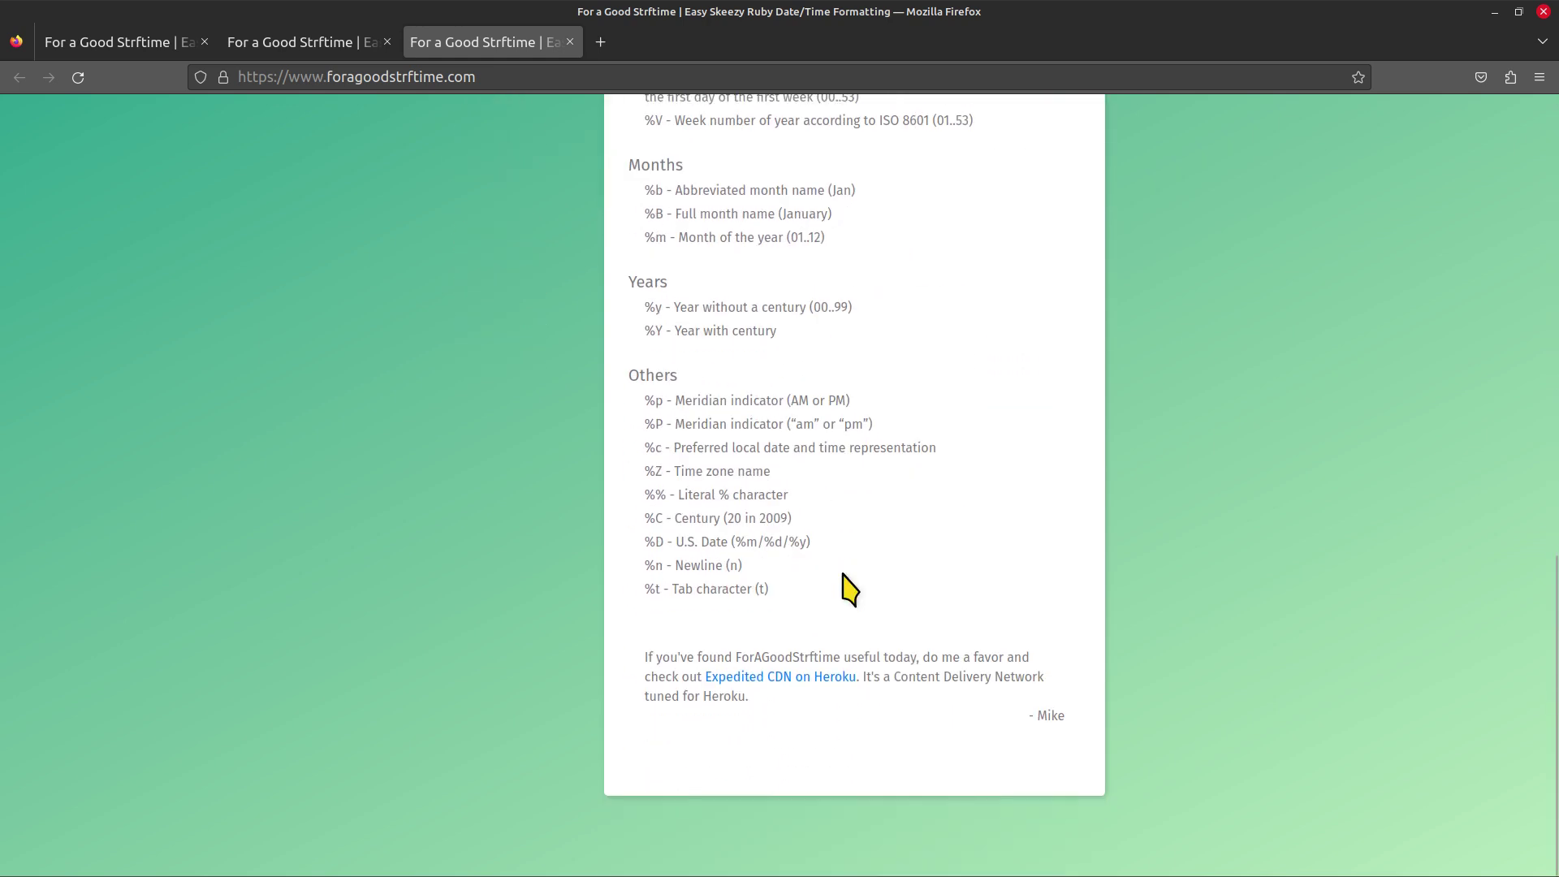
scroll(848, 588, "up", 12)
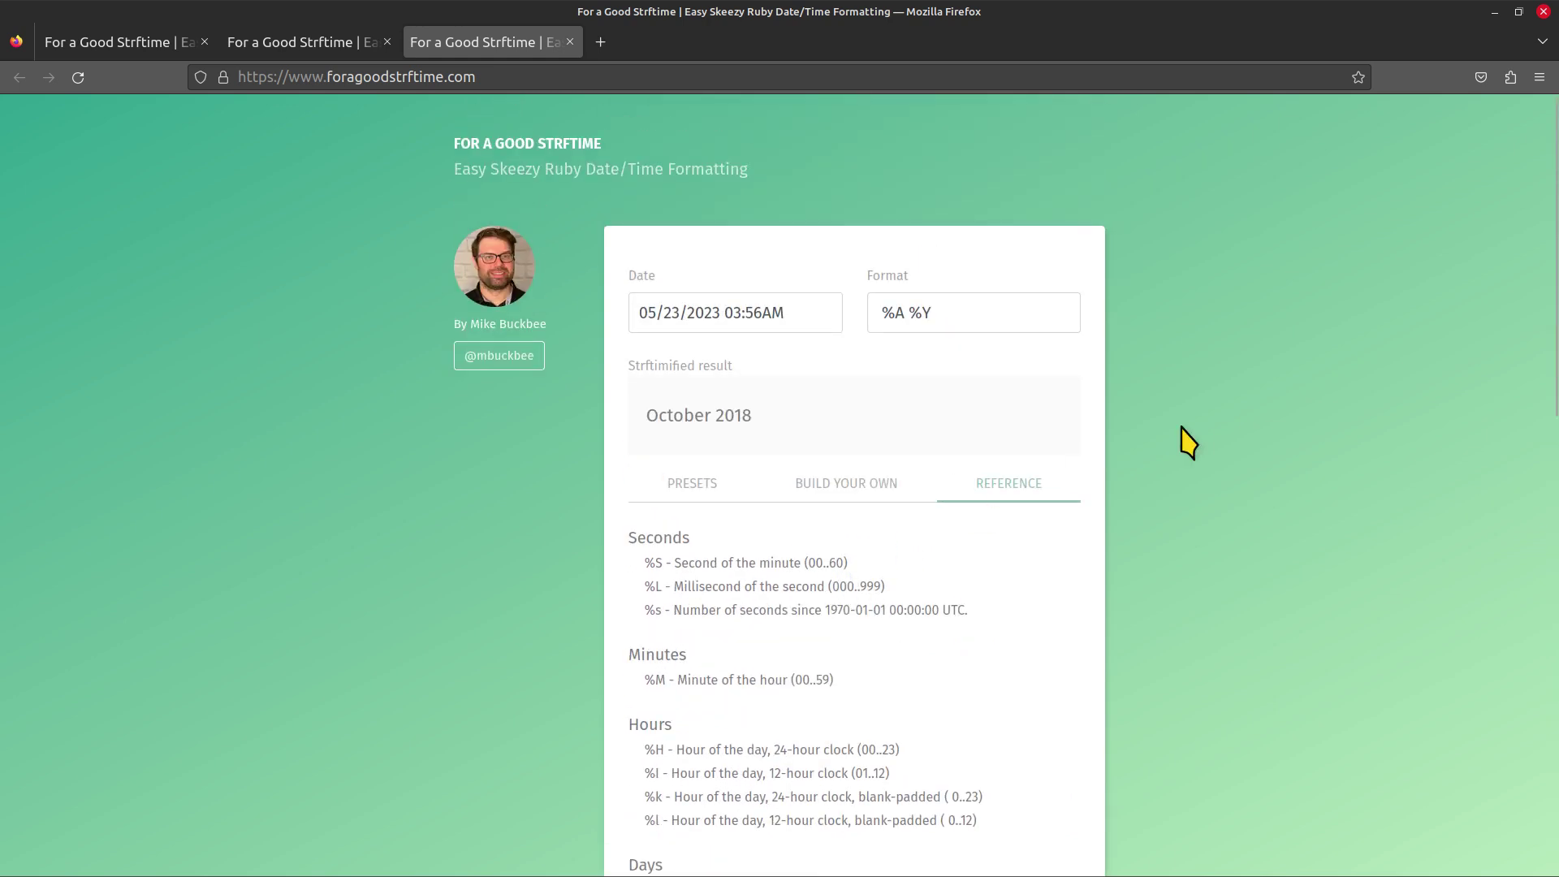
left_click(1545, 11)
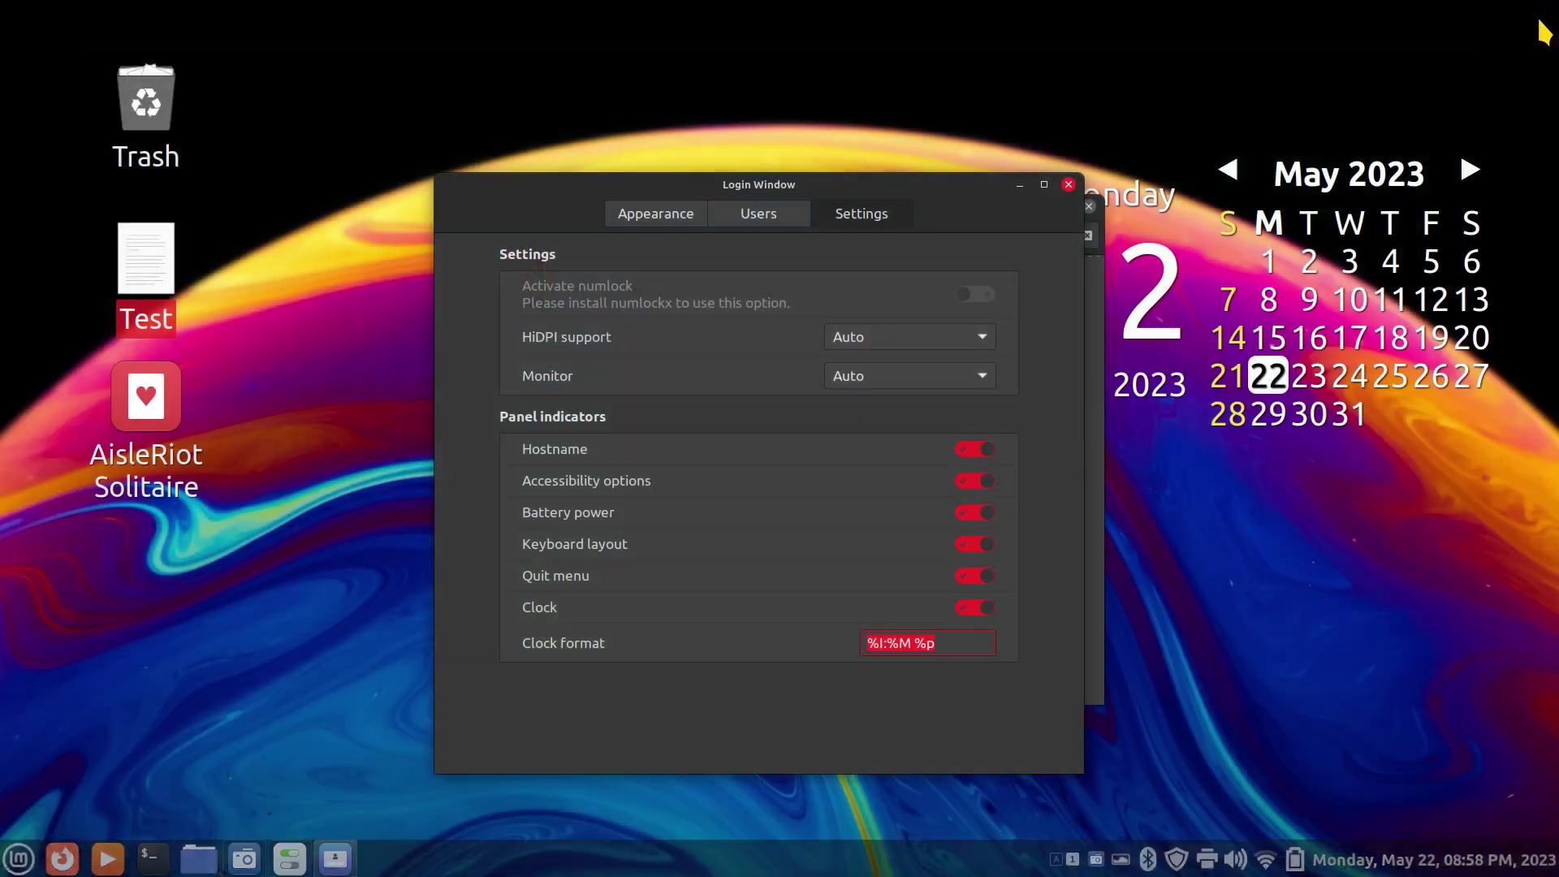
Reopen the Calendar applet settings, toggle the custom date format, and review the strftime reference.
right_click(1428, 867)
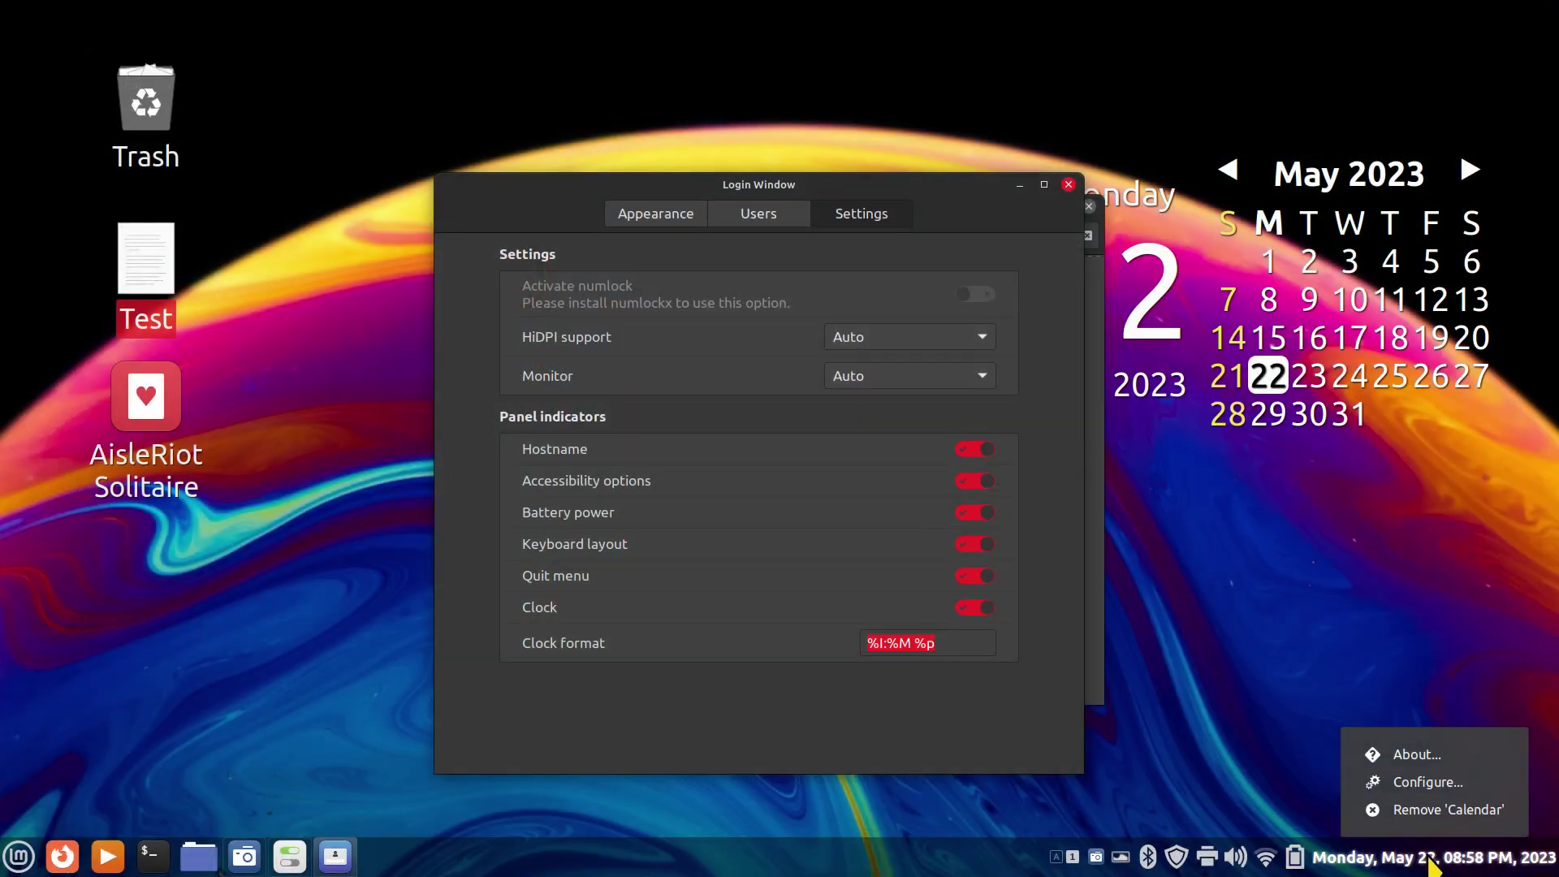
left_click(1466, 781)
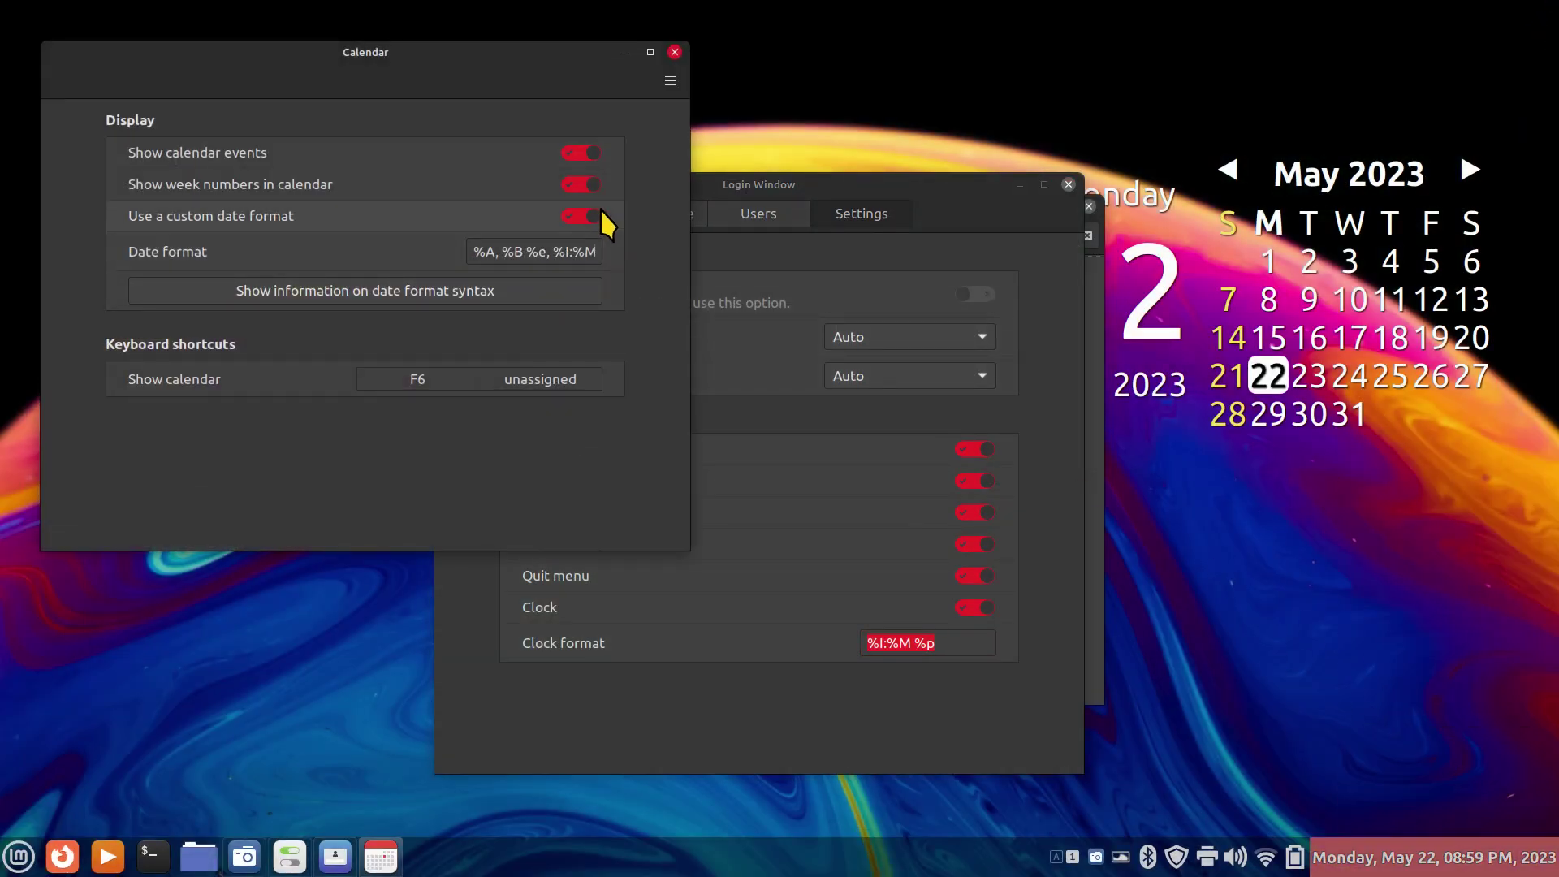
left_click(578, 217)
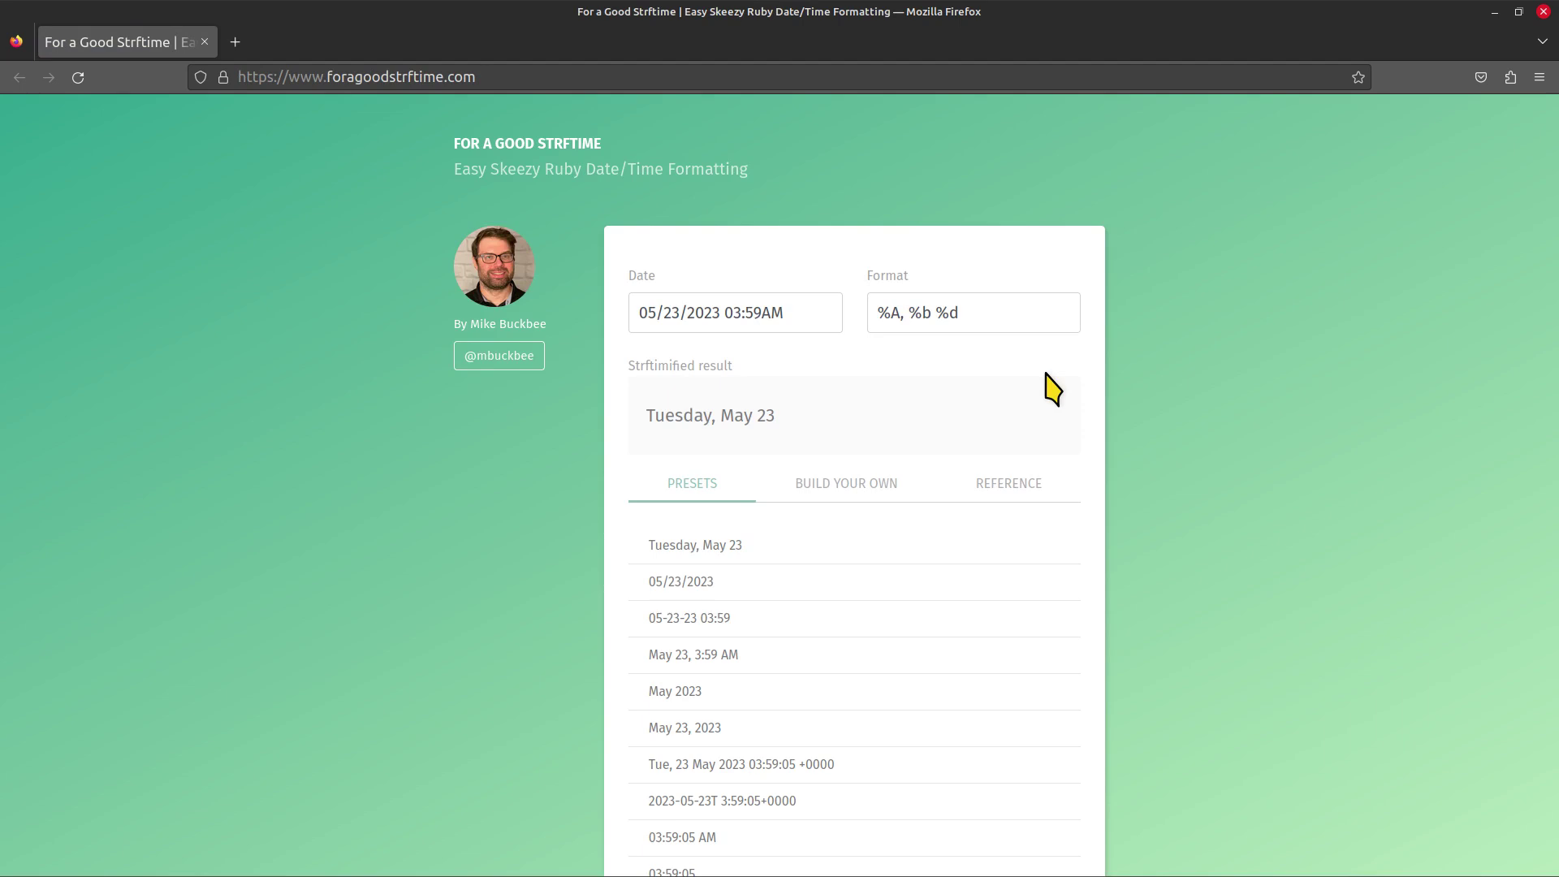
left_click(847, 495)
left_click(1047, 491)
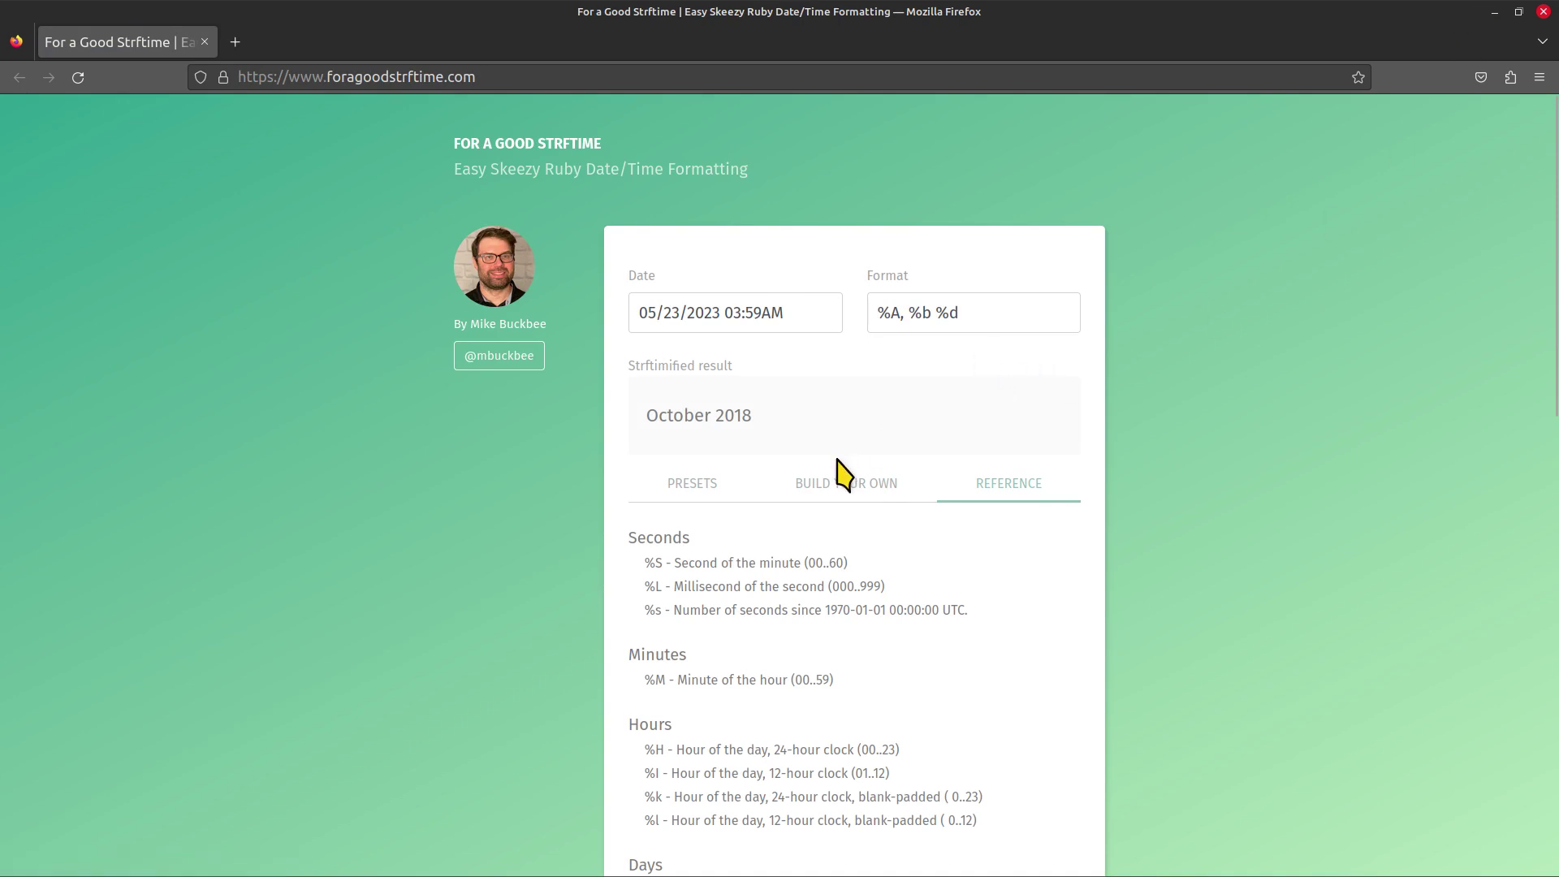
left_click(1542, 11)
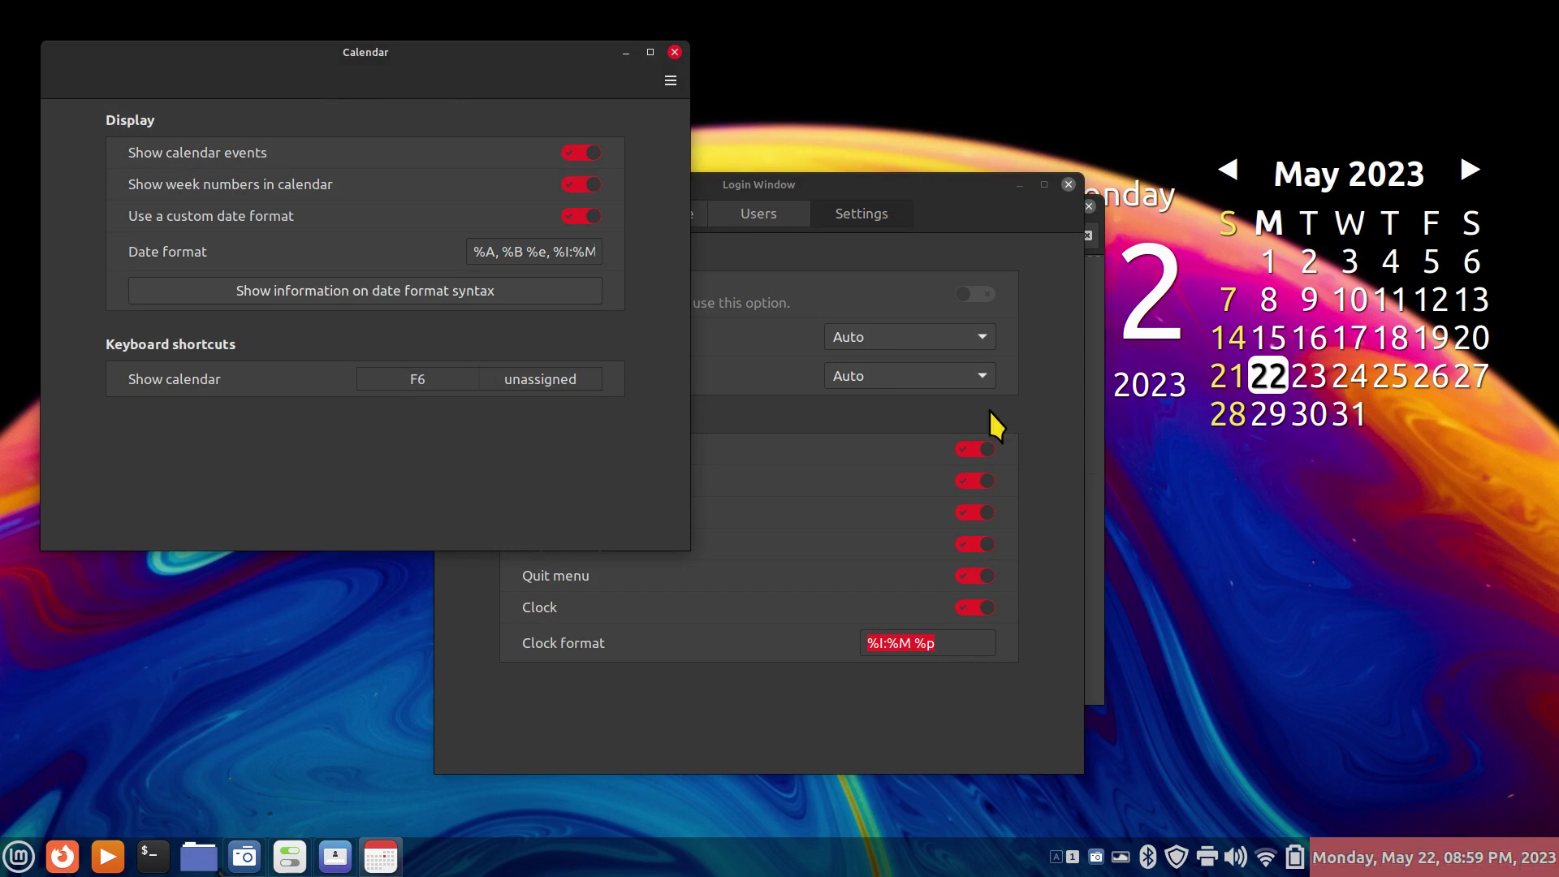
Check the date format field, then browse the syntax help's strftime reference and close it.
left_click(526, 252)
key("End")
key("Home")
left_click(322, 290)
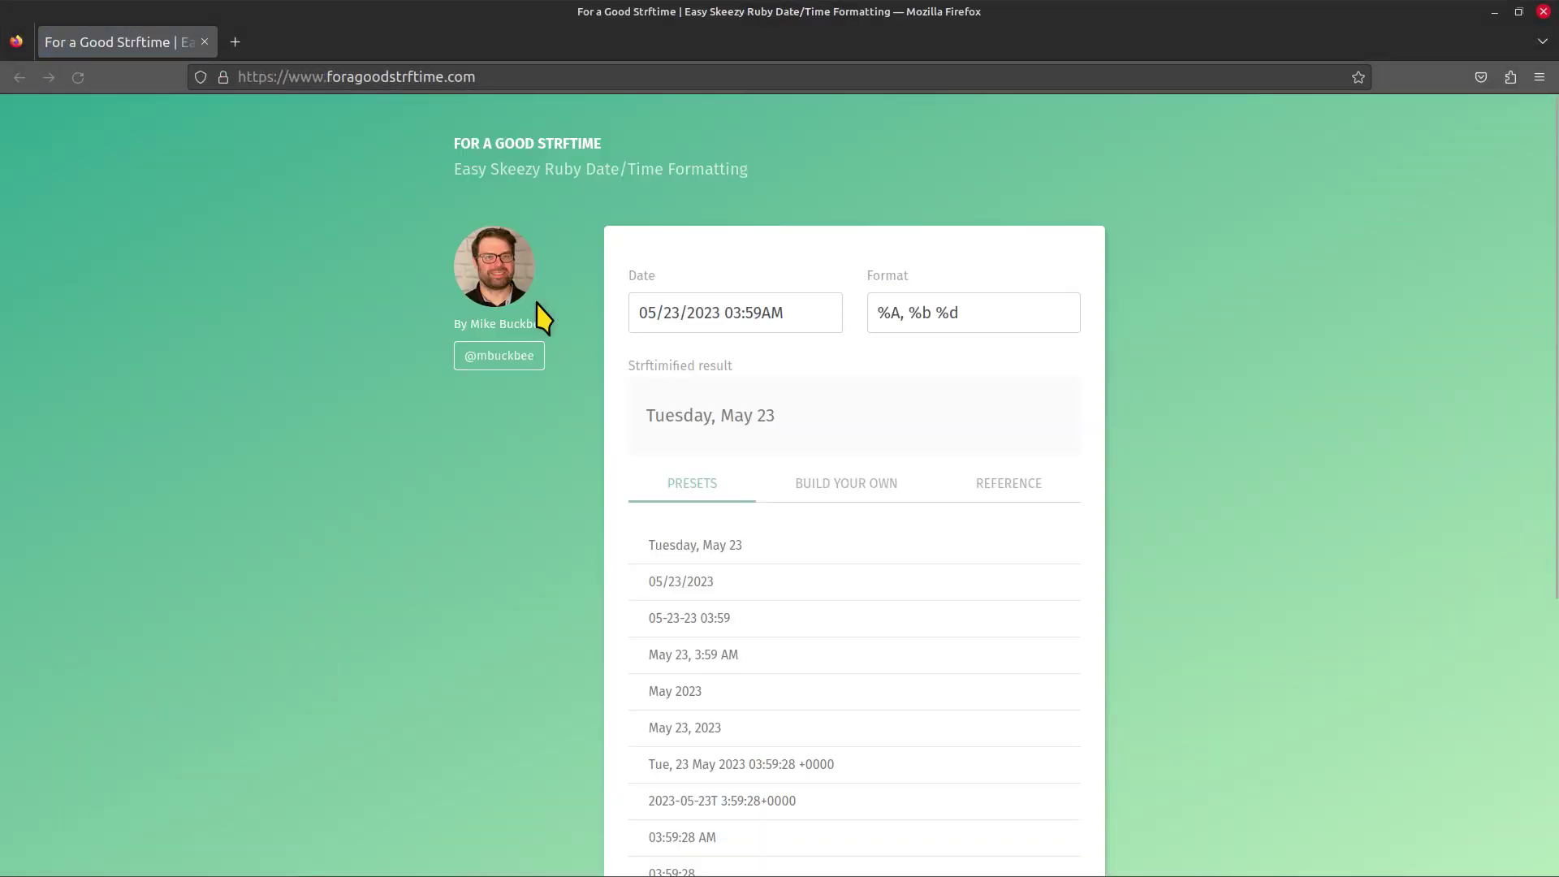
left_click(1016, 489)
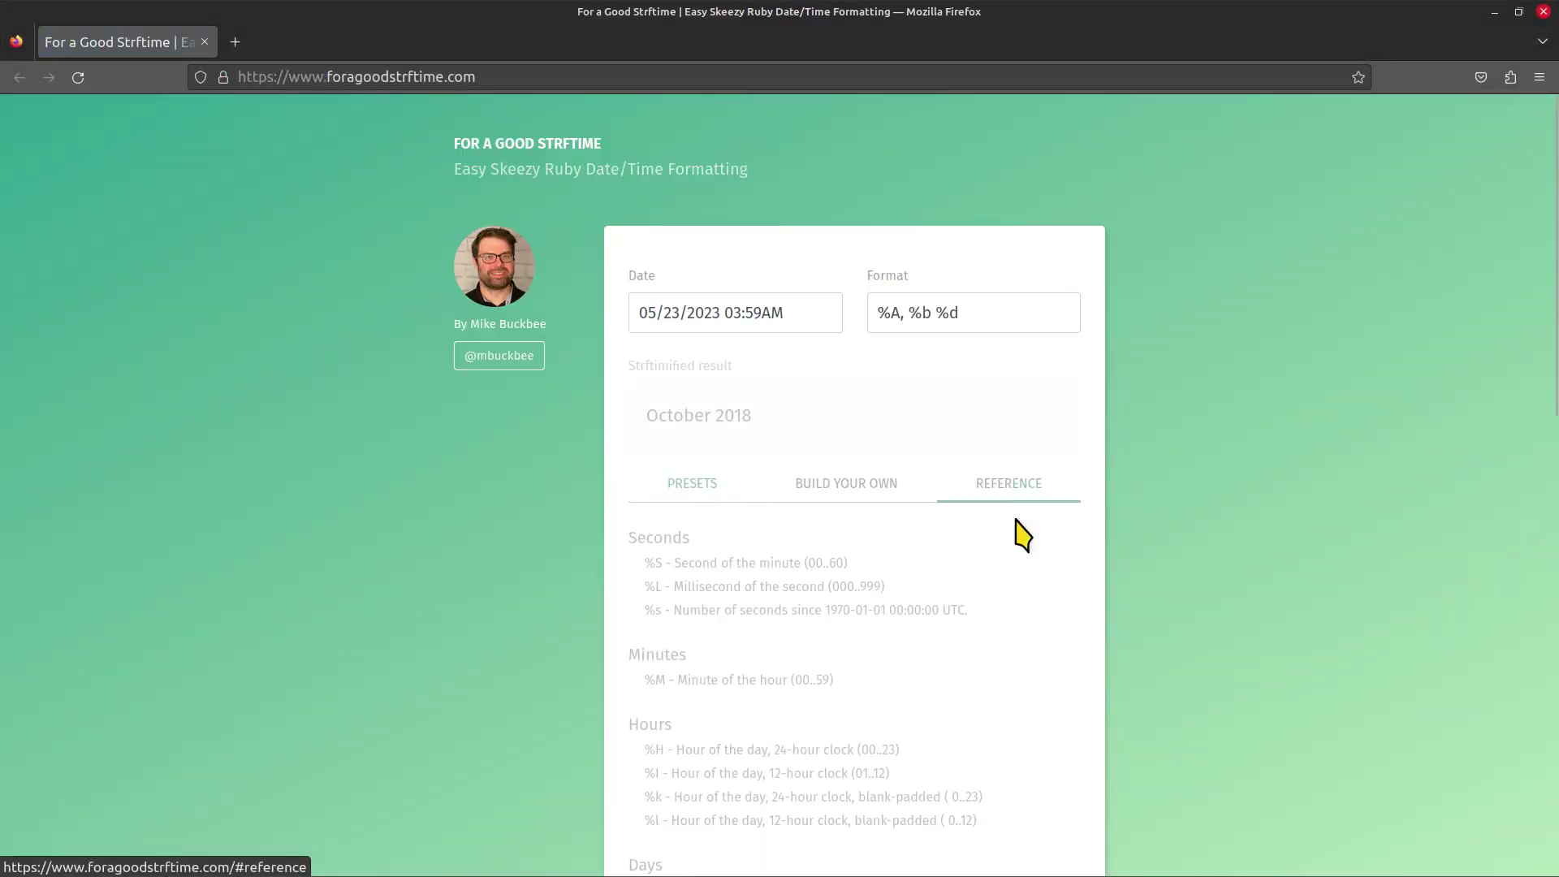
scroll(835, 609, "down", 10)
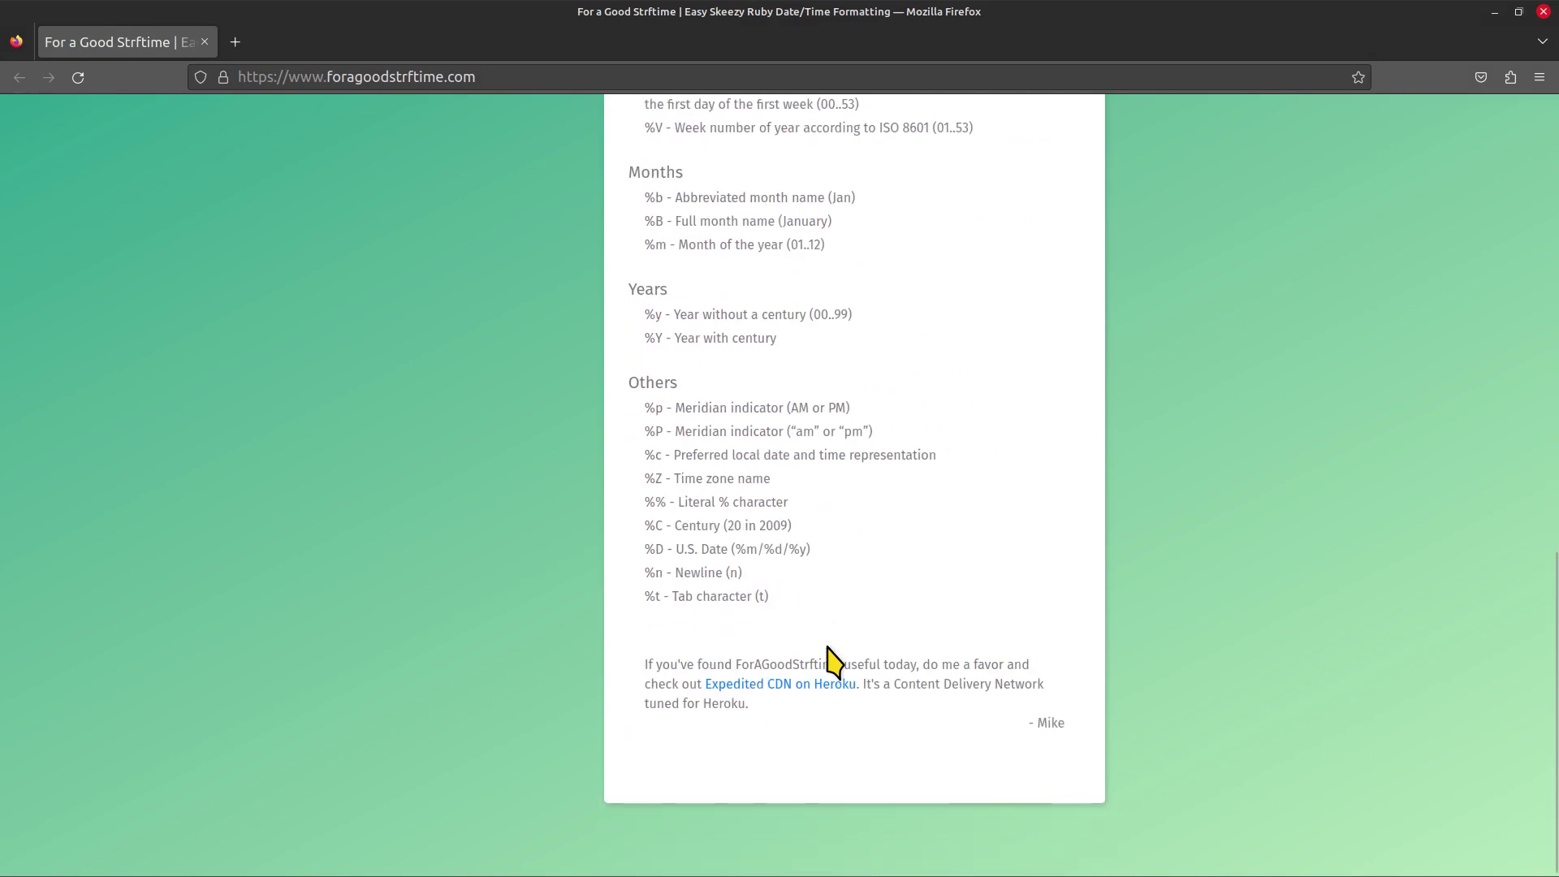
scroll(1185, 390, "up", 10)
left_click(1543, 11)
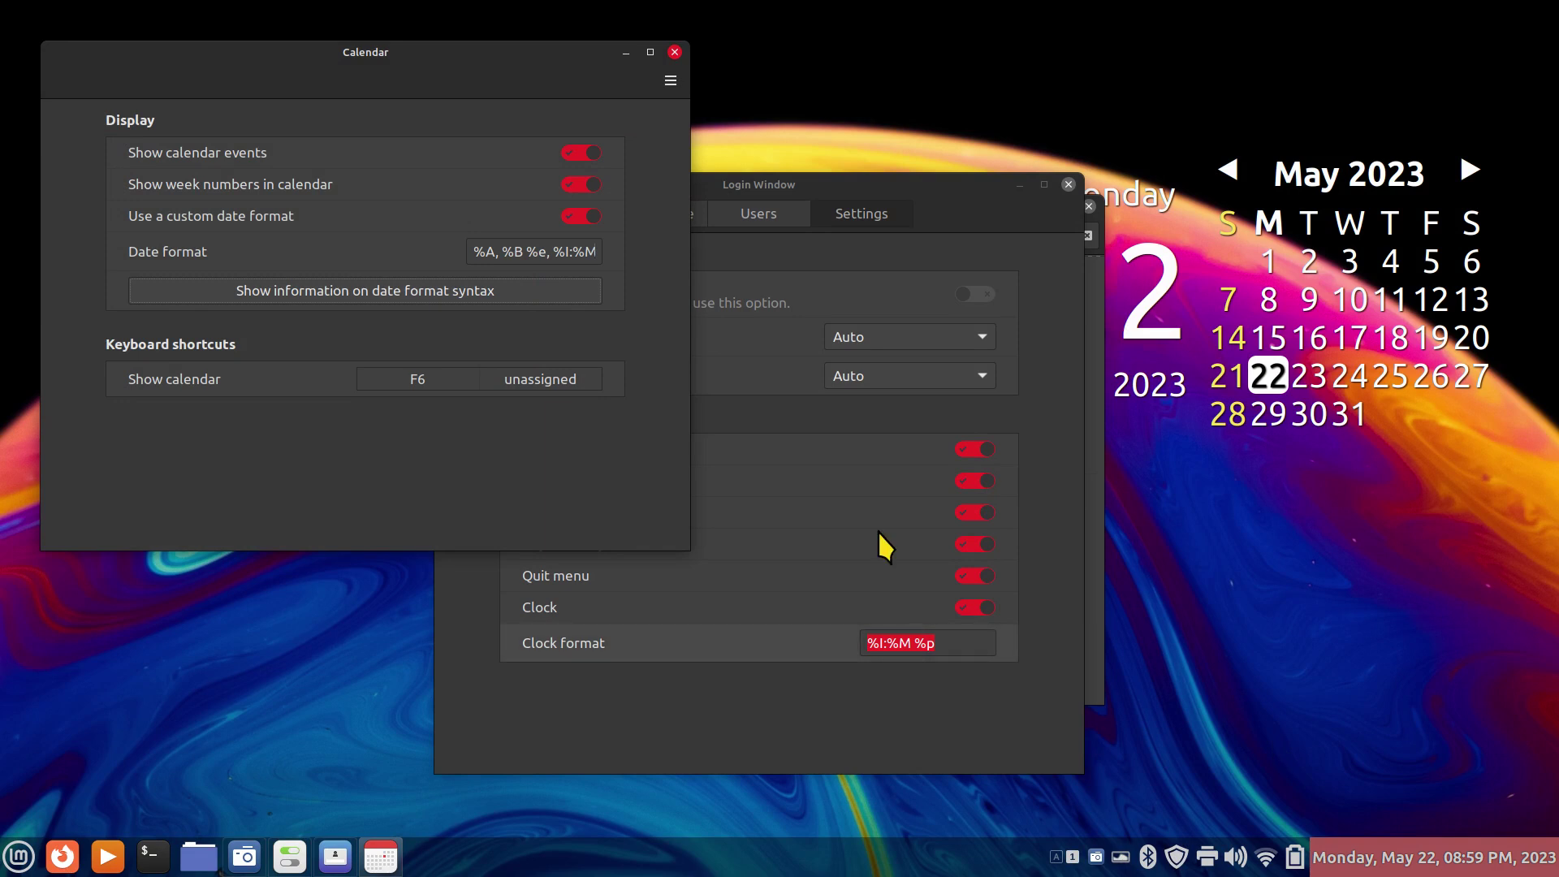
Close the calendar settings and toggle the login screen clock off and back on.
left_click(674, 52)
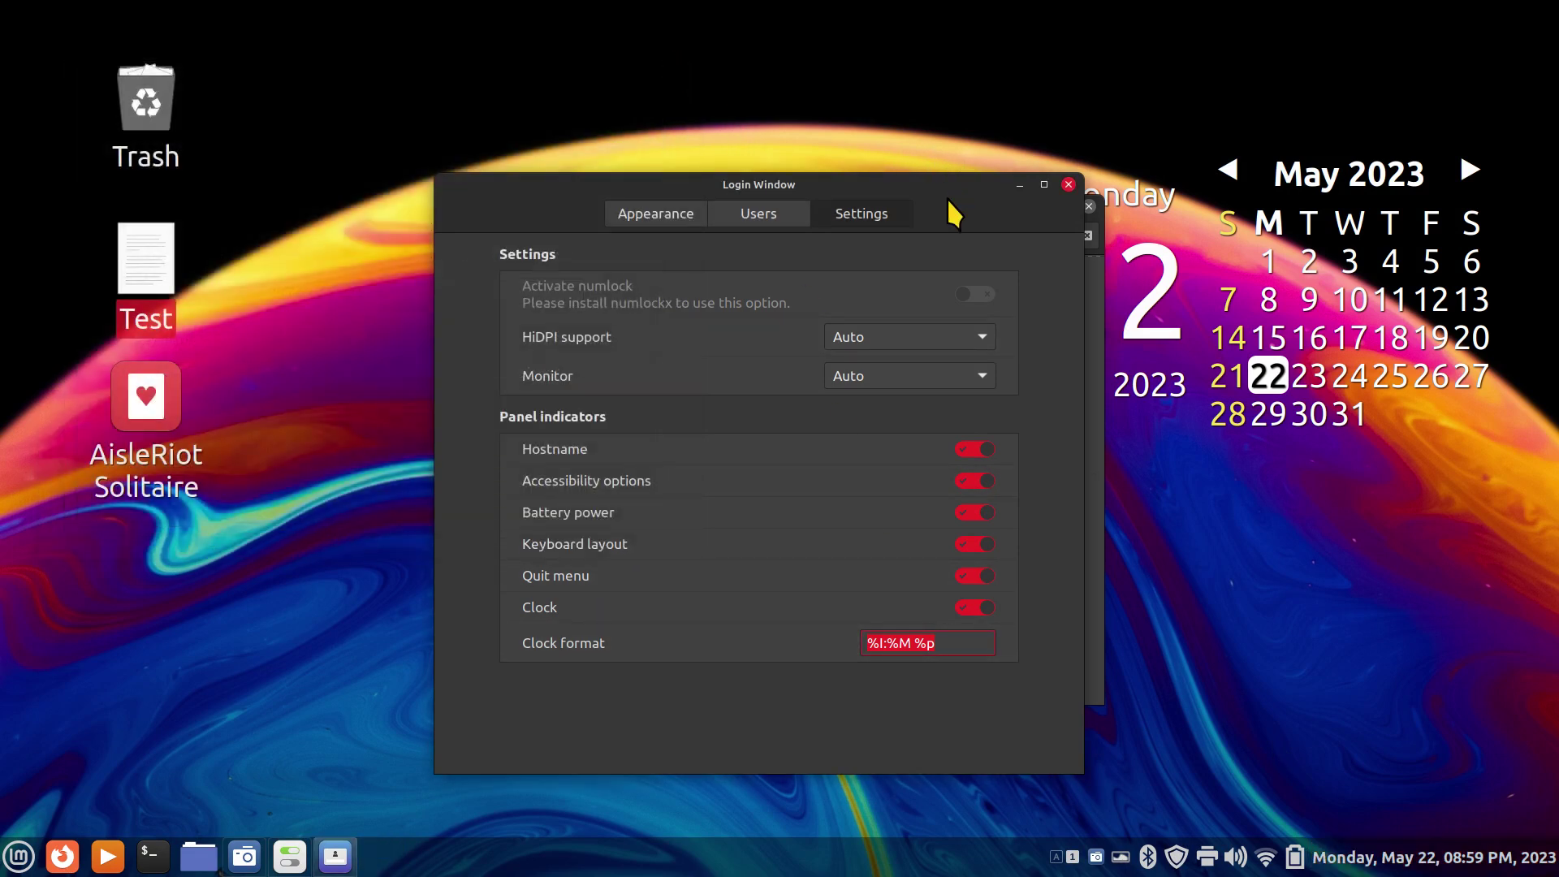
left_click_drag(948, 213, 916, 176)
left_click(934, 570)
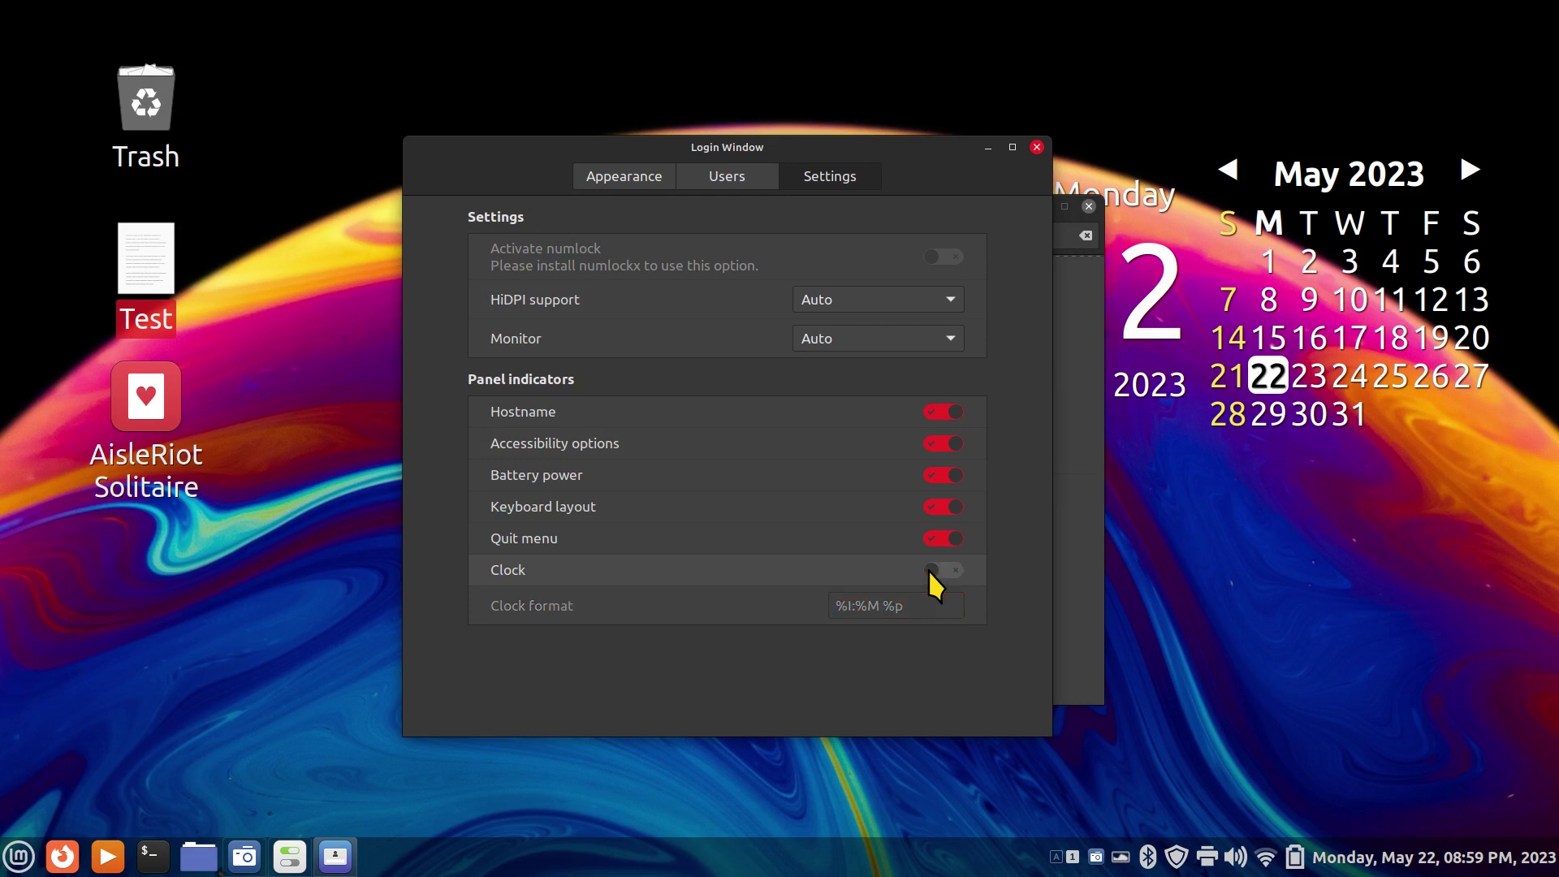
left_click(957, 569)
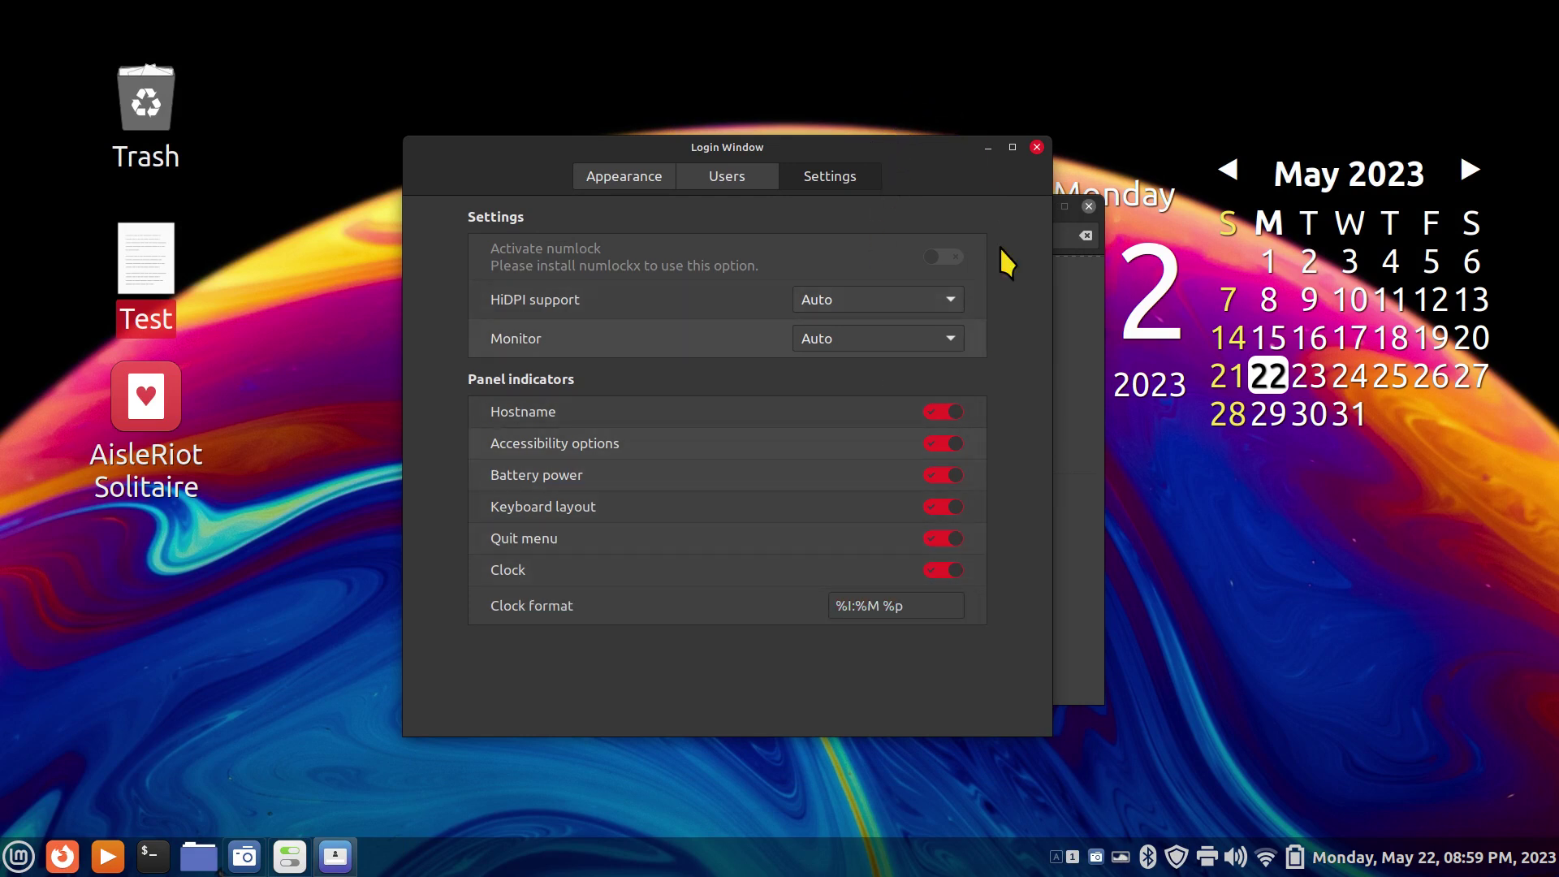
Close the Login Window settings and scroll through System Settings.
left_click(1037, 147)
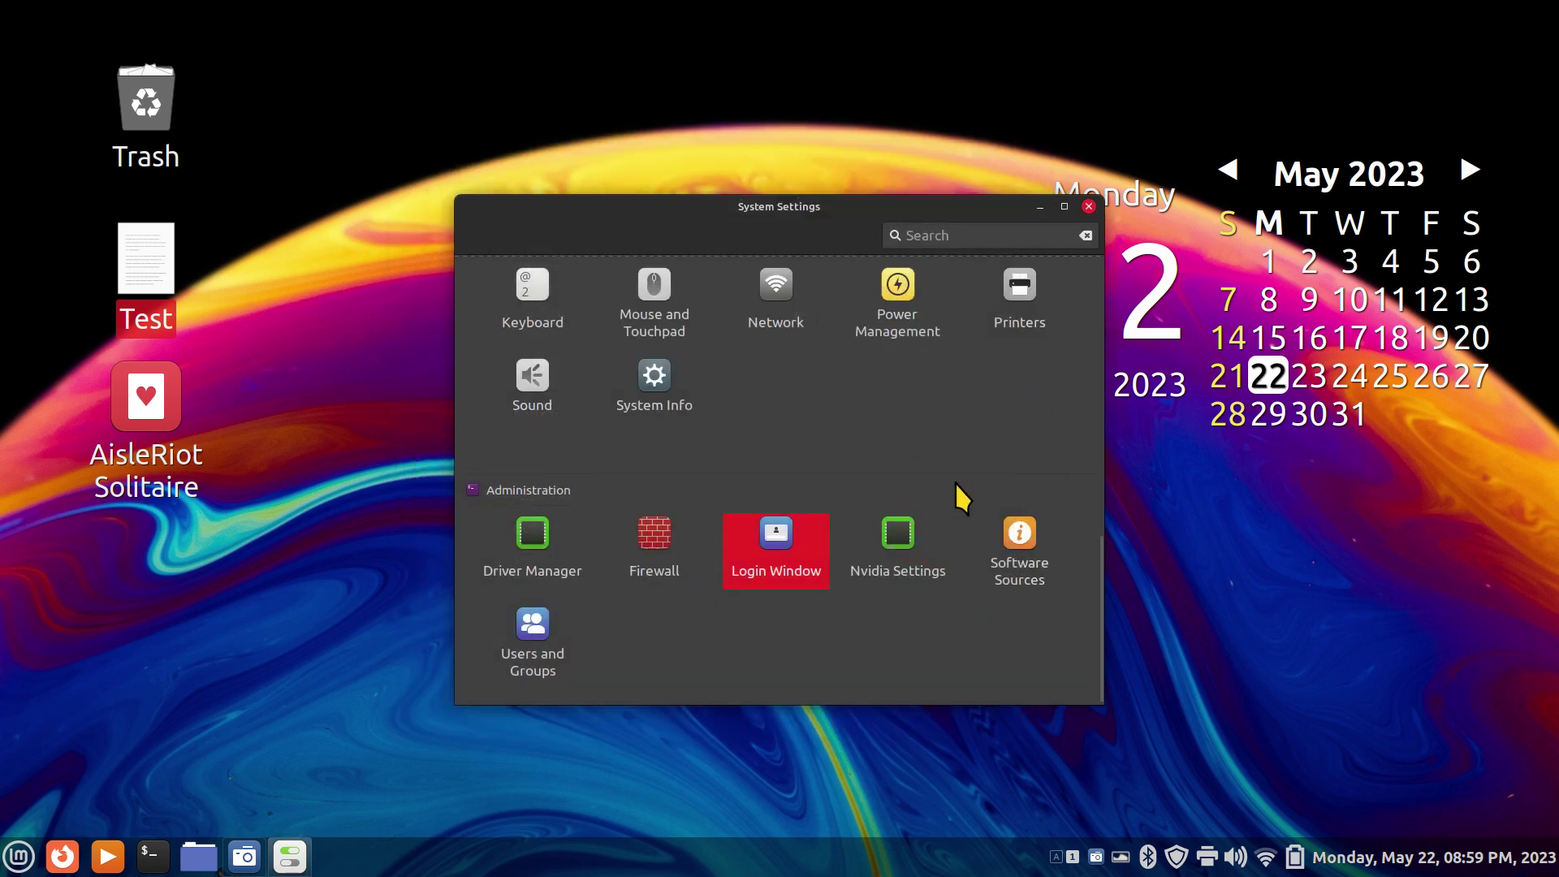
scroll(914, 453, "up", 5)
scroll(915, 455, "up", 5)
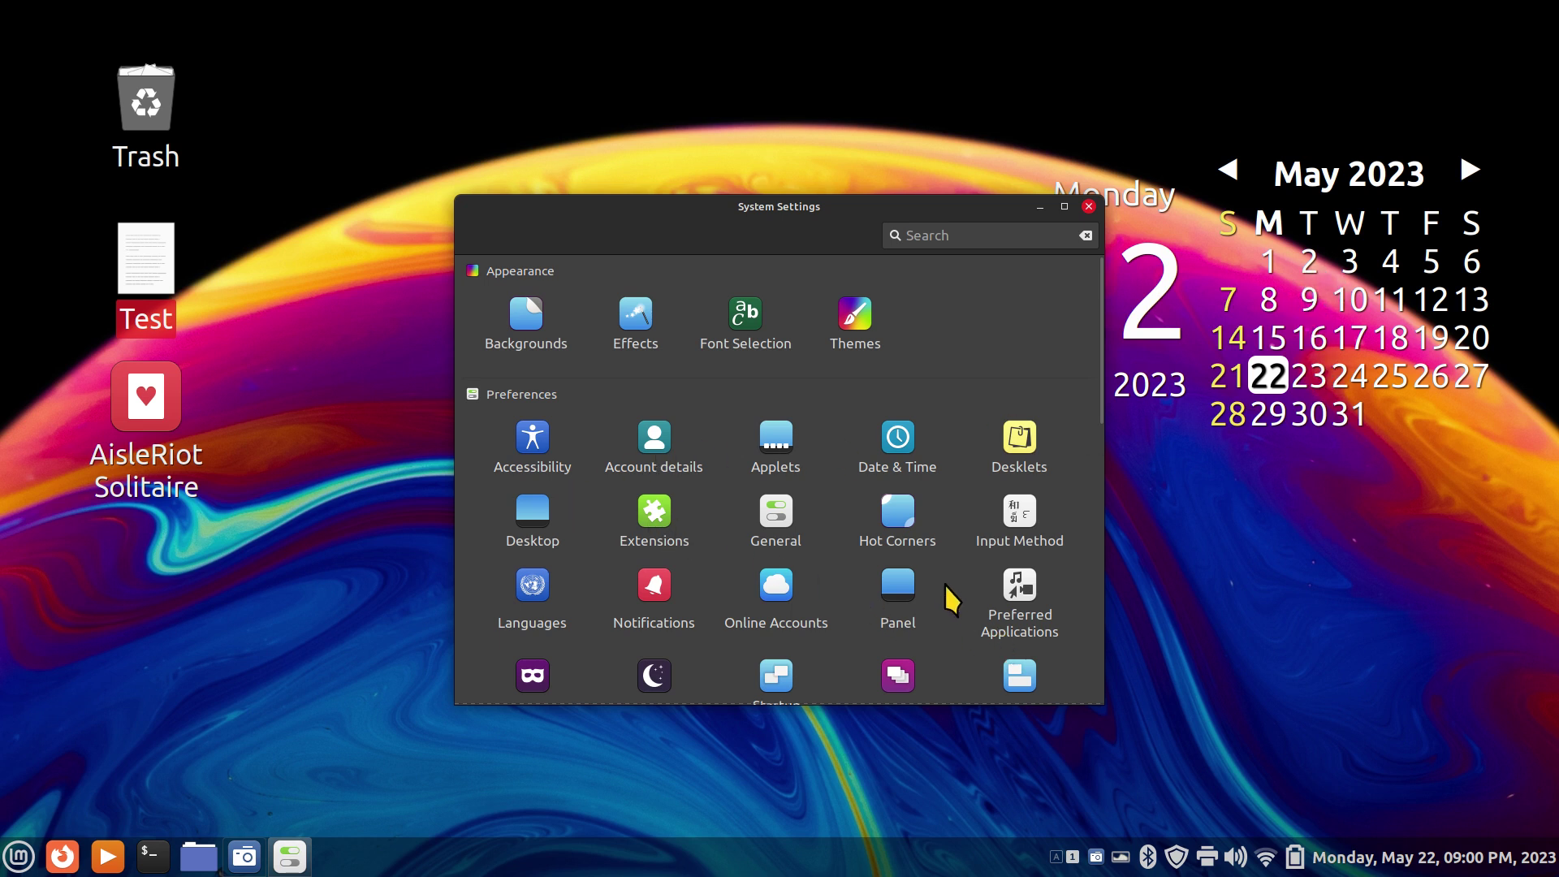
scroll(962, 604, "down", 3)
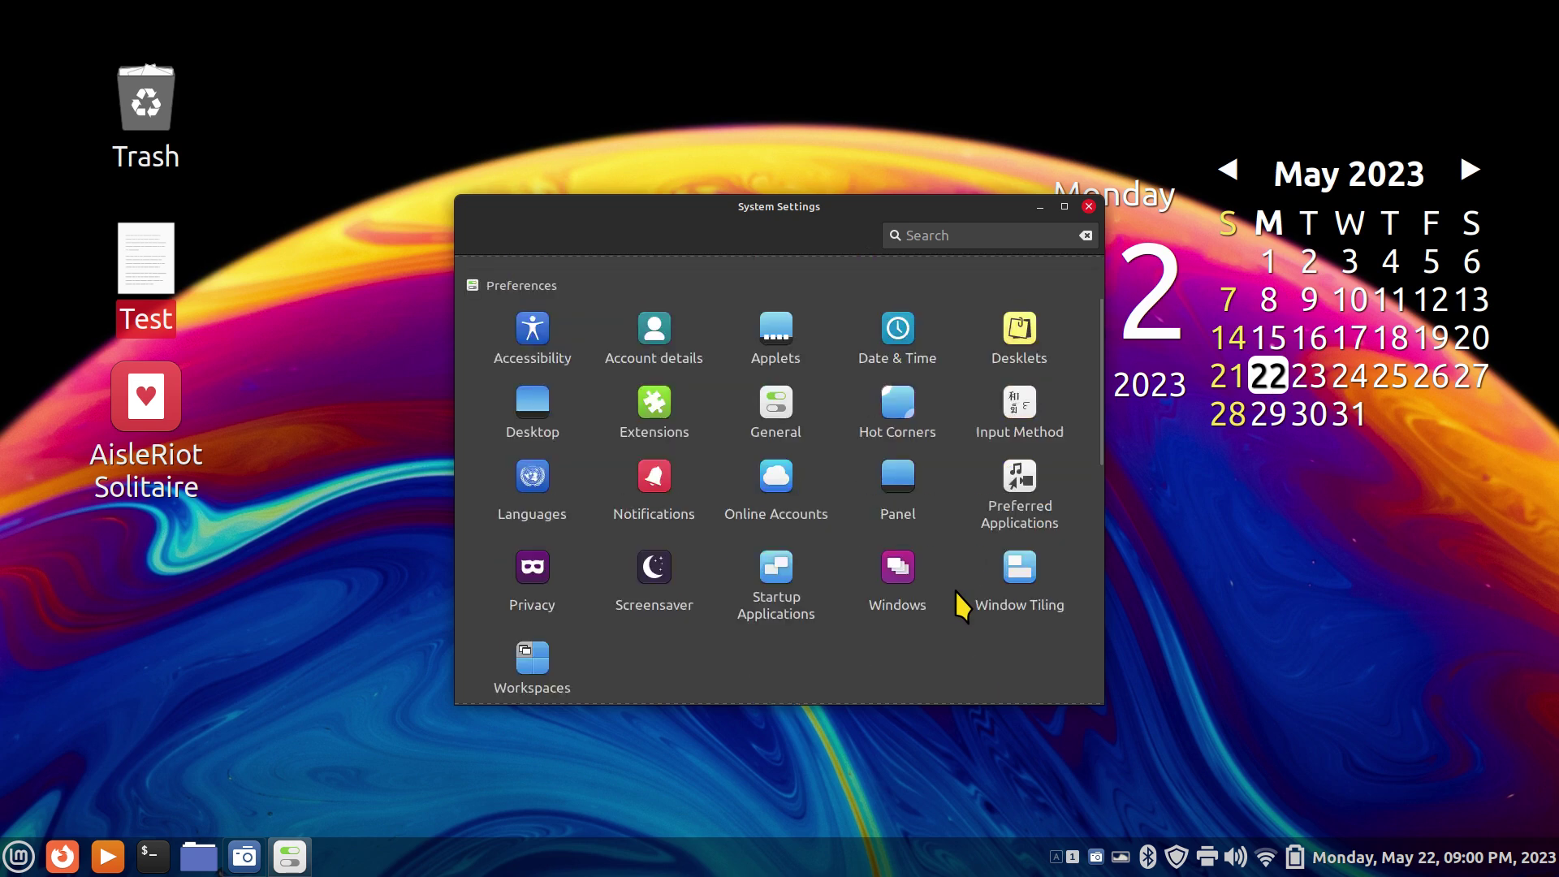
Close System Settings and check the calendar popup from the panel clock.
left_click(1089, 206)
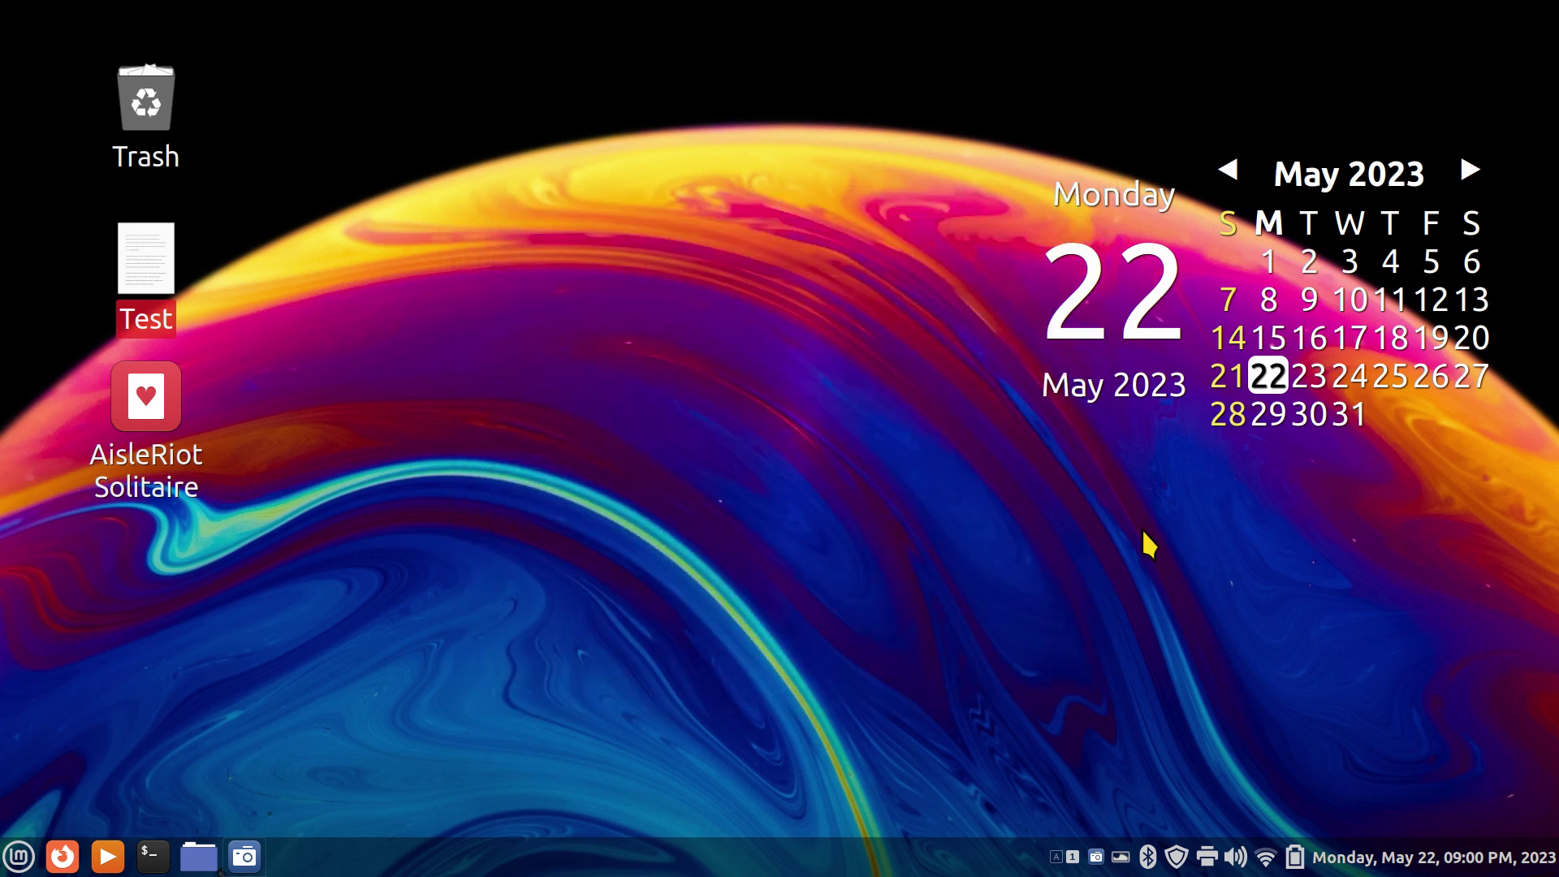
left_click(1451, 856)
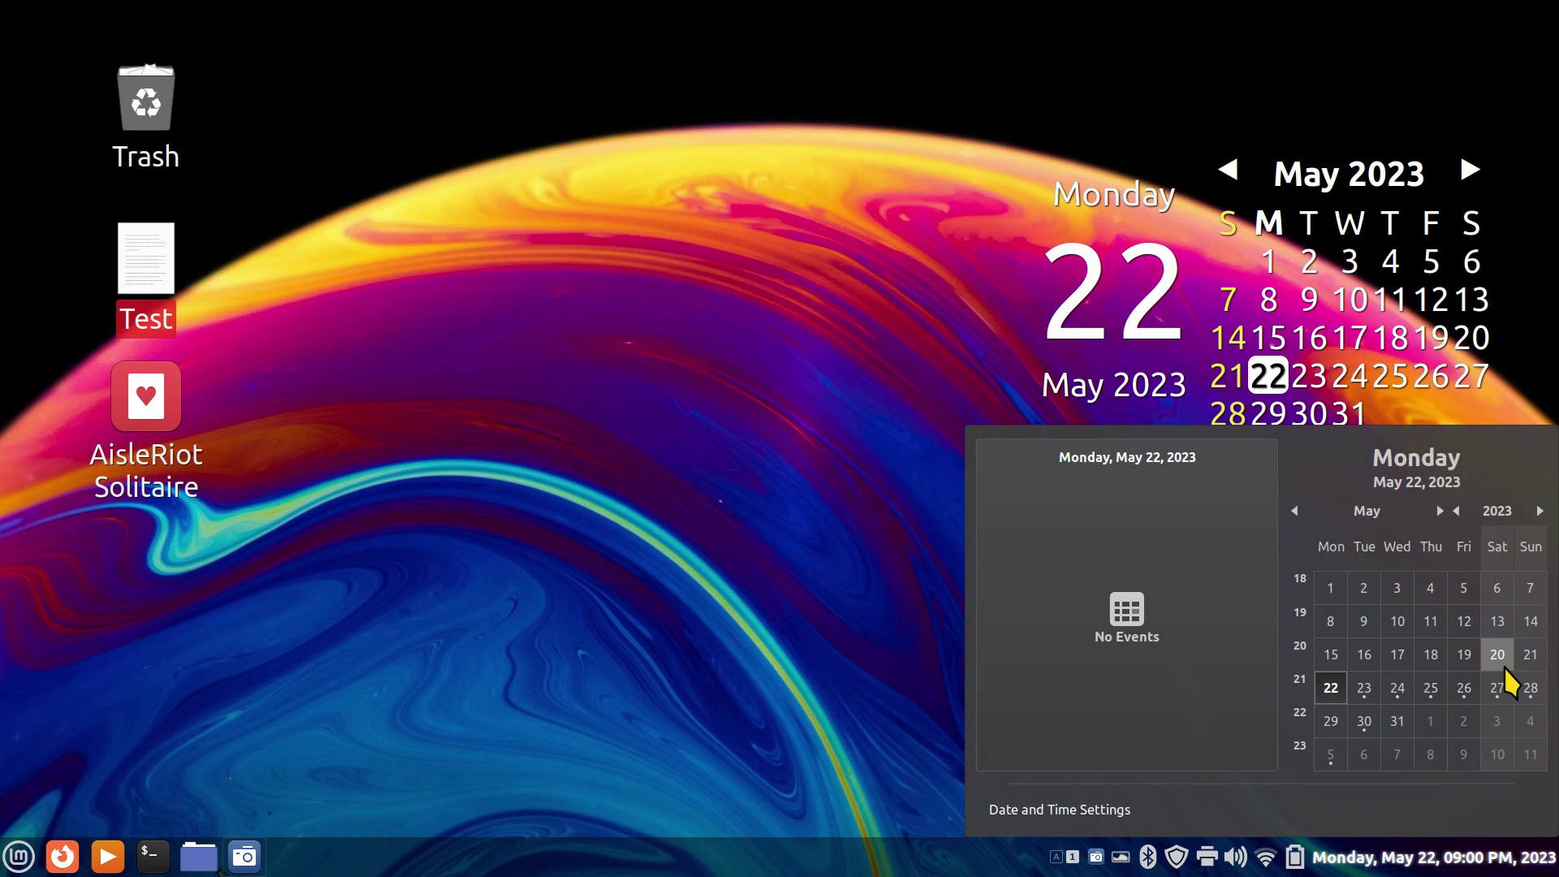
left_click(752, 654)
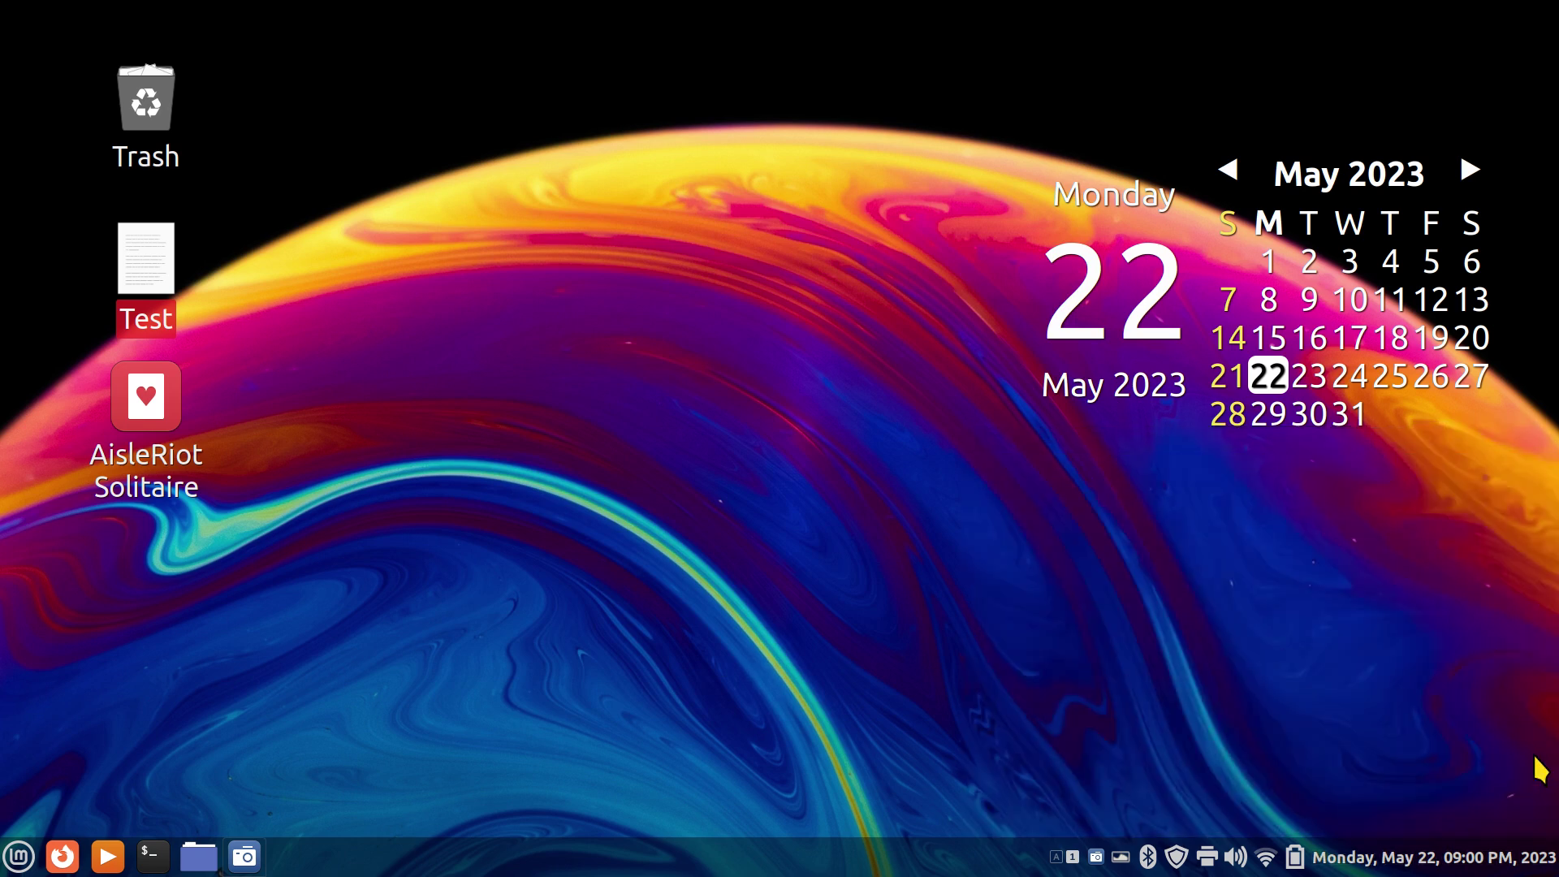
Assign Super+C as the Calendar applet's Show calendar shortcut and test it.
right_click(1494, 866)
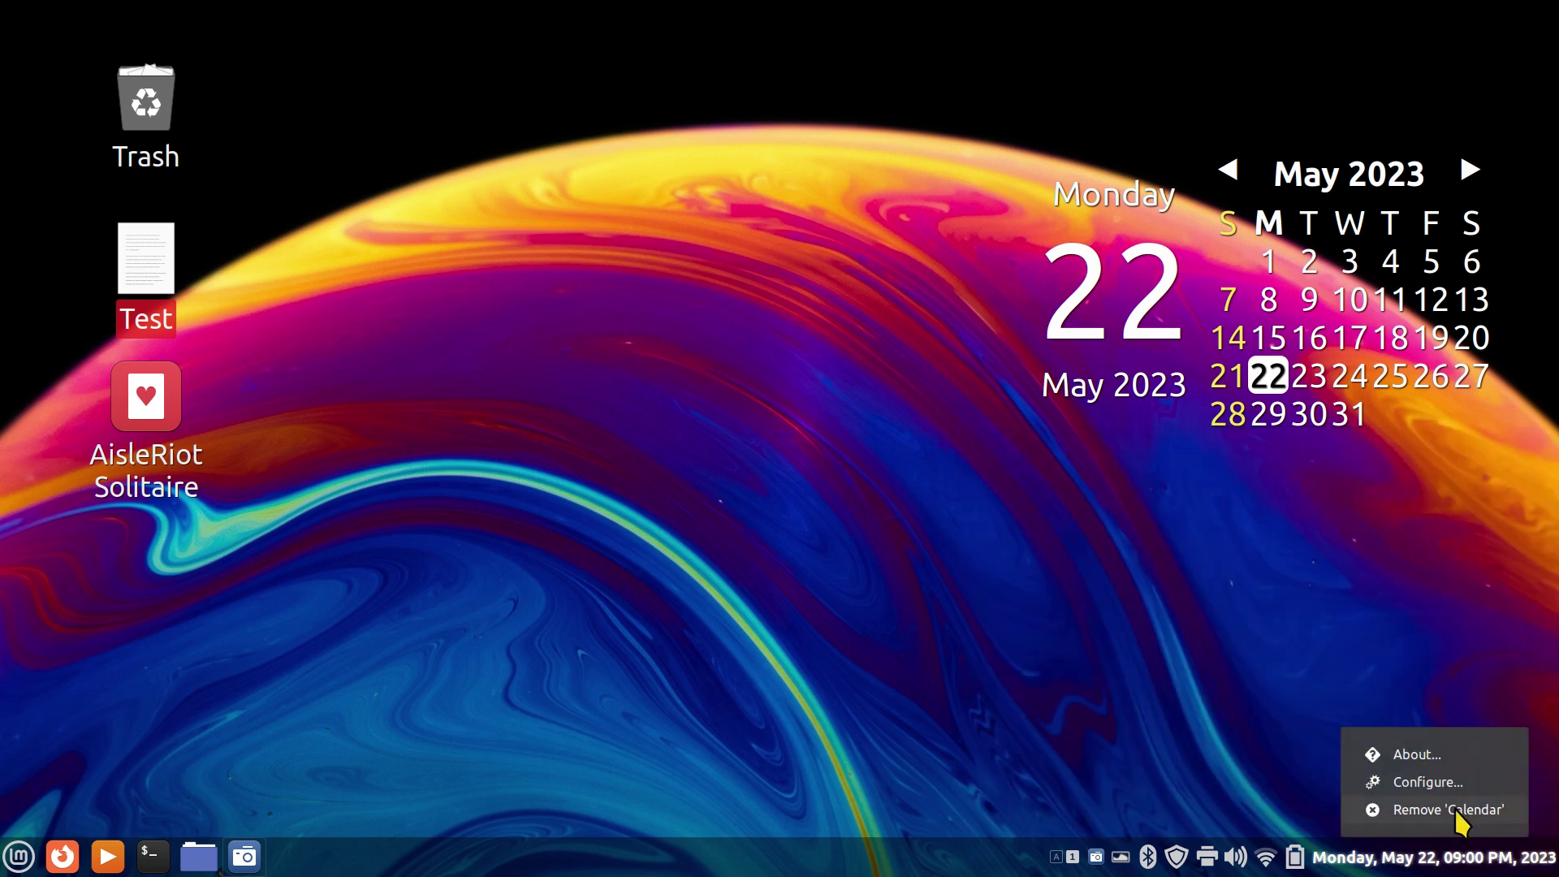
left_click(1386, 784)
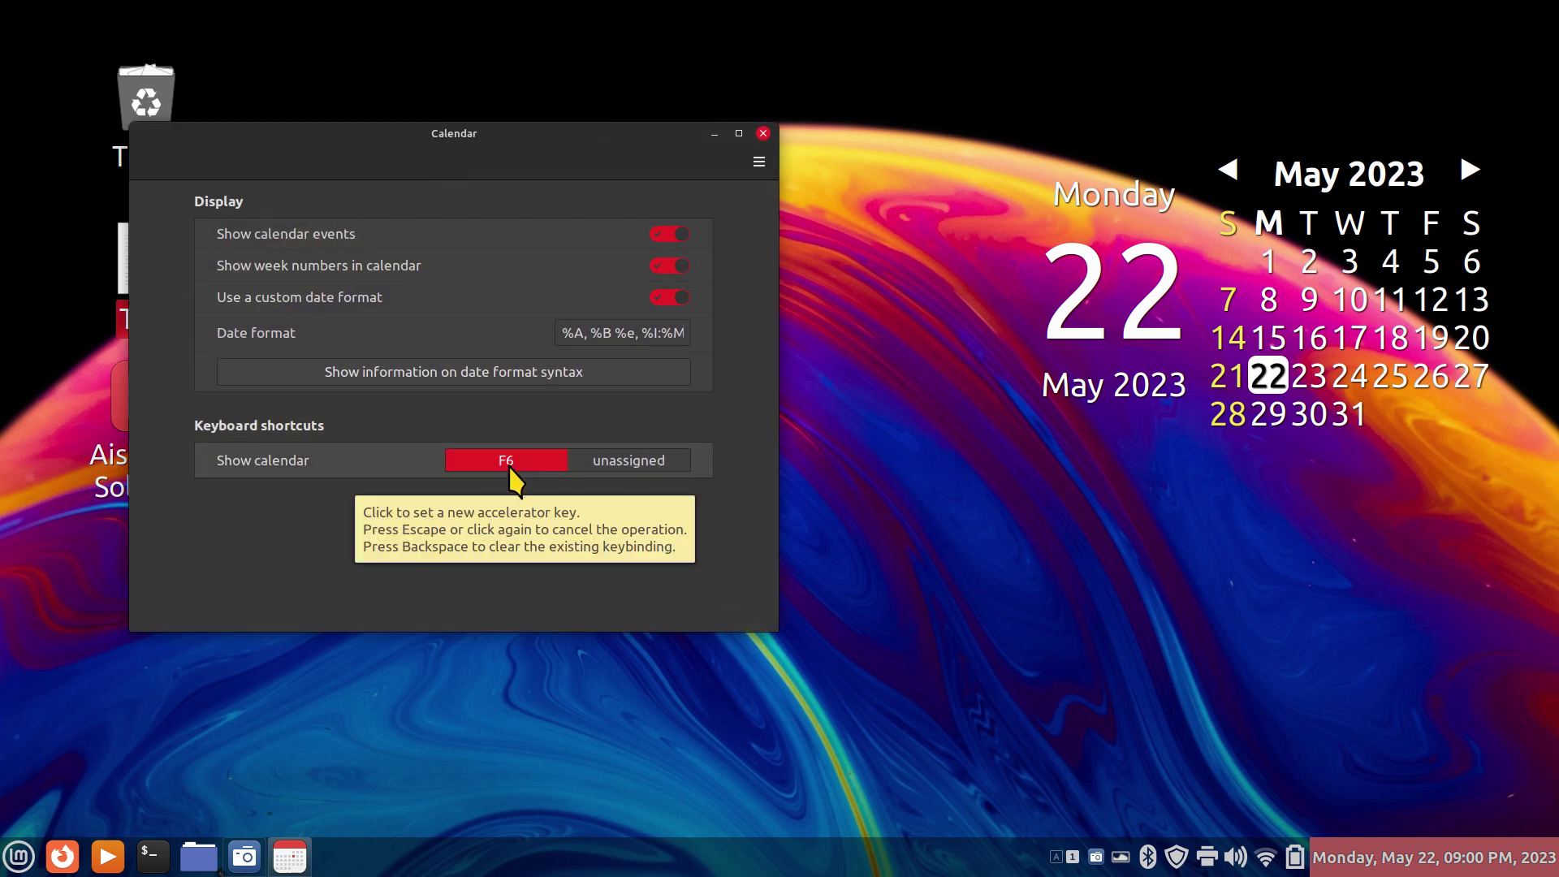
left_click(511, 467)
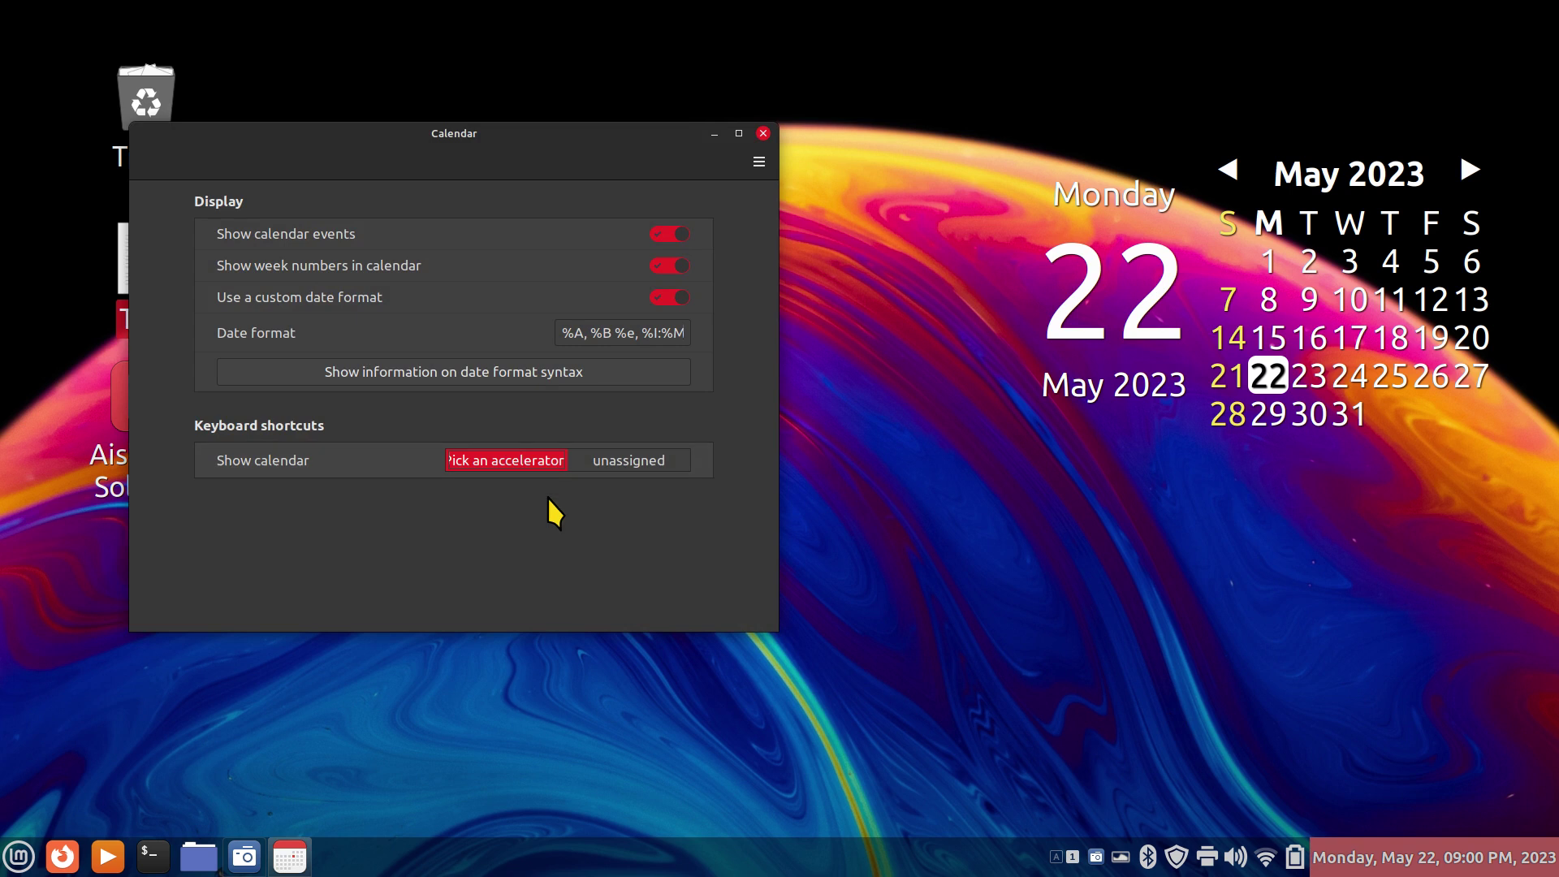
key("super+c")
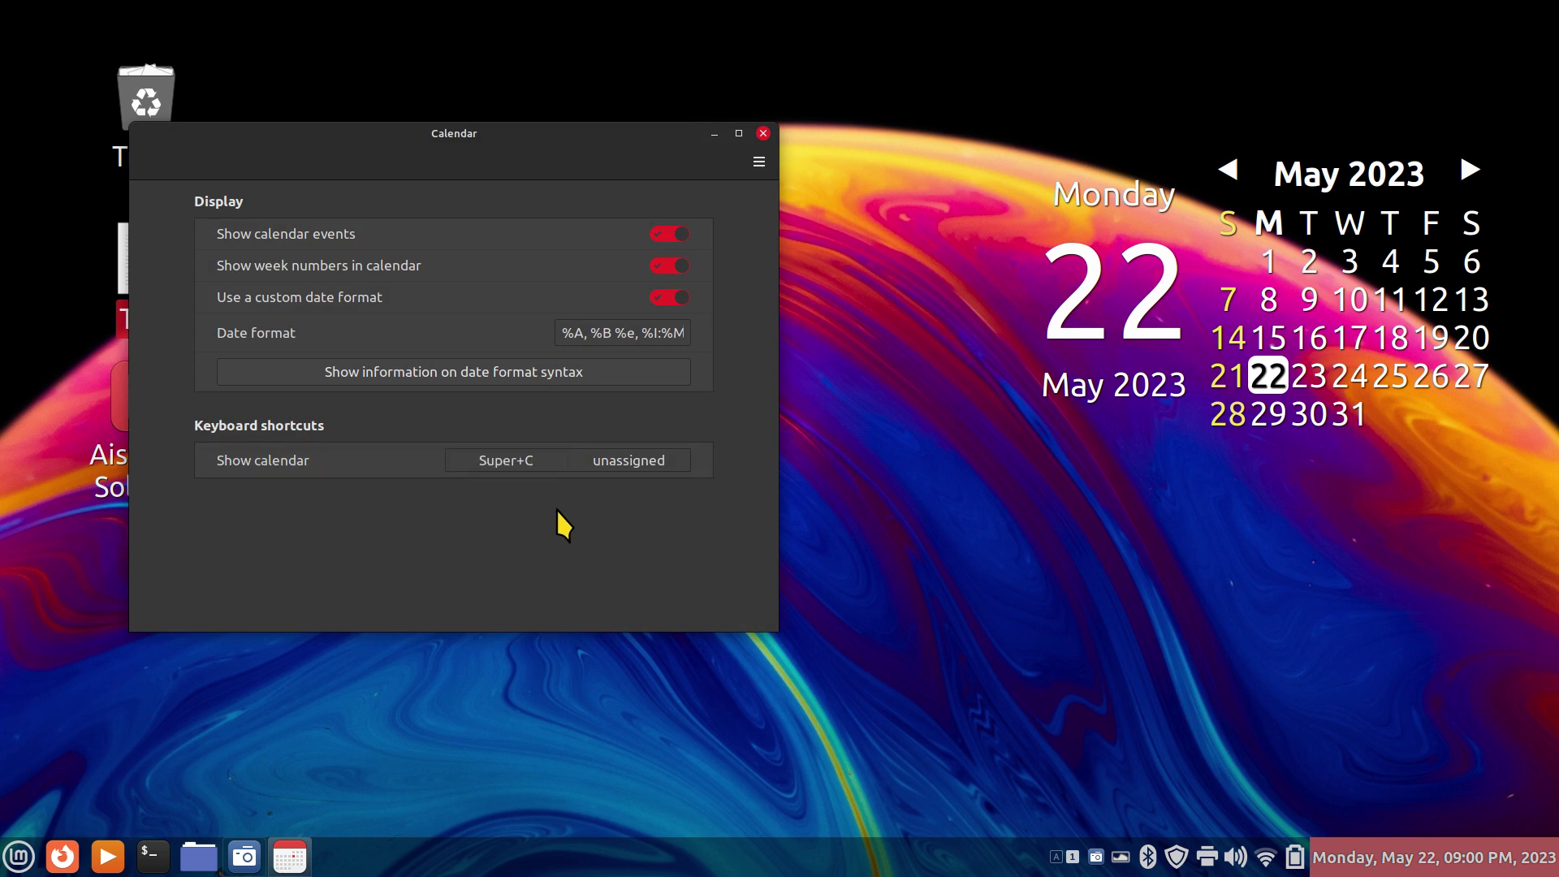
left_click_drag(485, 135, 709, 153)
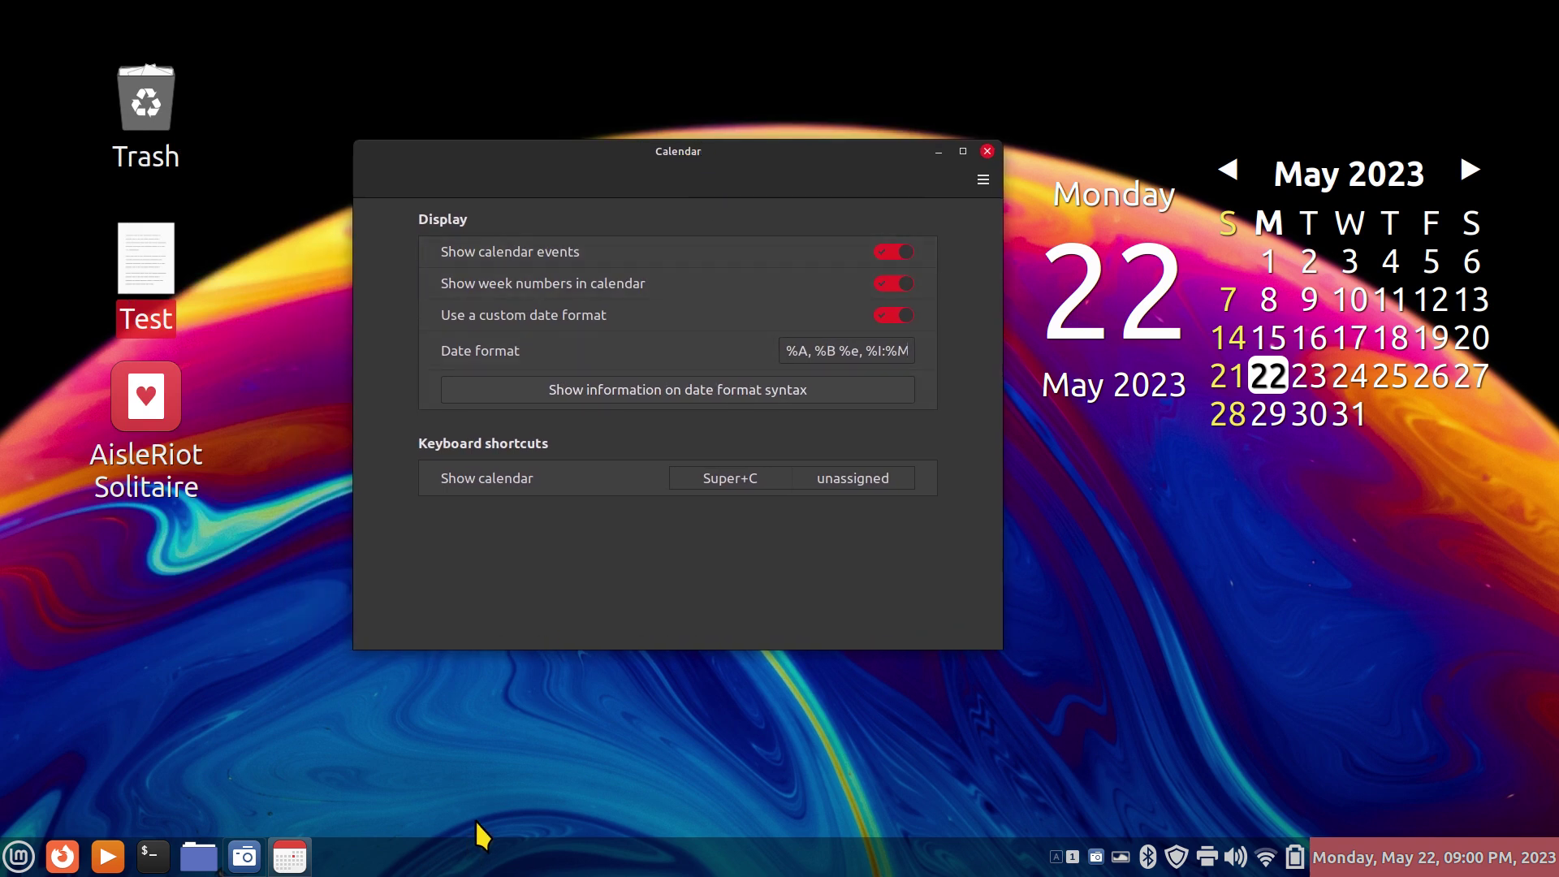
key("super")
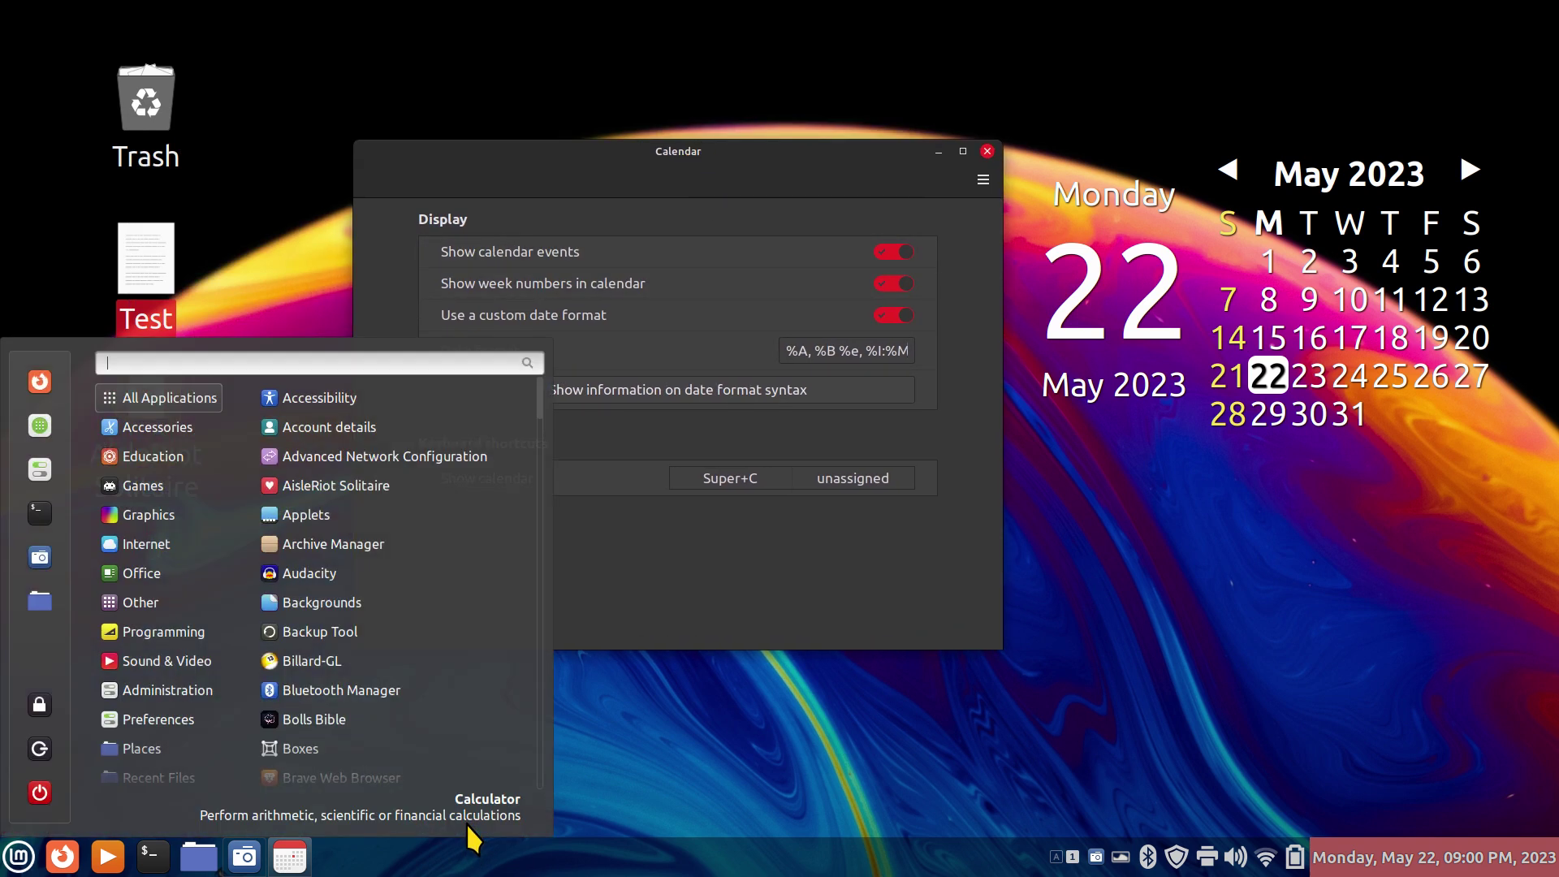
mouse_move(134, 523)
left_click(649, 601)
Set the Show calendar shortcut back to F6.
left_click(733, 479)
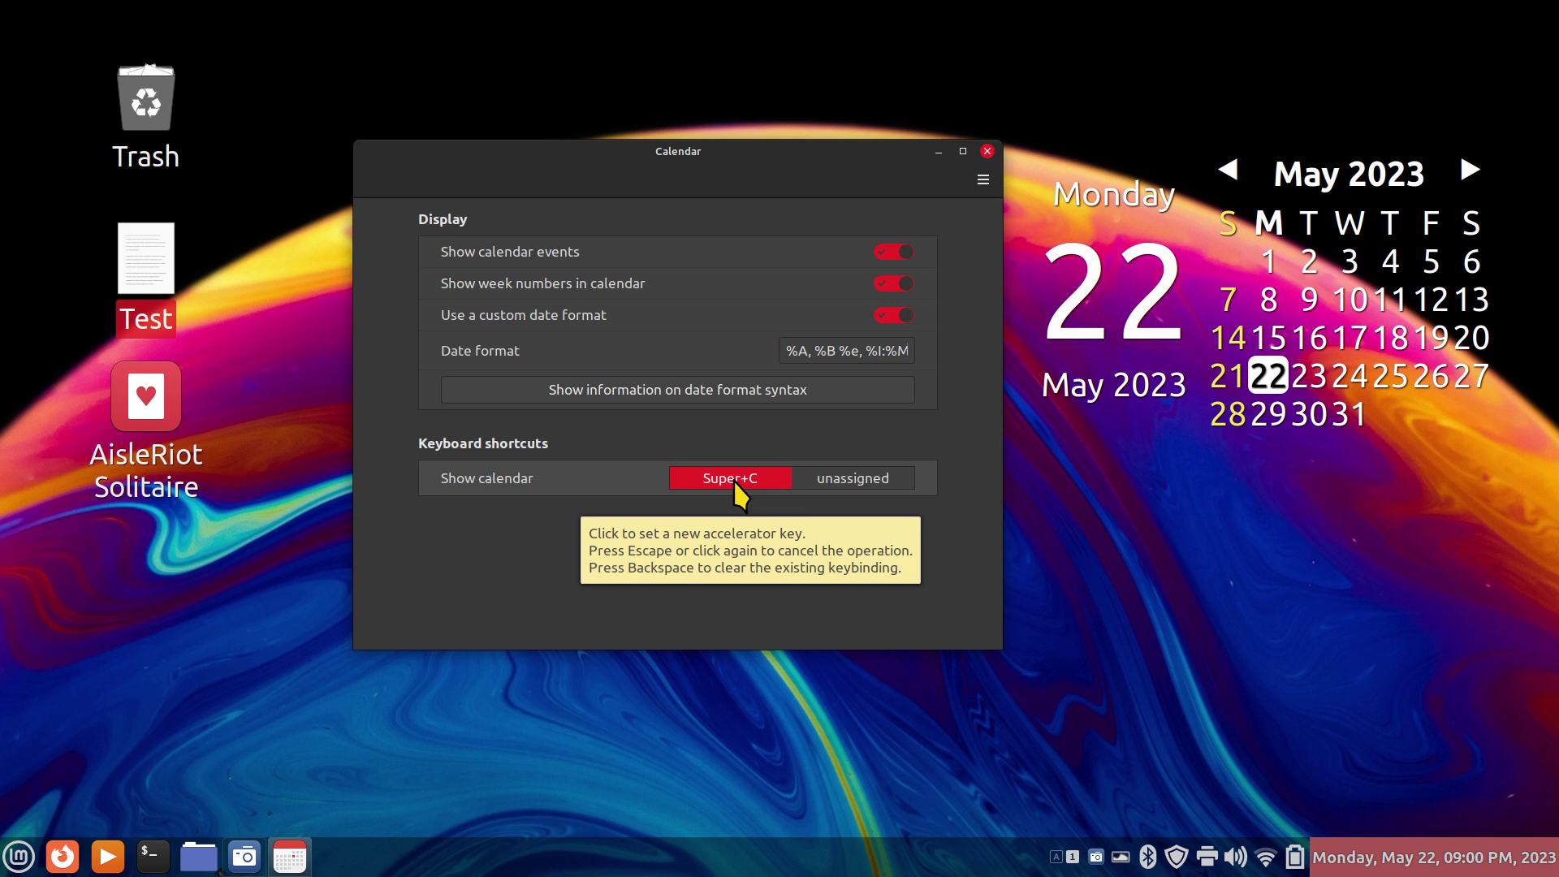
left_click(735, 480)
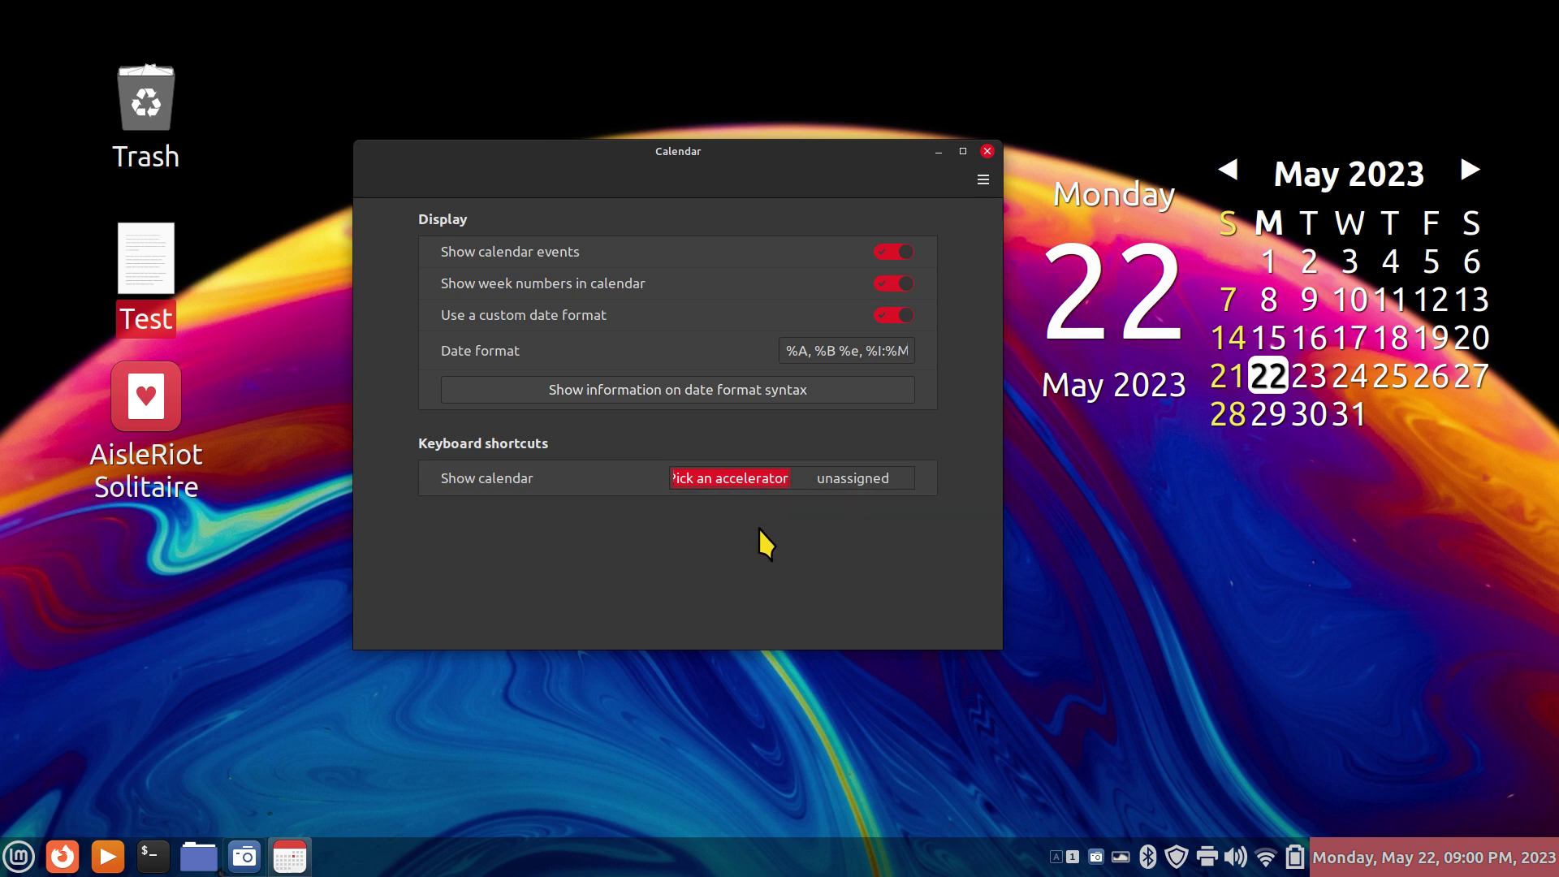
key("F6")
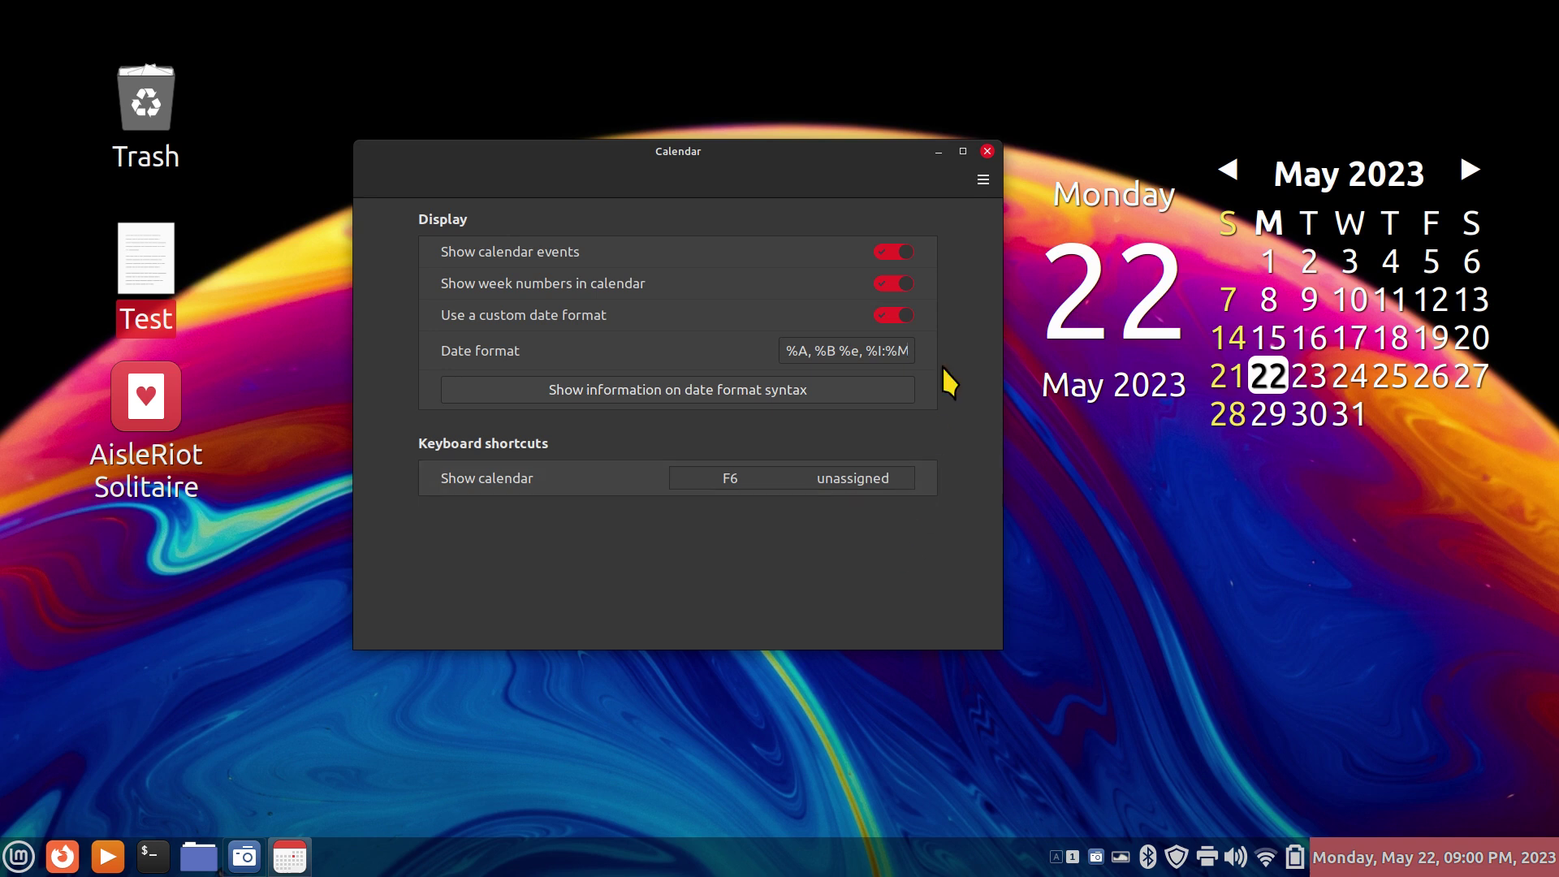
left_click(987, 152)
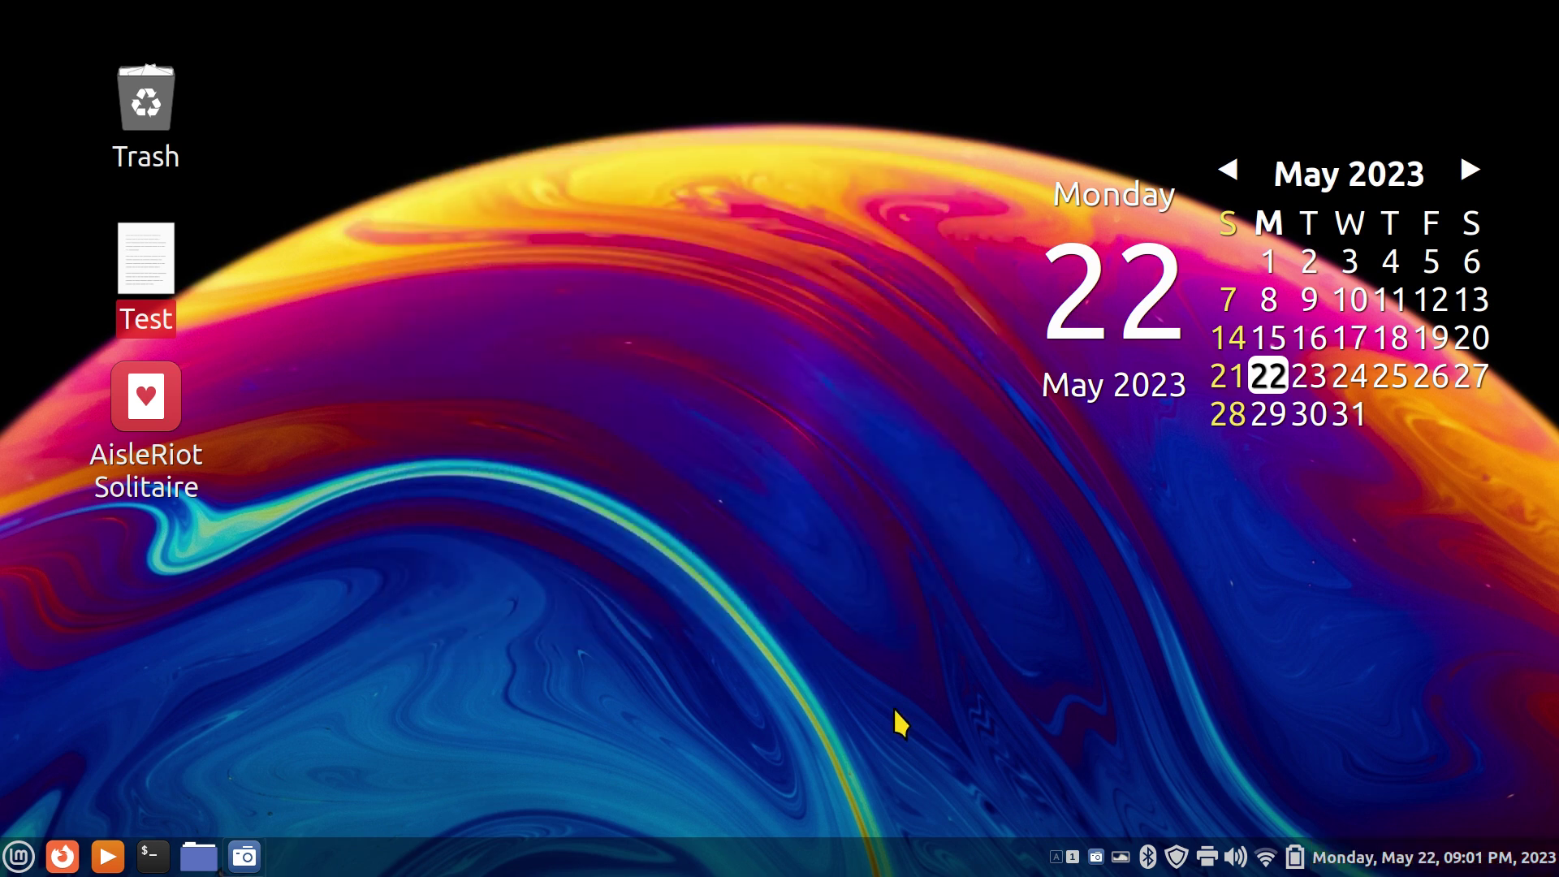
left_click(61, 855)
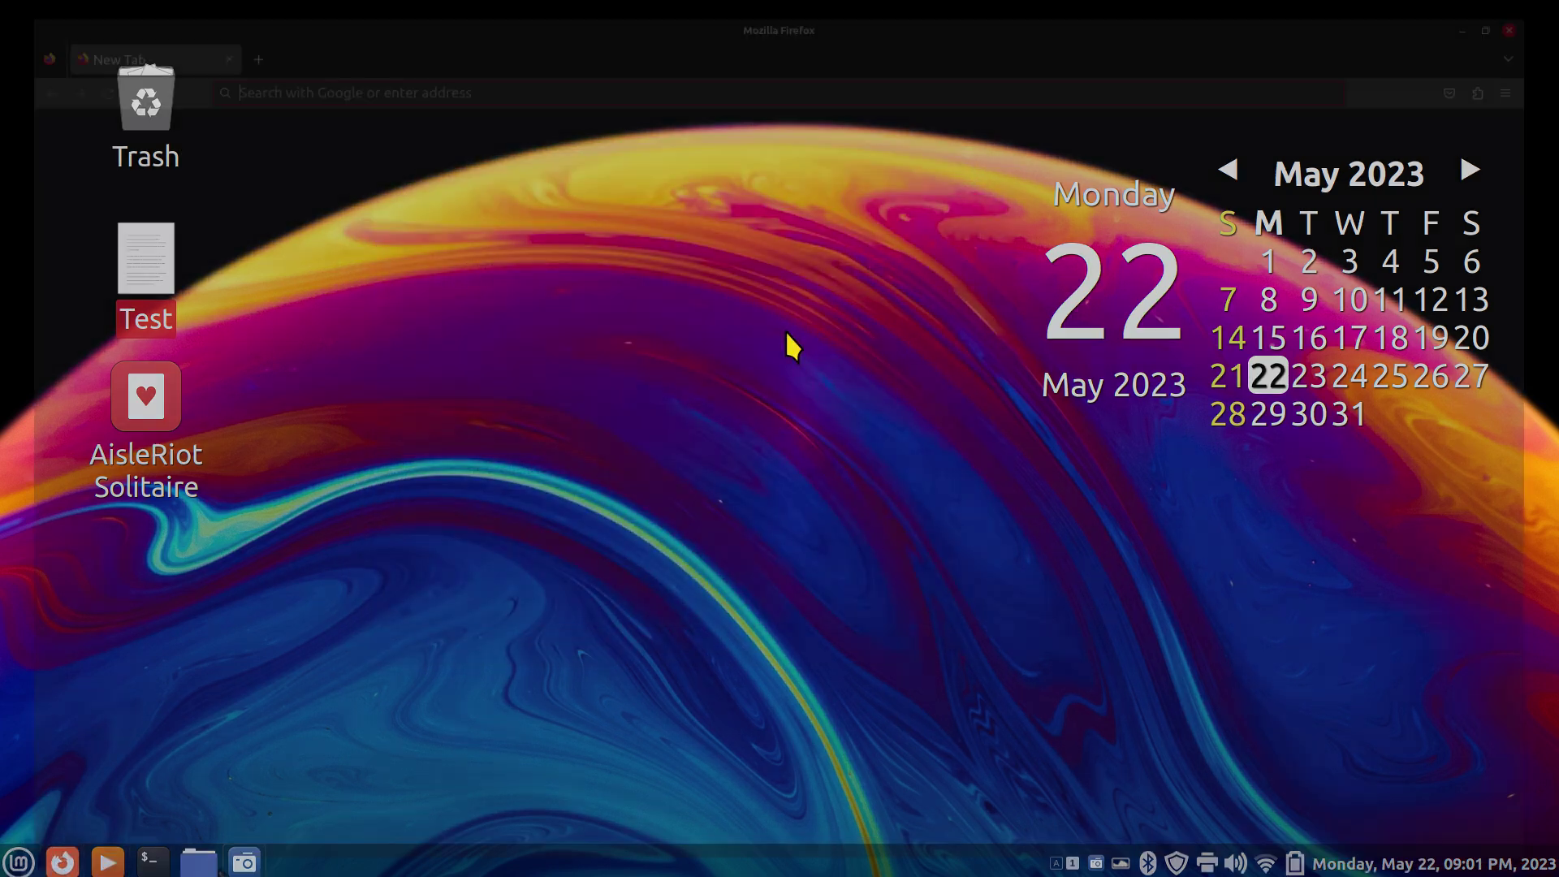
scroll(833, 267, "down", 6)
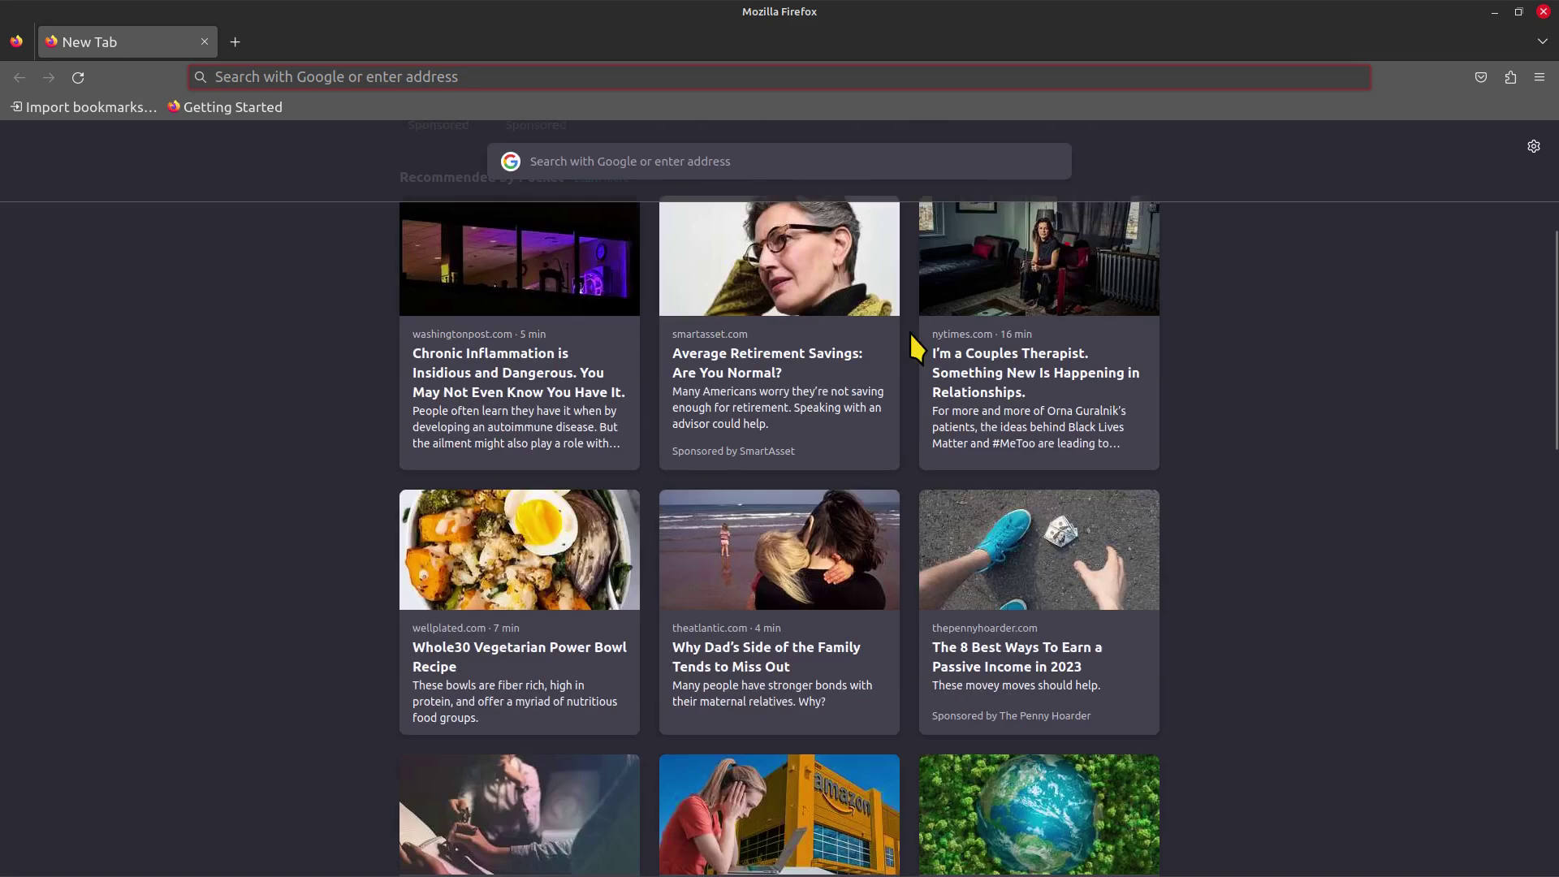
scroll(911, 355, "down", 6)
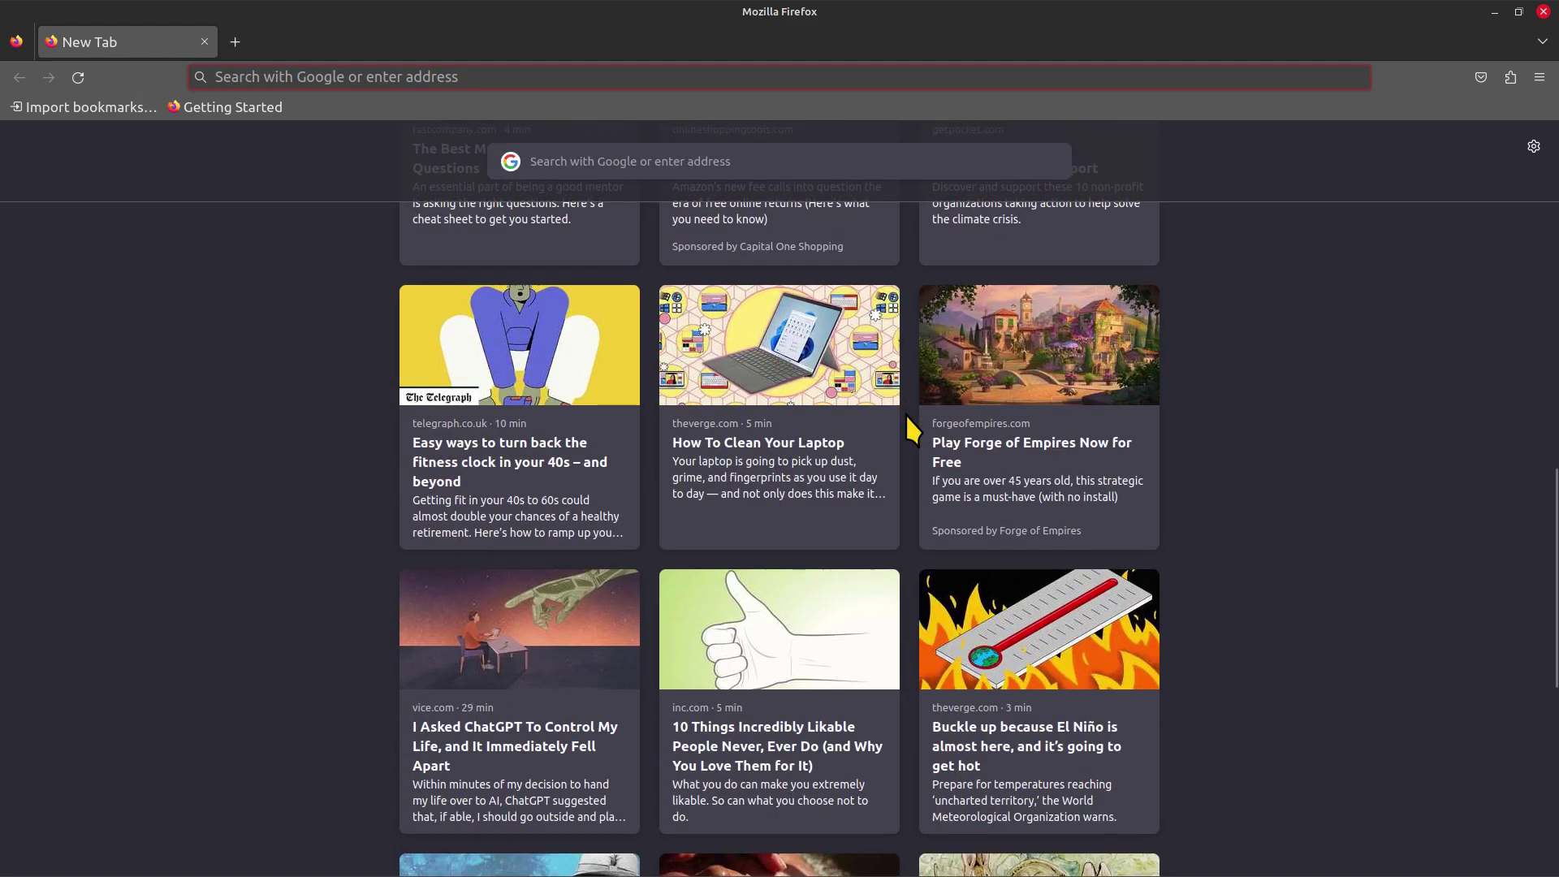
key("super+v")
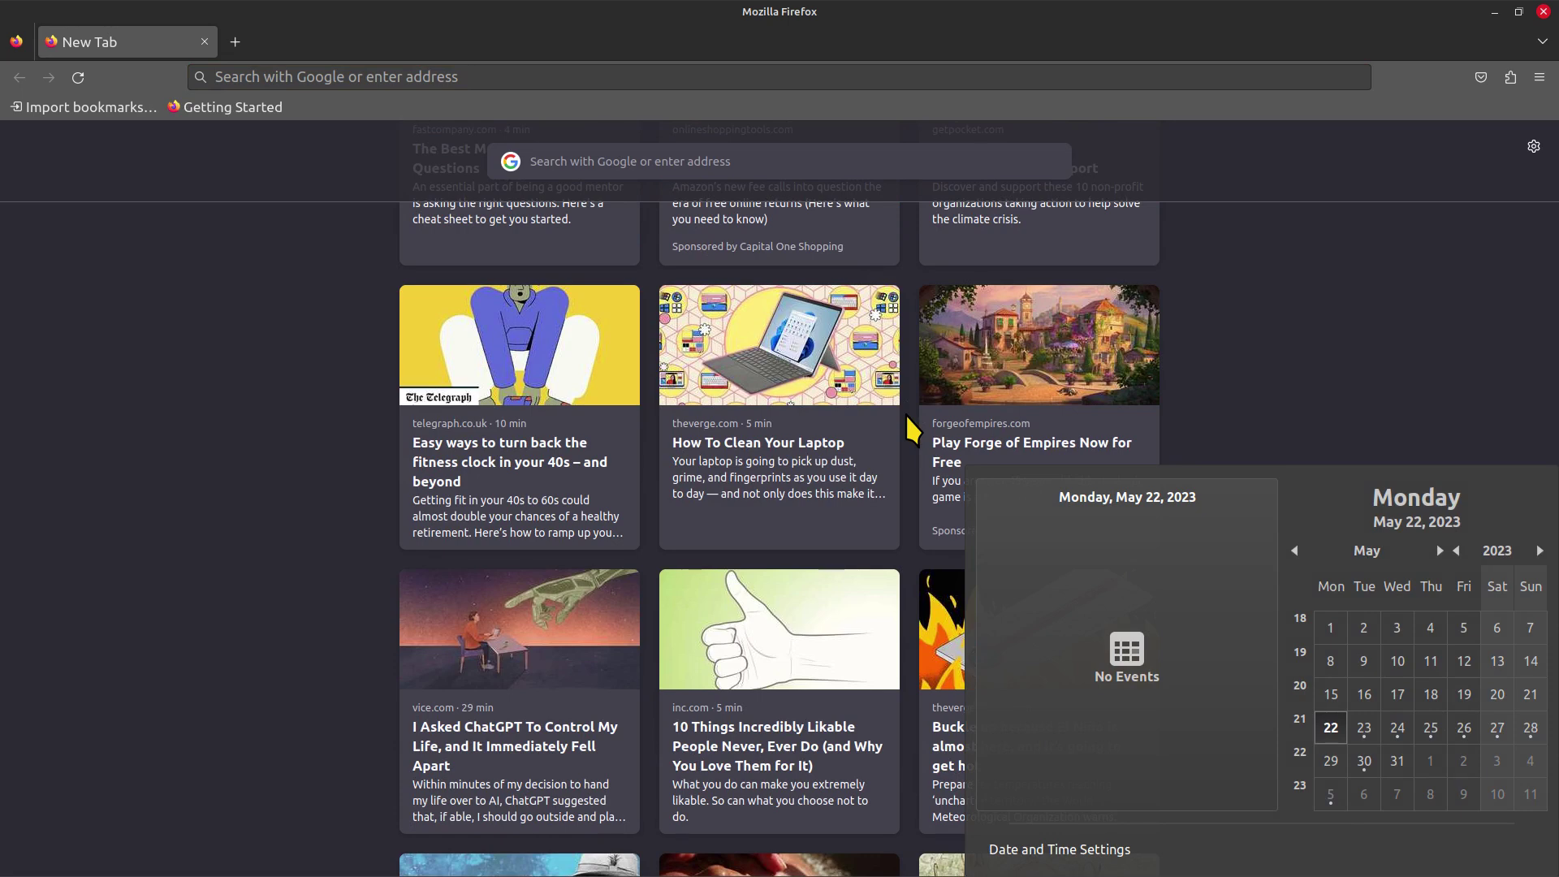
key("Escape")
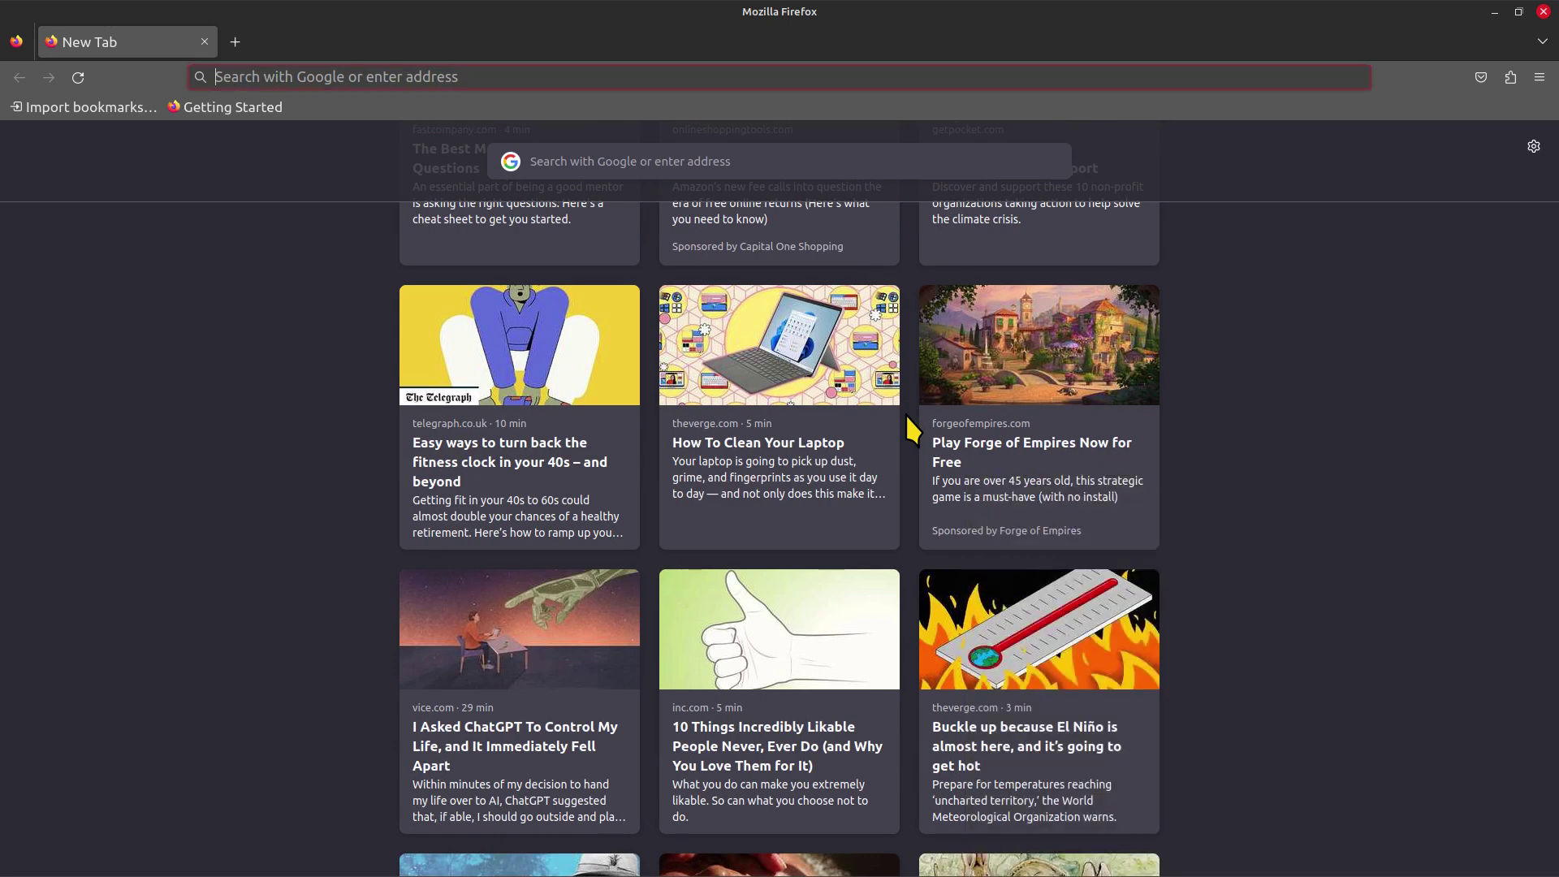
key("super+v")
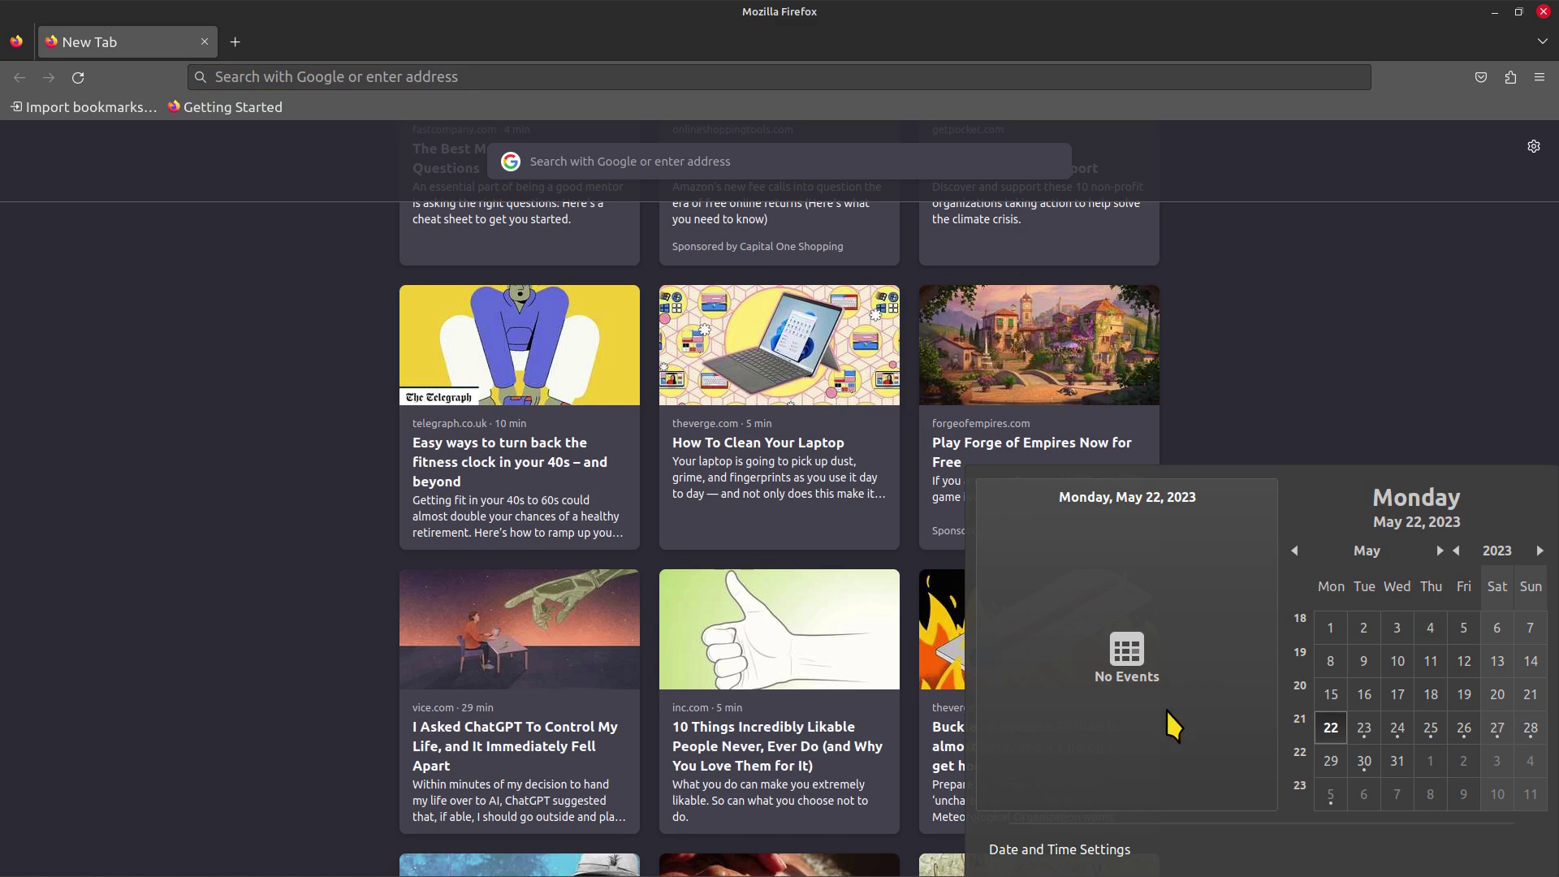
left_click(1320, 339)
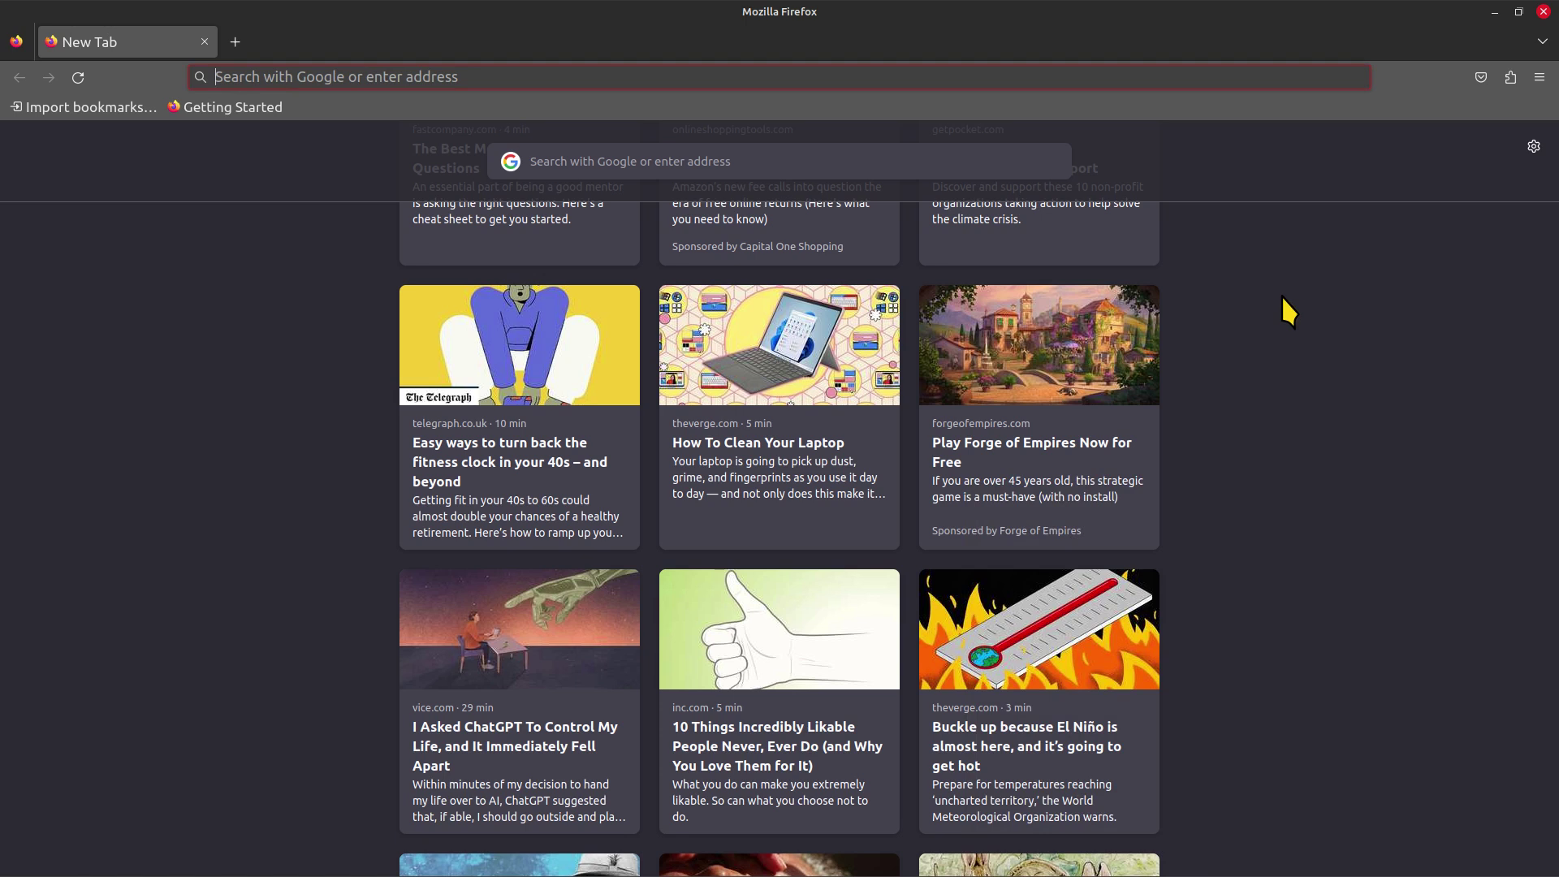
key("alt+F4")
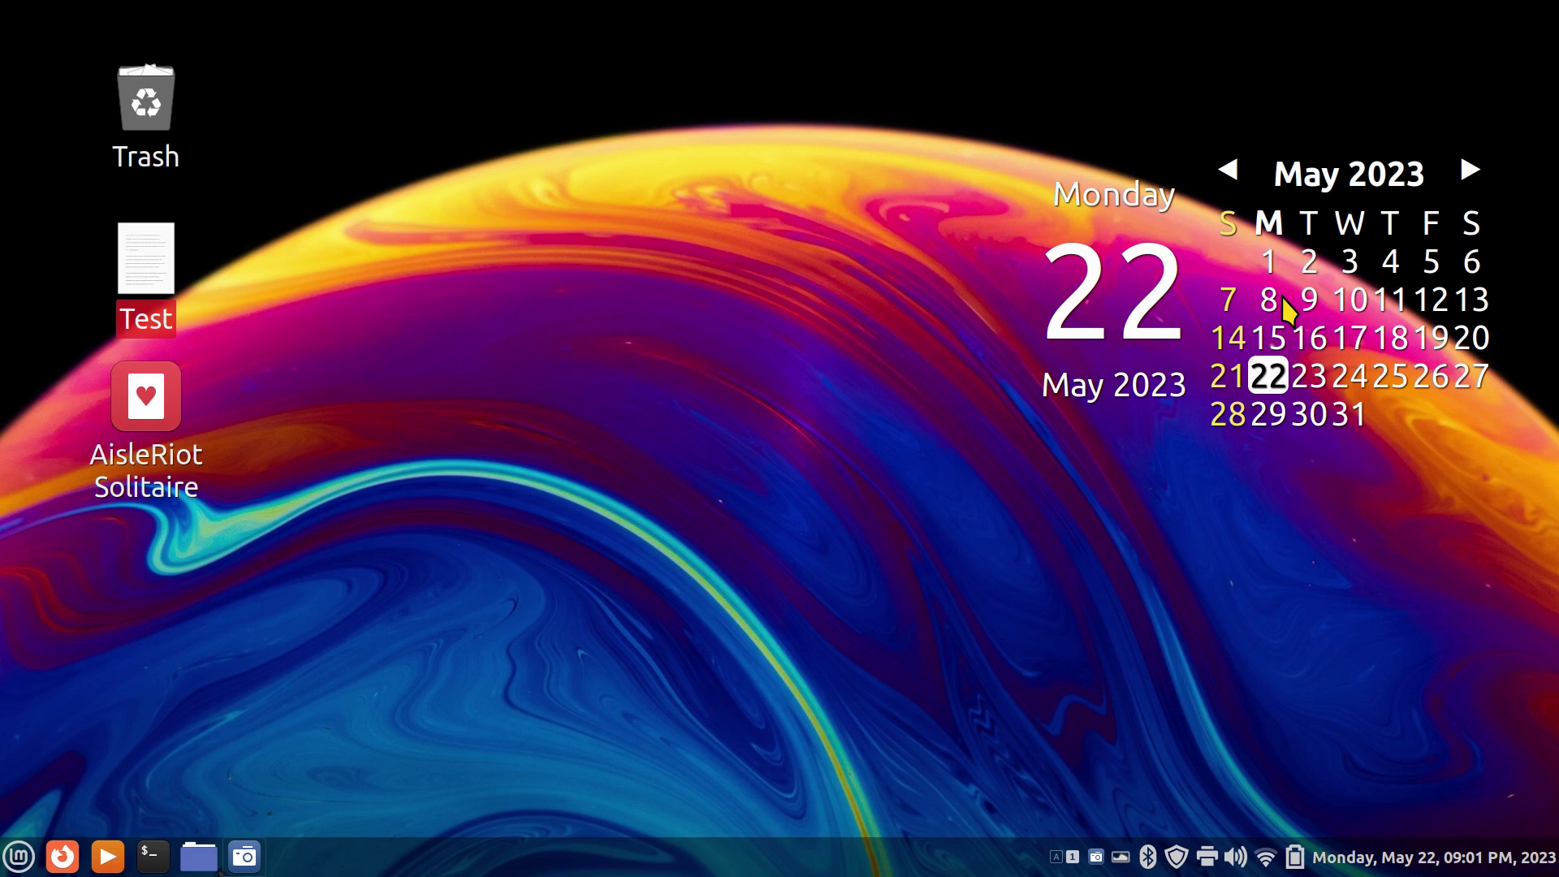
key("super+c")
left_click(1285, 309)
left_click(1478, 867)
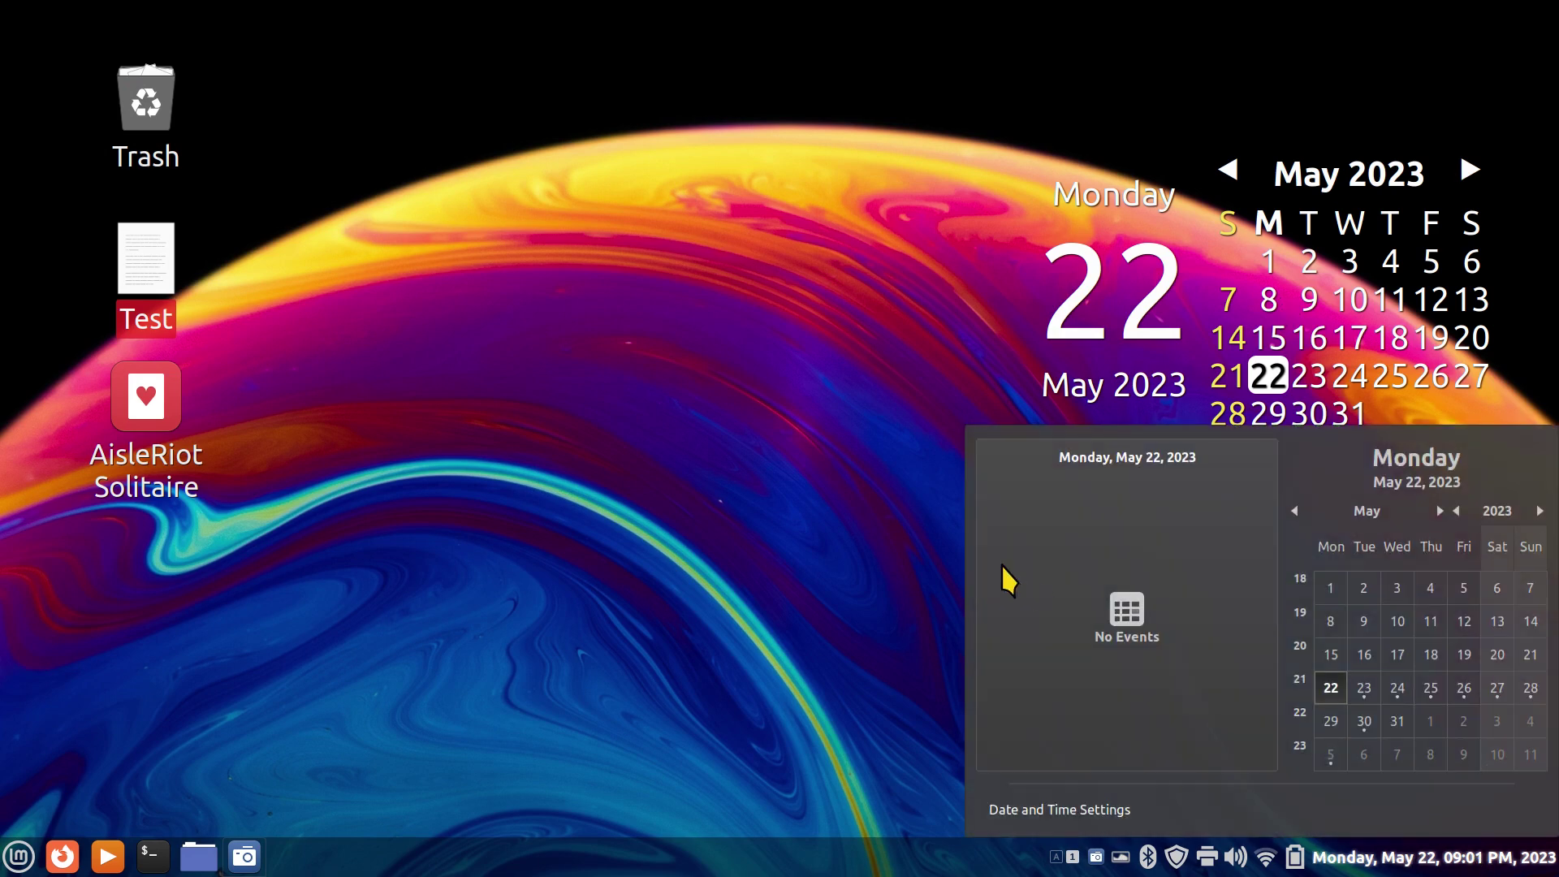
left_click(820, 617)
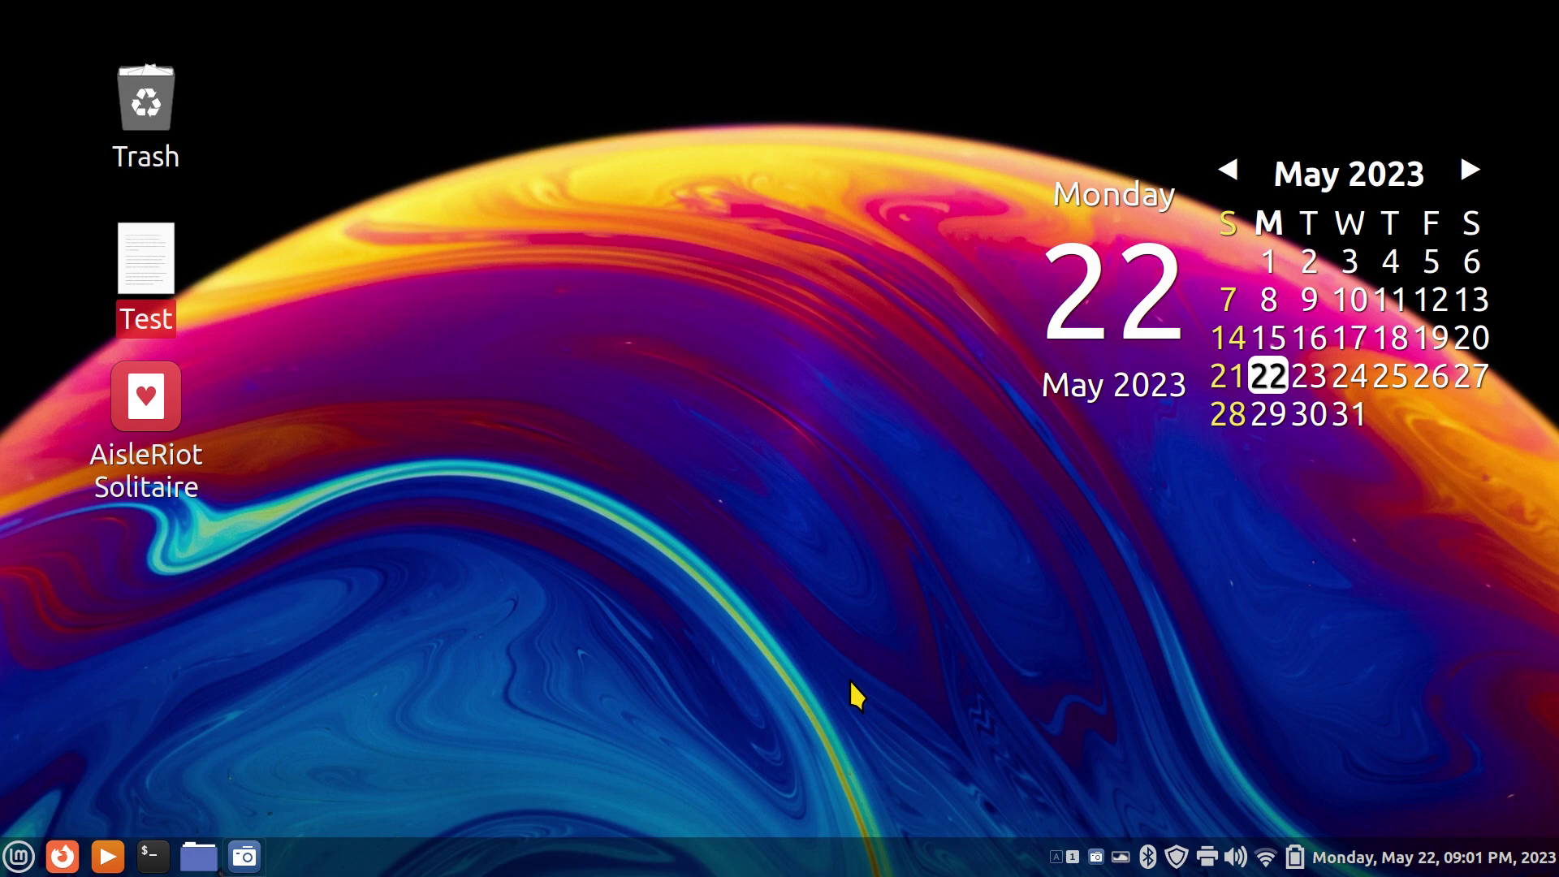